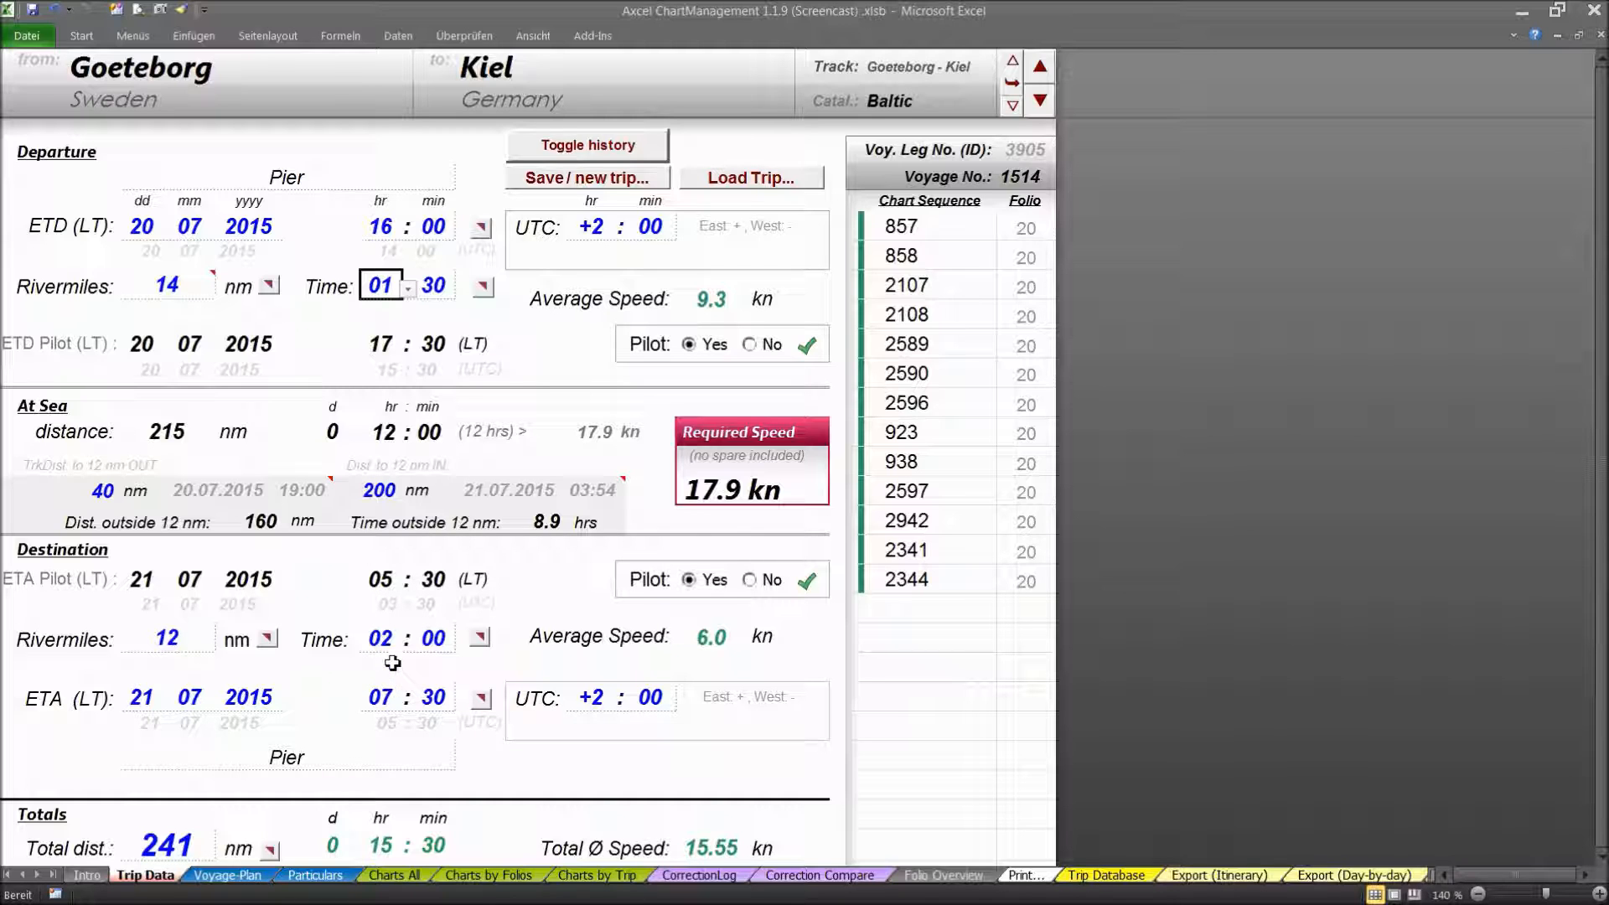
- Set the destination ETA hour to 08, and return it to 07
left_click(387, 695)
left_click(408, 701)
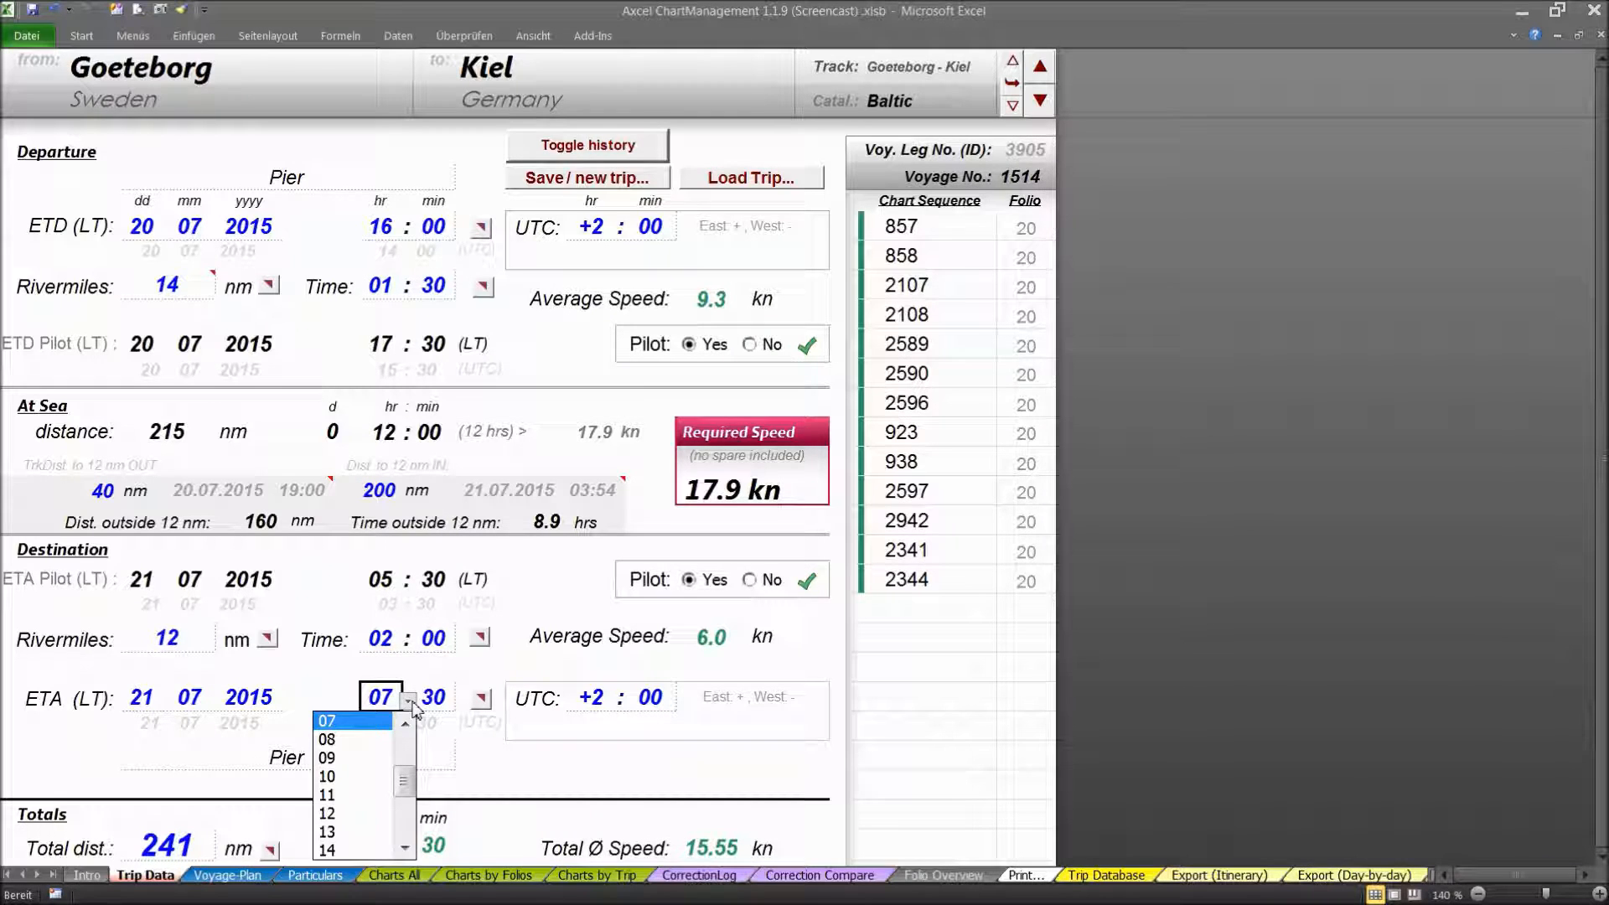
left_click(388, 740)
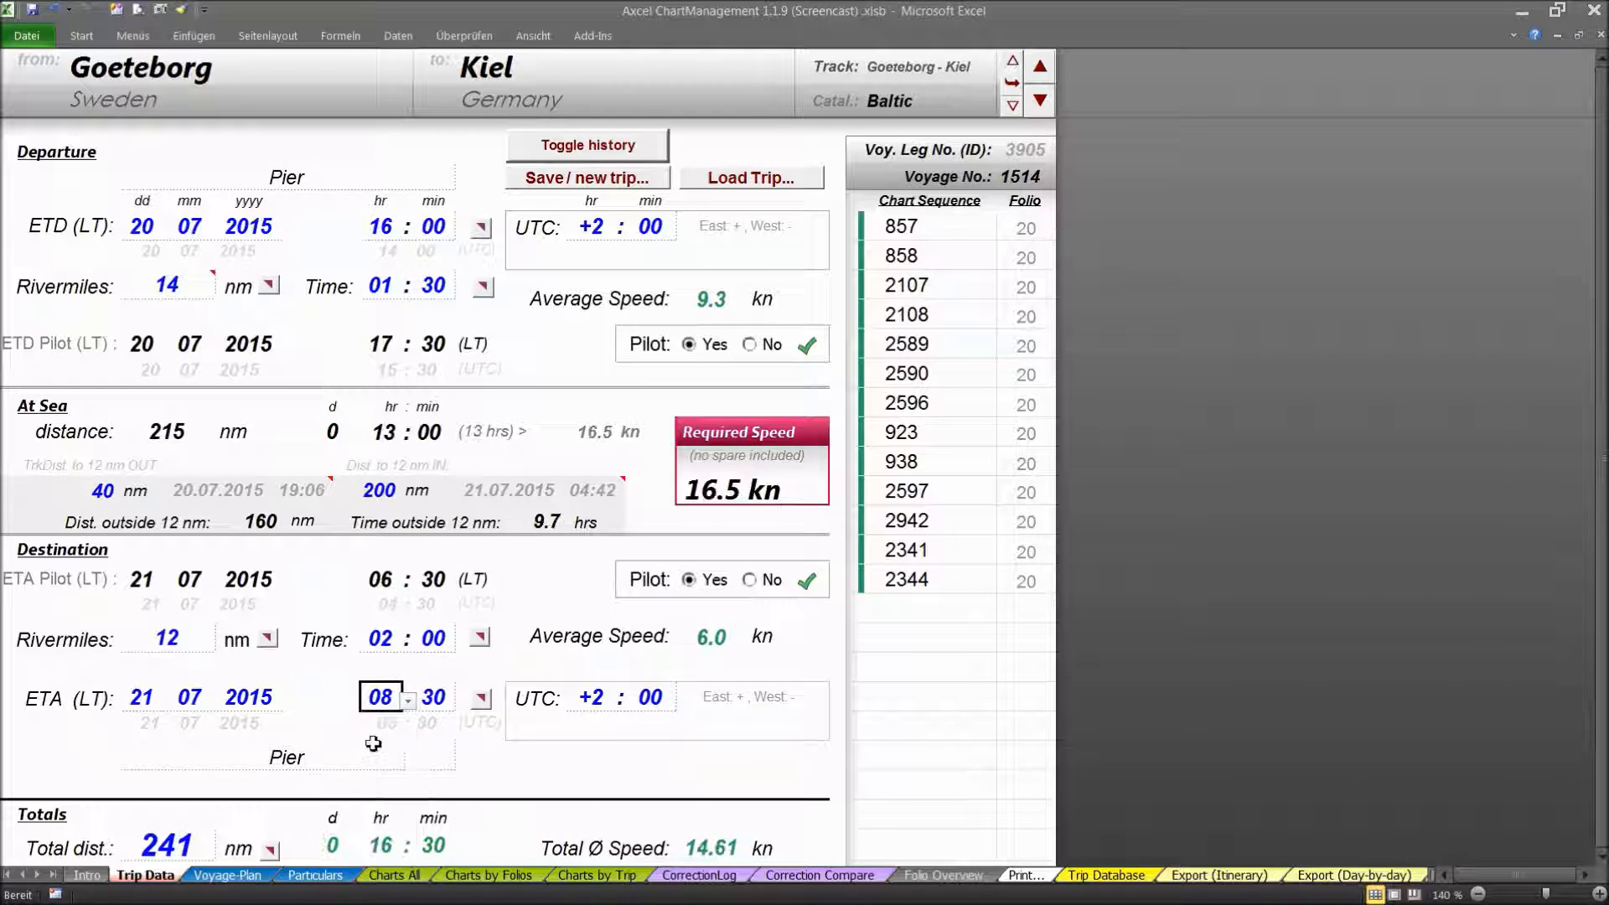
left_click(407, 703)
left_click(407, 724)
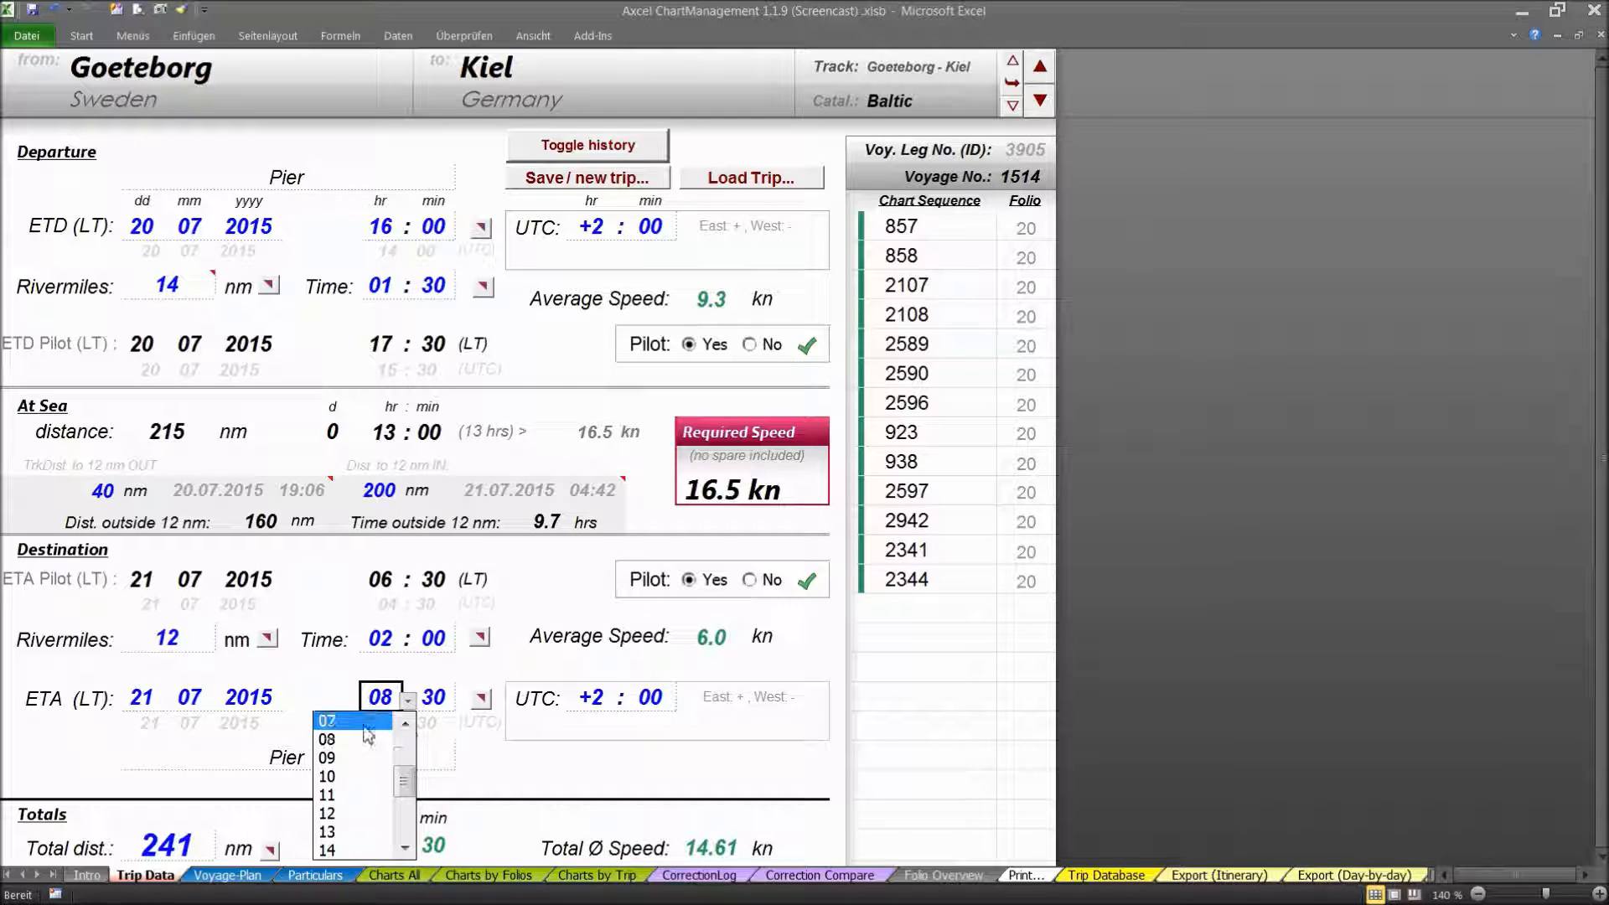
left_click(369, 722)
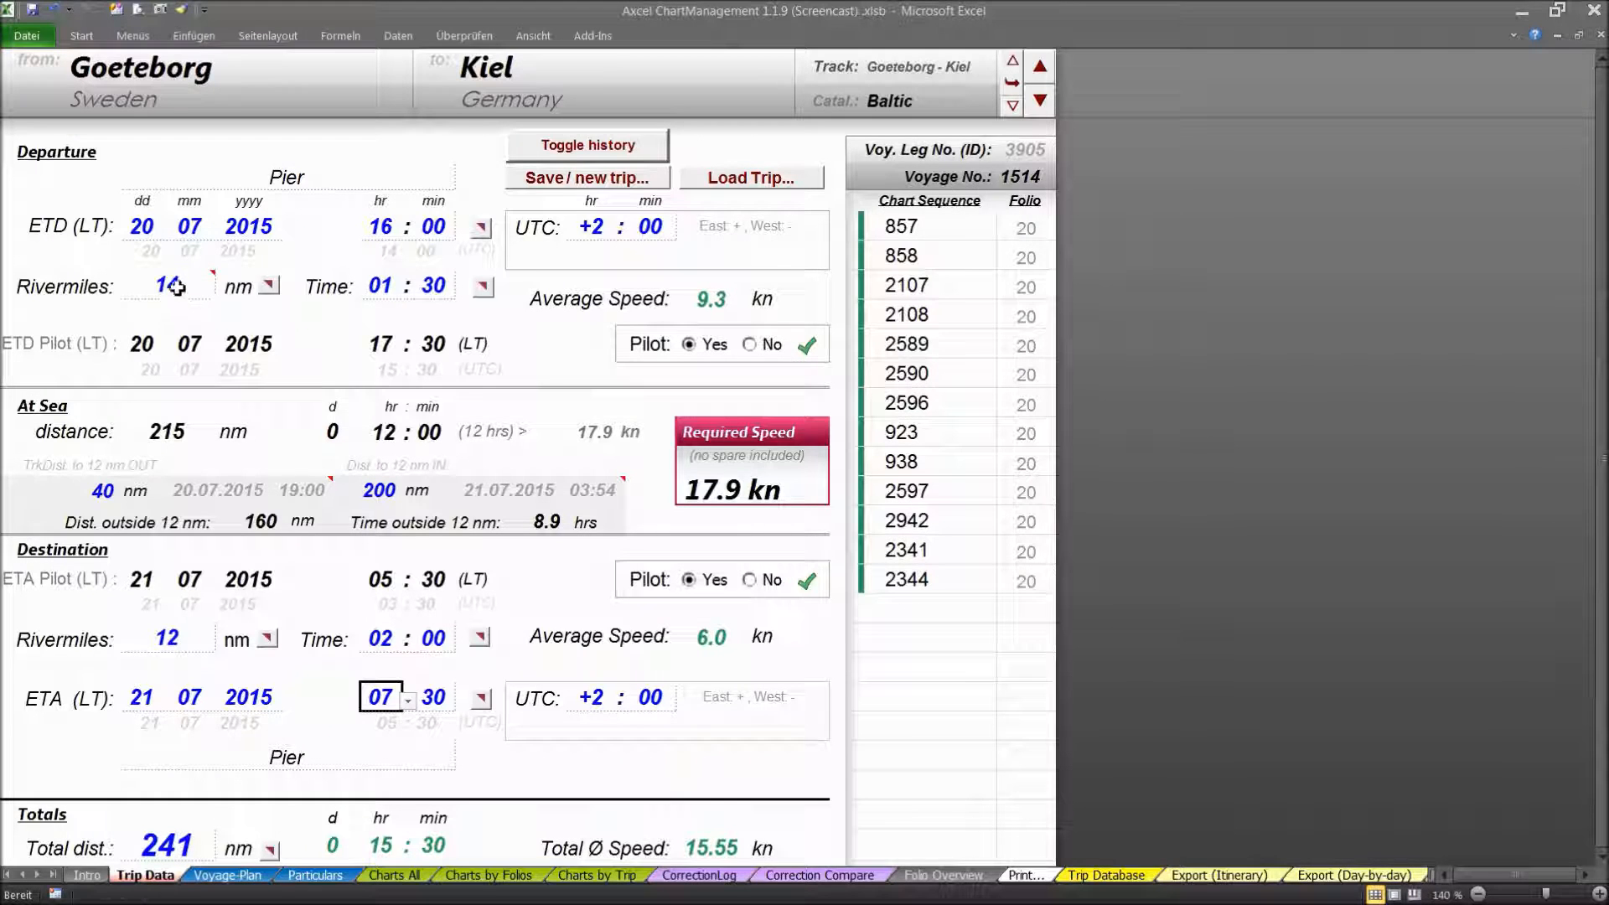
- View the comment options for the destination ETA and close them without adding a comment
mouse_move(174, 285)
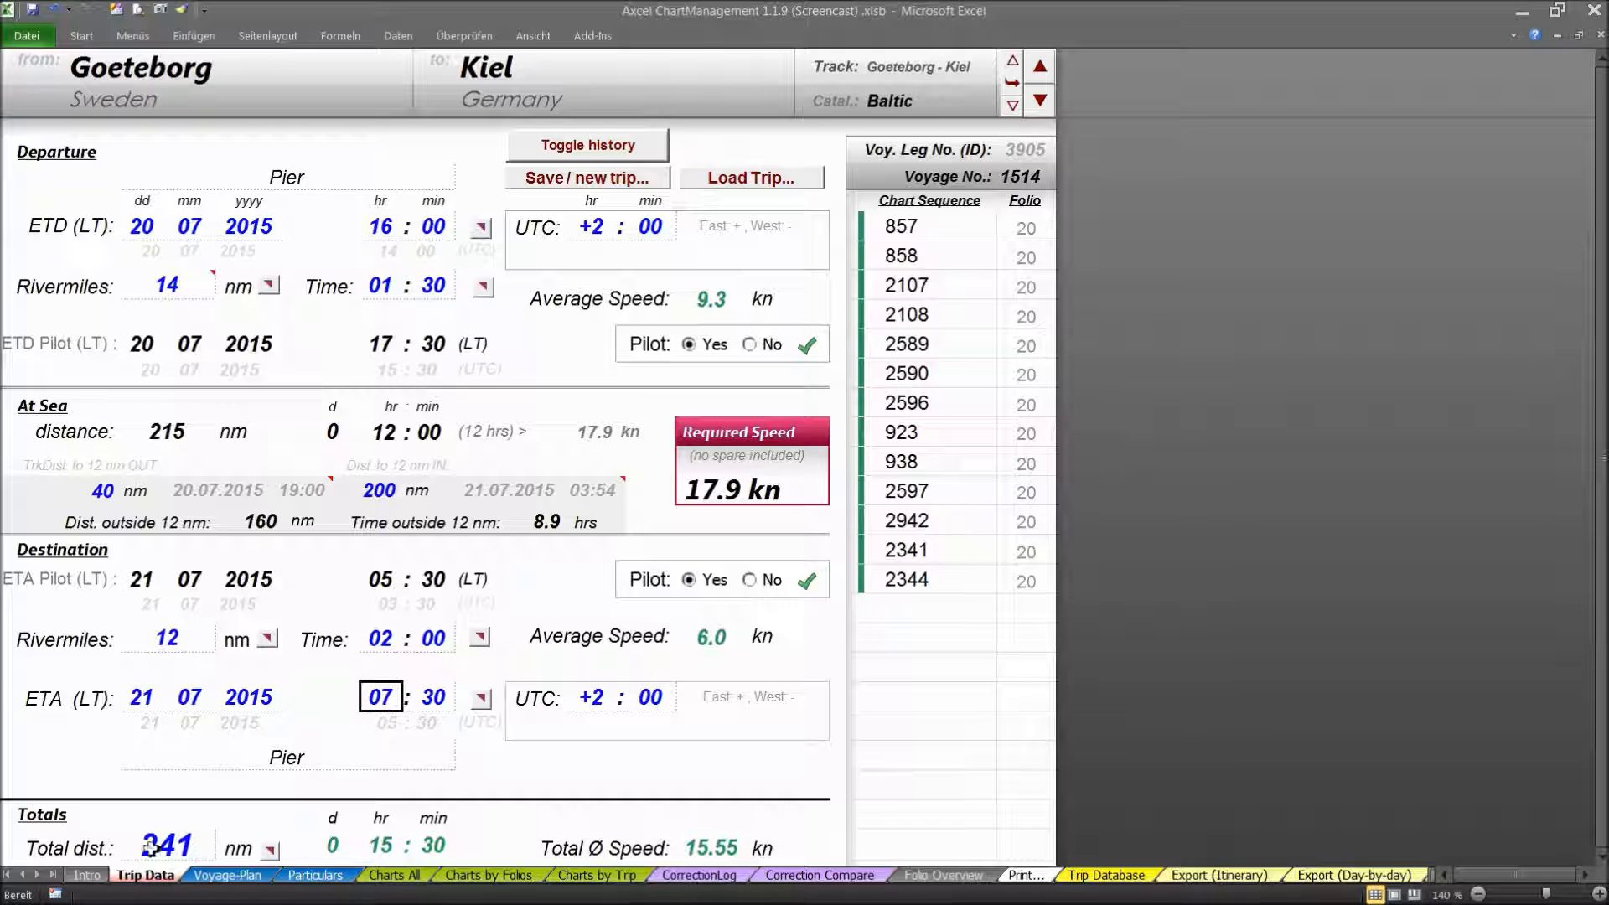
left_click(483, 701)
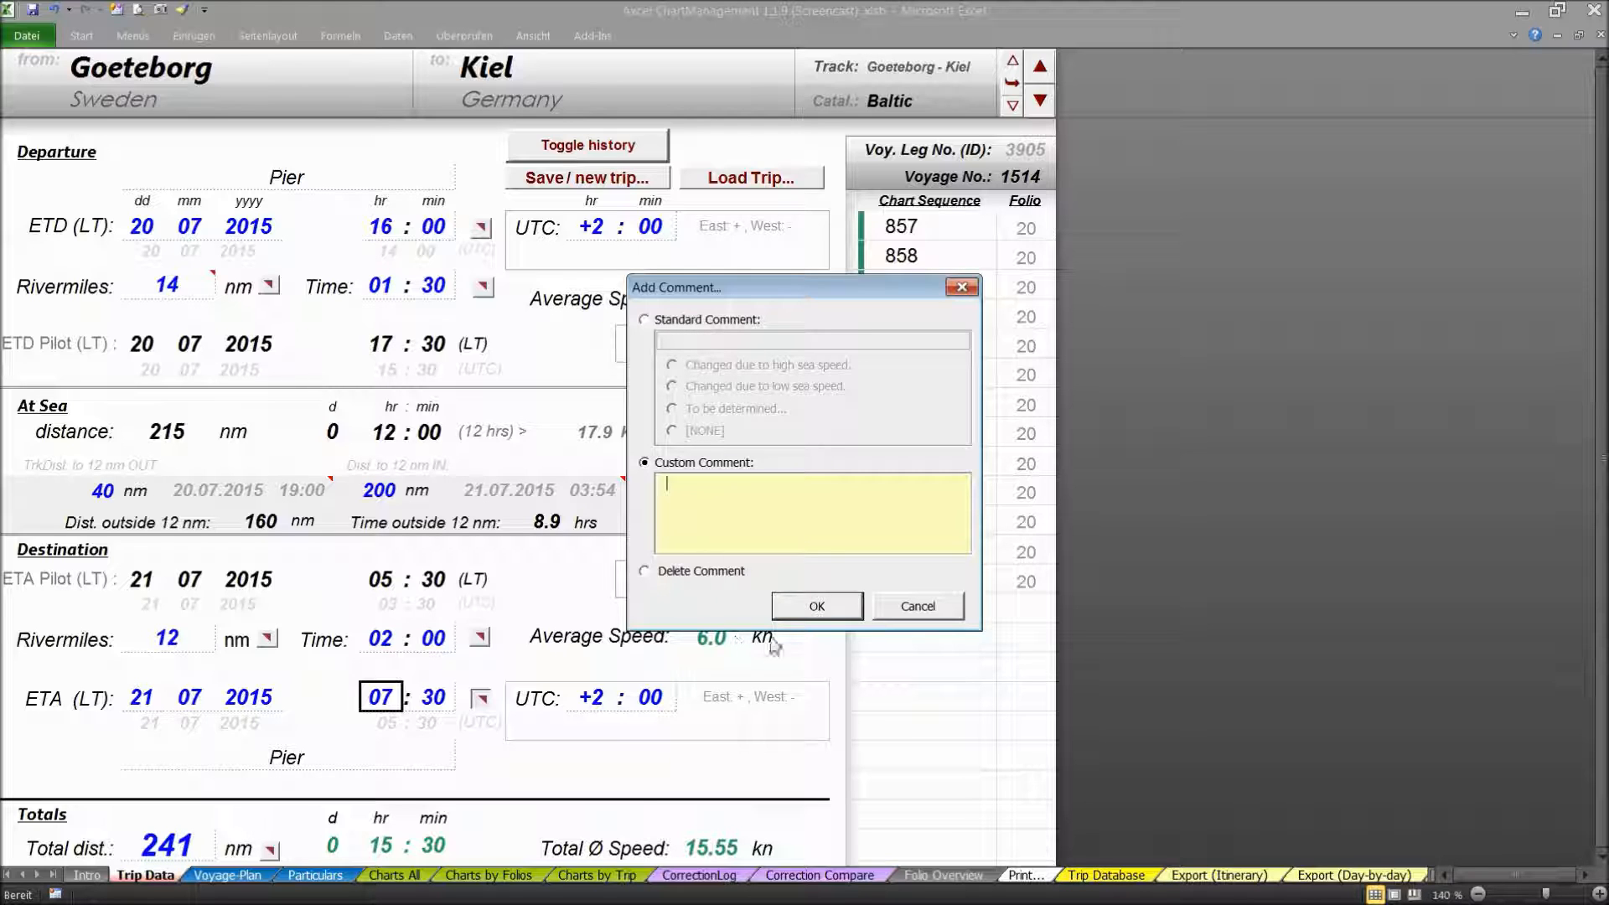
left_click(917, 608)
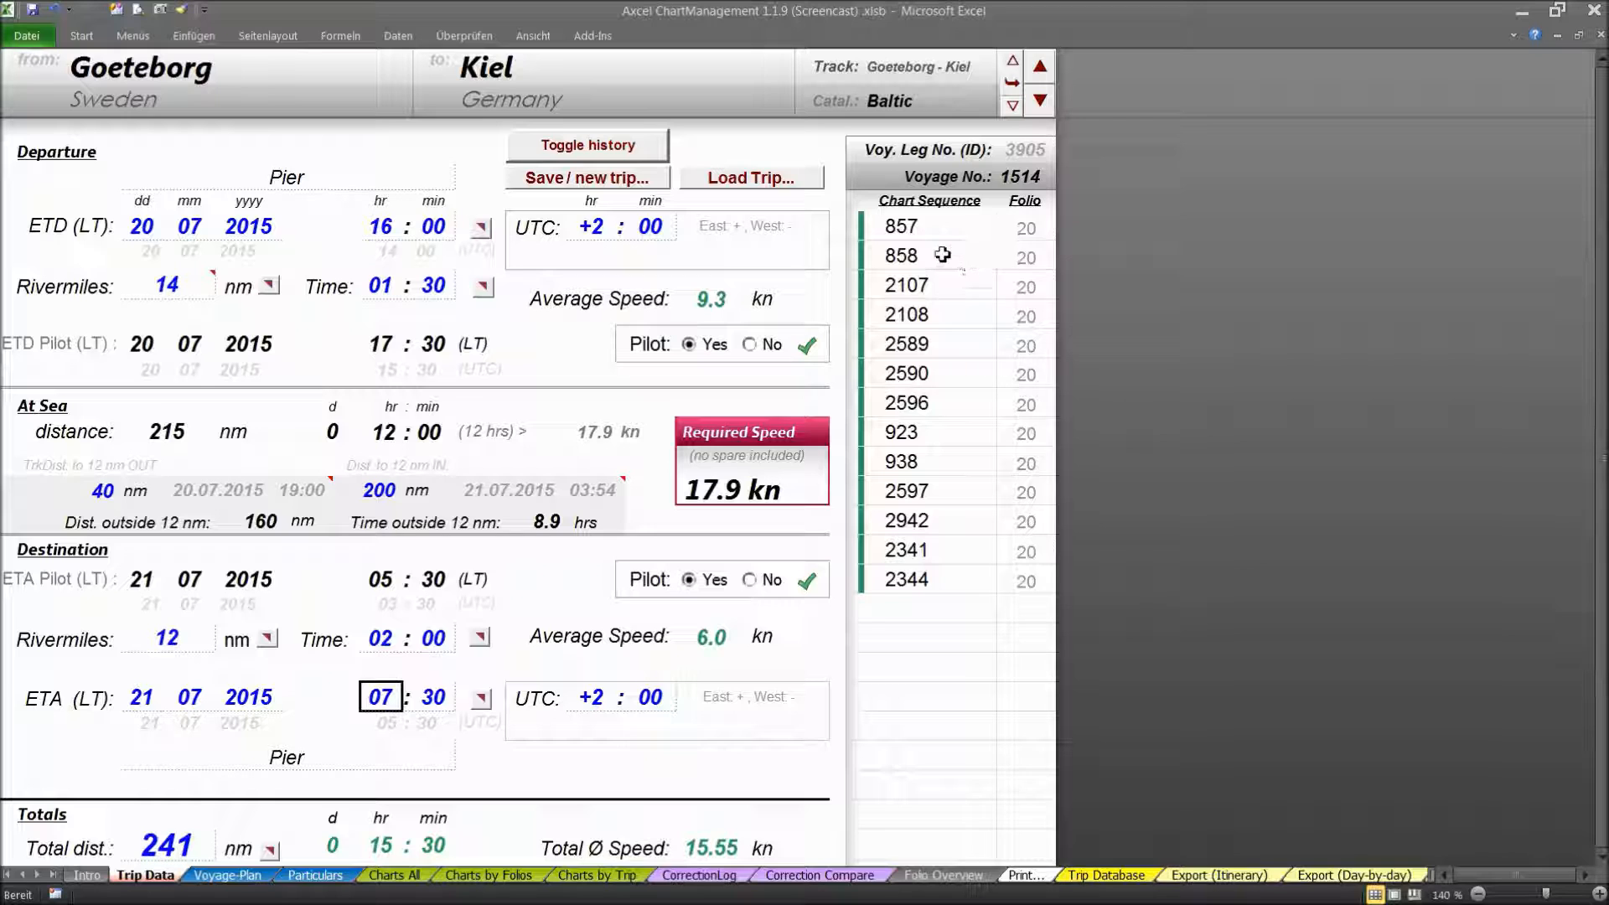
- Examine the chart sequence and folio entries of the Goeteborg - Kiel trip
left_click(1029, 549)
left_click(1027, 342)
left_click(1029, 238)
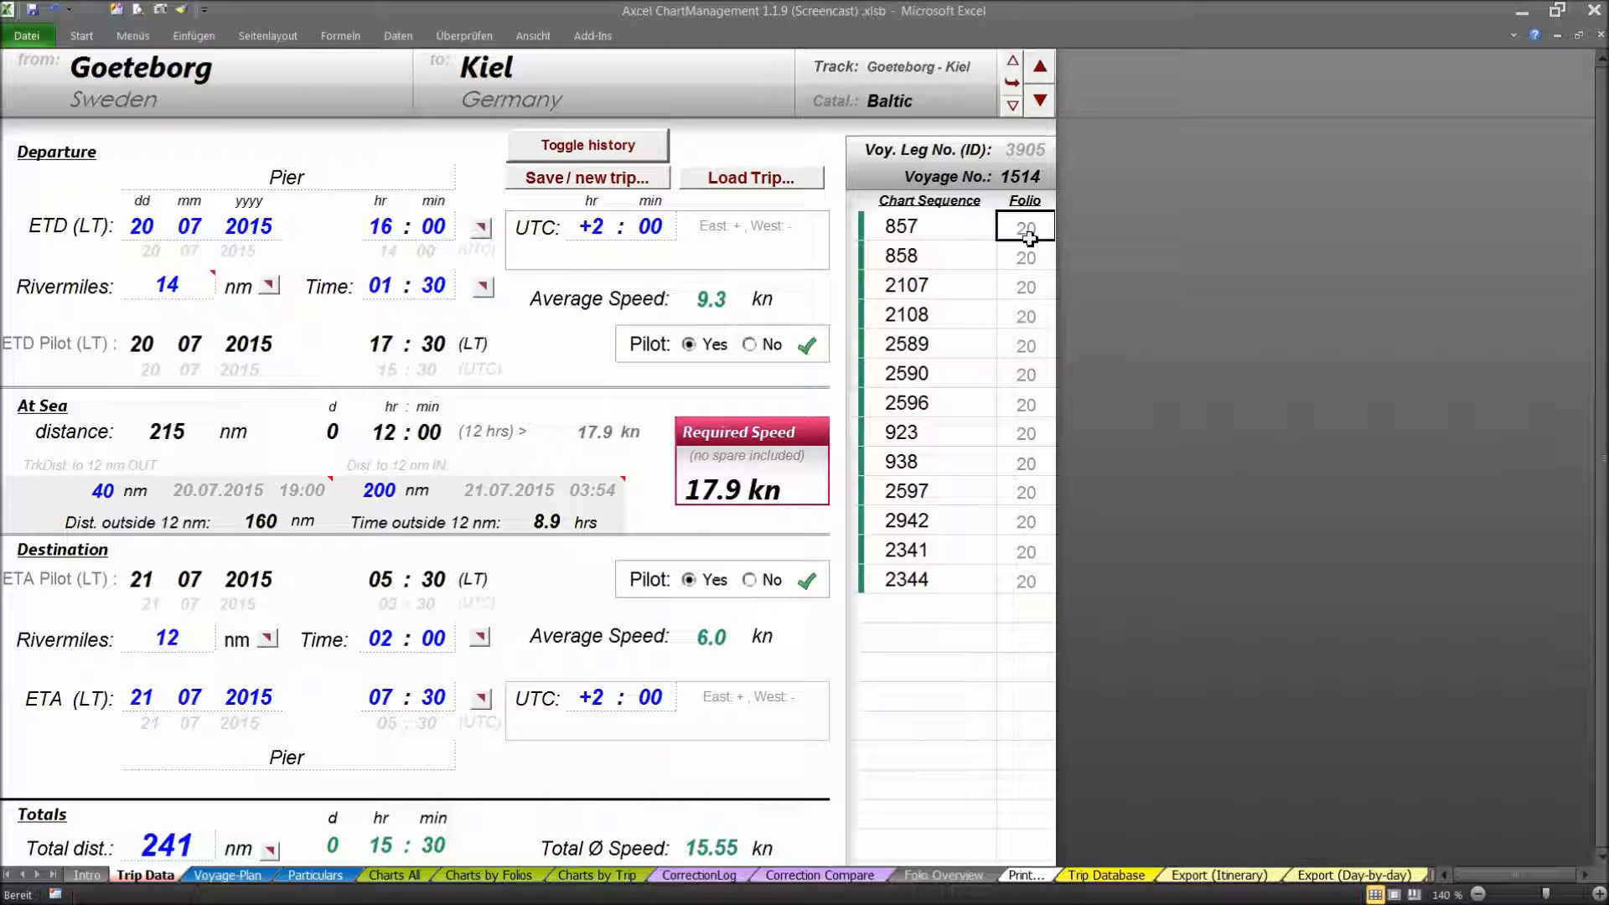
left_click(975, 236)
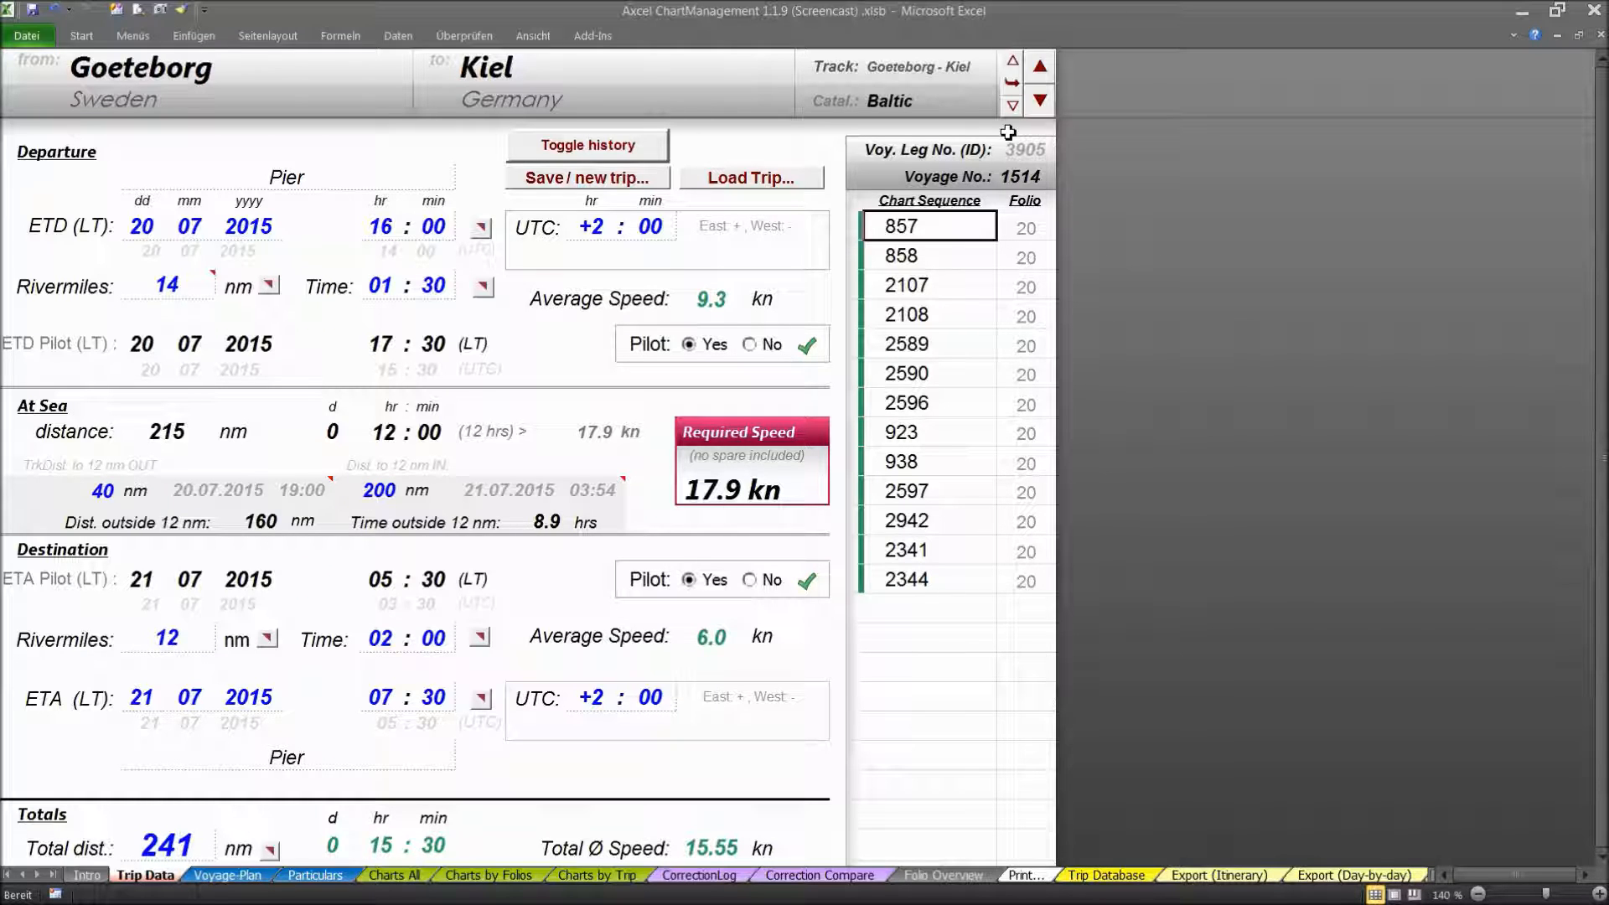
- Go to the Copenhagen - Oslo trip and enter chart 2342342 below chart 3509 in the chart sequence
left_click(1040, 102)
left_click(1040, 102)
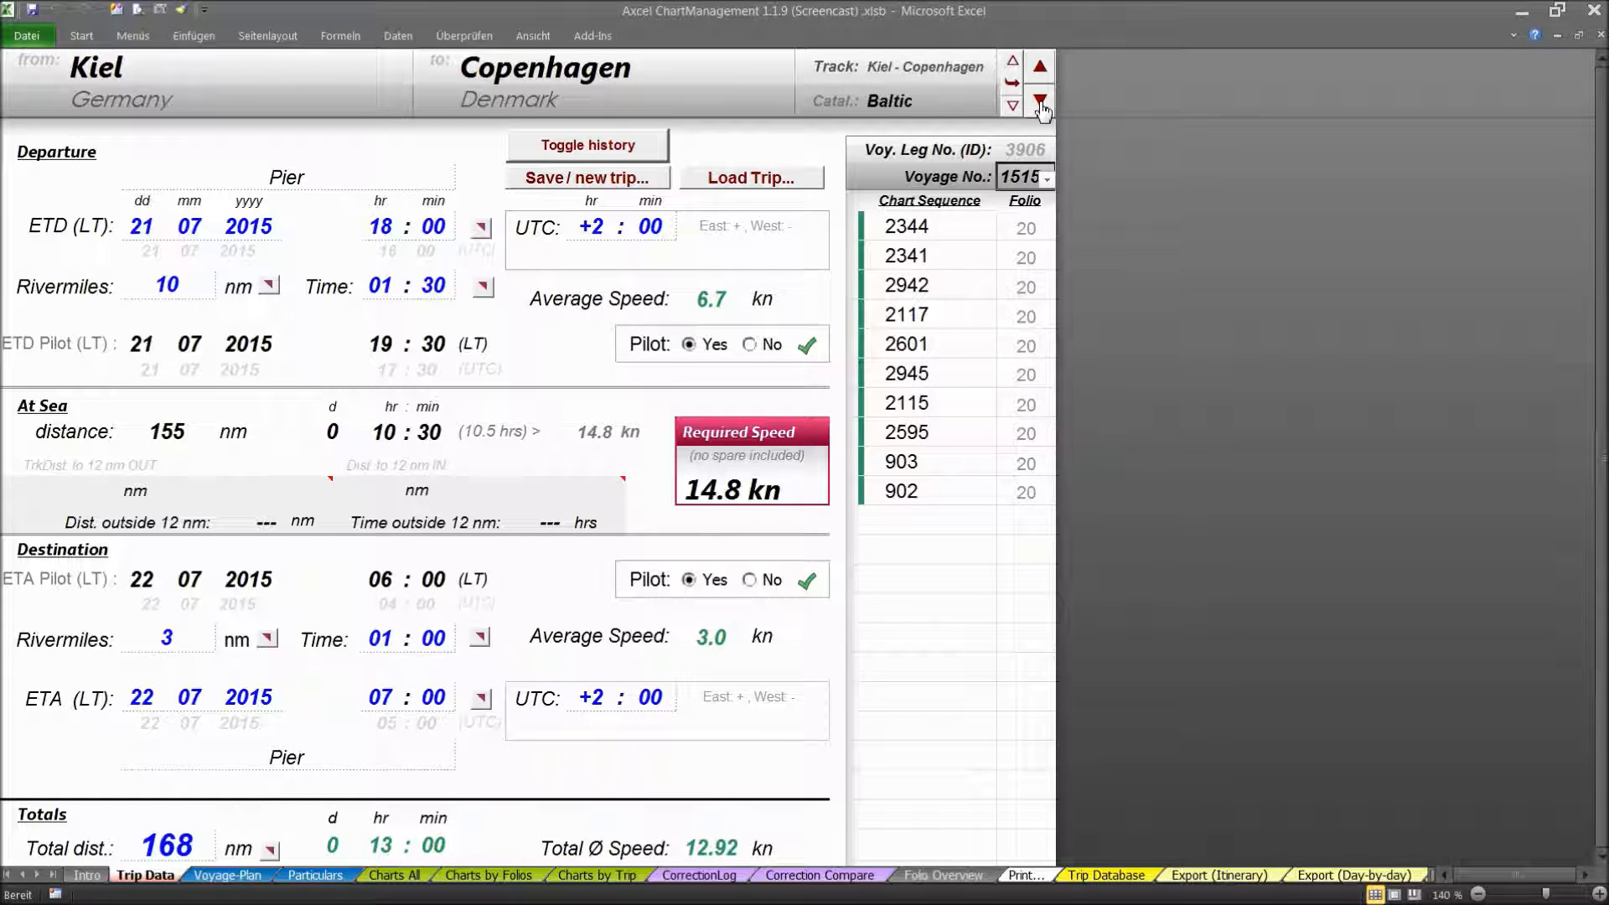
left_click(1040, 103)
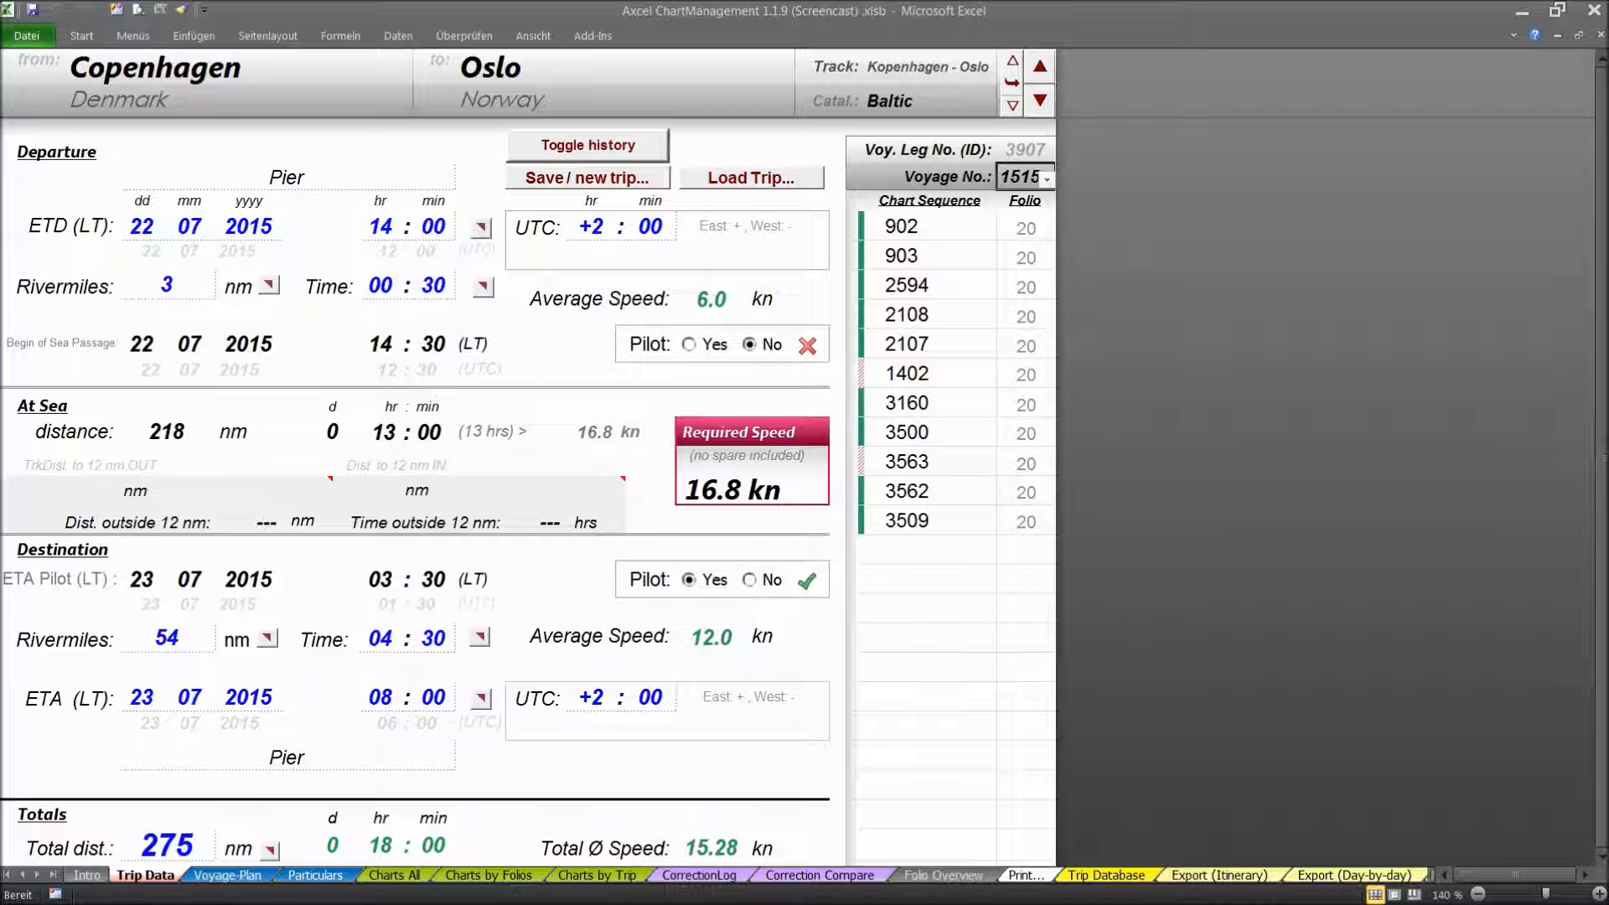
left_click(932, 552)
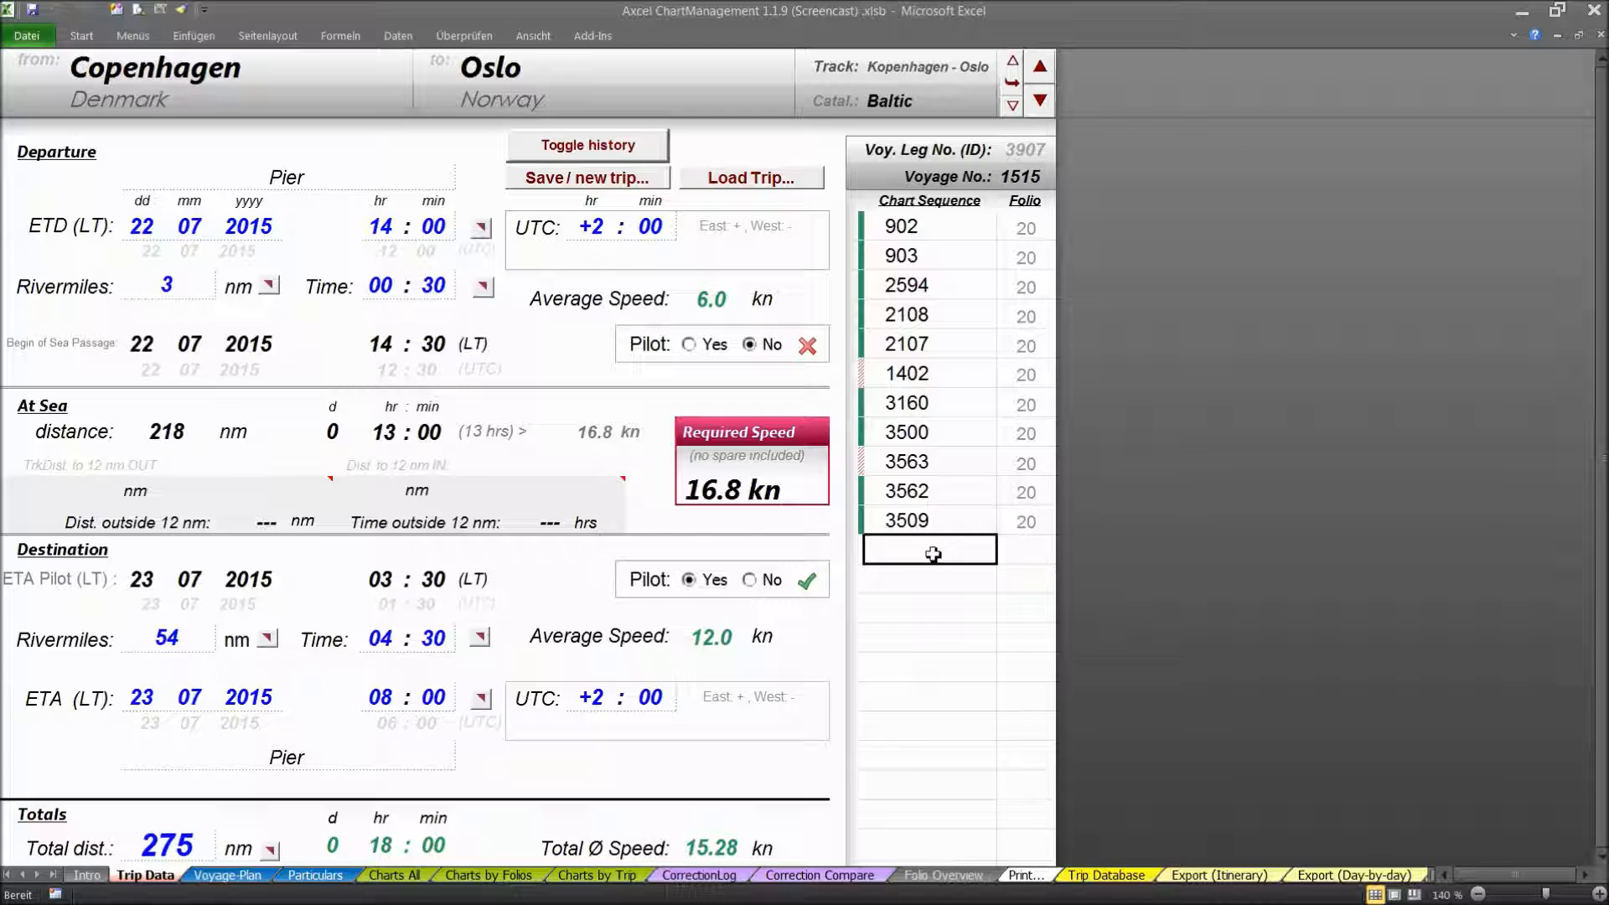
type("2342342")
key("Return")
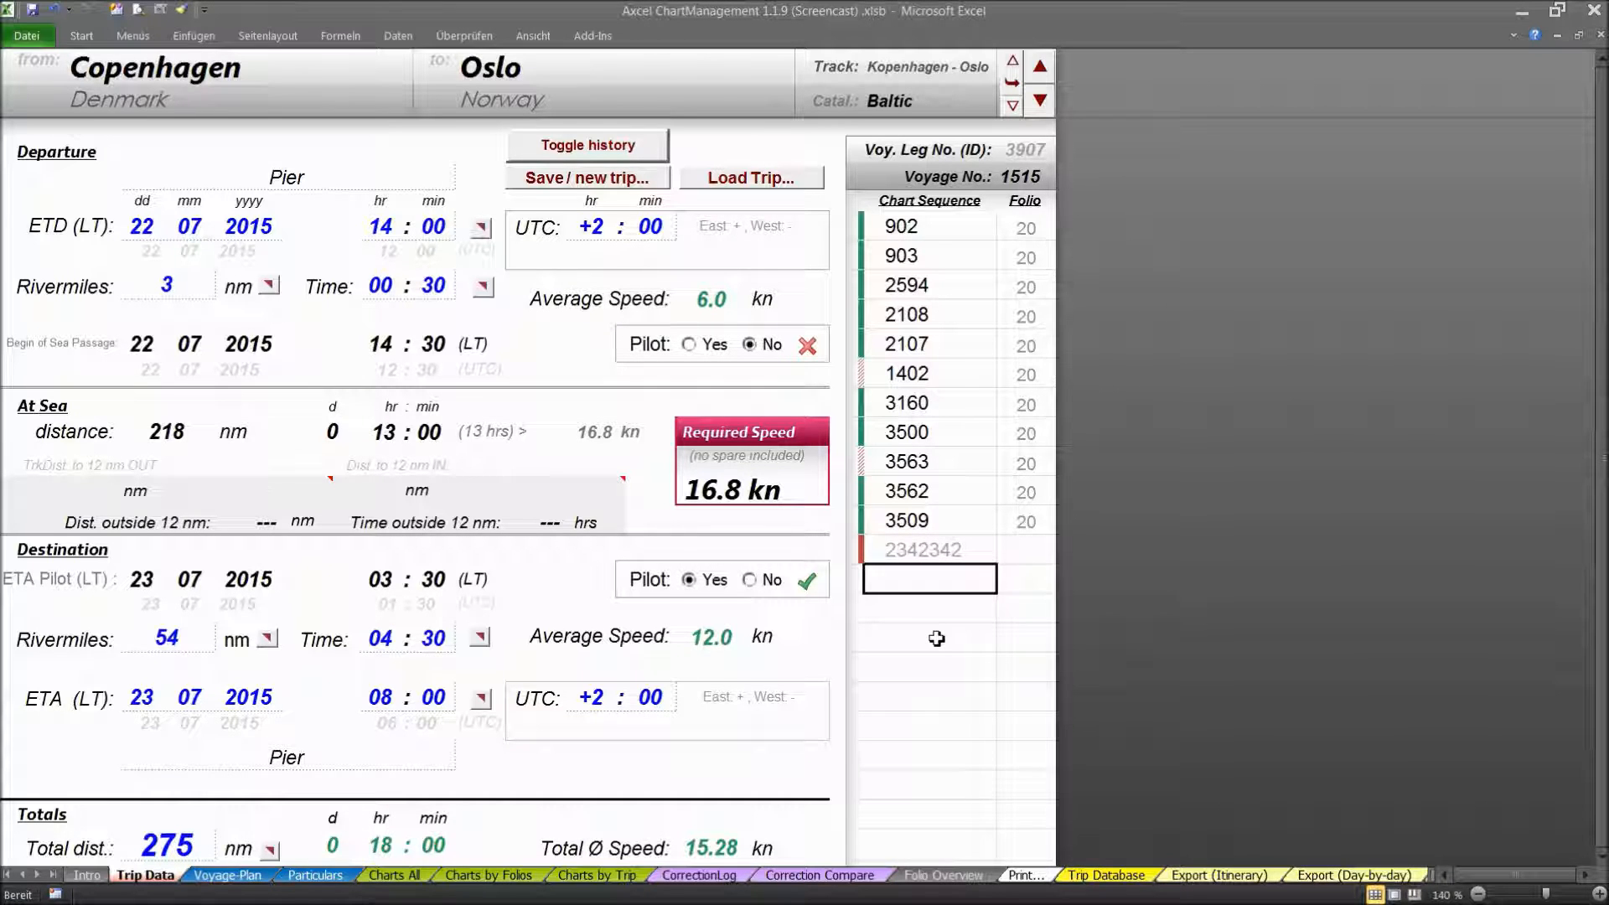
- Clear the chart entry 2342342 from the end of the chart sequence
left_click(930, 550)
key("Delete")
key("Down")
- Insert an empty chart row above chart 2108 in the sequence, and delete that row again
right_click(912, 321)
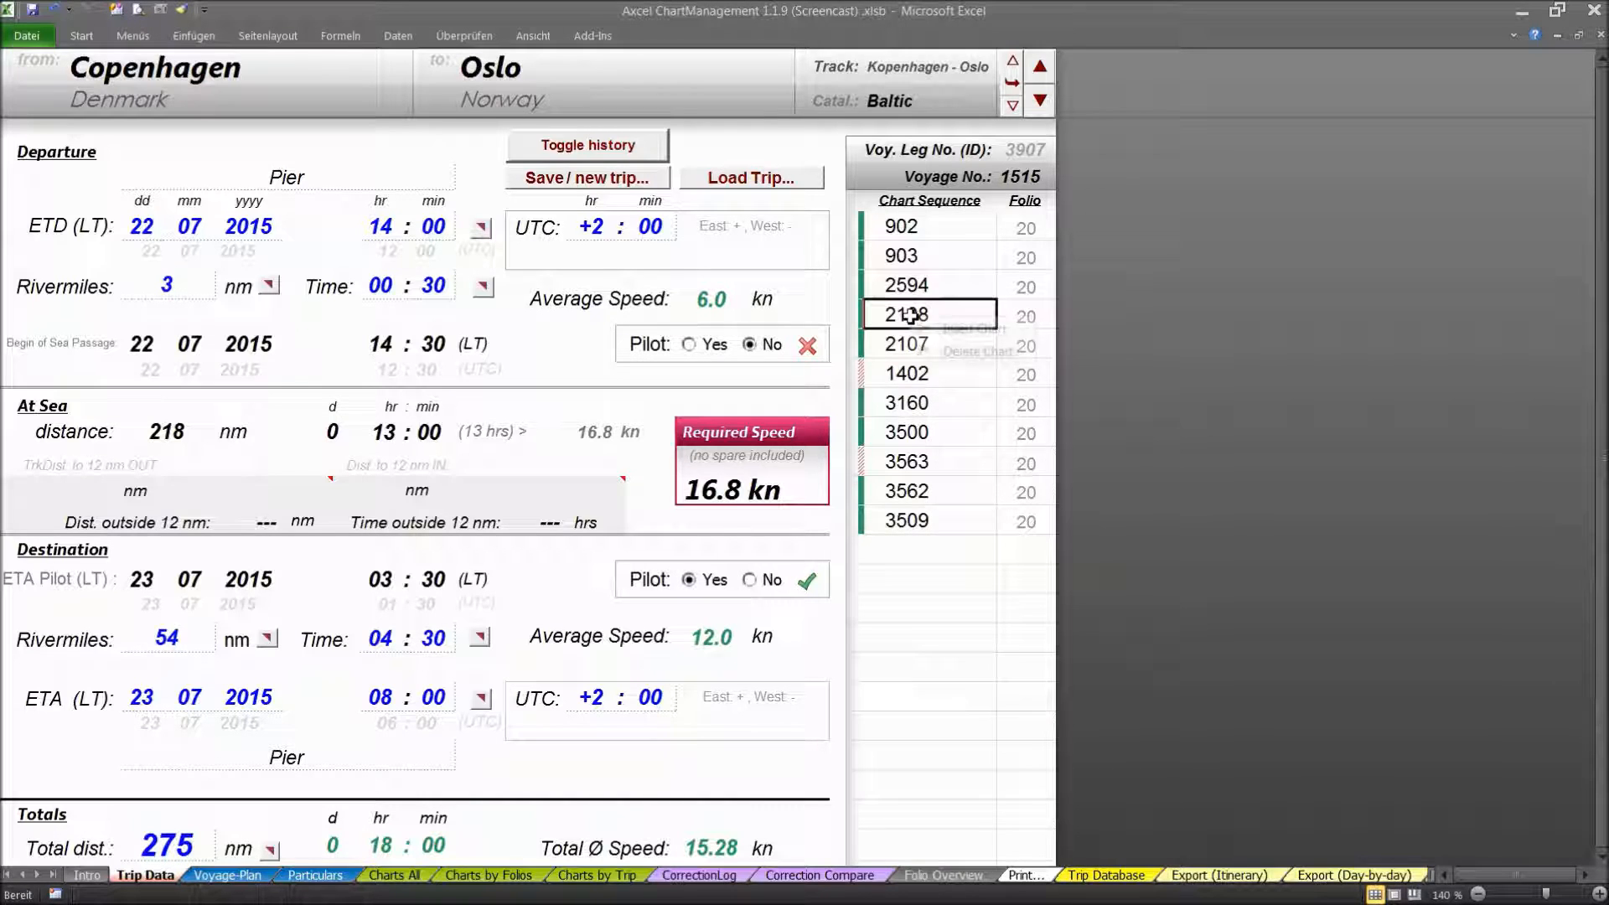
left_click(948, 330)
right_click(939, 313)
left_click(977, 347)
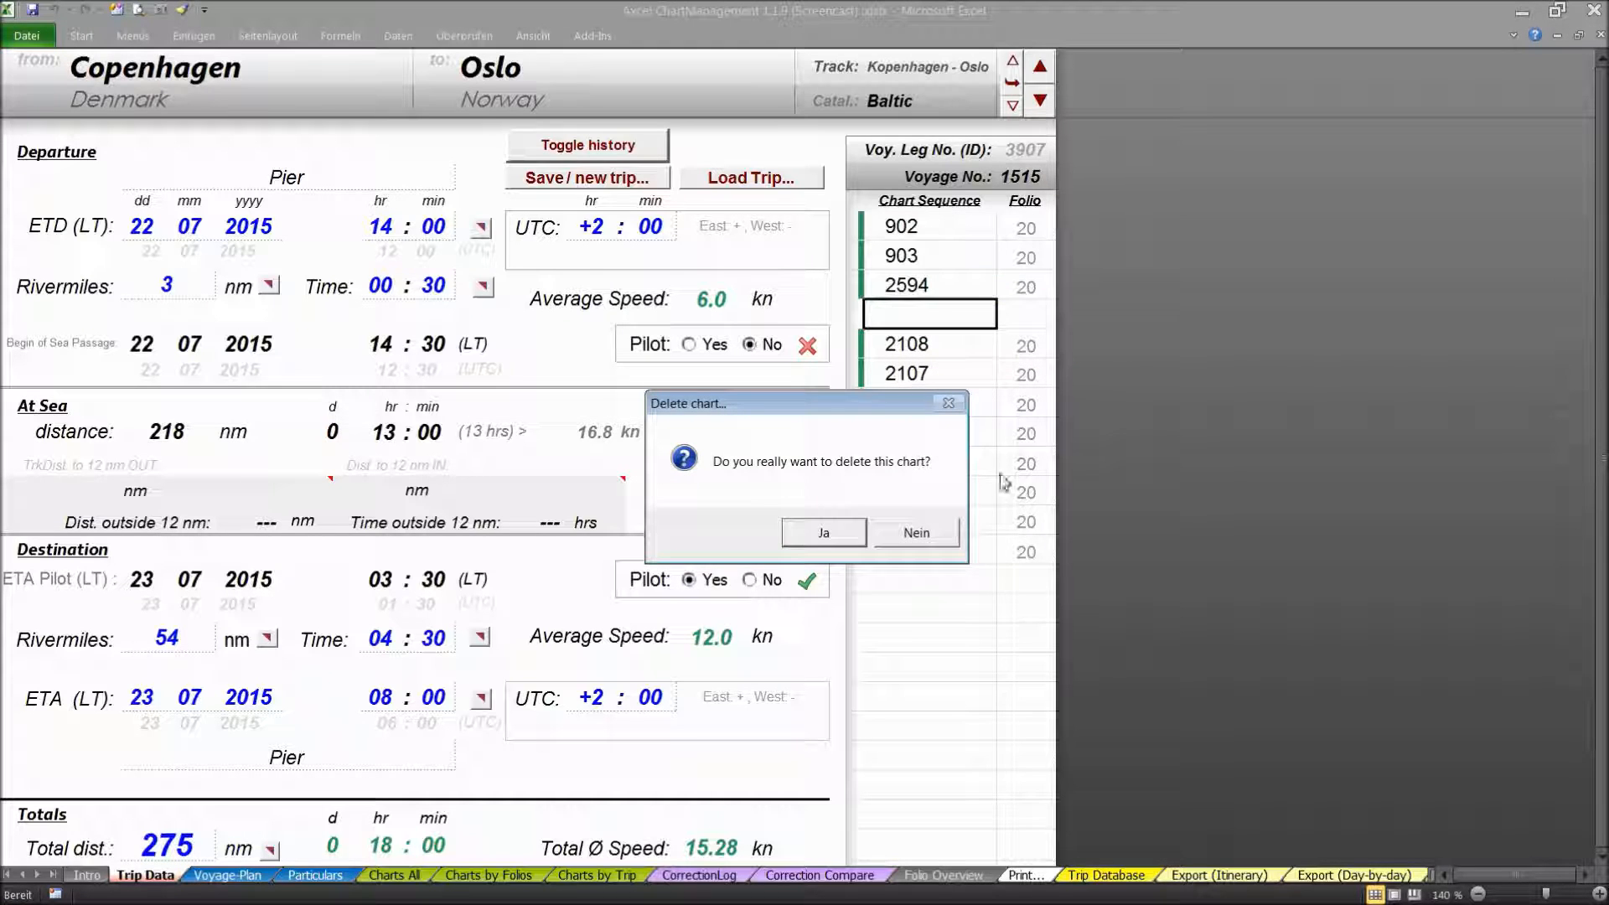
left_click(824, 532)
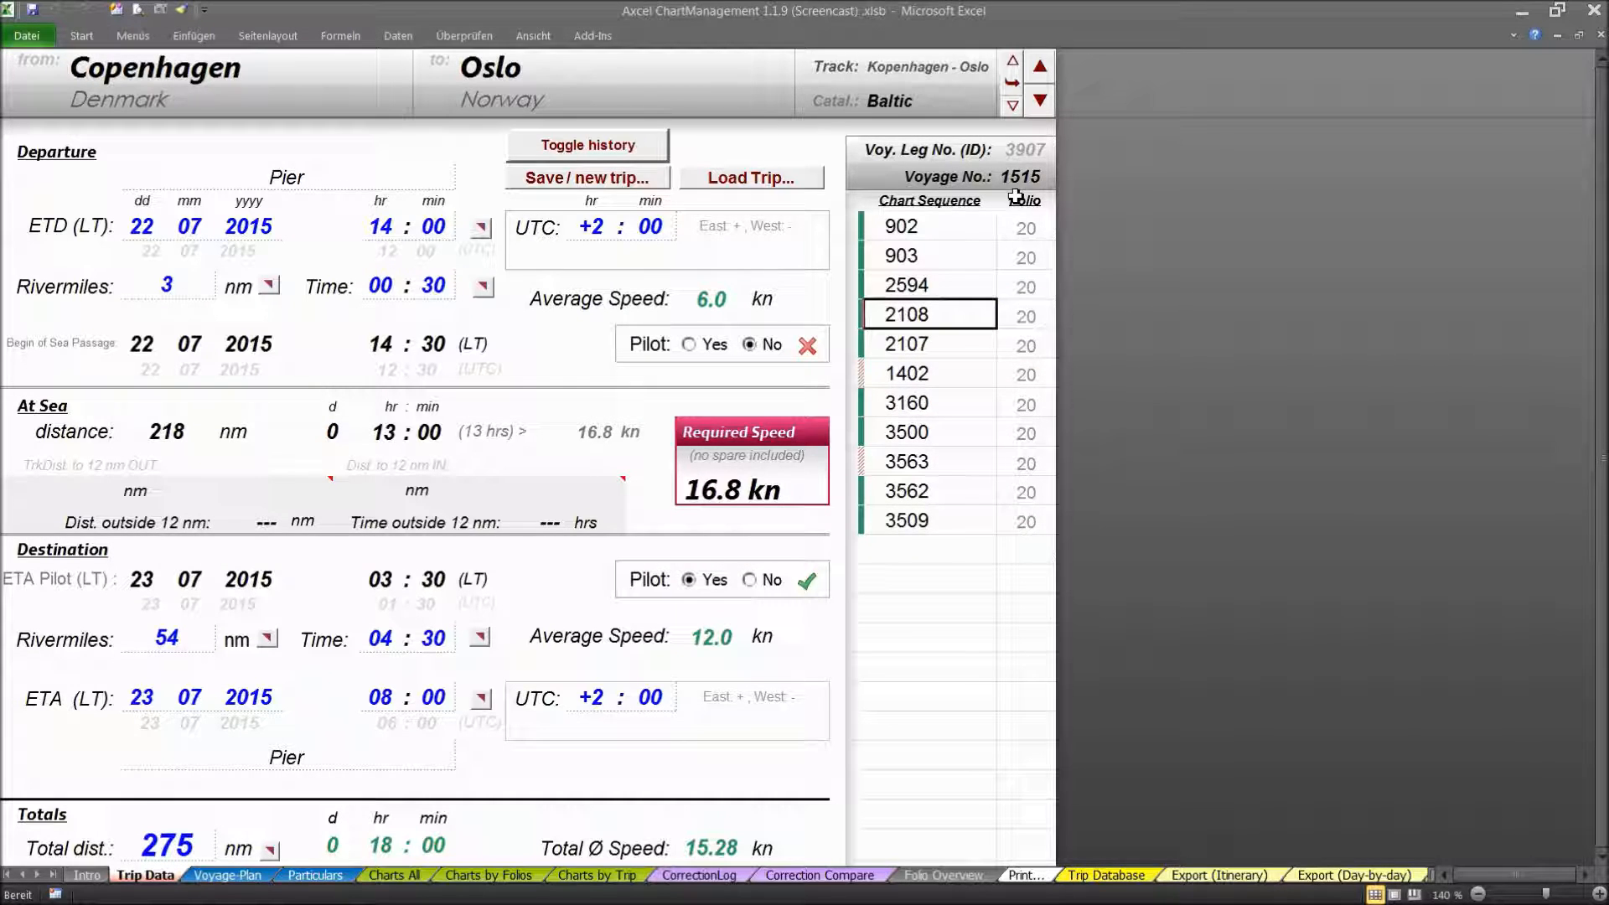
- Browse the saved trips between List - Goeteborg and Copenhagen - Oslo, finishing on Goeteborg - Kiel
left_click(1042, 70)
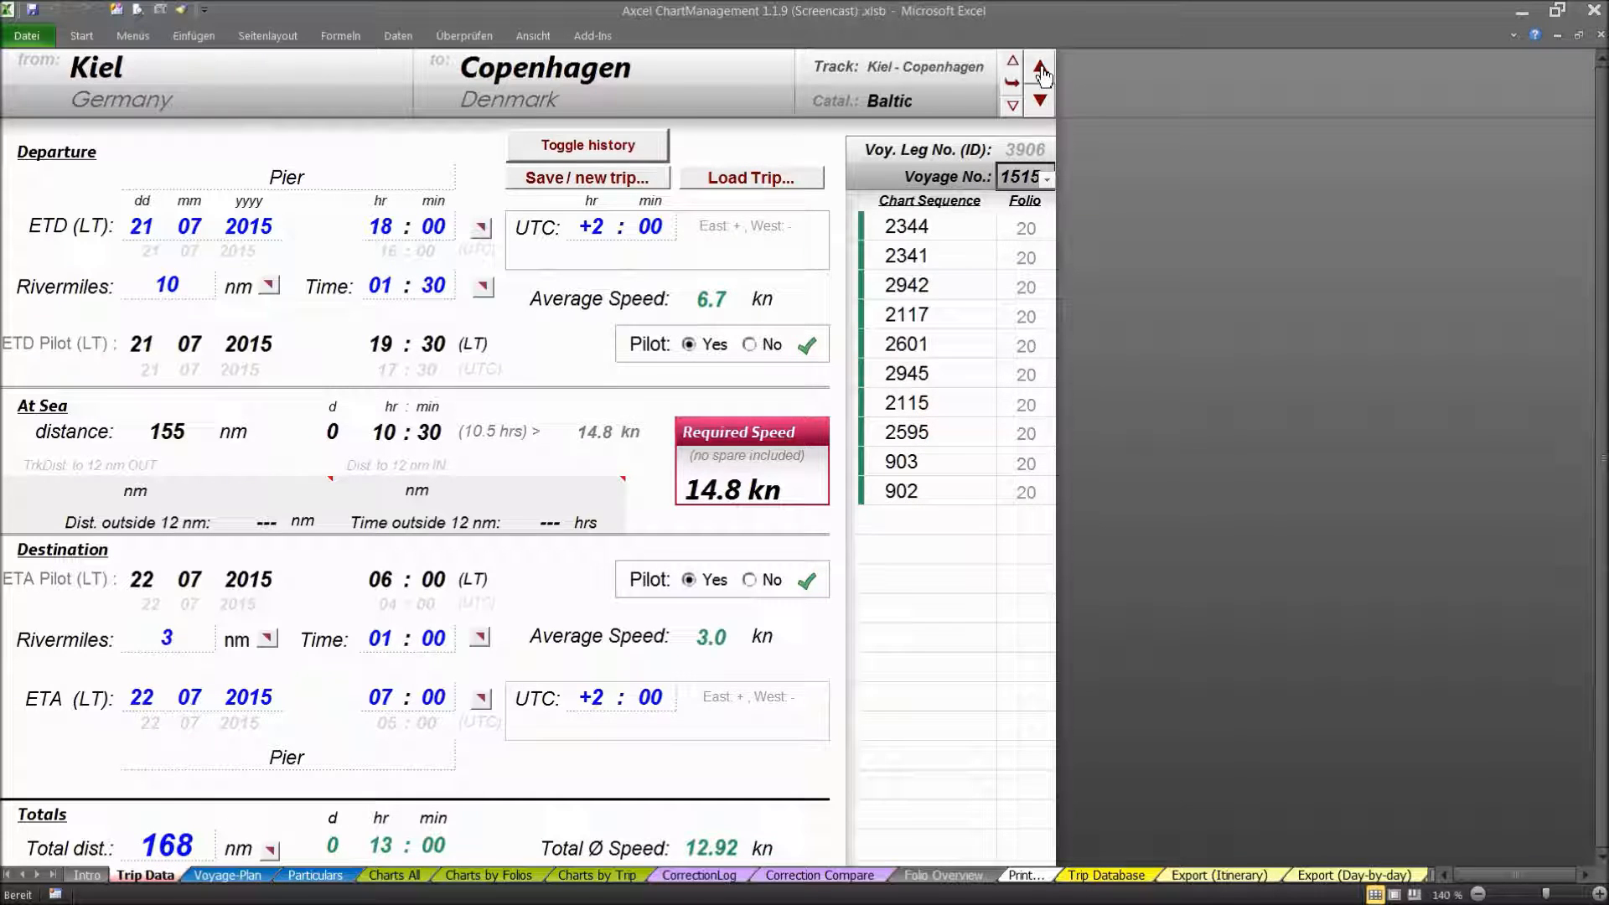
left_click(1042, 69)
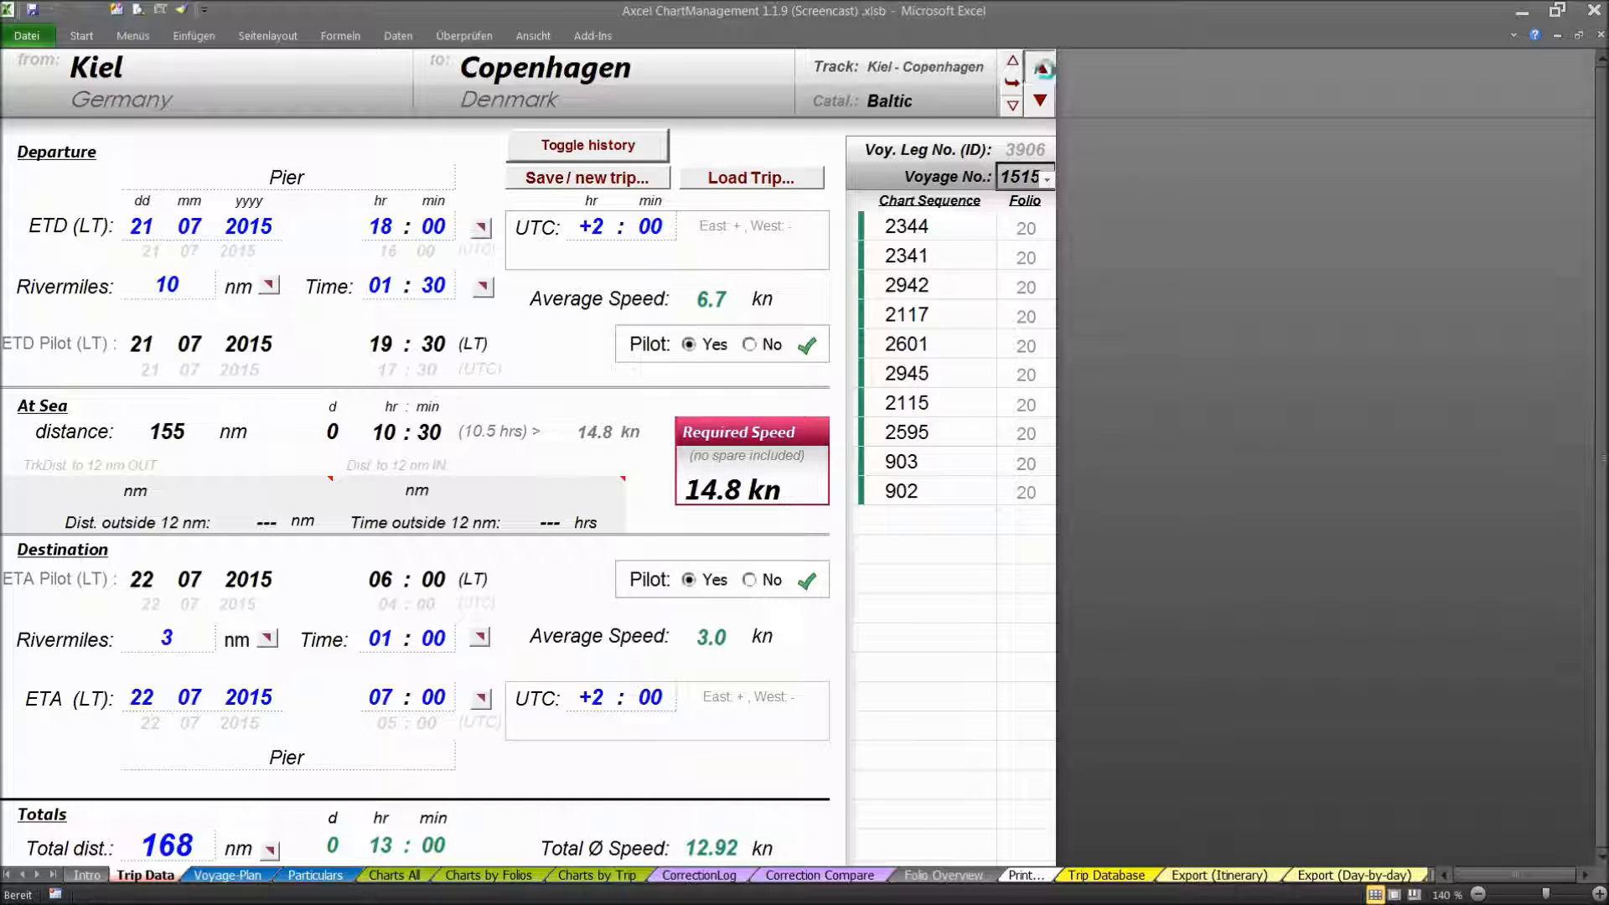
left_click(1041, 69)
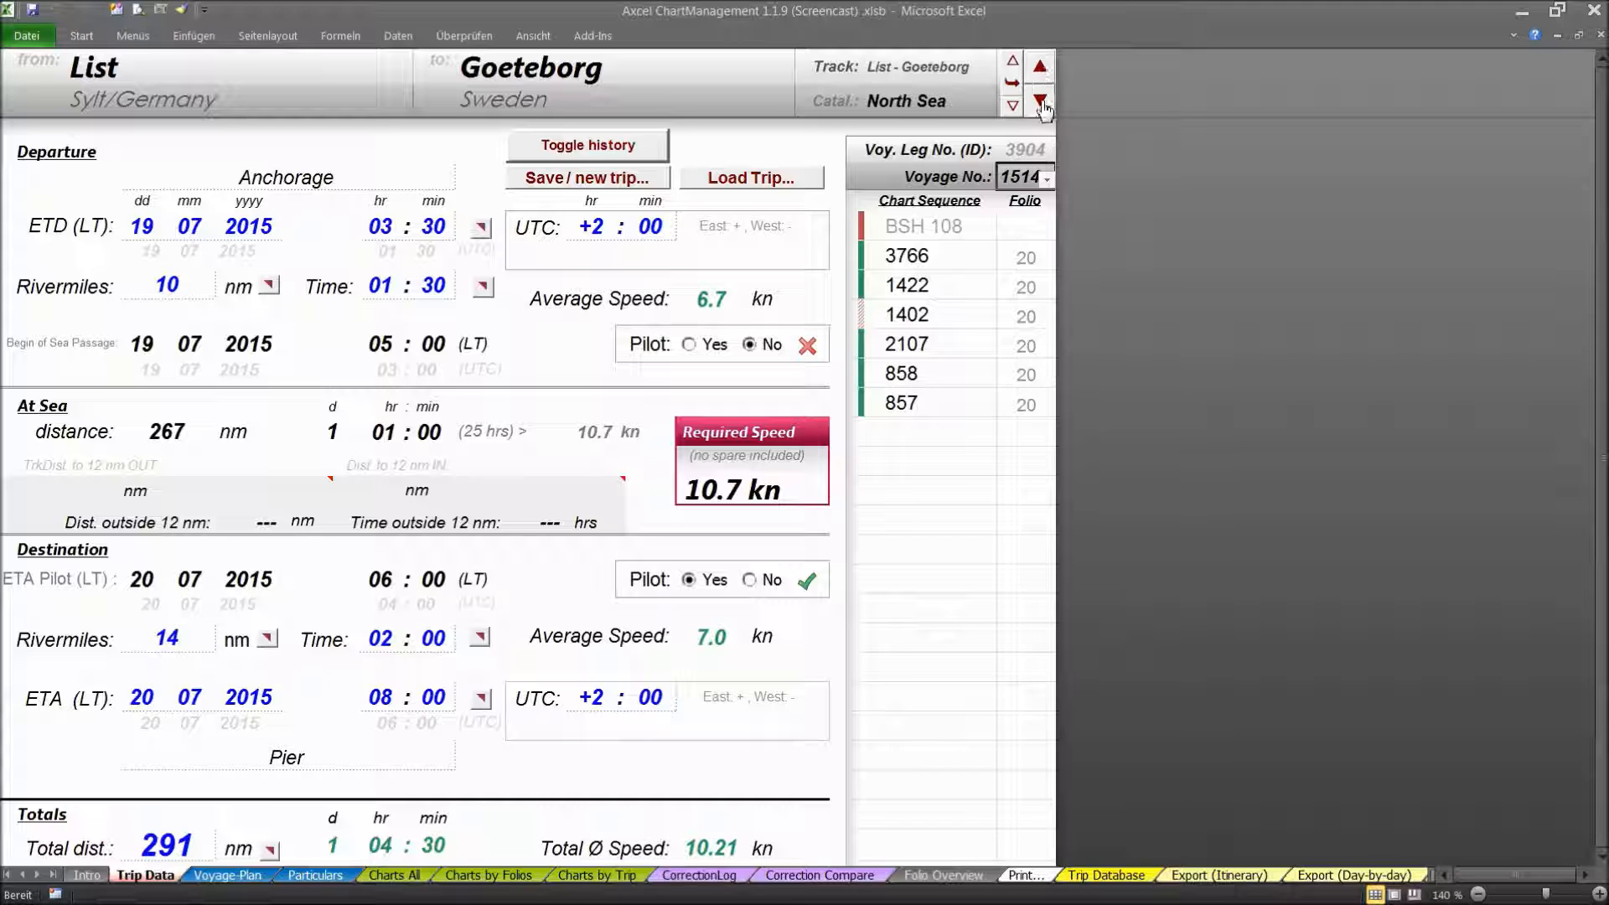
left_click(1042, 101)
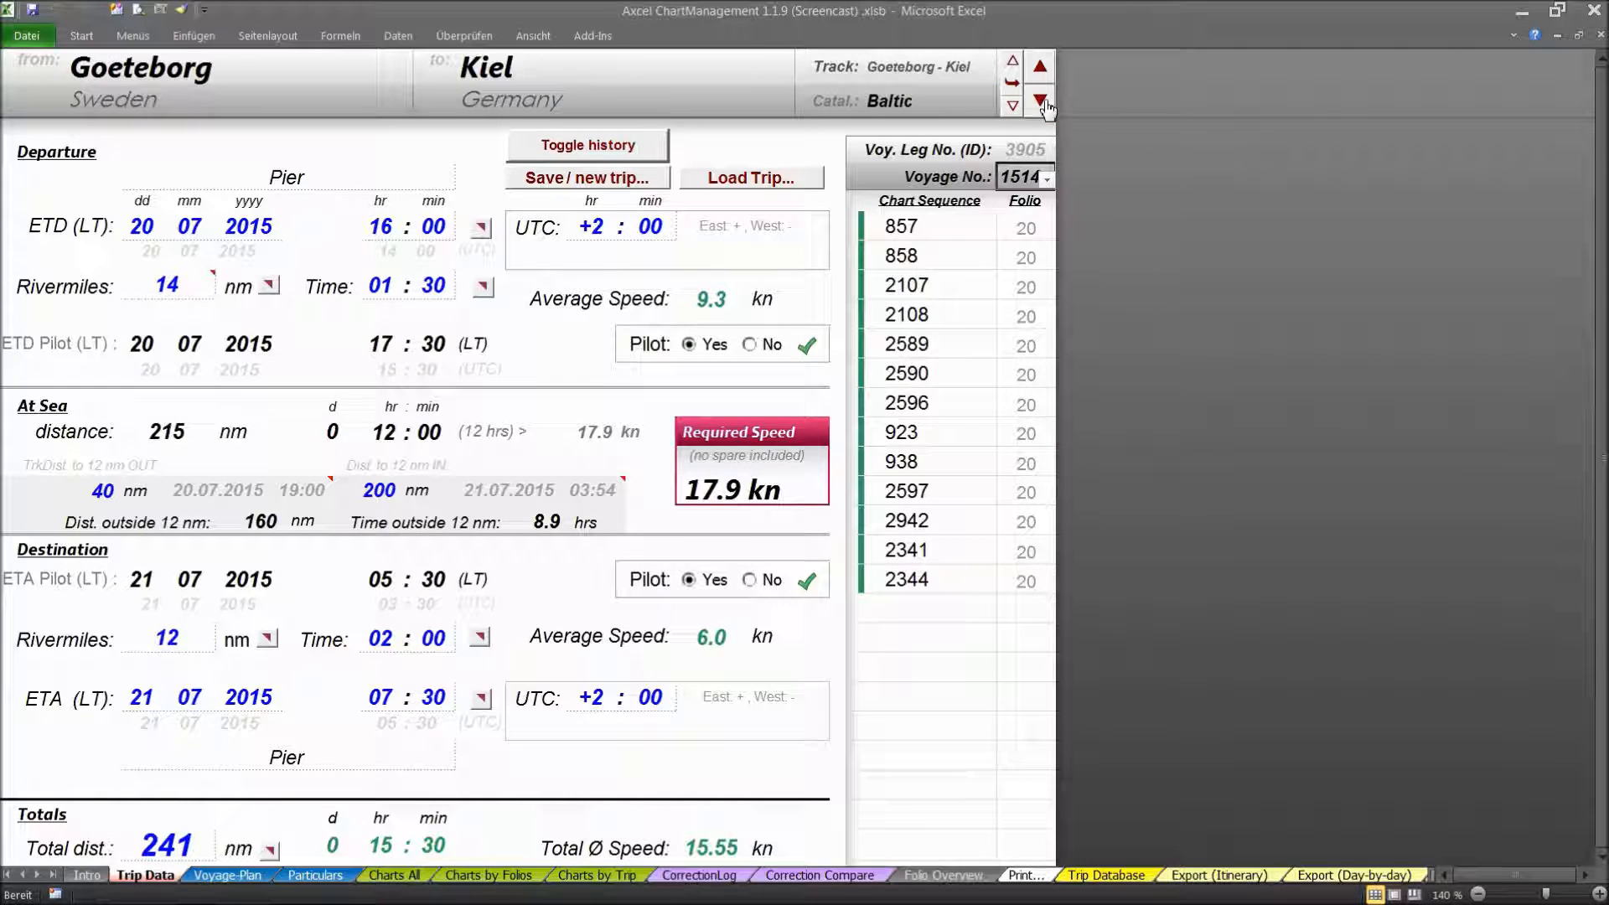
left_click(1041, 101)
left_click(1041, 101)
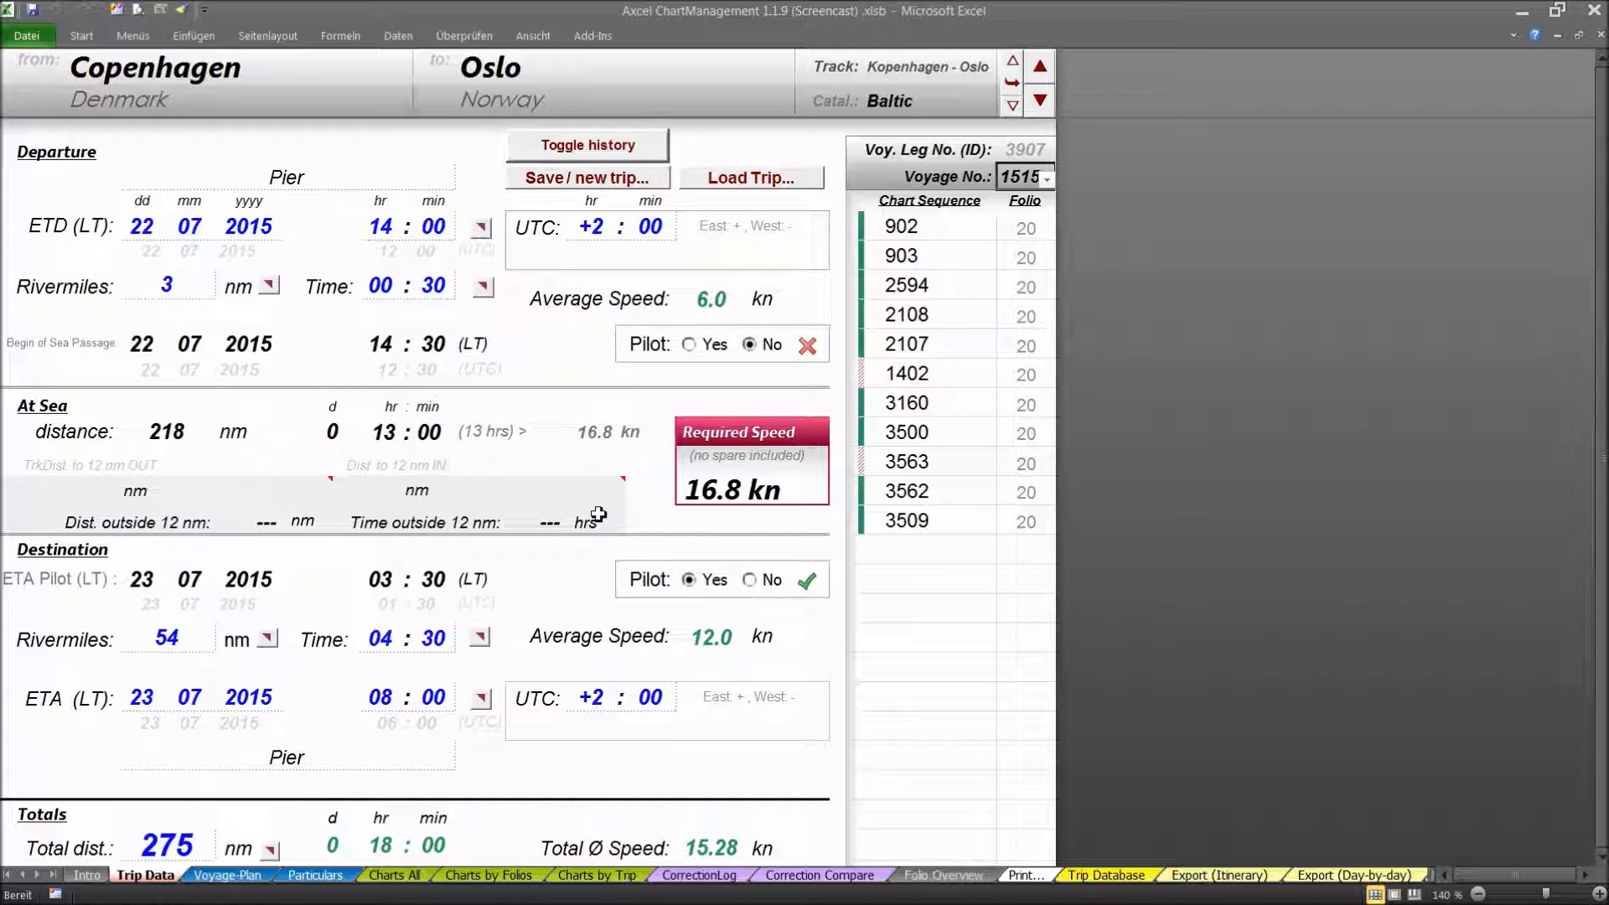
left_click(1040, 70)
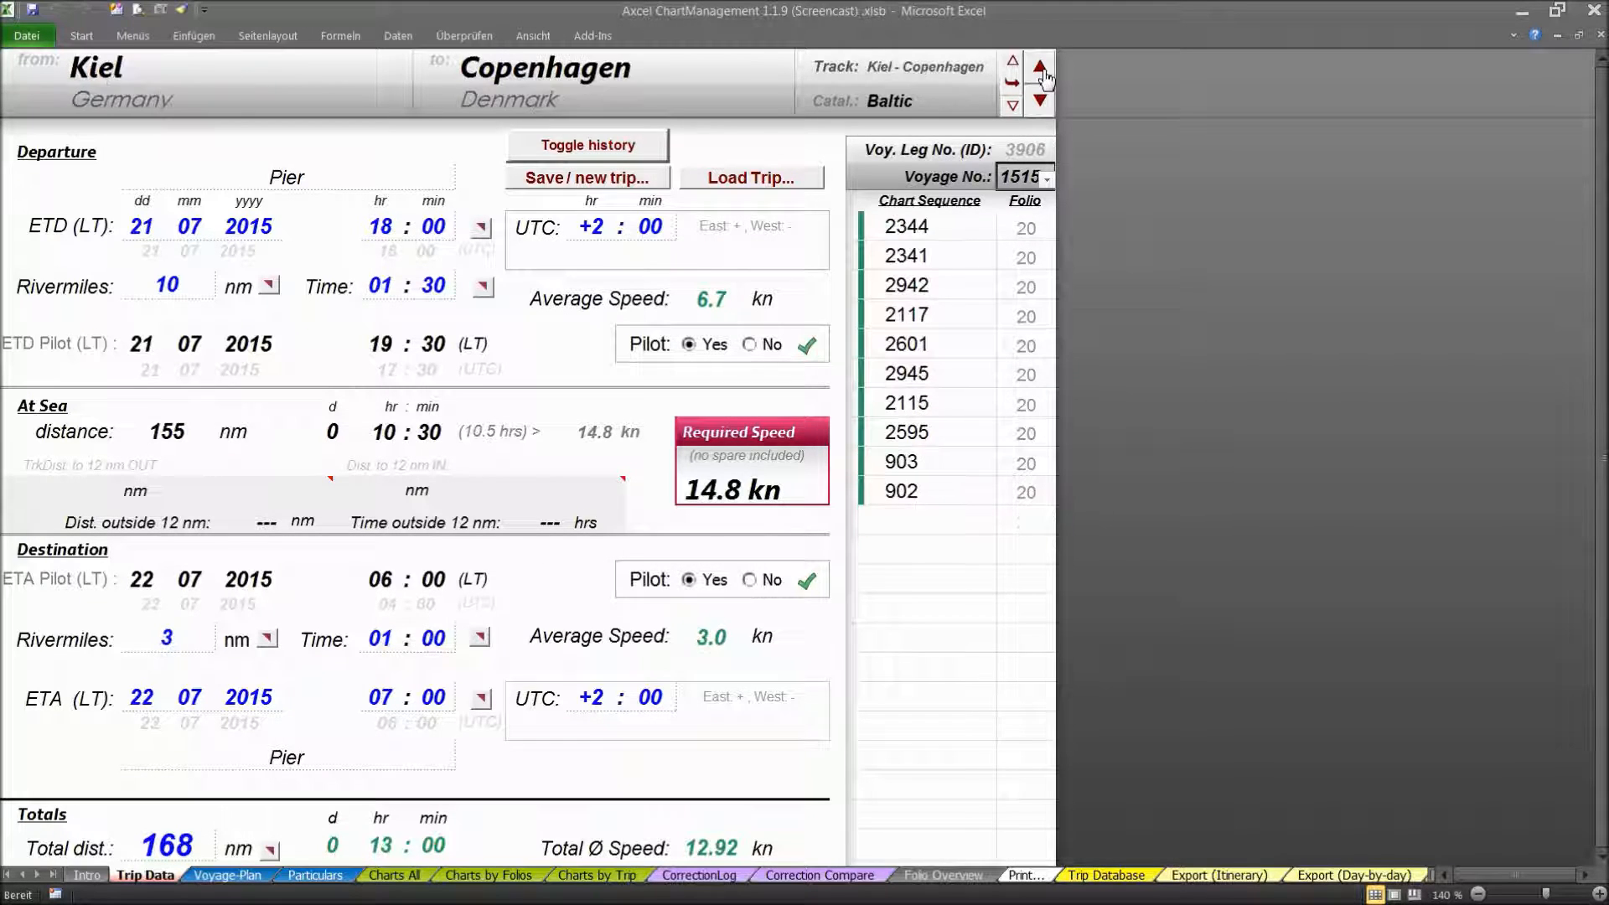
left_click(1041, 71)
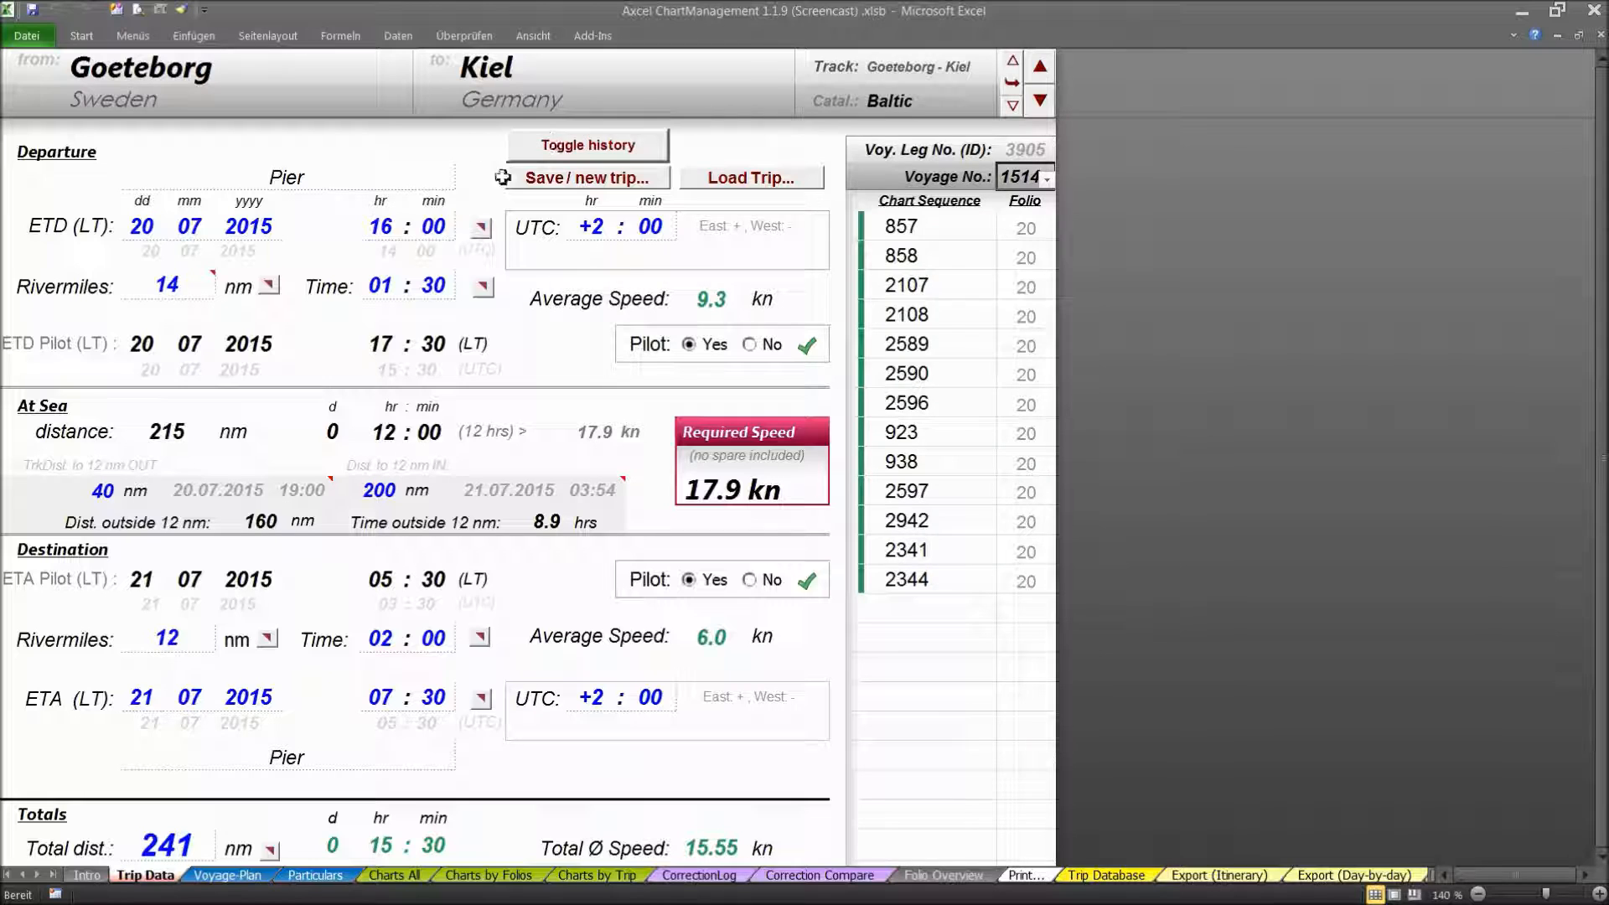
- Open the trip database to load a trip, filter it by departure port Acapulco, and reset the filter
left_click(741, 184)
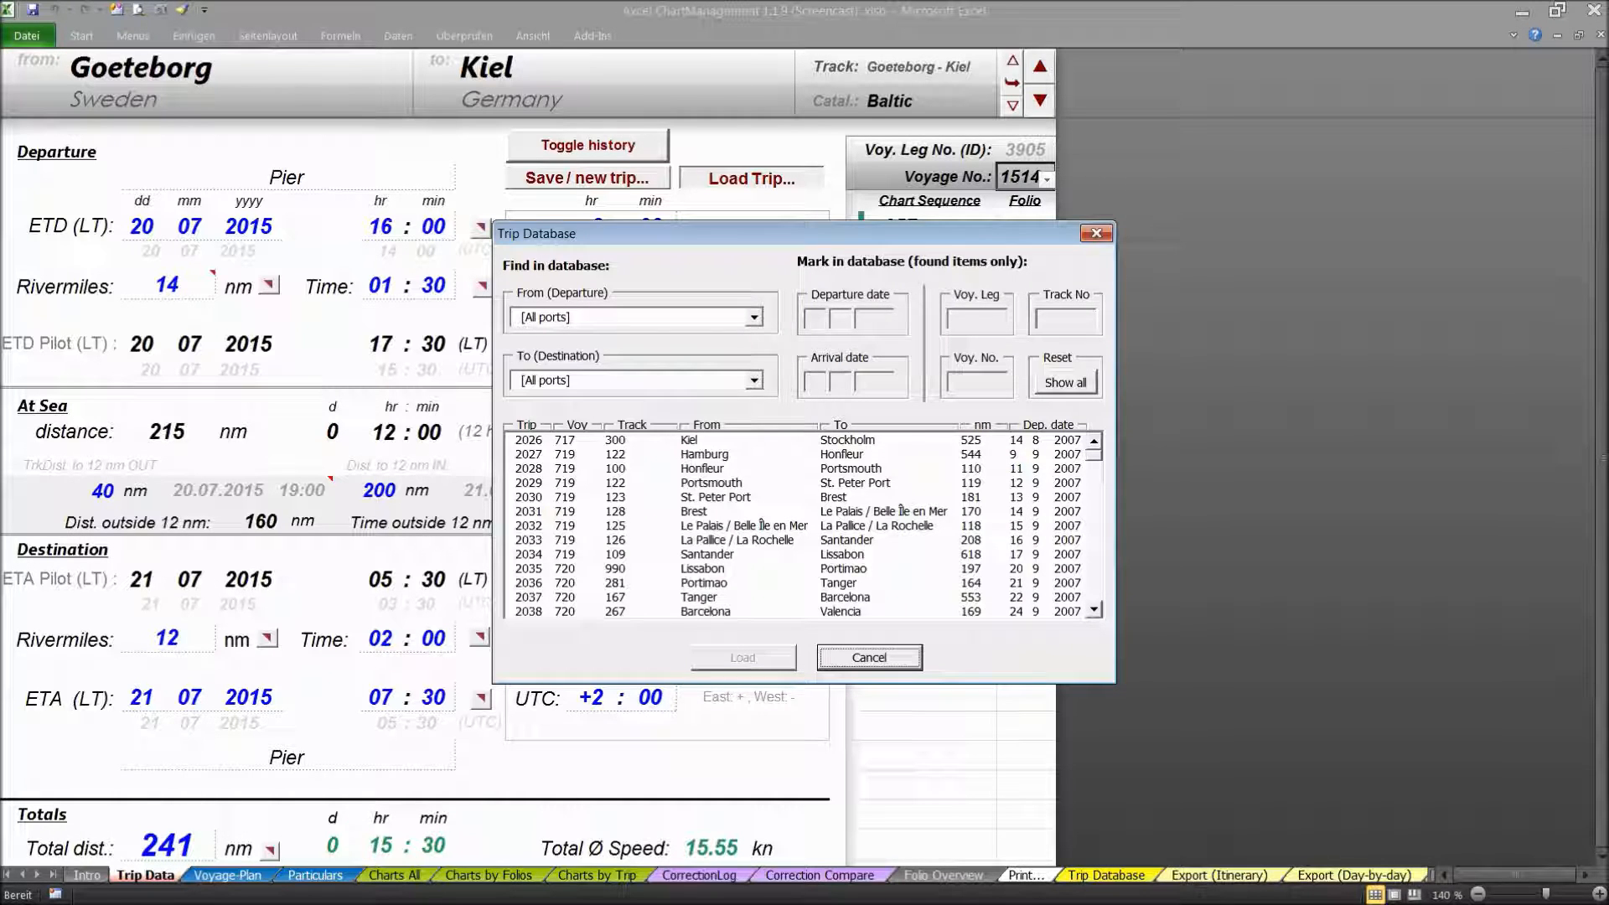
left_click(754, 317)
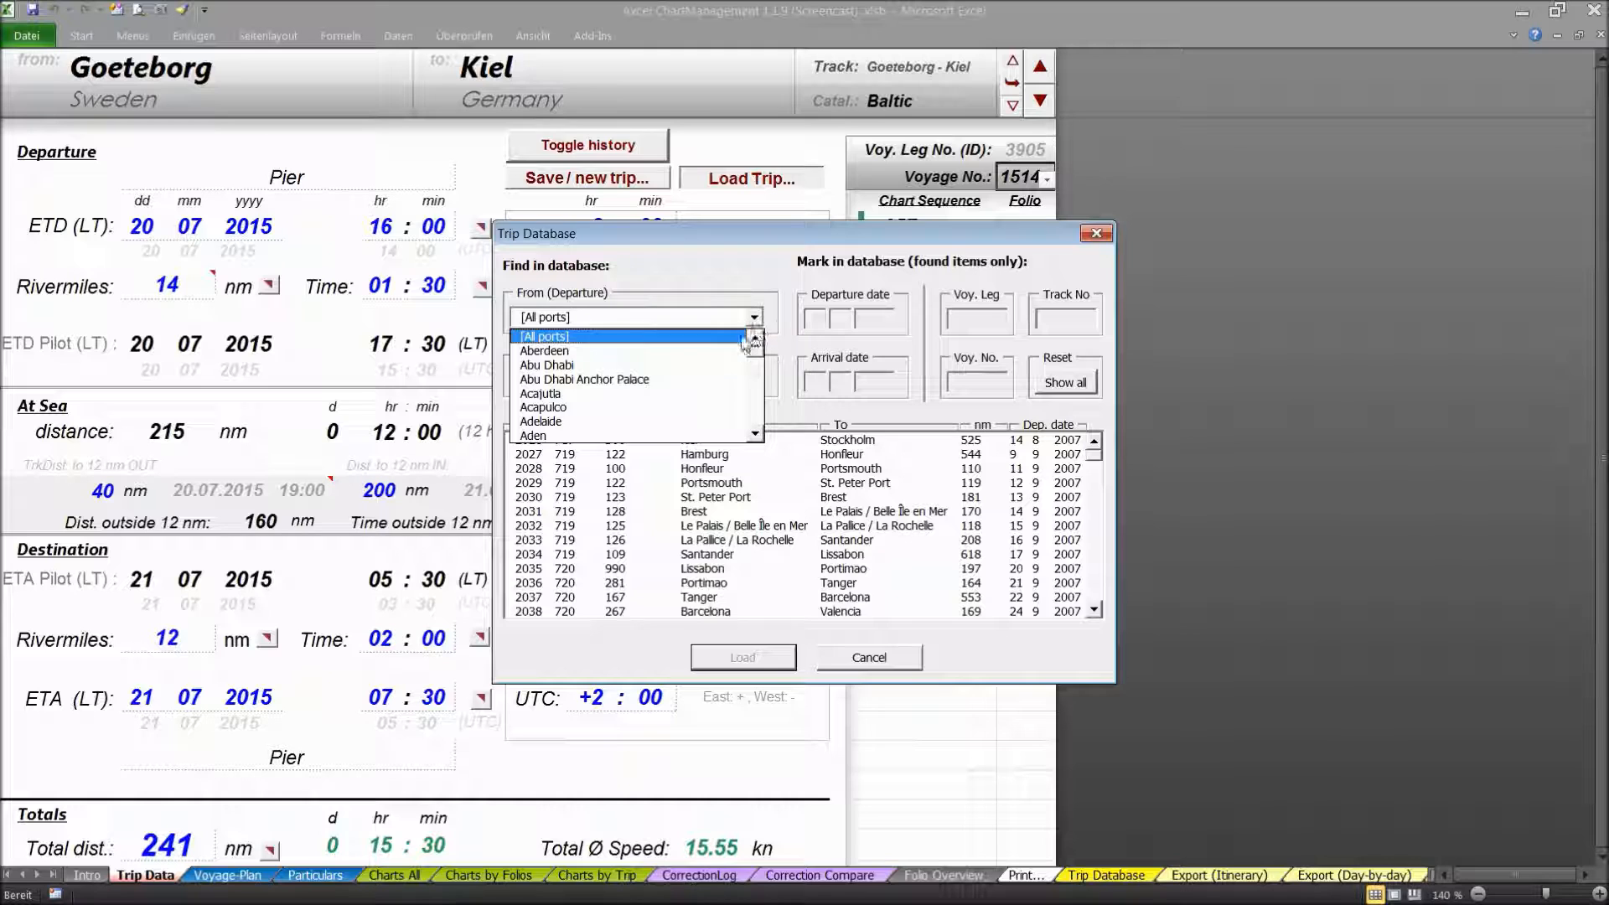
left_click(710, 407)
left_click(1064, 384)
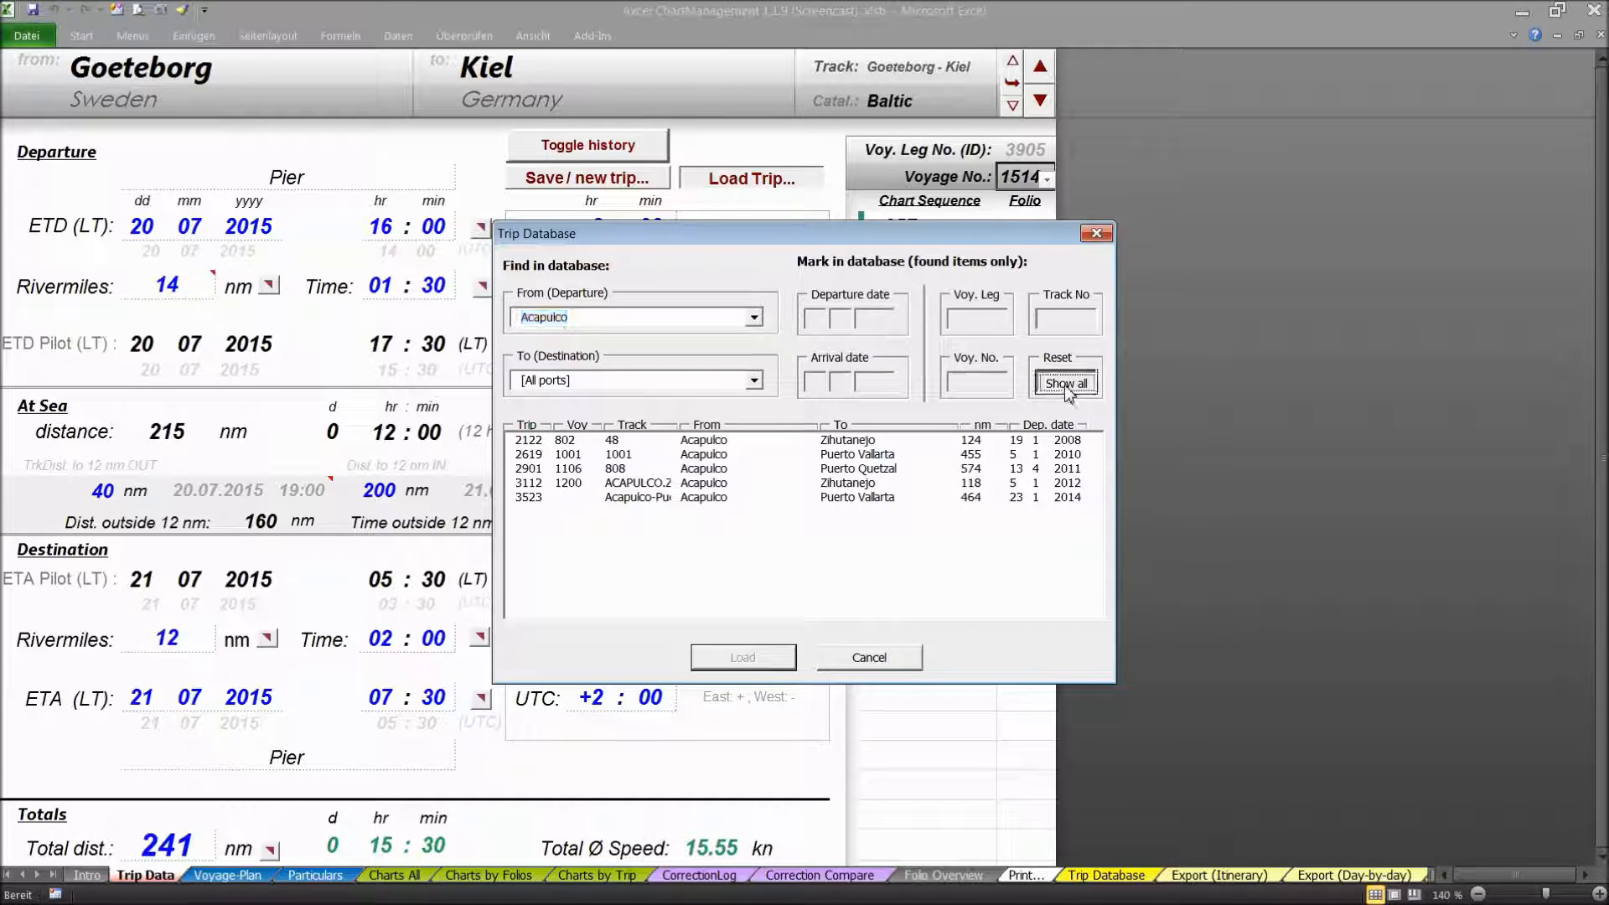
- Filter the trip database by destination Abu Dhabi, reset the list, and close it without loading a trip
left_click(754, 380)
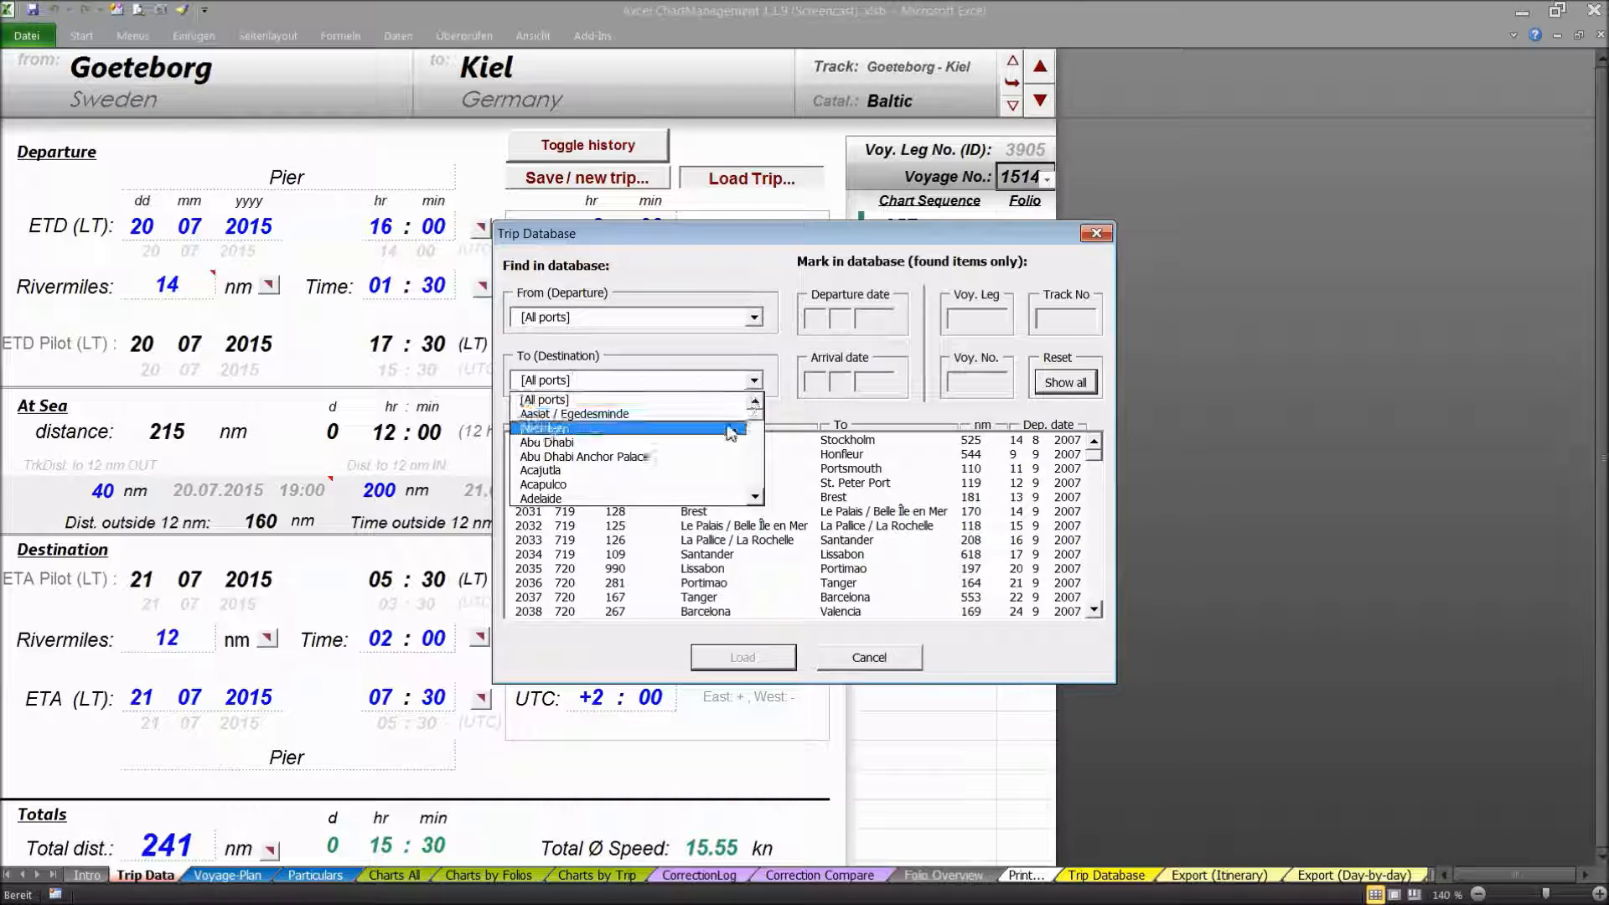
left_click(712, 444)
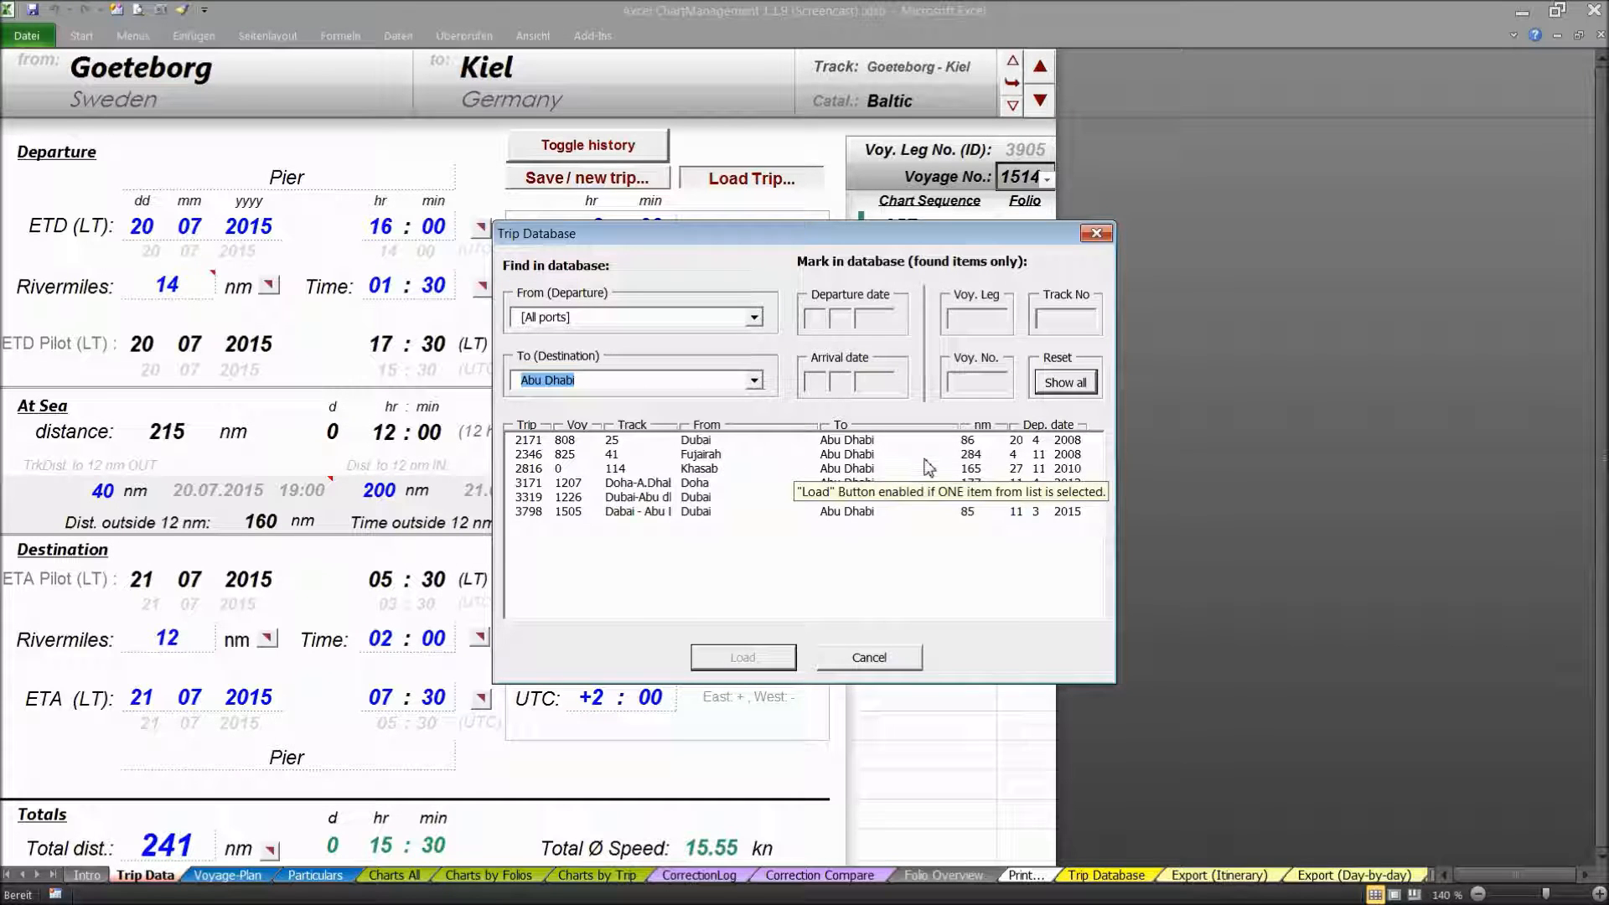
left_click(1083, 383)
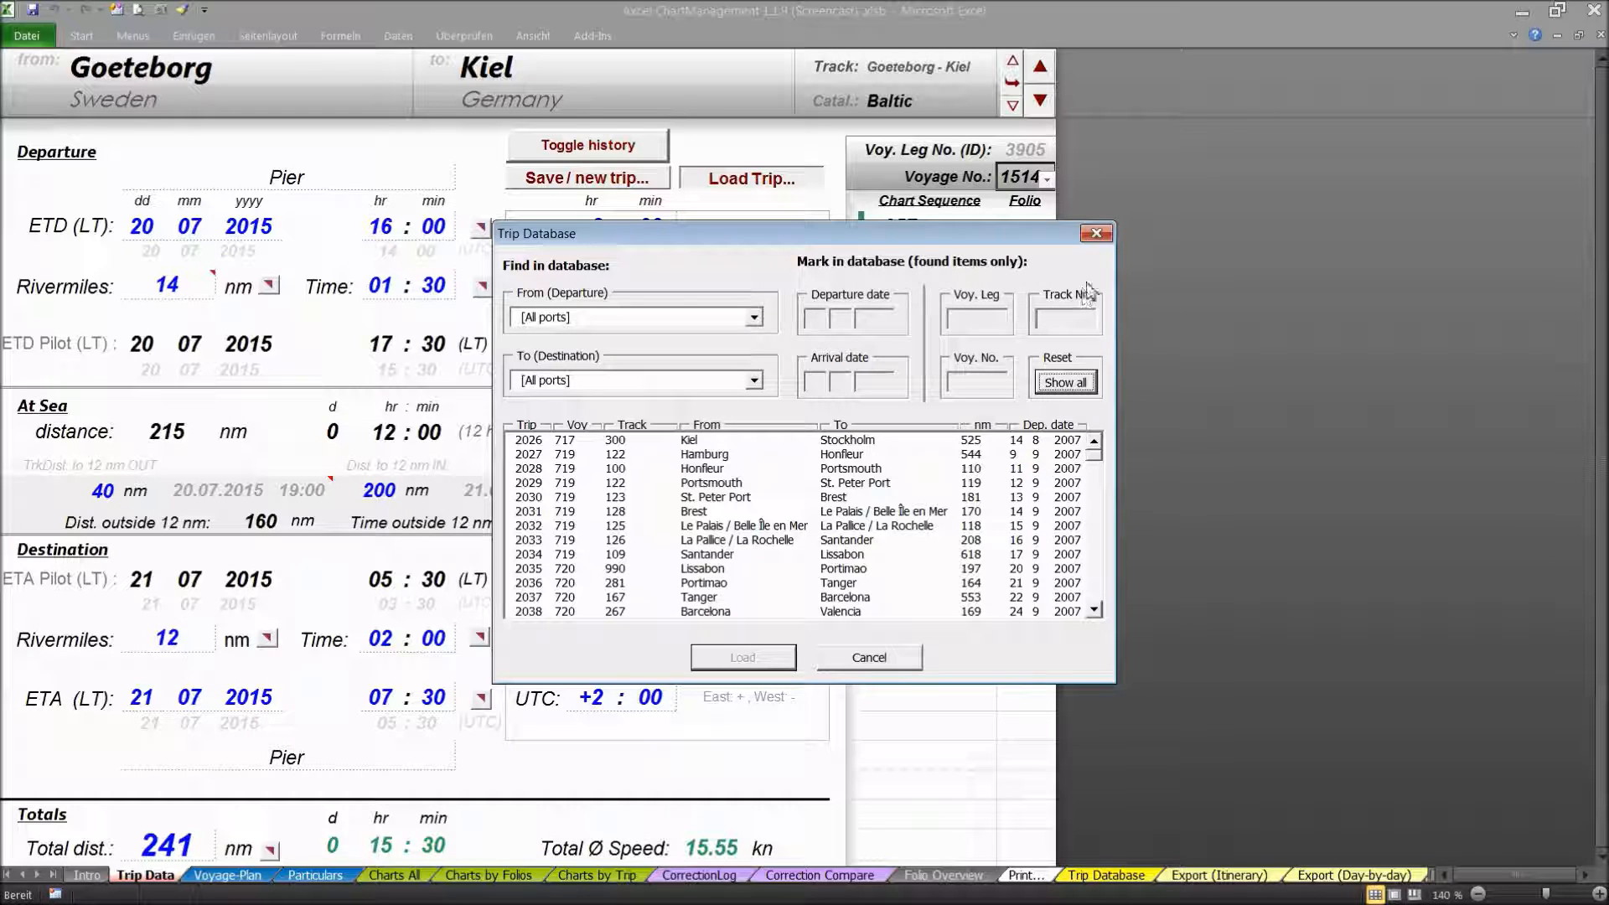
left_click(876, 660)
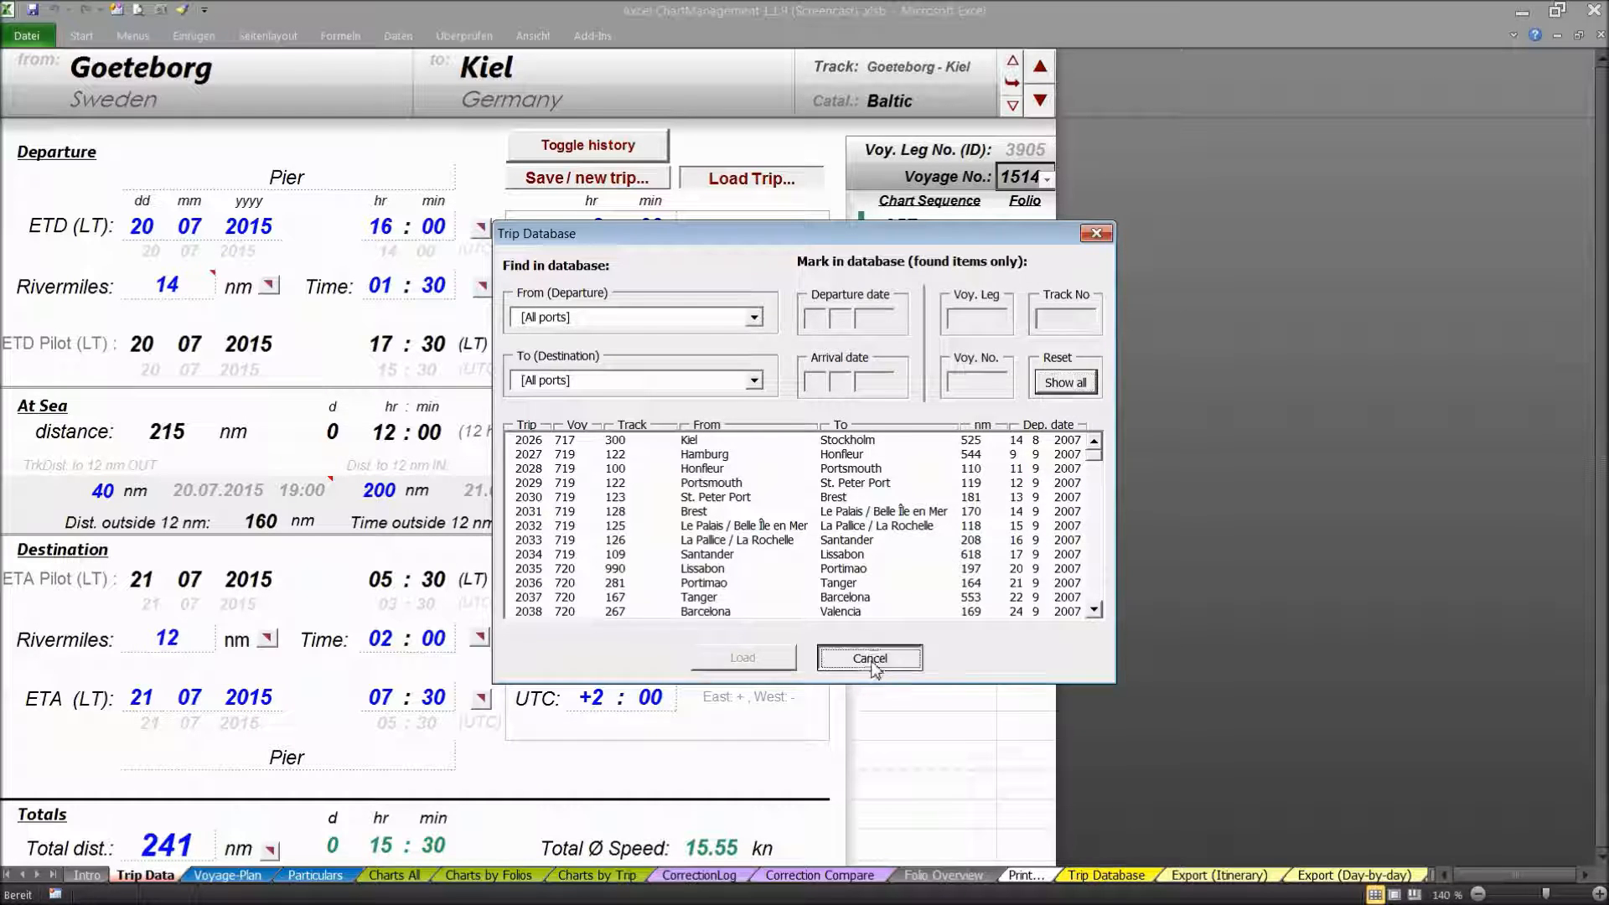
- Review the overwrite, create new and insert options for saving the Goeteborg - Kiel trip, and cancel without saving
left_click(589, 183)
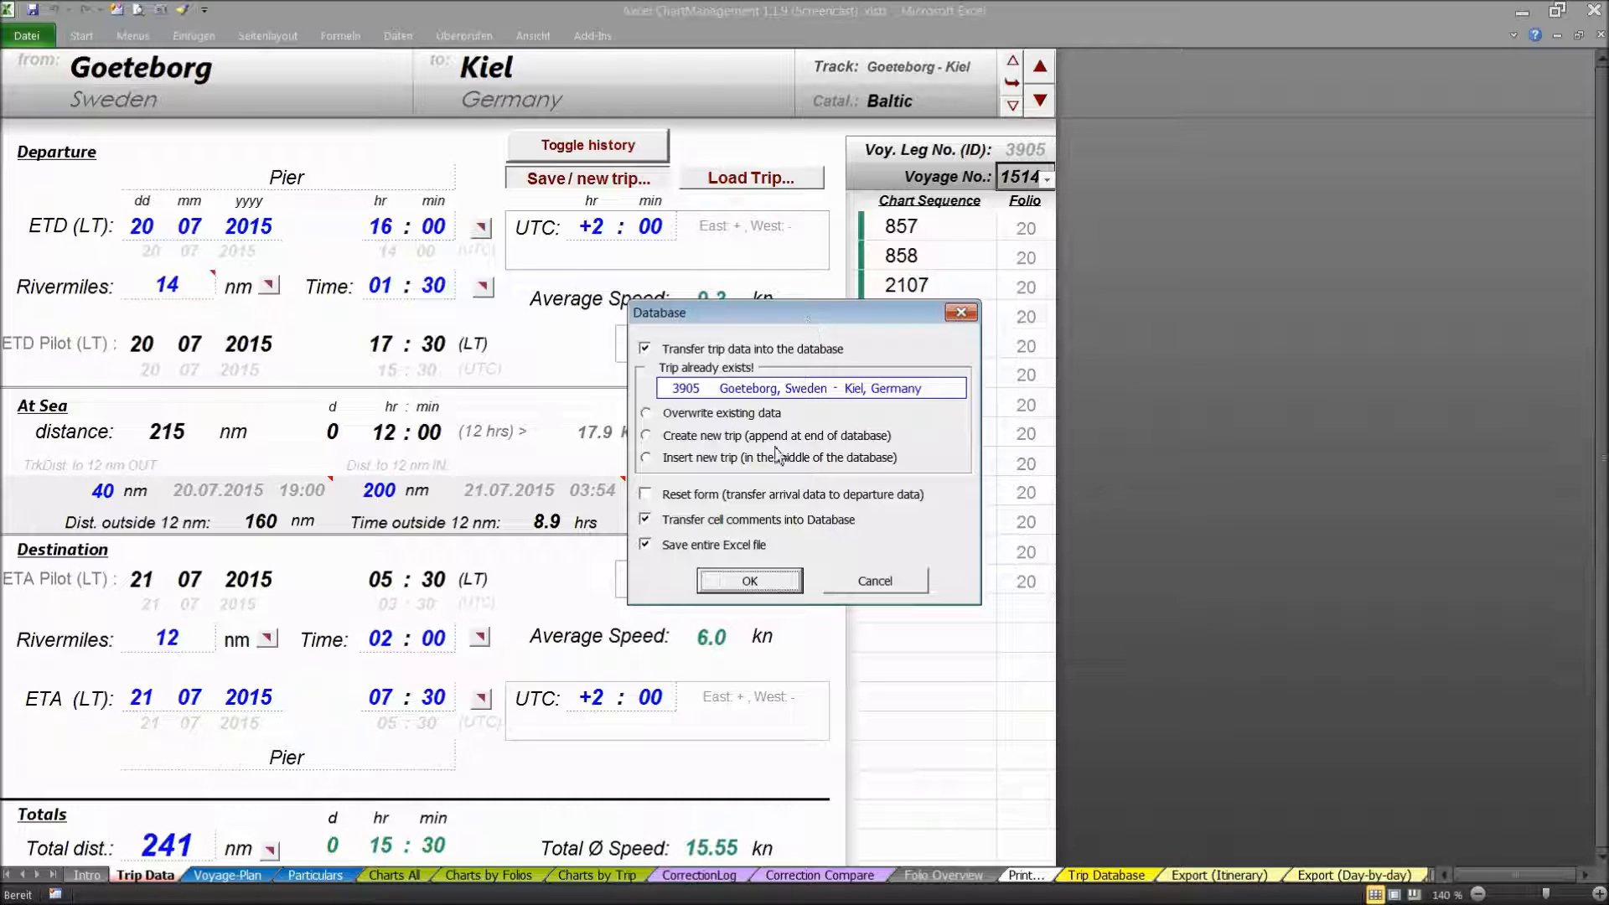
left_click(647, 416)
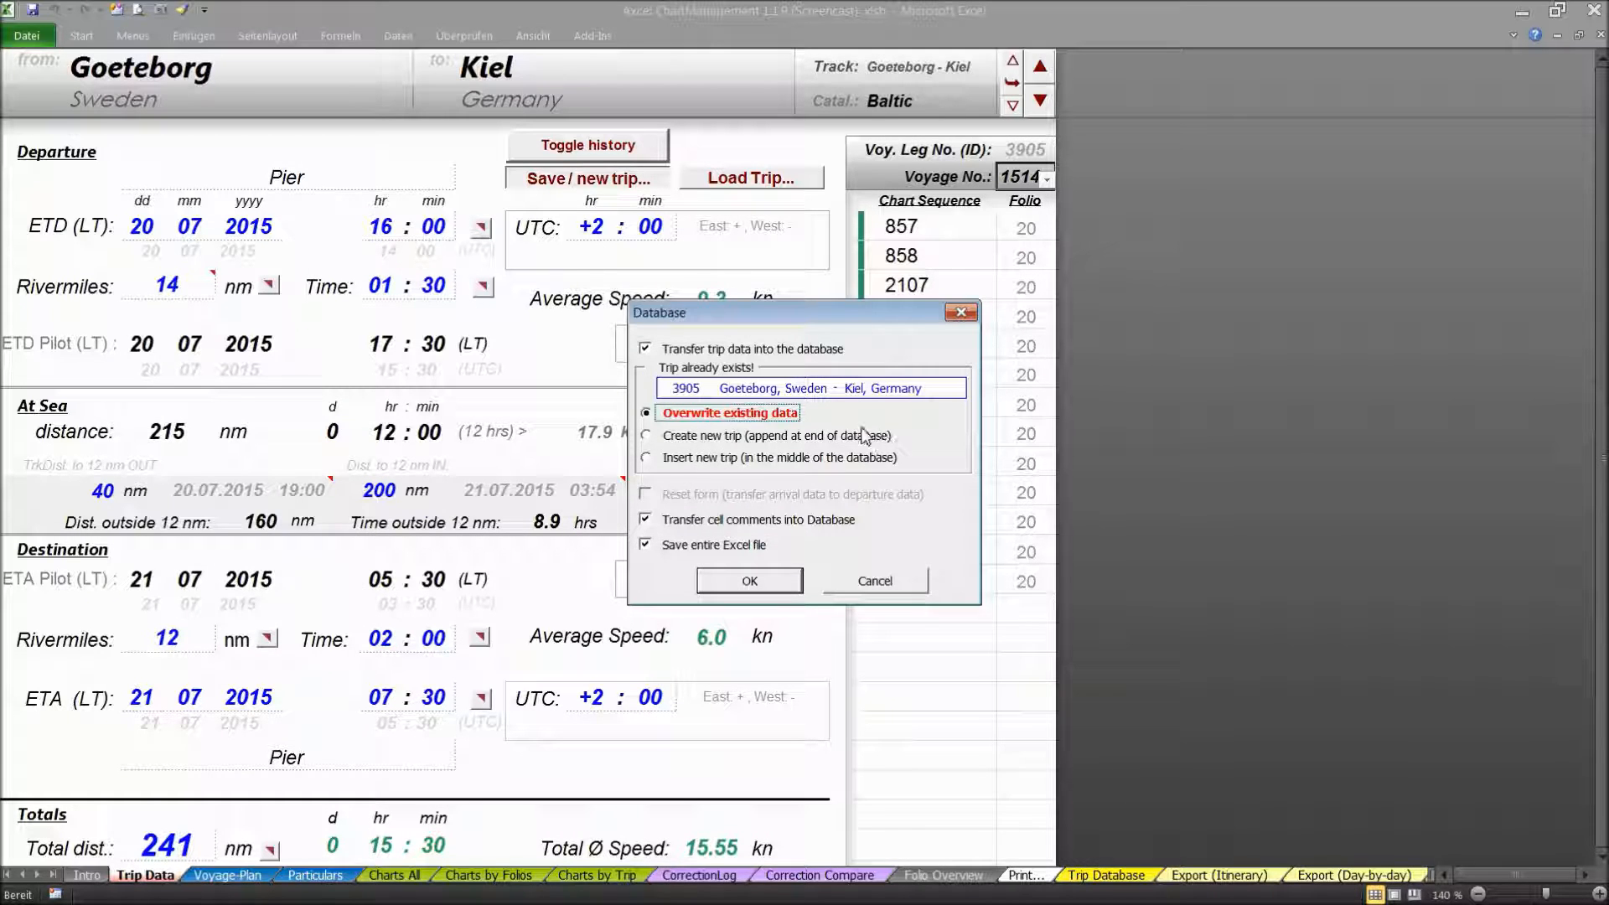
left_click(646, 438)
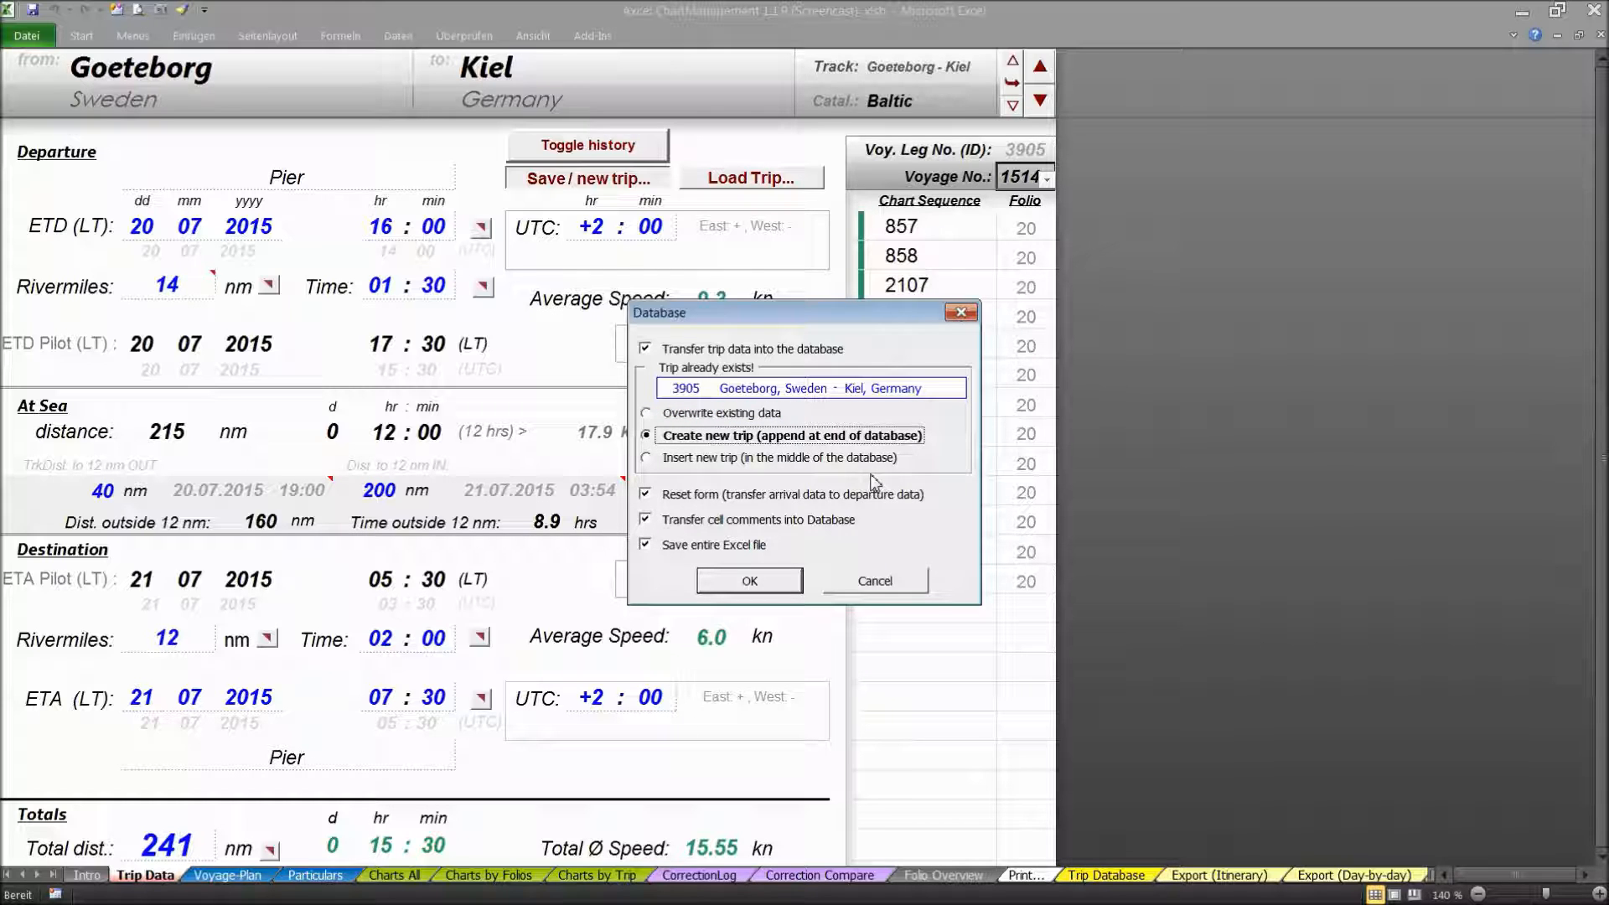
left_click(648, 460)
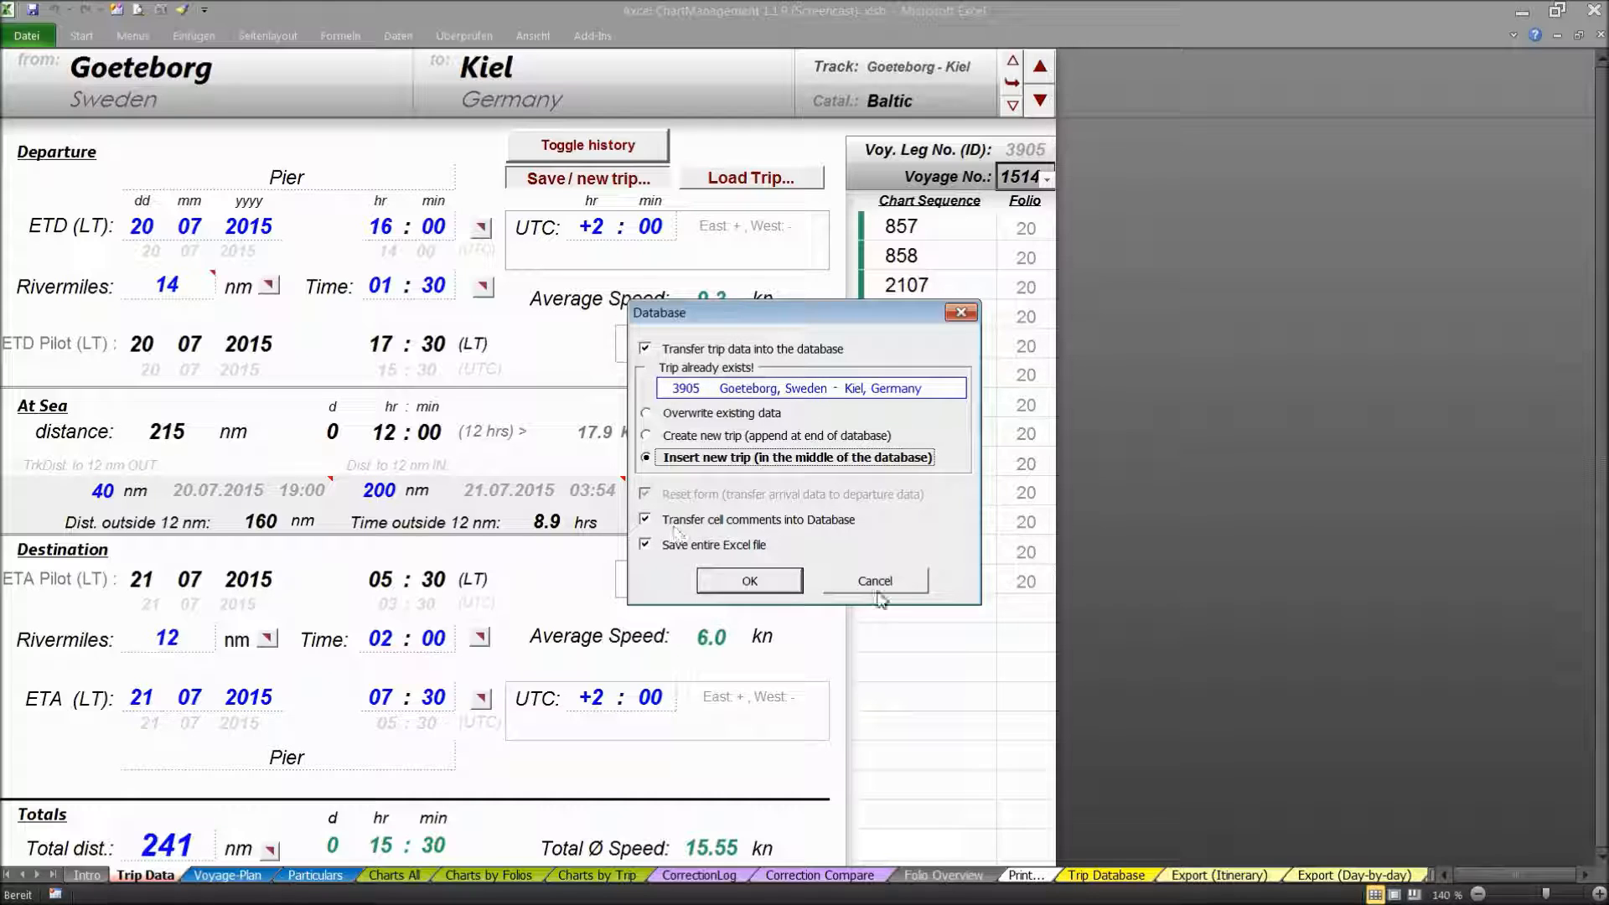
left_click(881, 580)
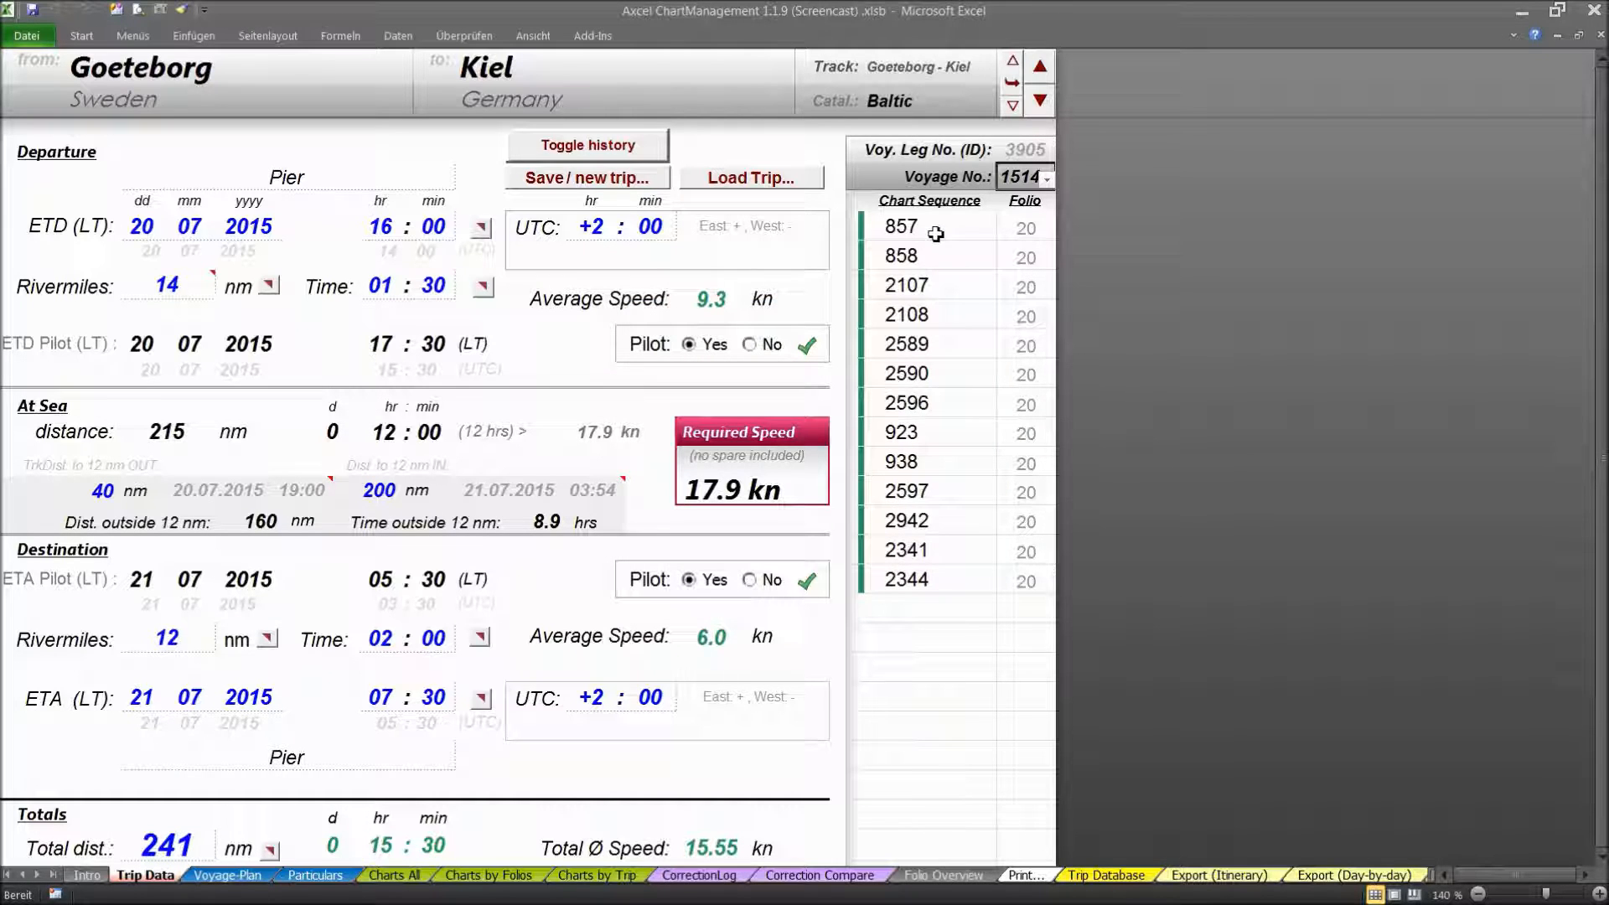
- Review the prompt for inserting a trip to a new destination and decline it, and jump to Hamburg - Leith and back to Goeteborg - Kiel
left_click(1013, 86)
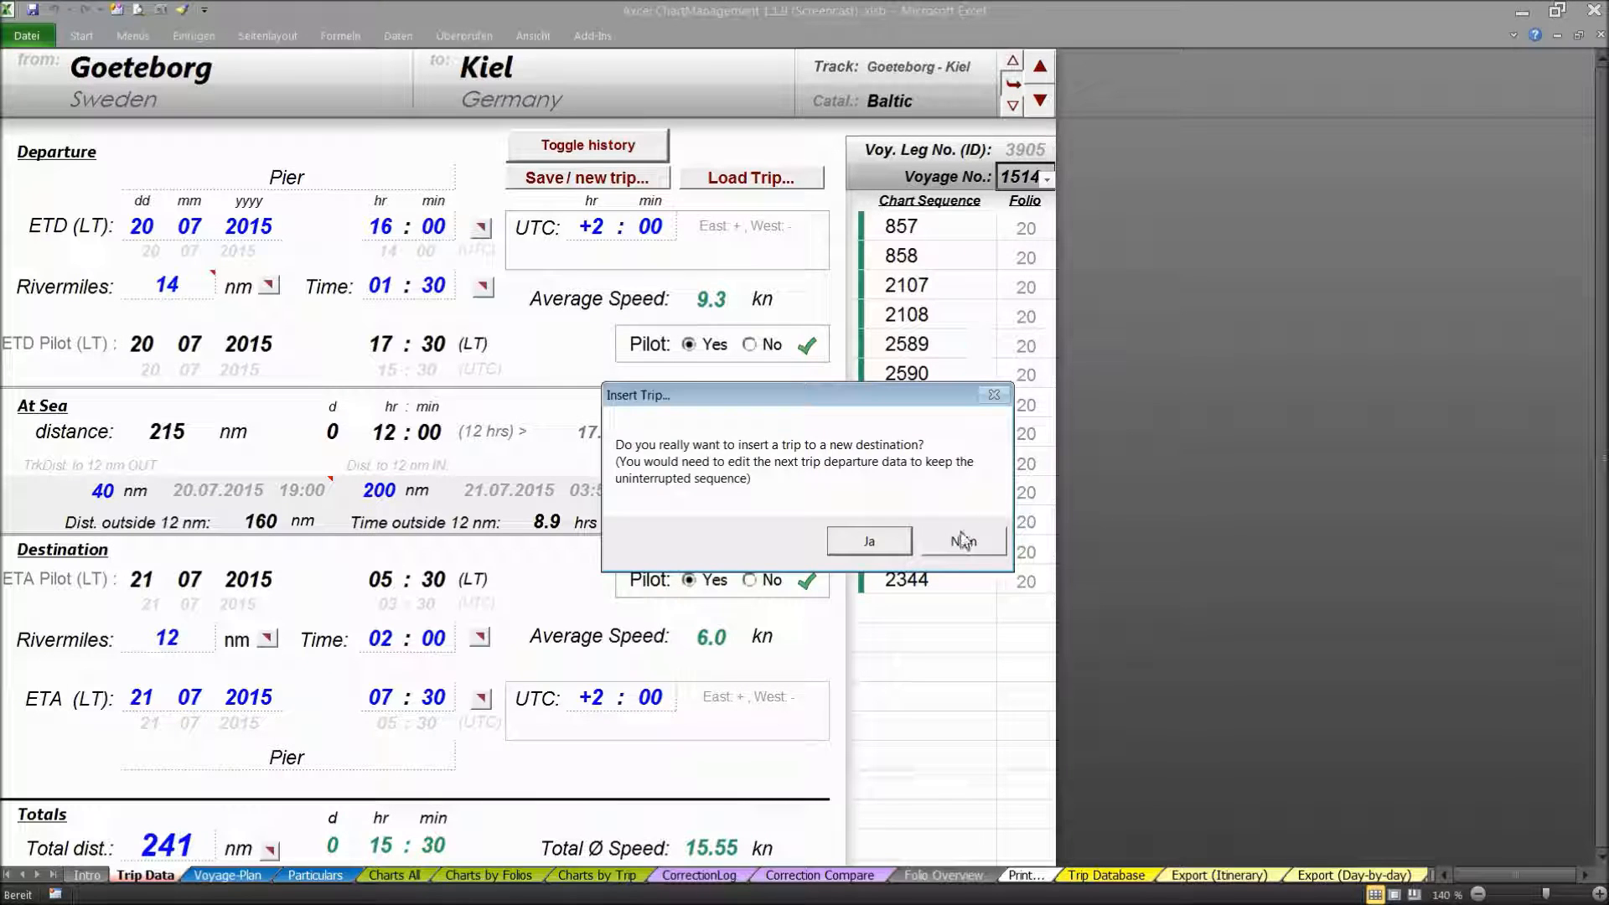
left_click(964, 545)
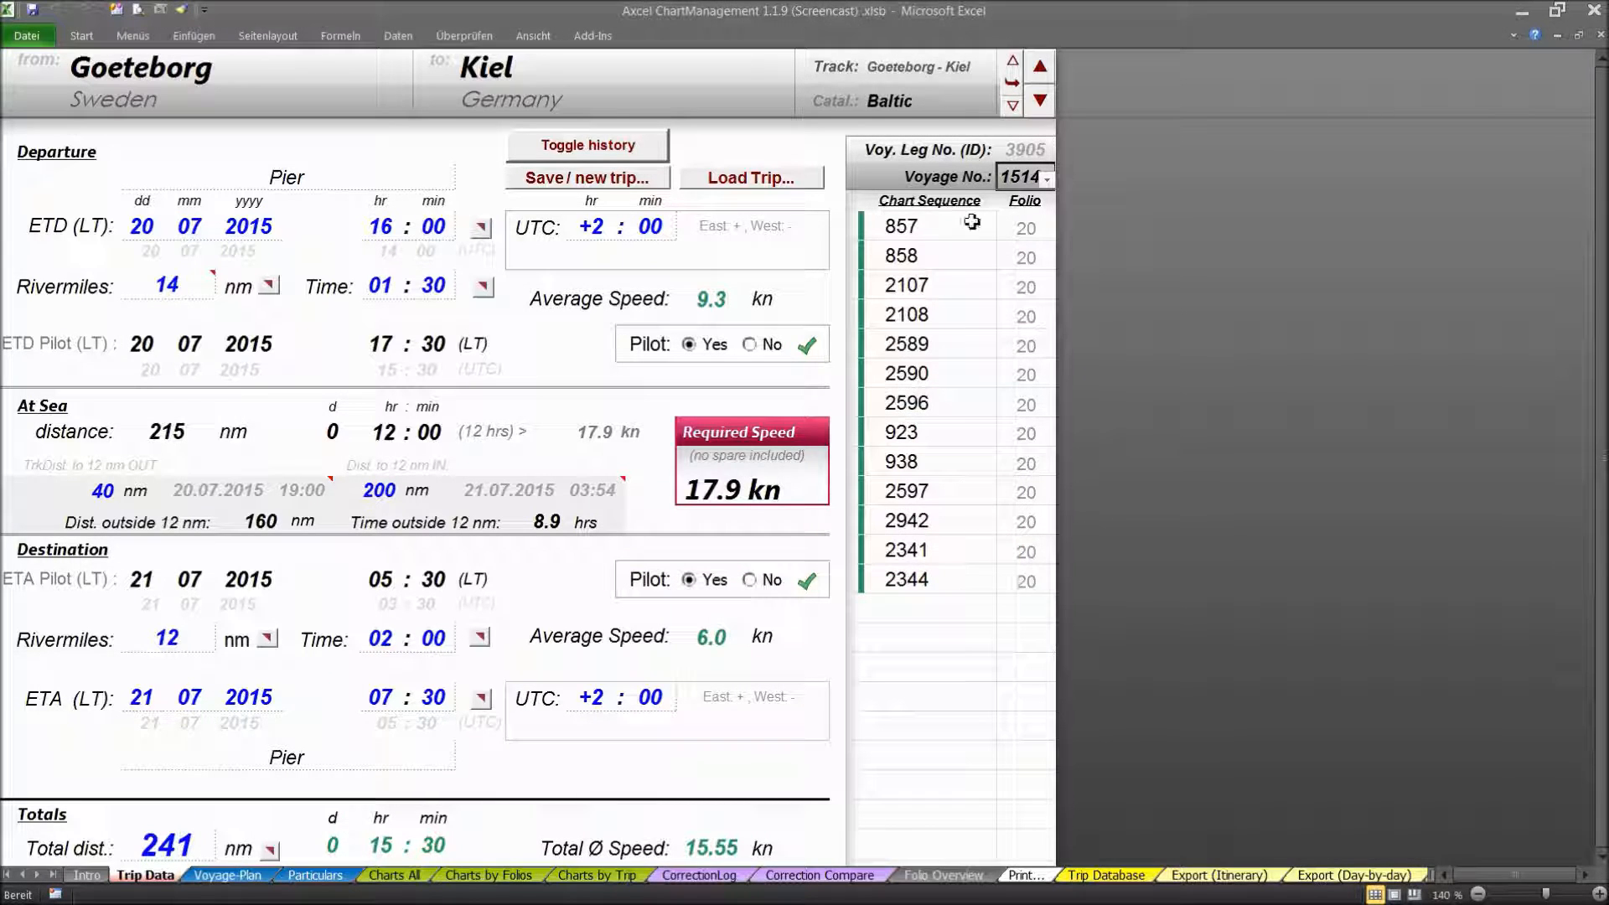
left_click(1014, 107)
left_click(1015, 109)
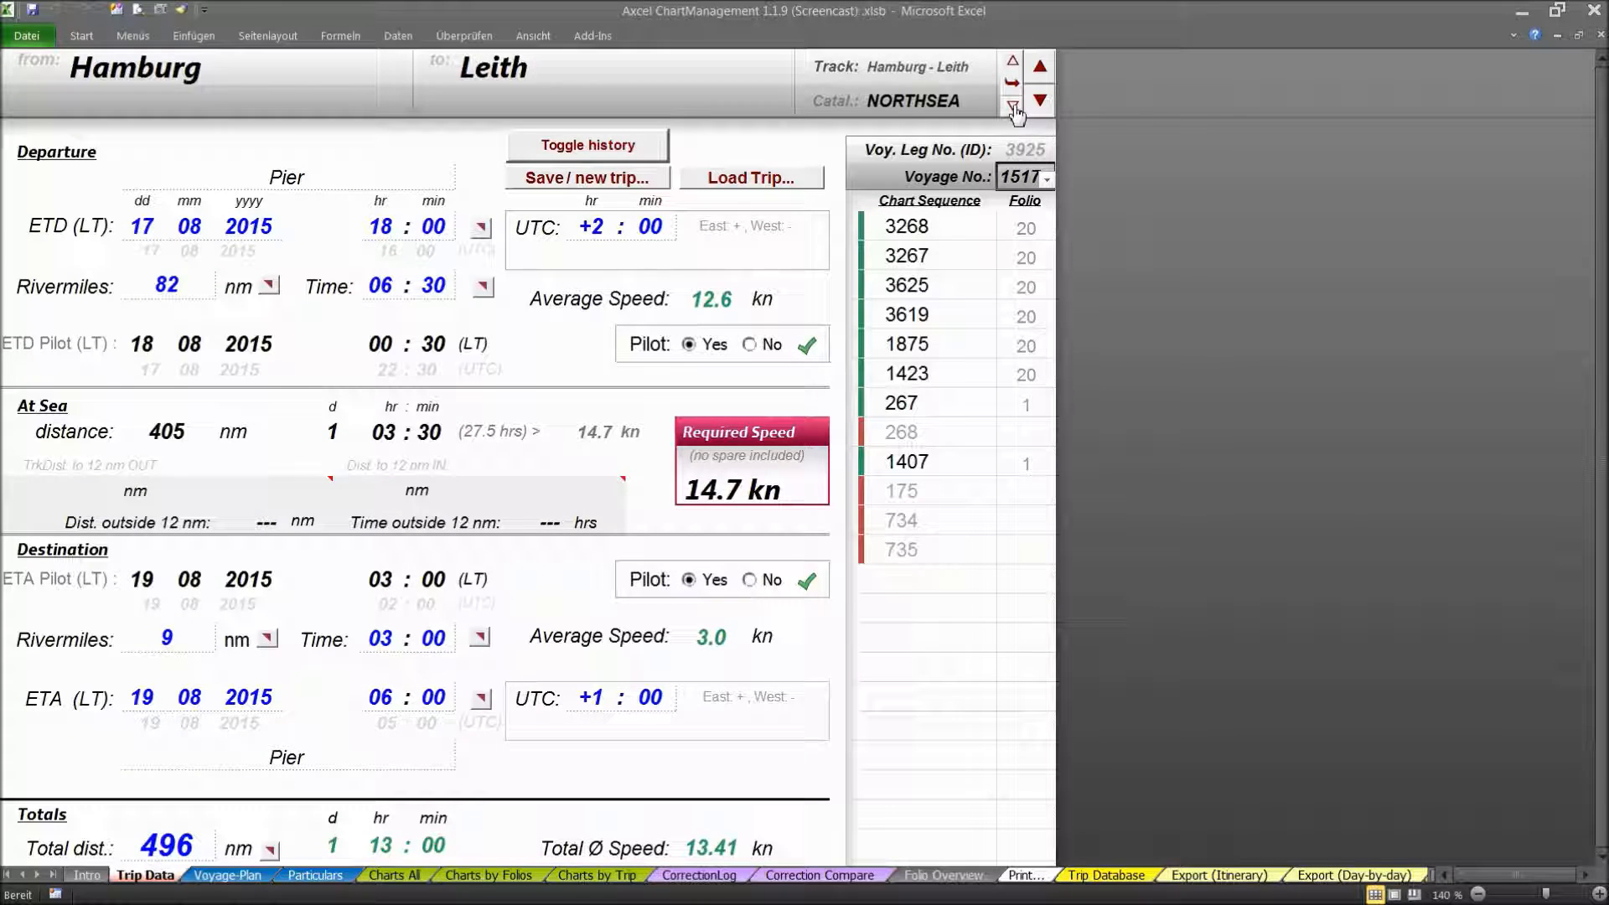
left_click(1013, 64)
left_click(1013, 65)
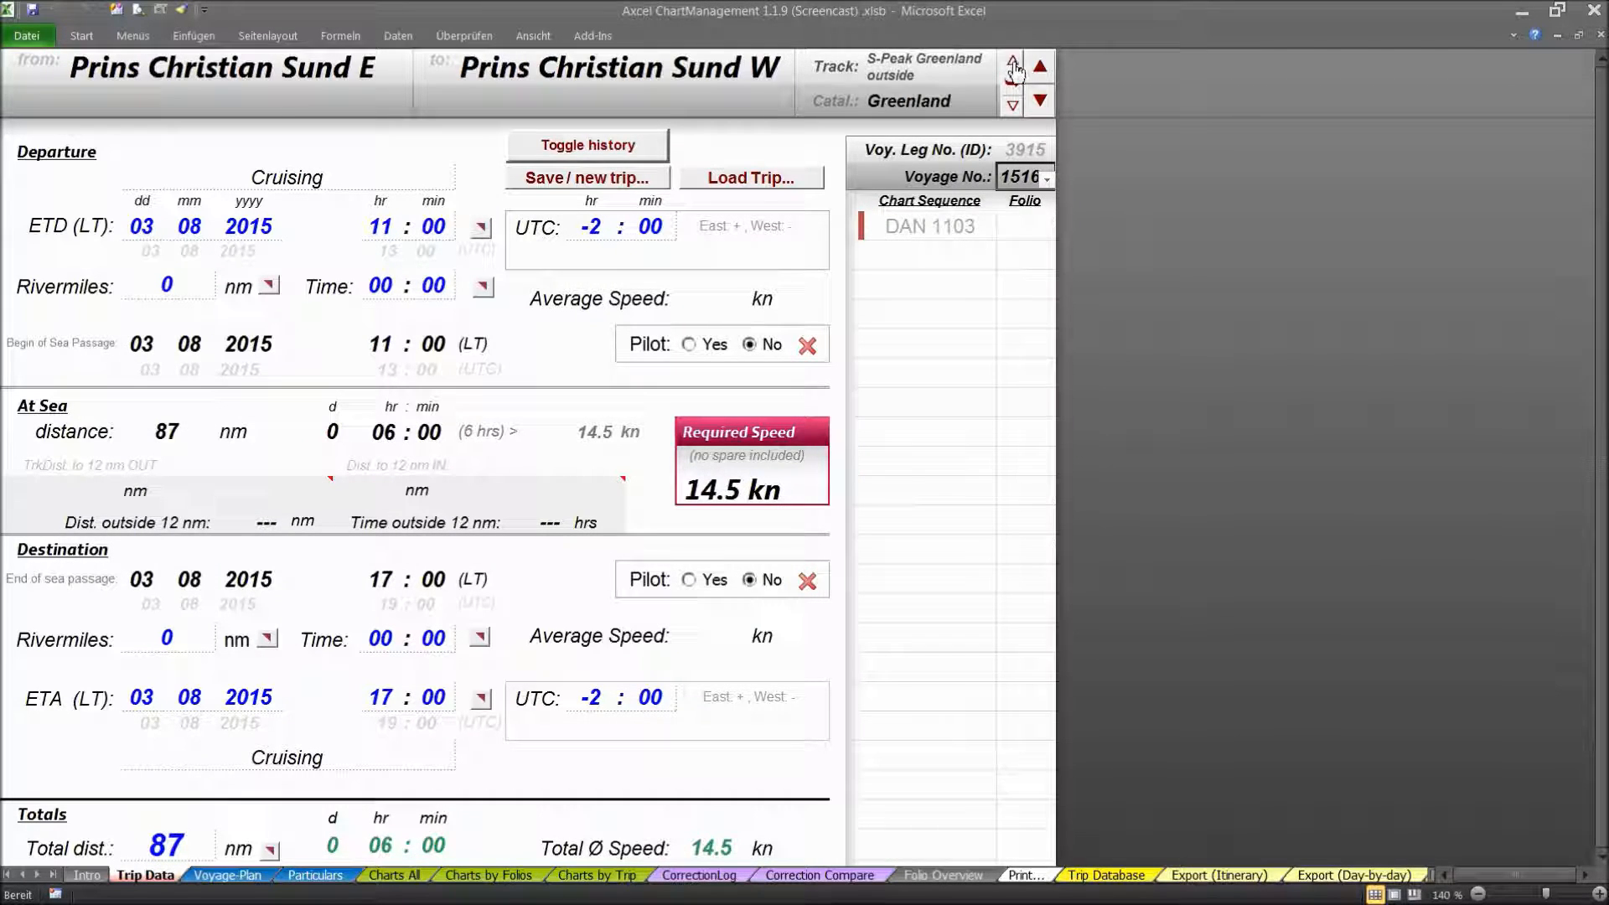
left_click(1013, 65)
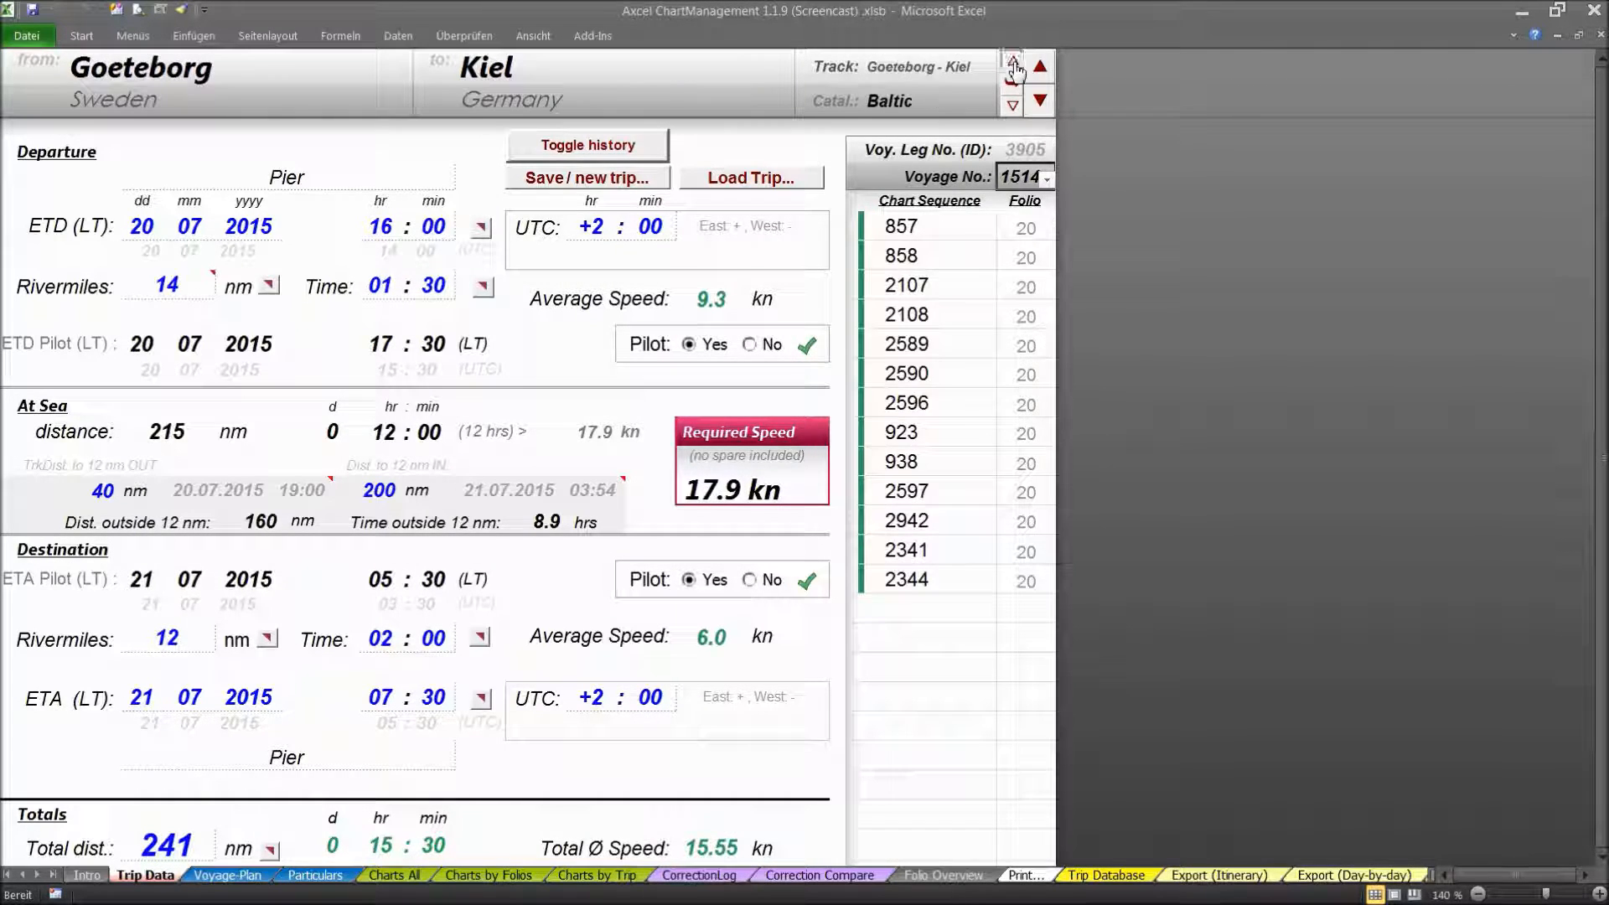
left_click(1014, 106)
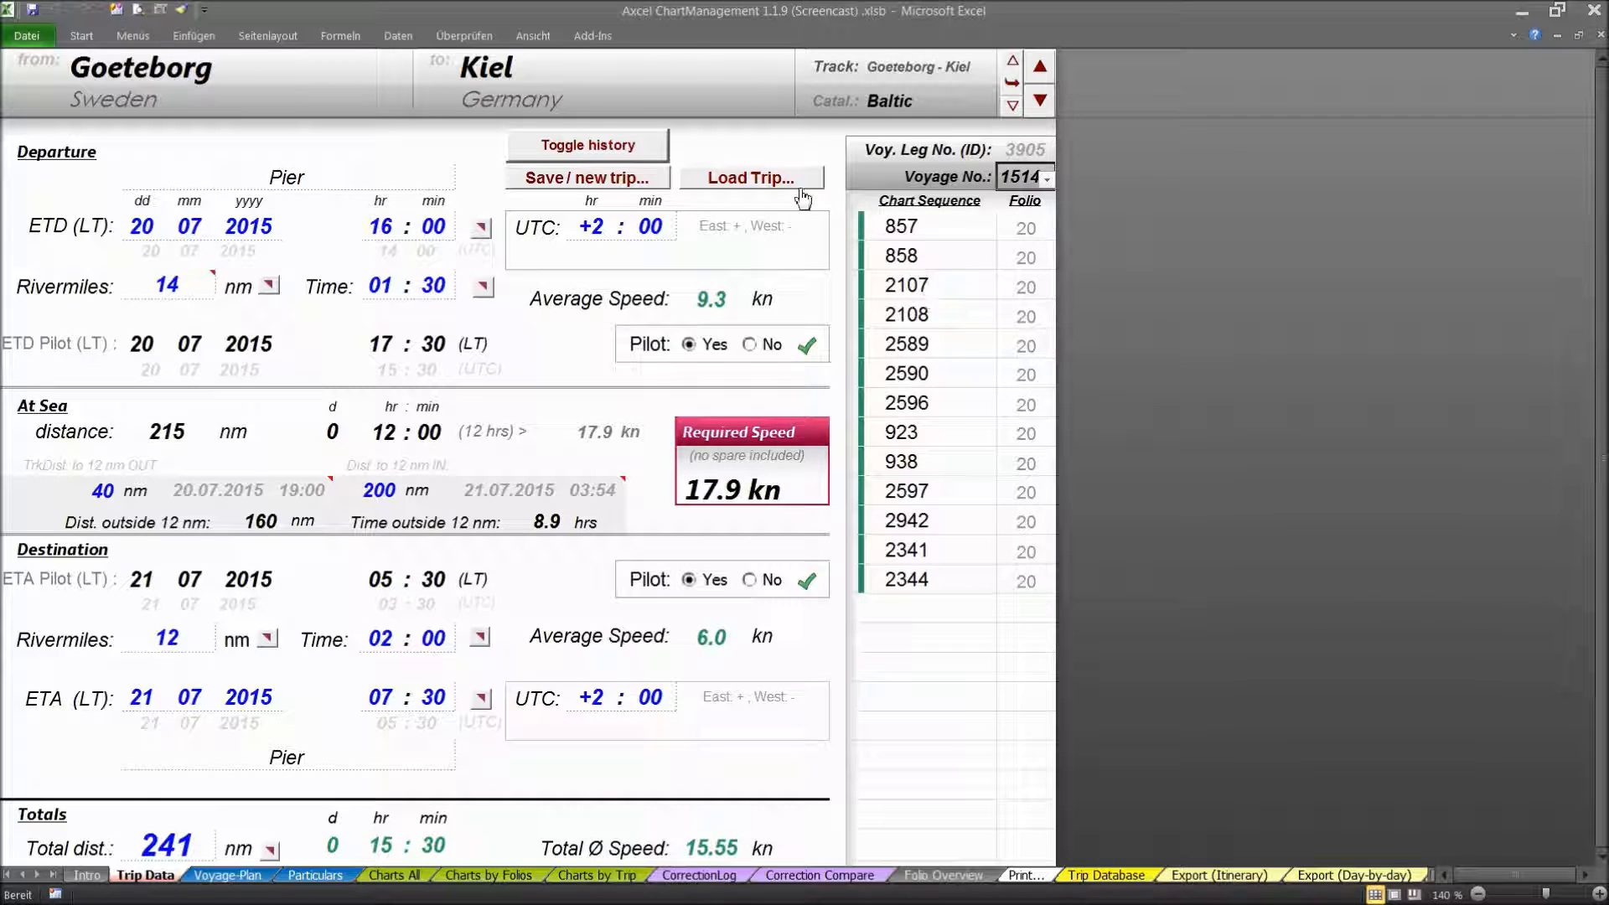
- Turn on the trip history and check the matching database entries for the destination port and the departure rivermiles and time
left_click(644, 153)
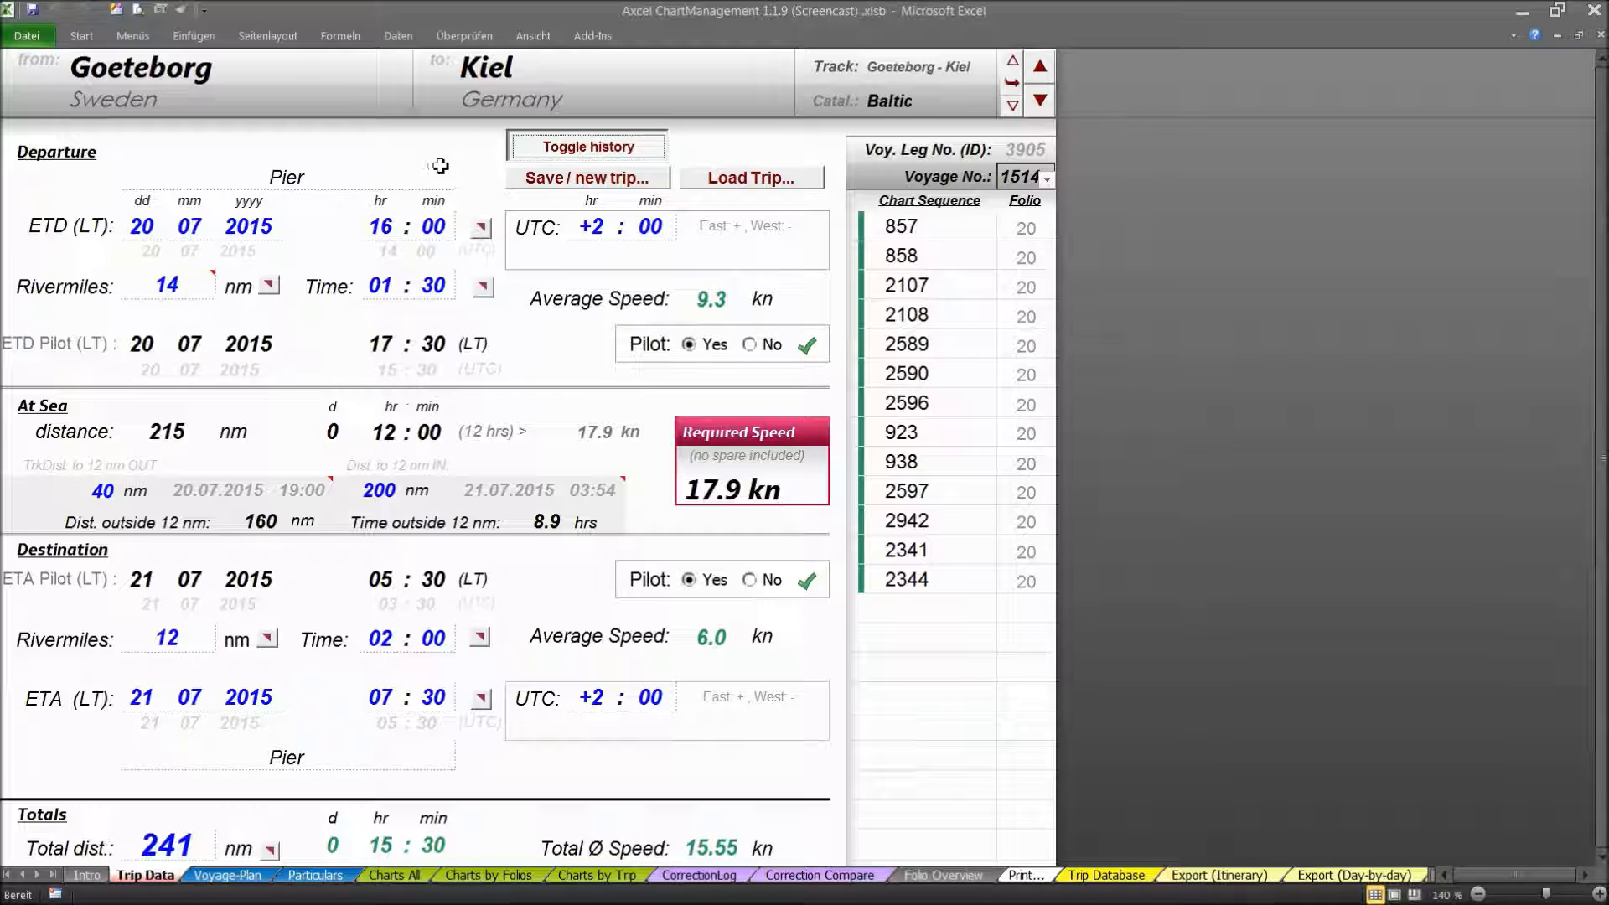
left_click(501, 69)
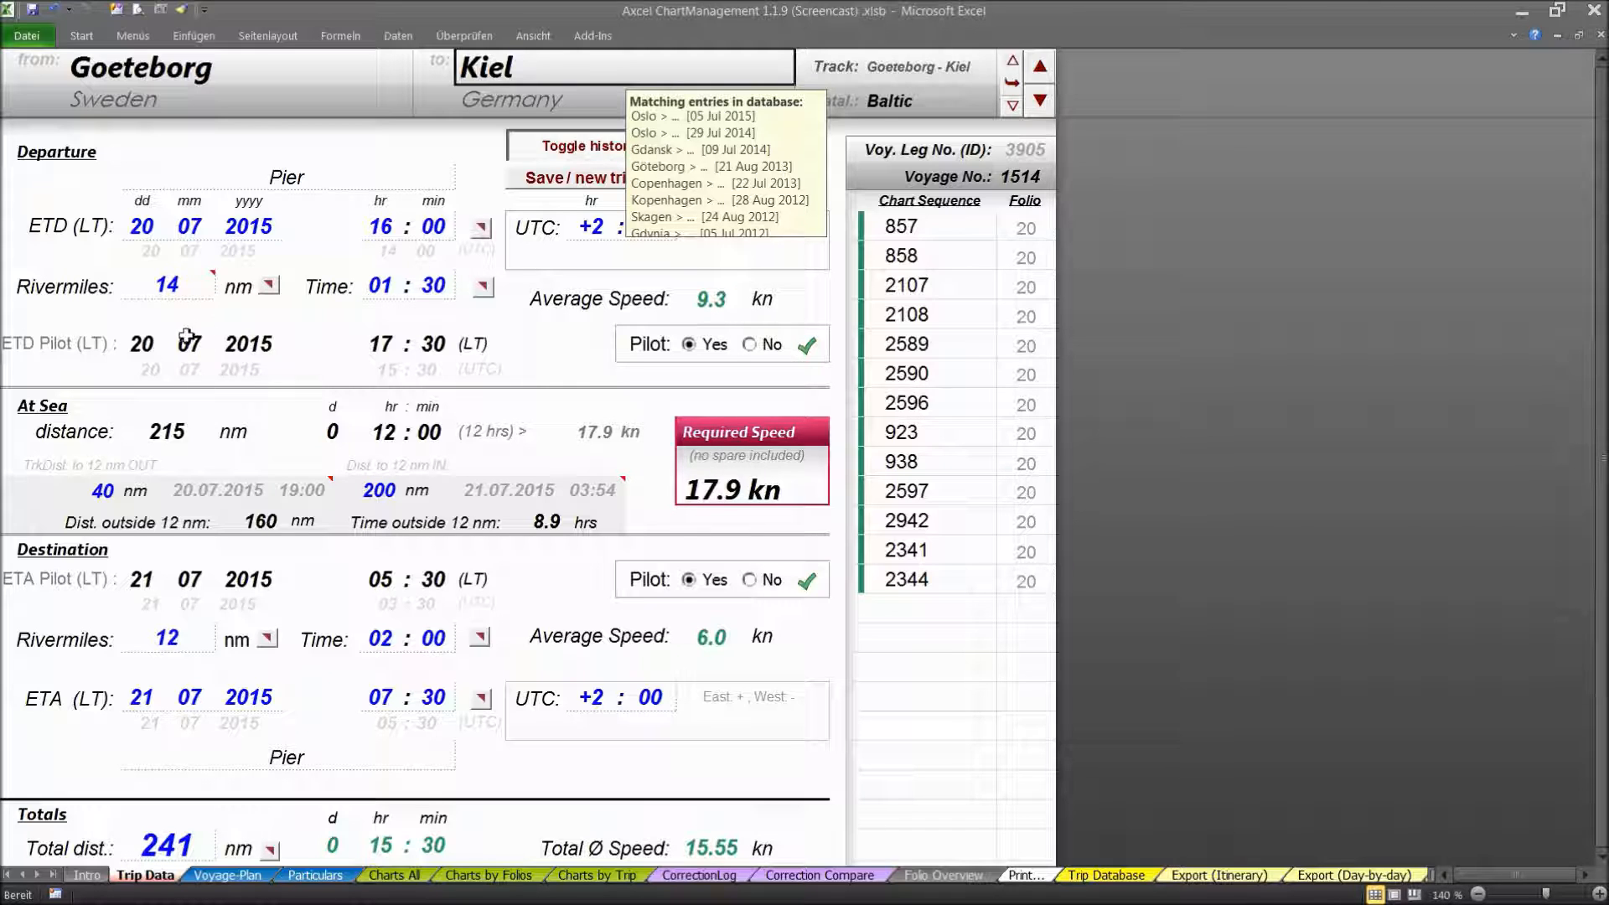
mouse_move(178, 283)
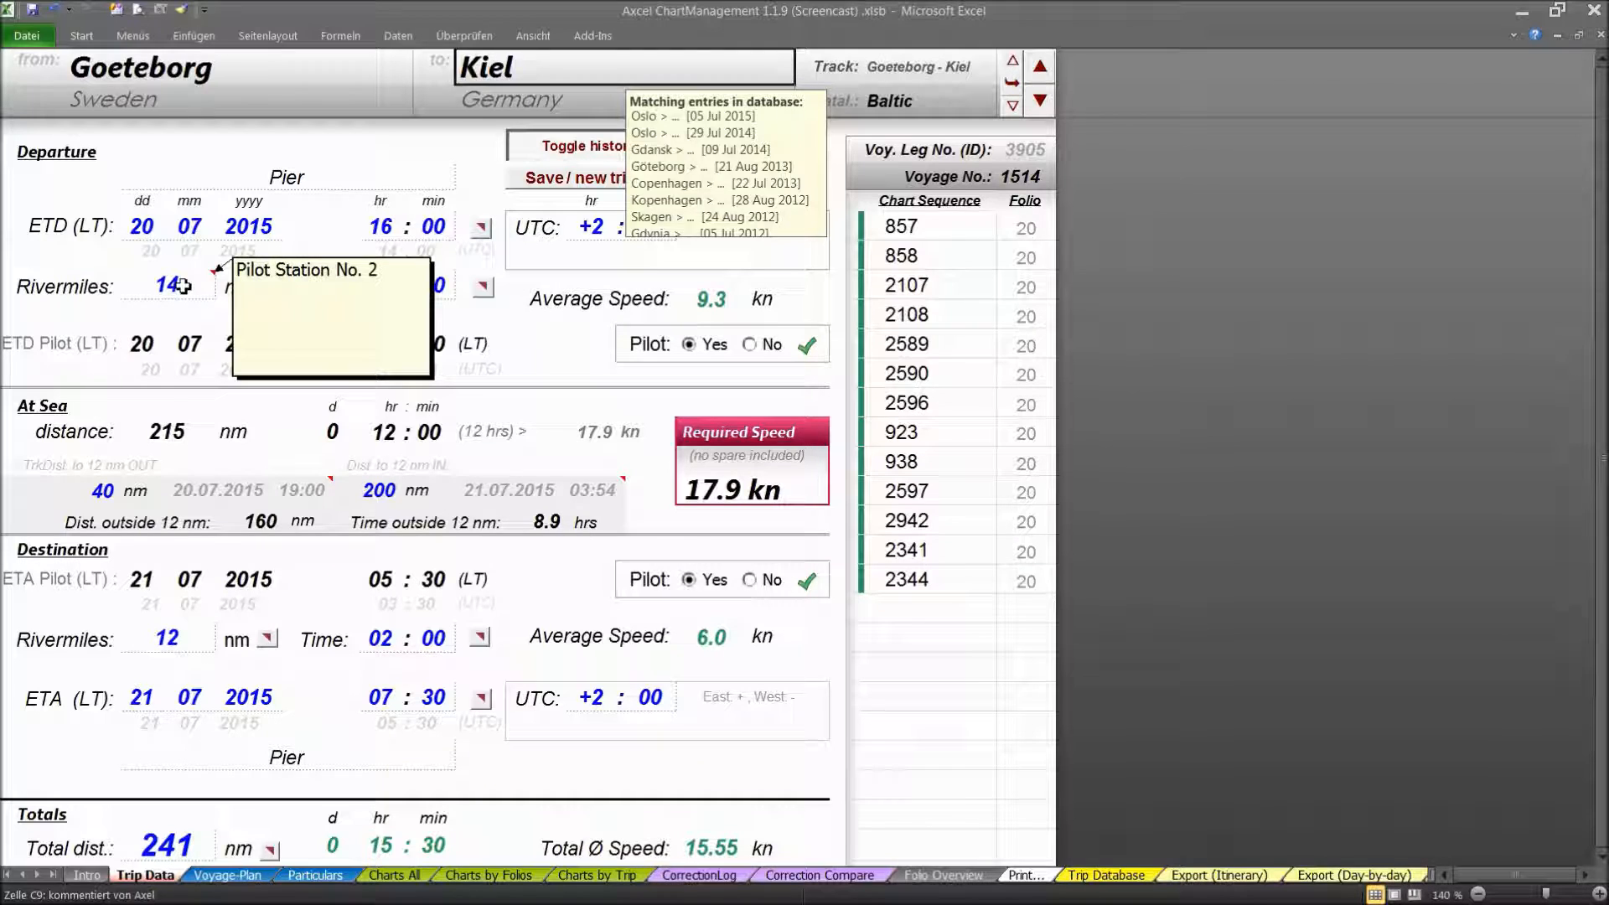
left_click(182, 285)
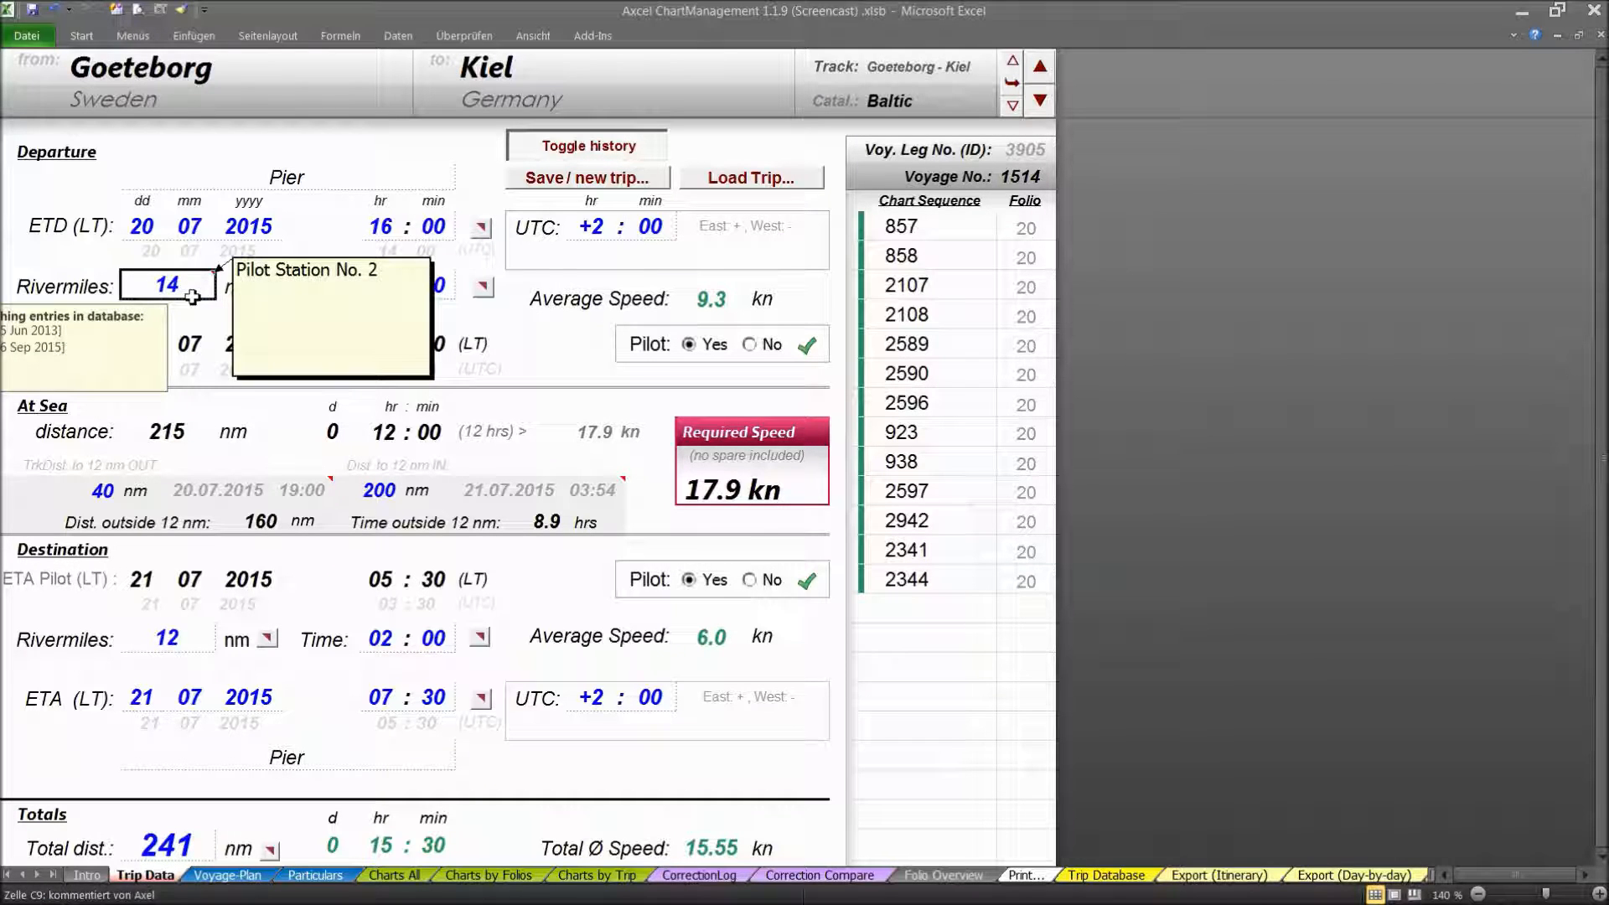
left_click(389, 285)
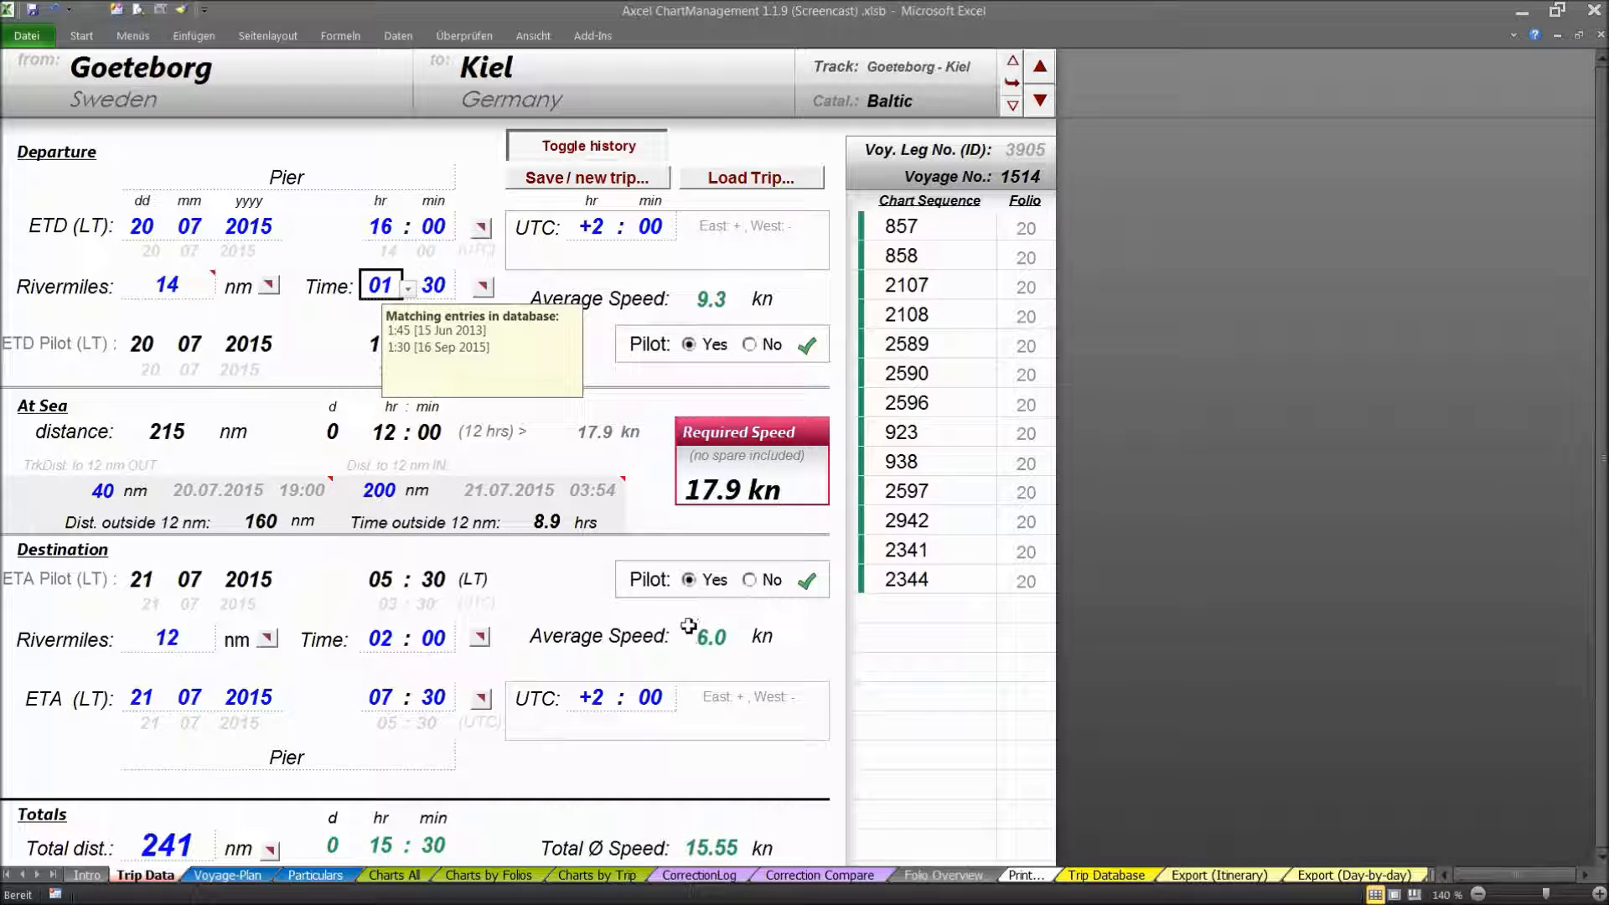
- Check the matching database entries for the destination rivermiles and time, both UTC offsets and the total distance, and turn the history off
left_click(170, 642)
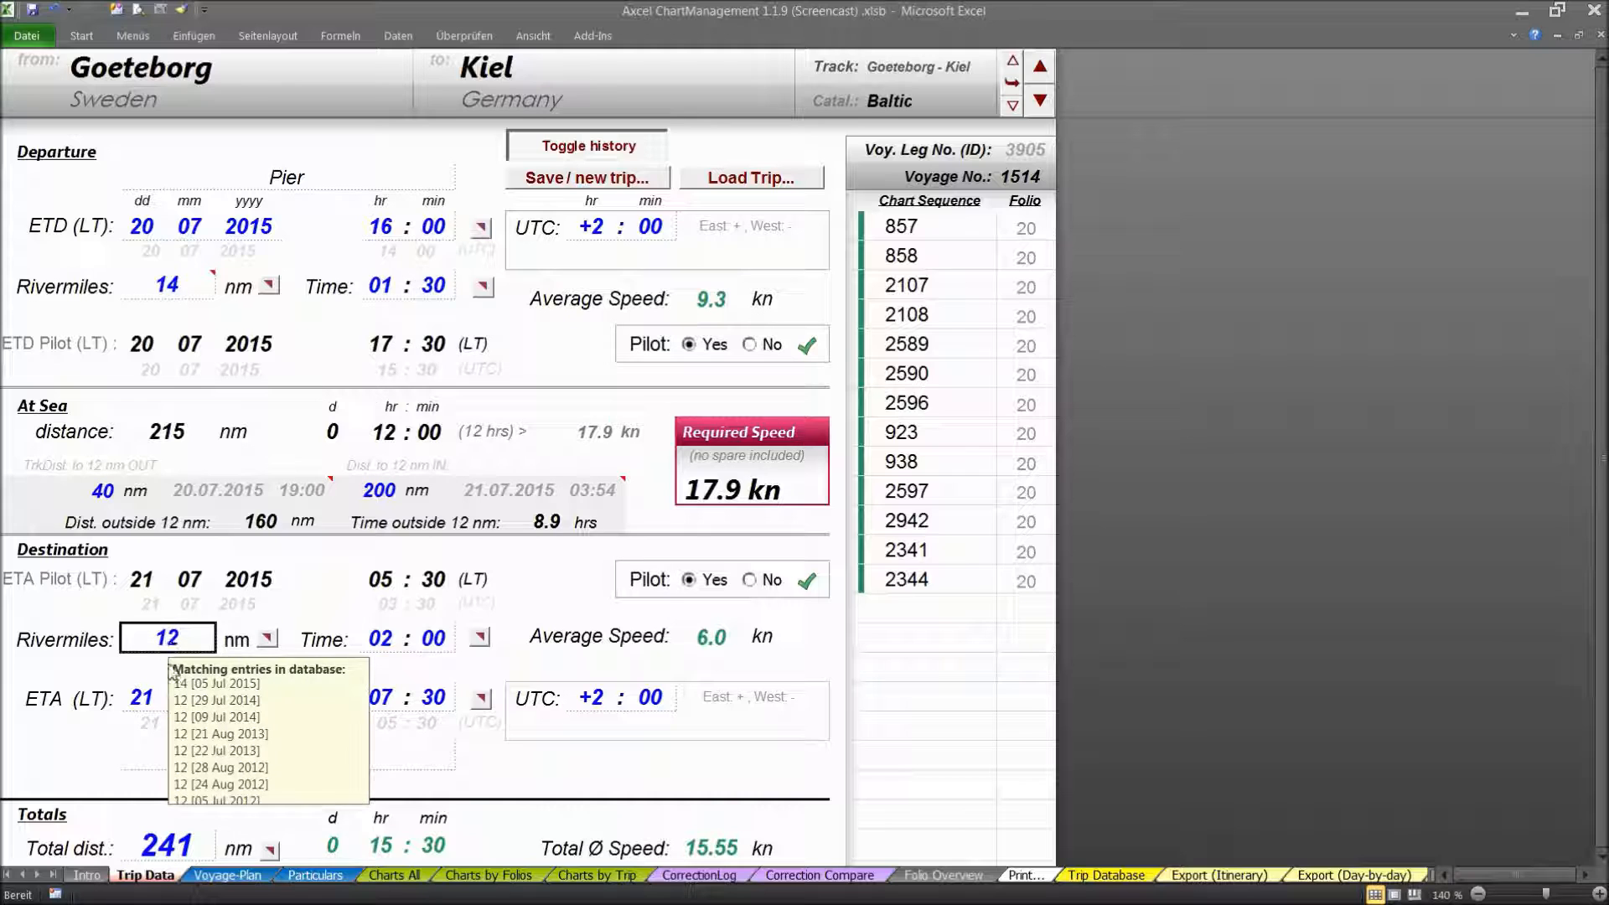
left_click(391, 642)
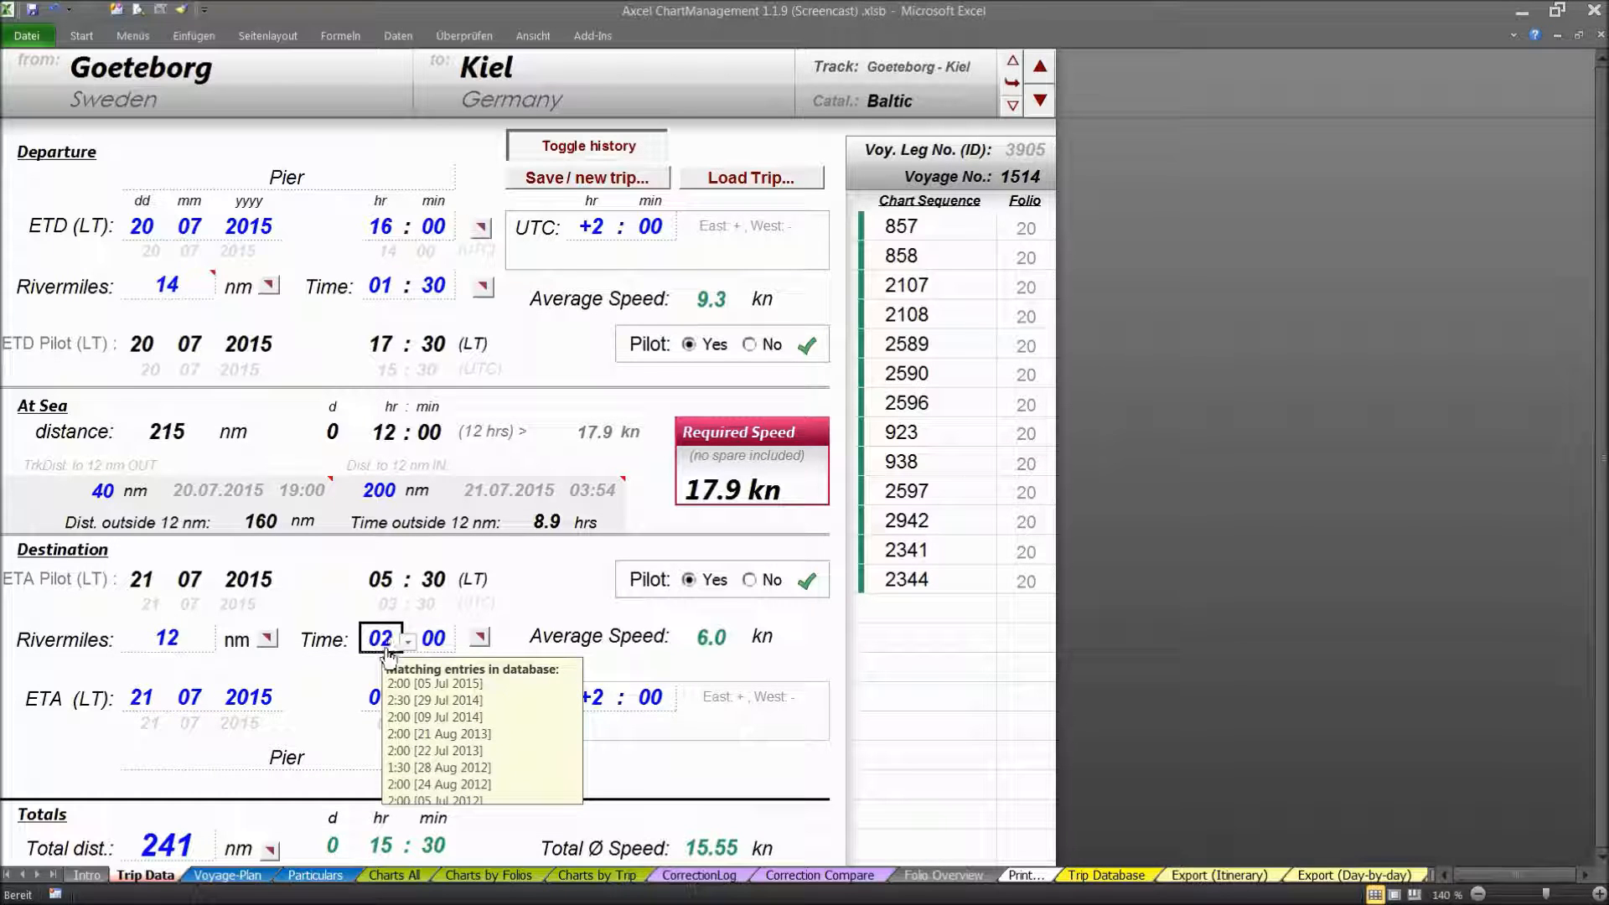
left_click(605, 231)
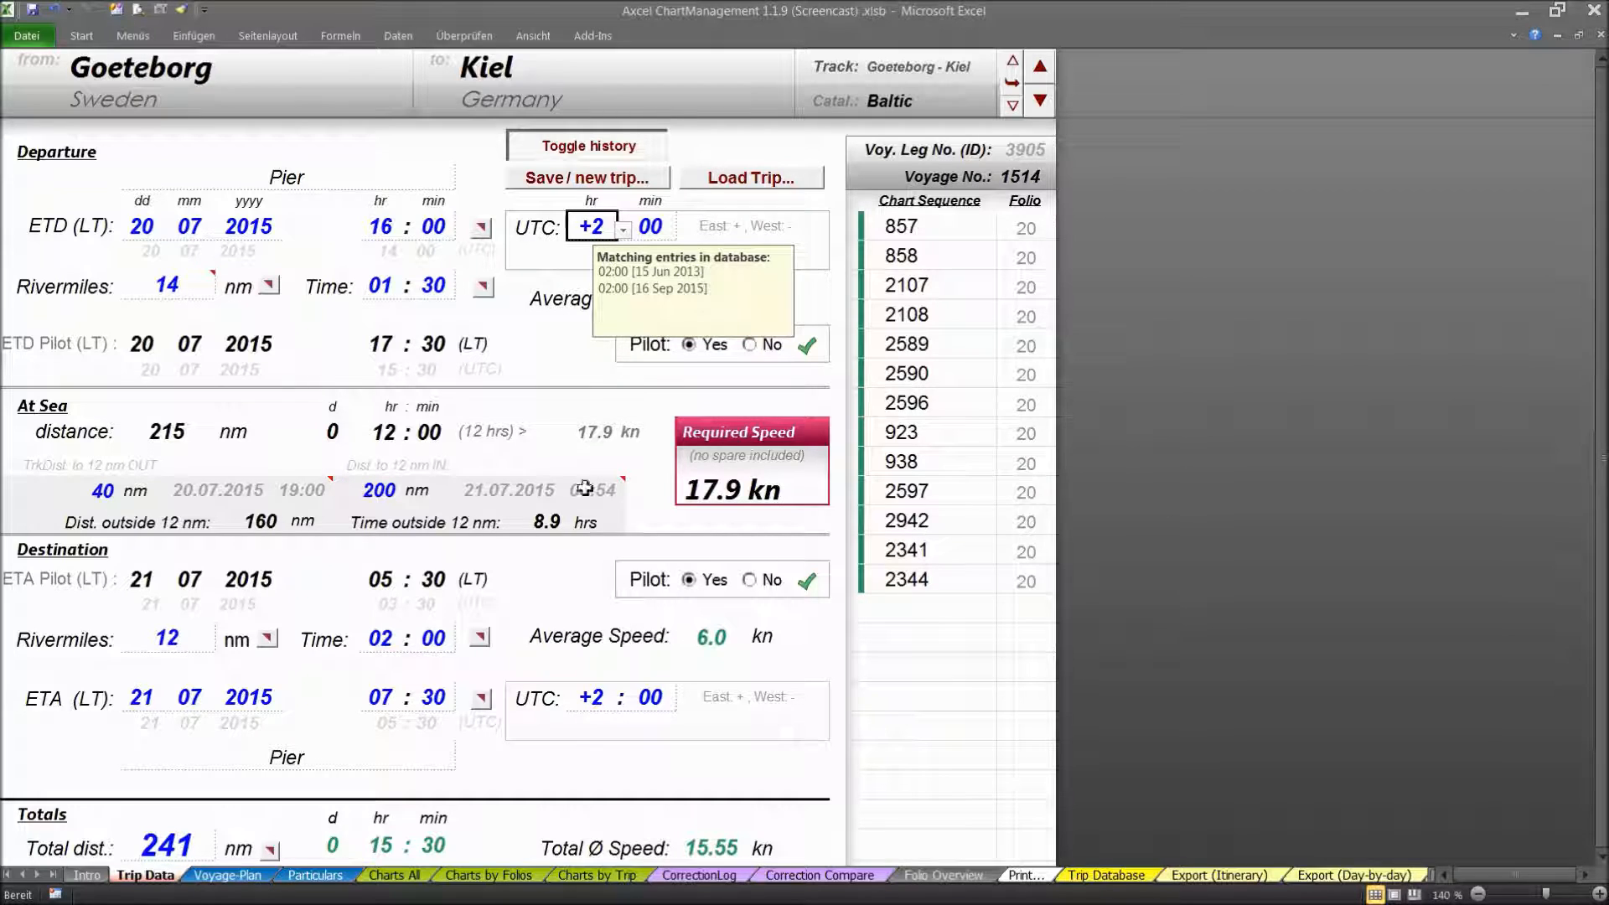
left_click(592, 699)
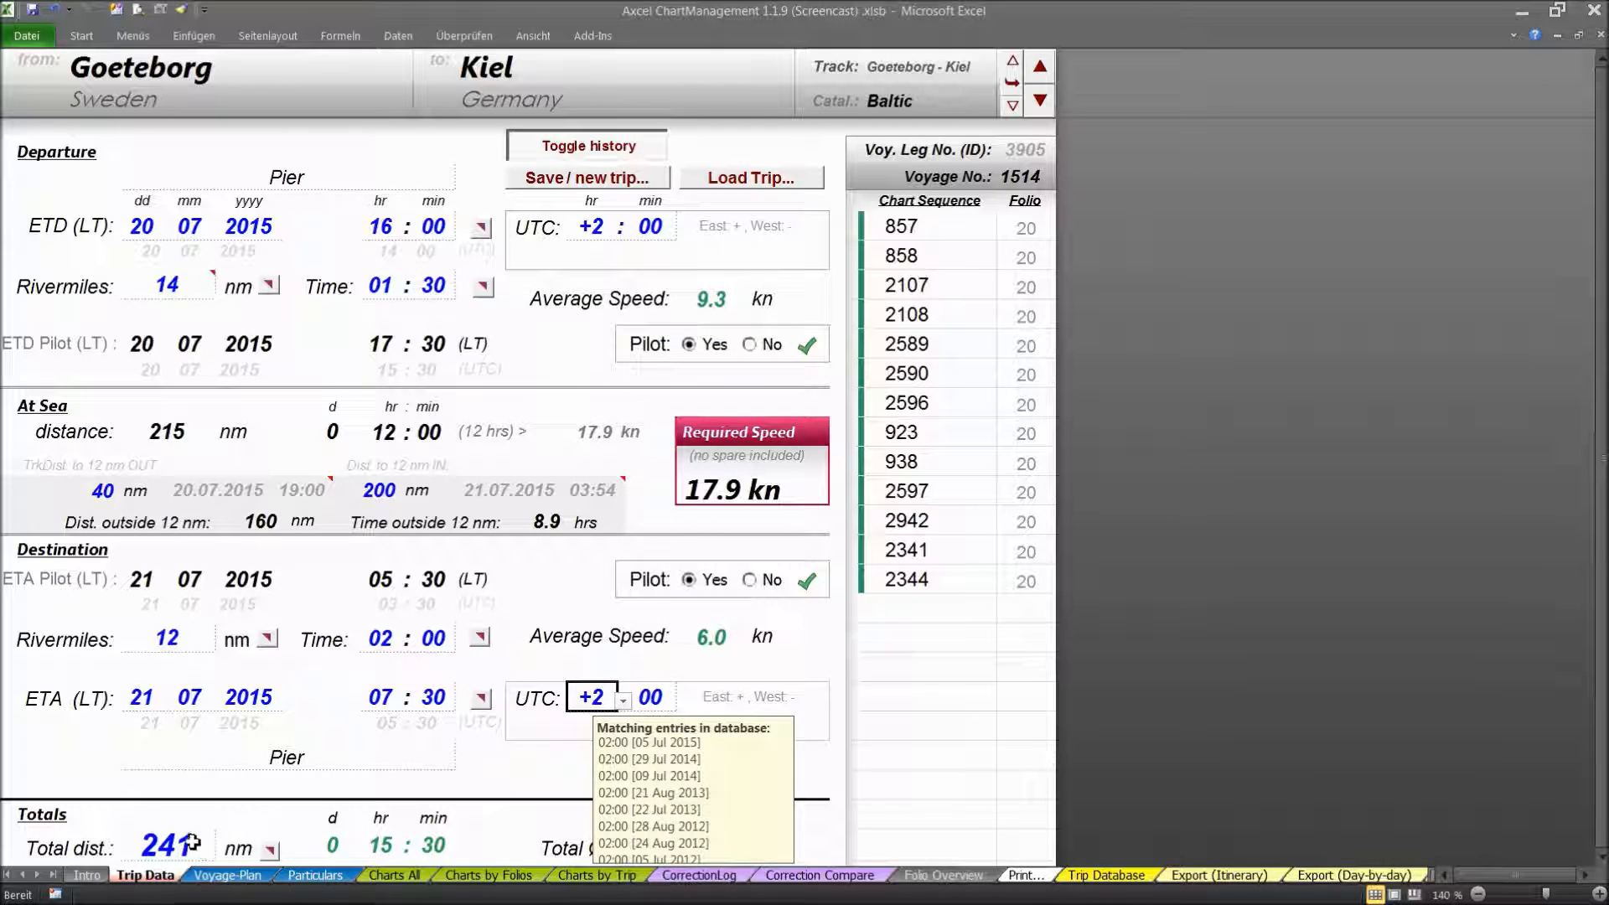
left_click(193, 842)
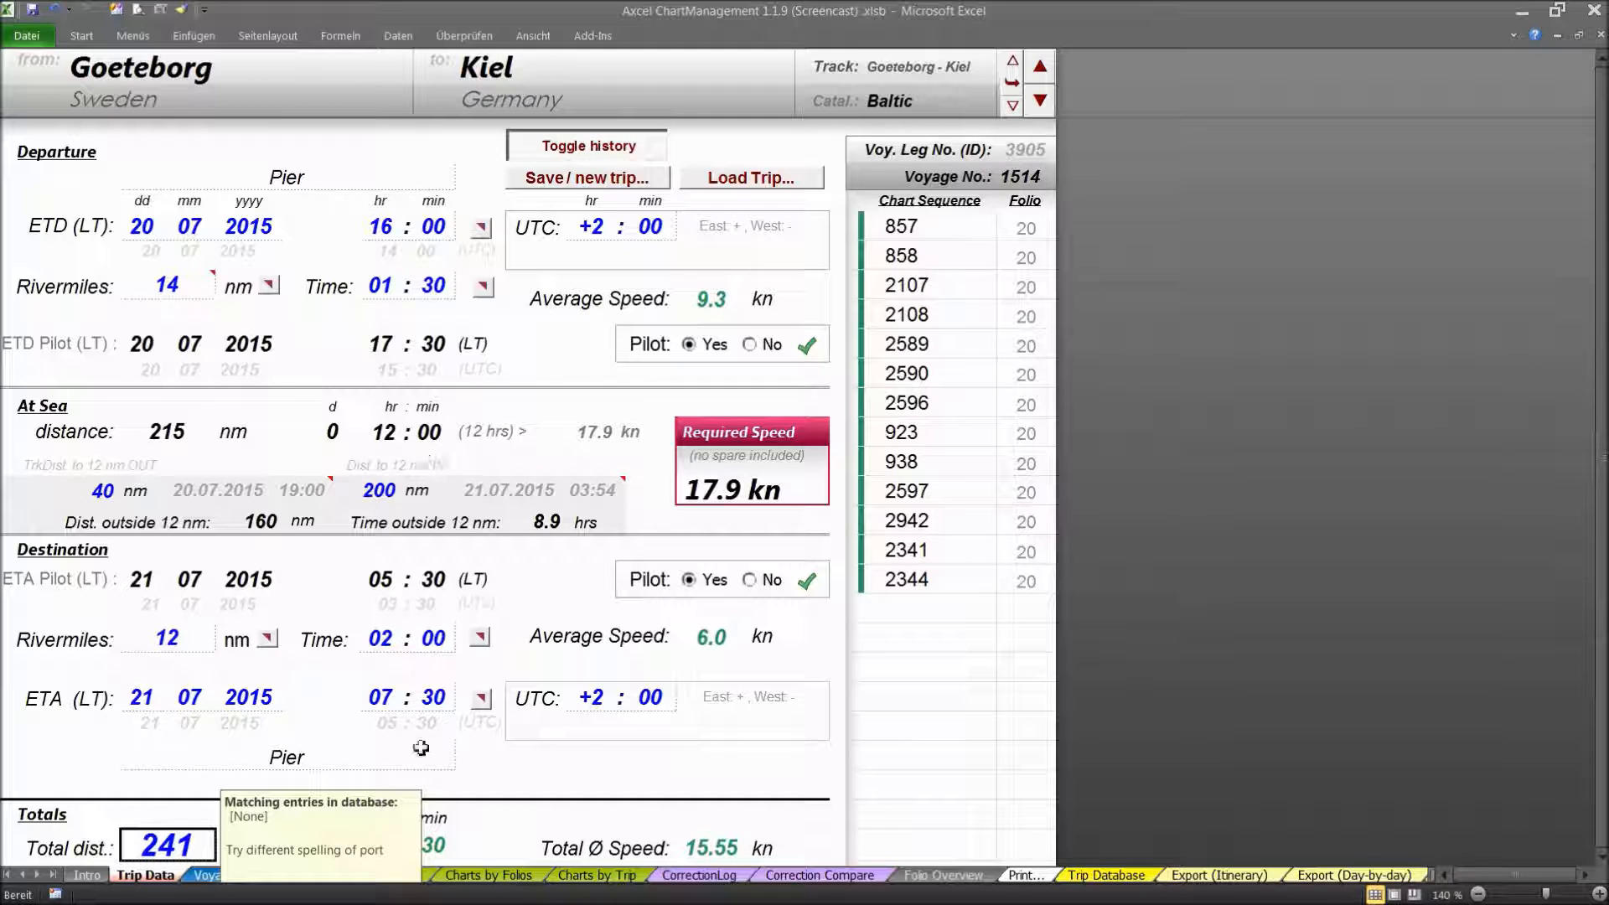
left_click(603, 146)
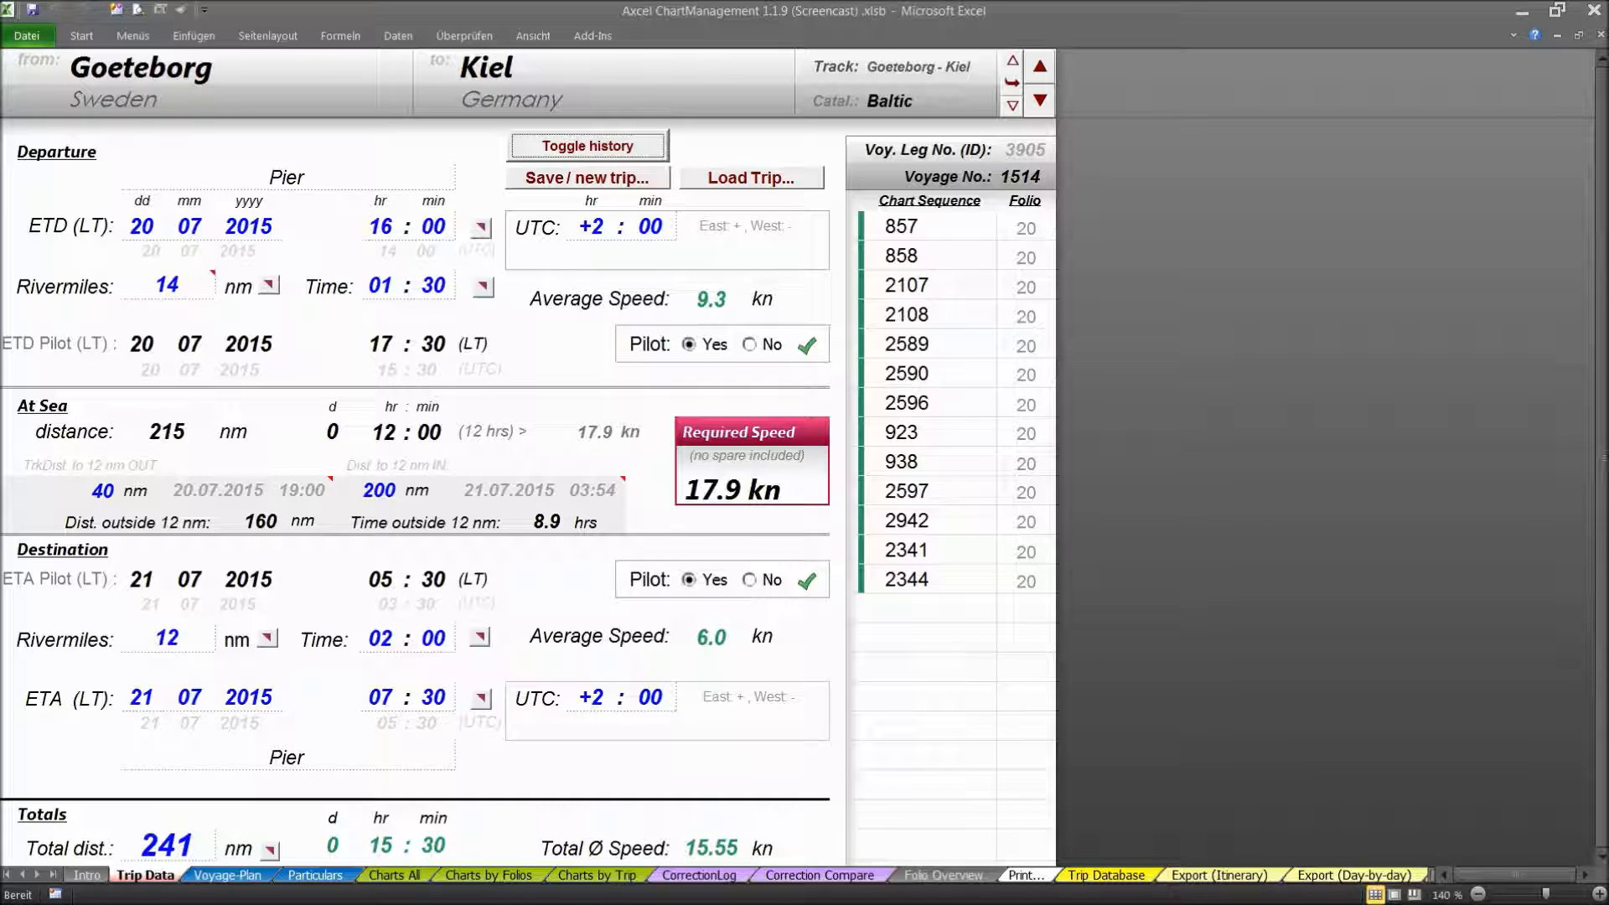
- Open the Voyage-Plan sheet and browse its trips forward to Copenhagen - Oslo and back to Goeteborg - Kiel
left_click(228, 875)
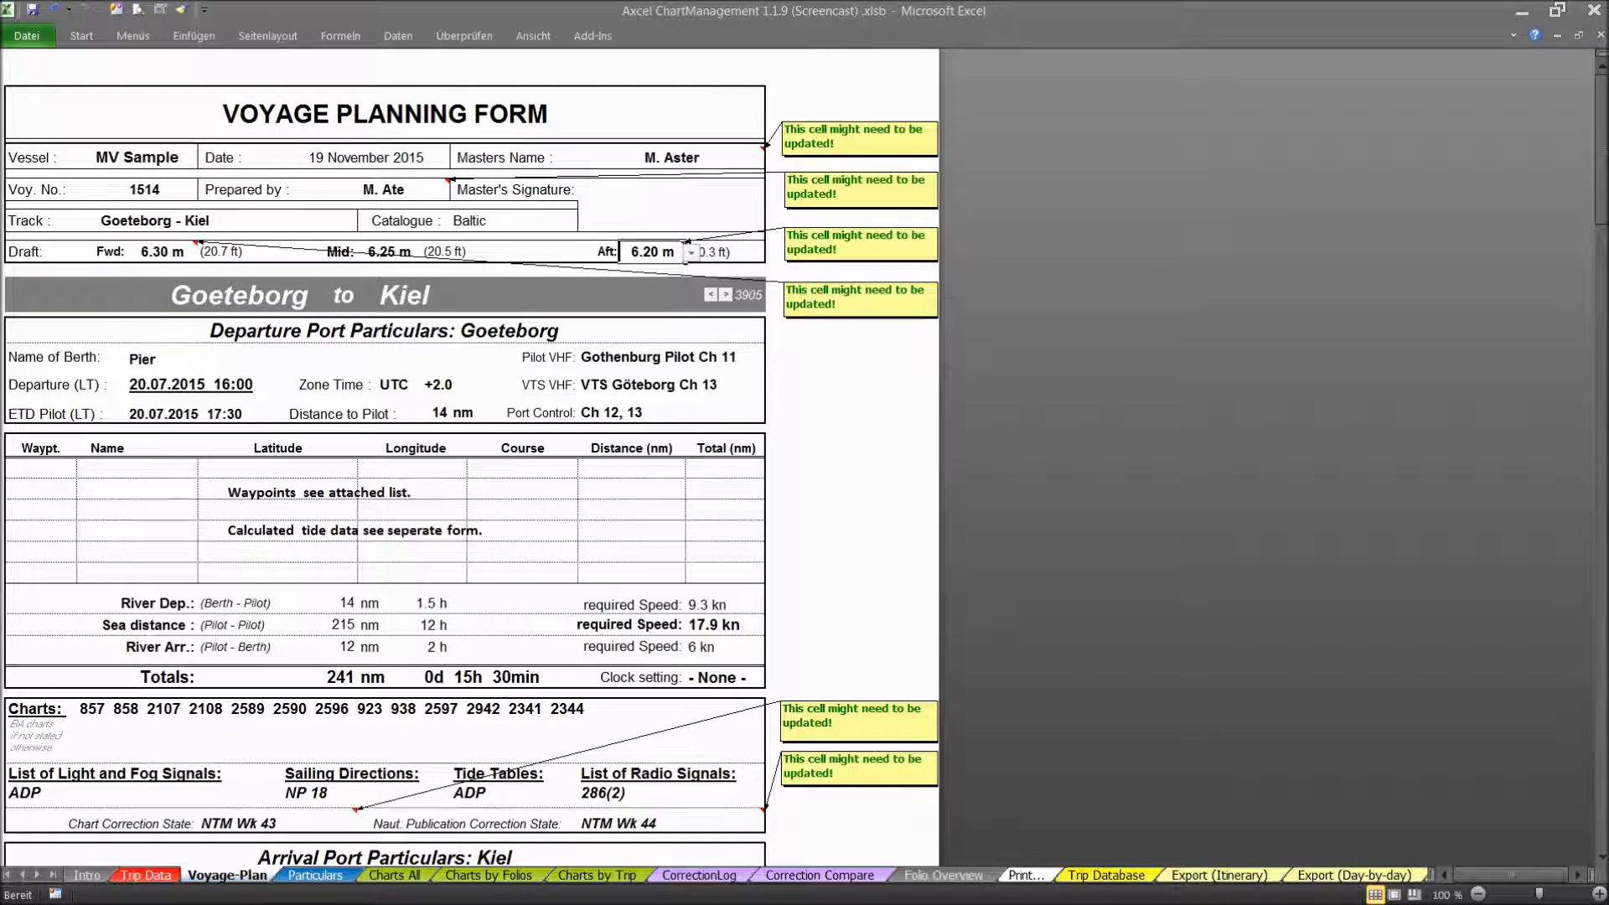
left_click(728, 298)
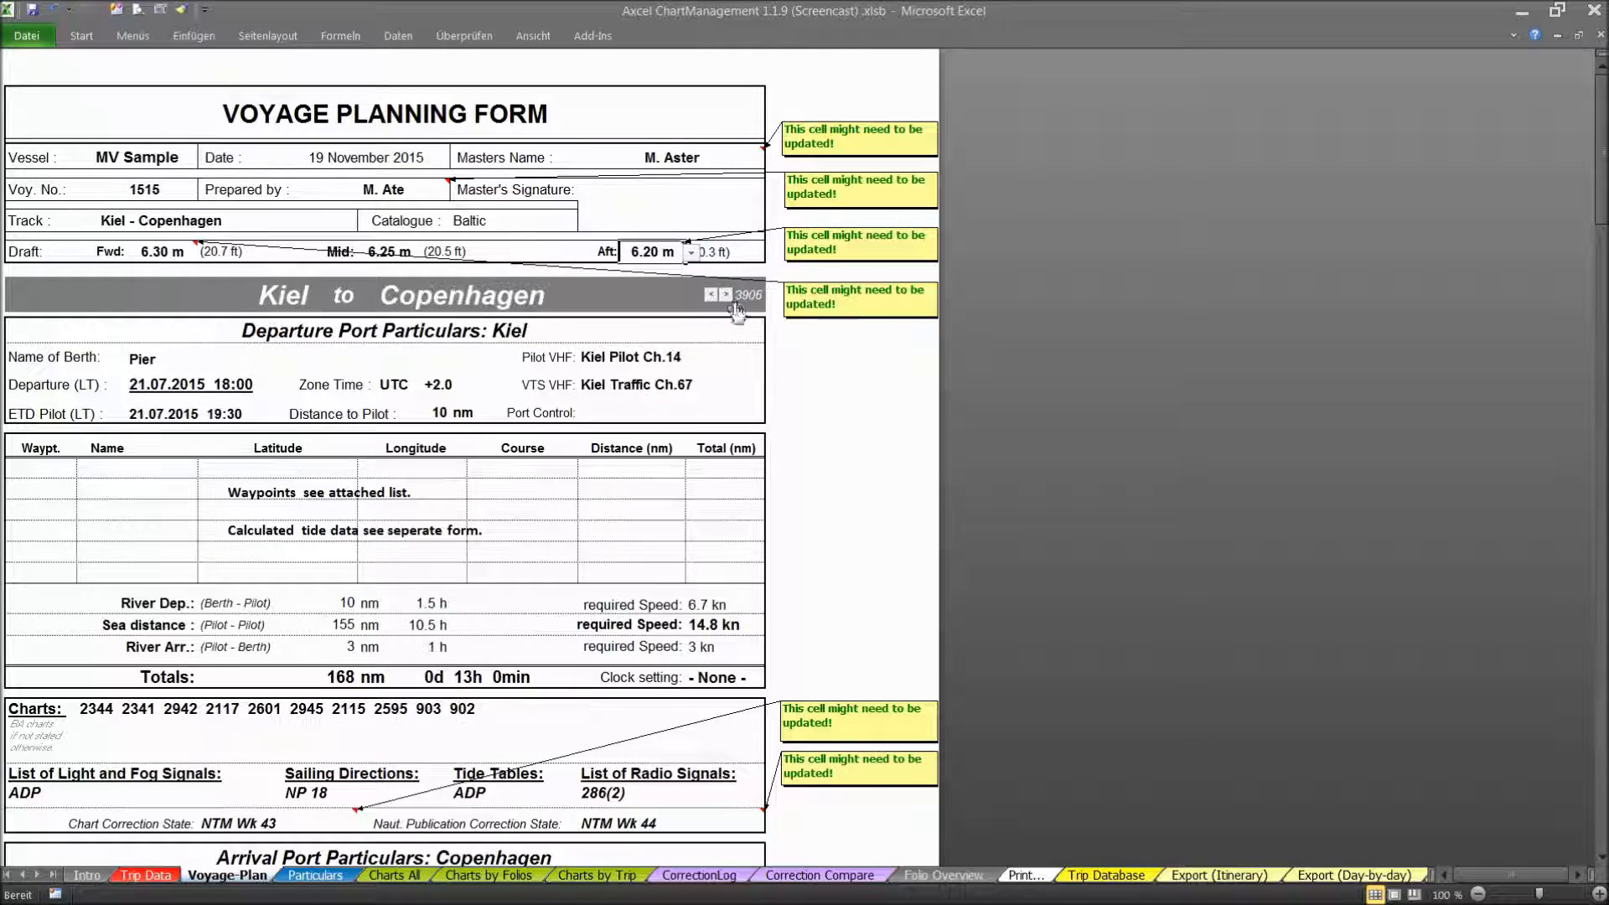
left_click(728, 297)
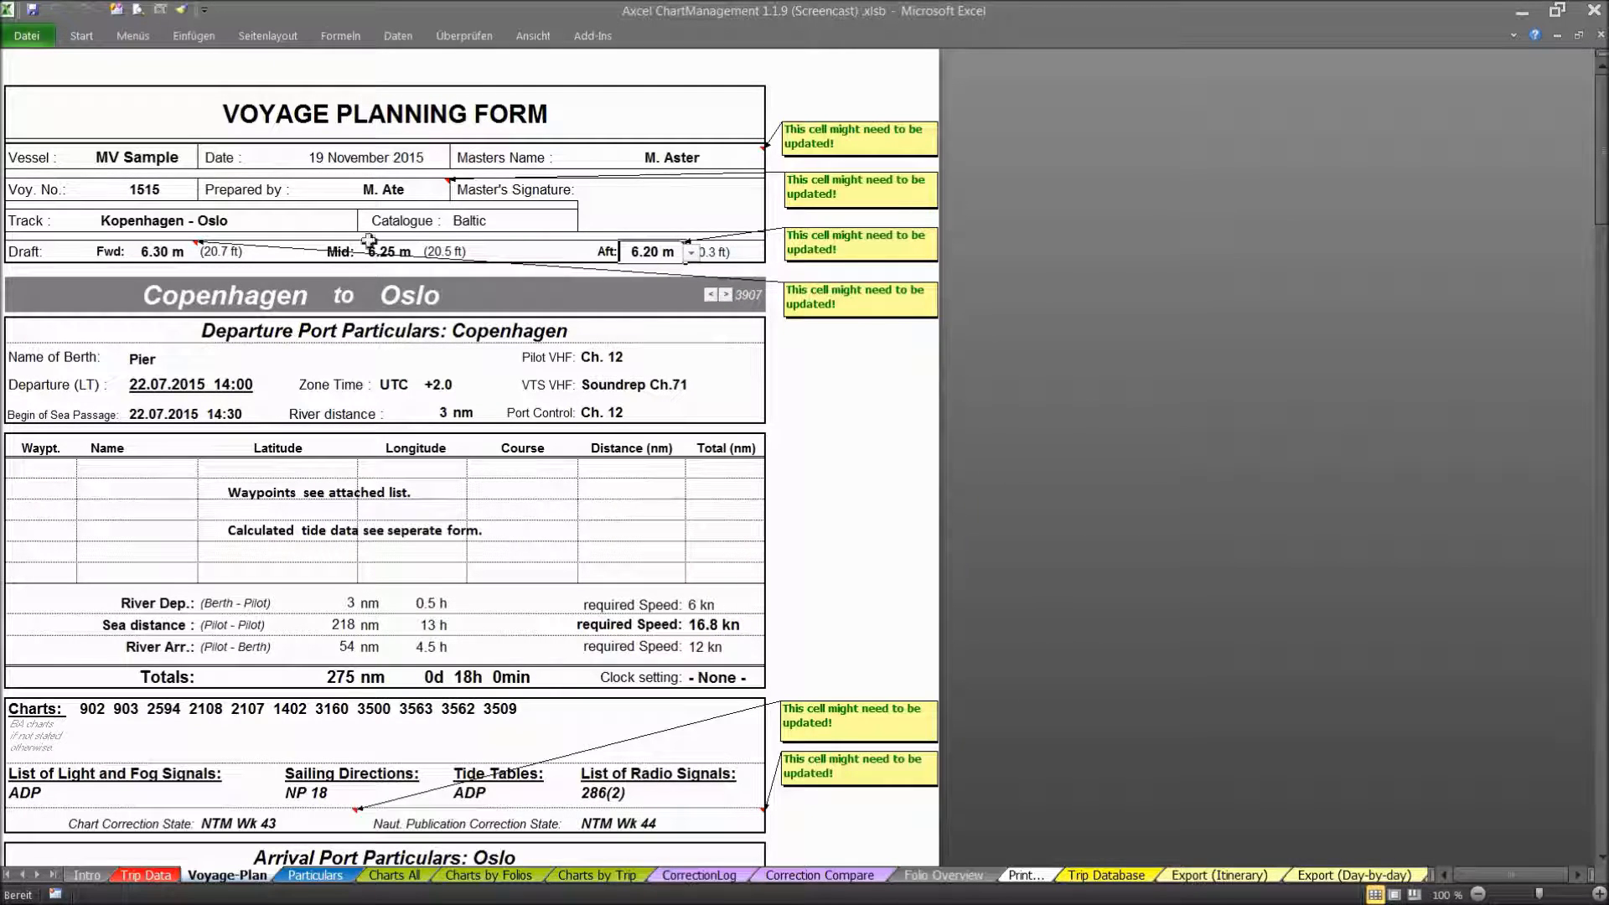
left_click(711, 296)
left_click(710, 296)
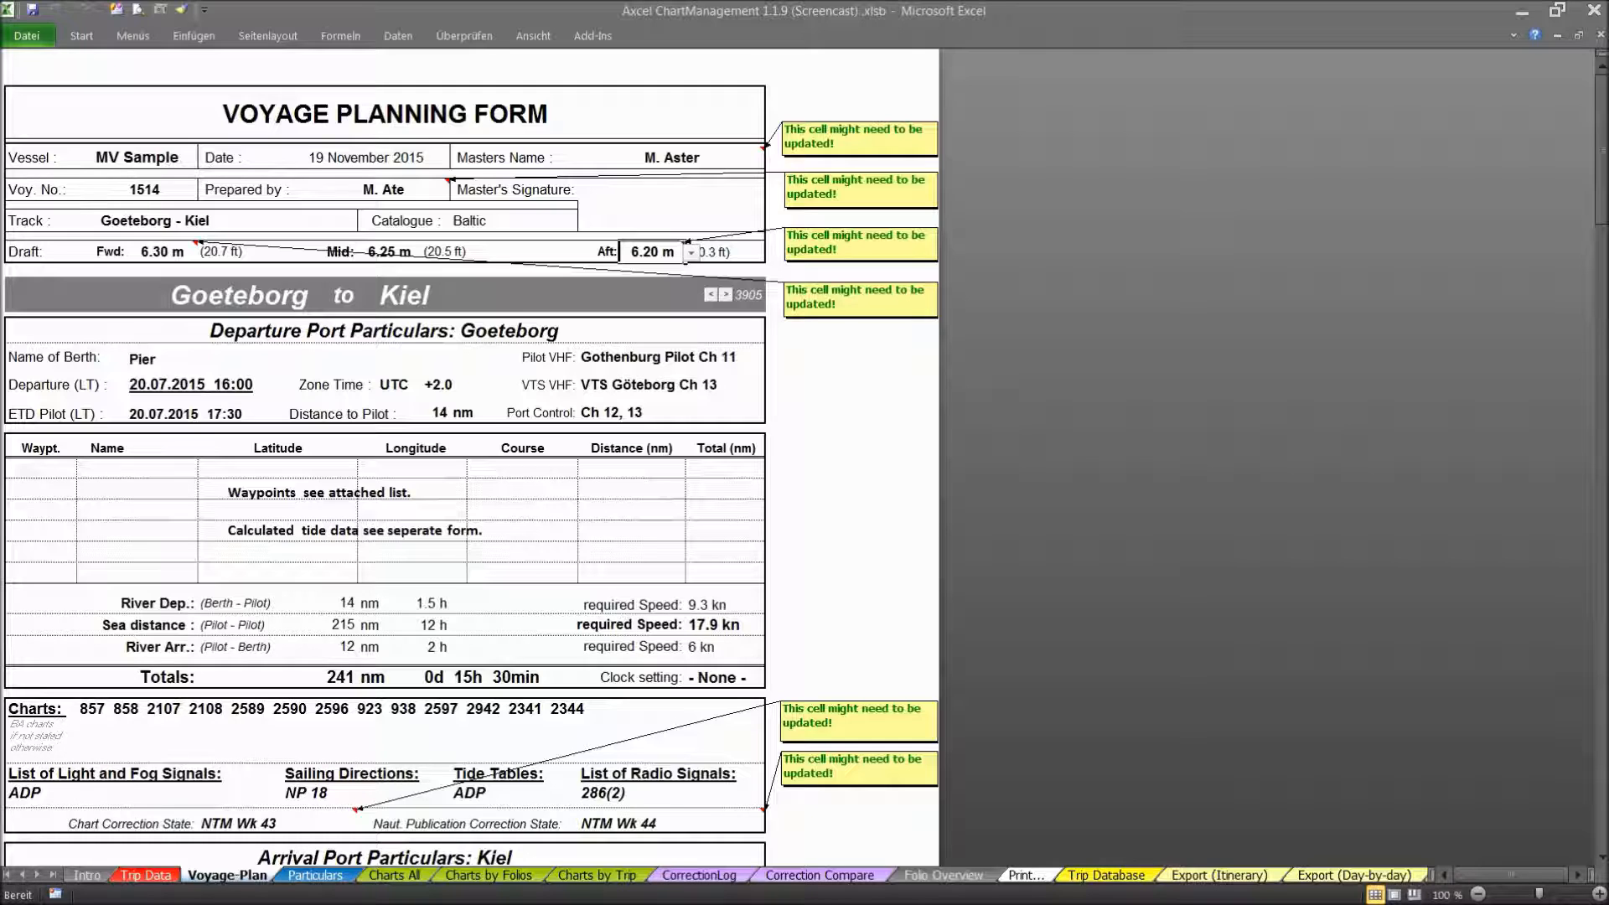
- Look through the whole Goeteborg - Kiel voyage planning form, including its attachment, and return to its beginning
scroll(643, 590, "down", 10)
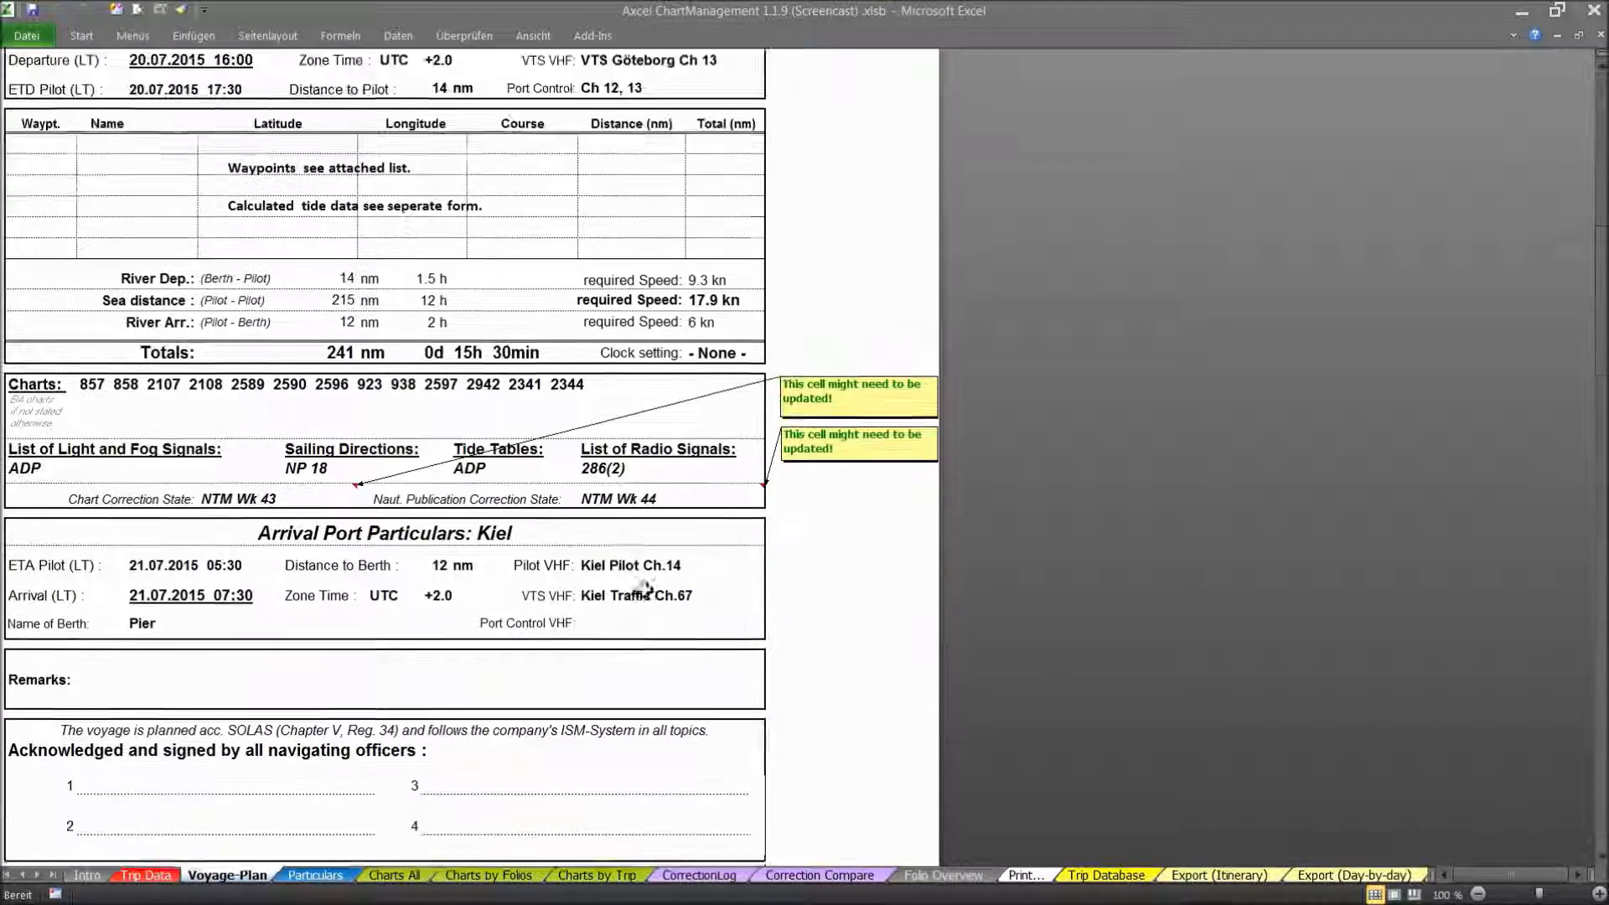
scroll(643, 590, "down", 10)
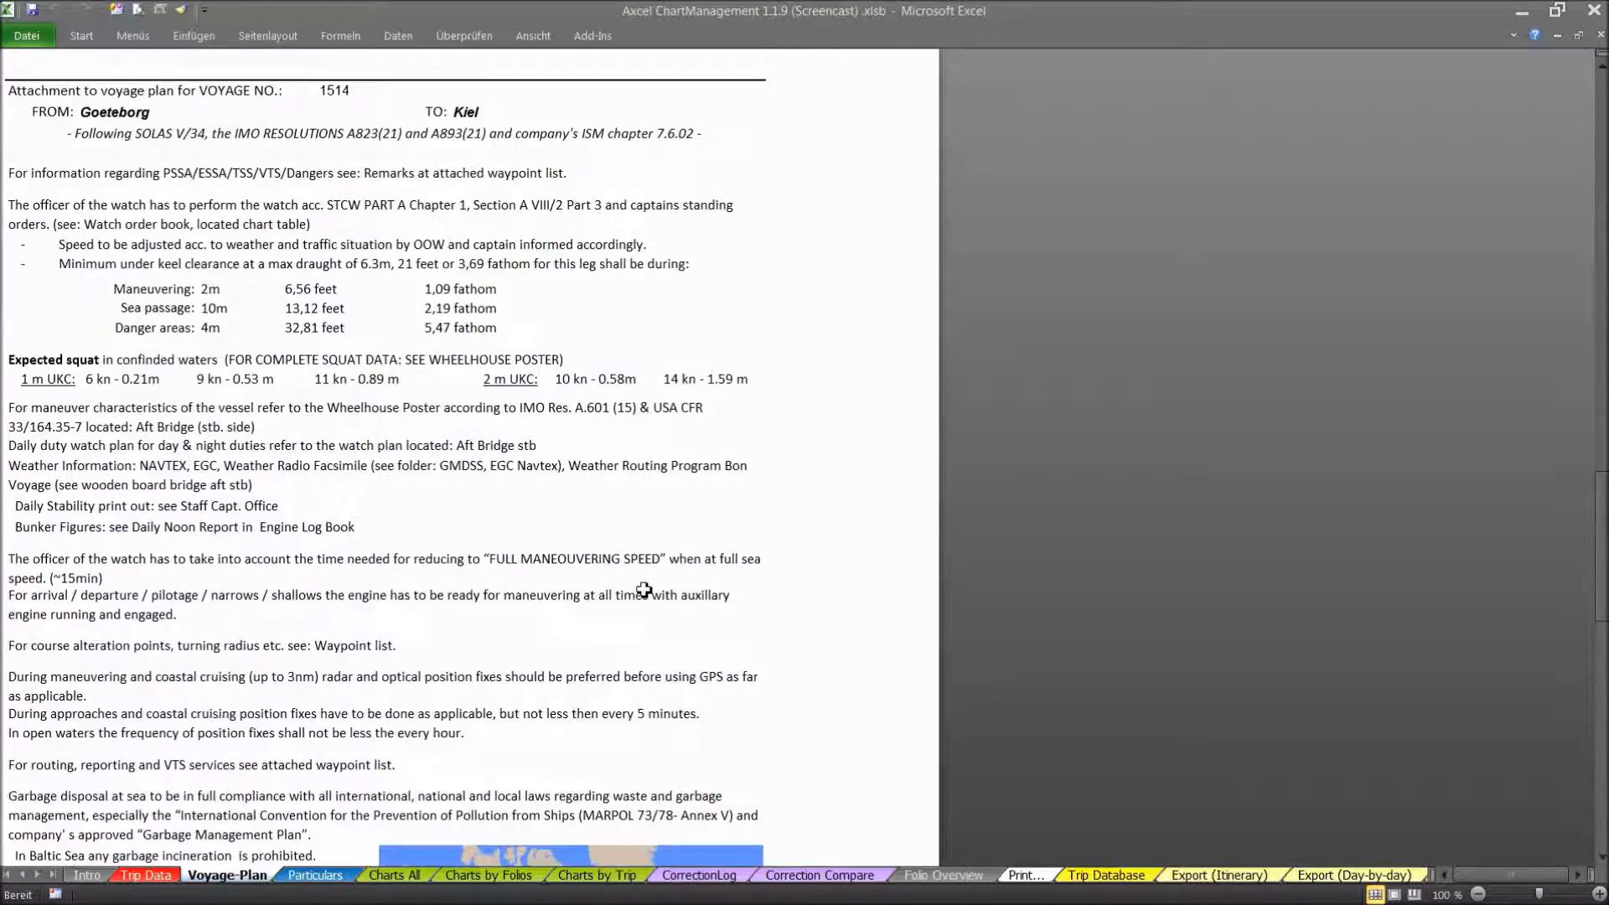
scroll(643, 590, "down", 4)
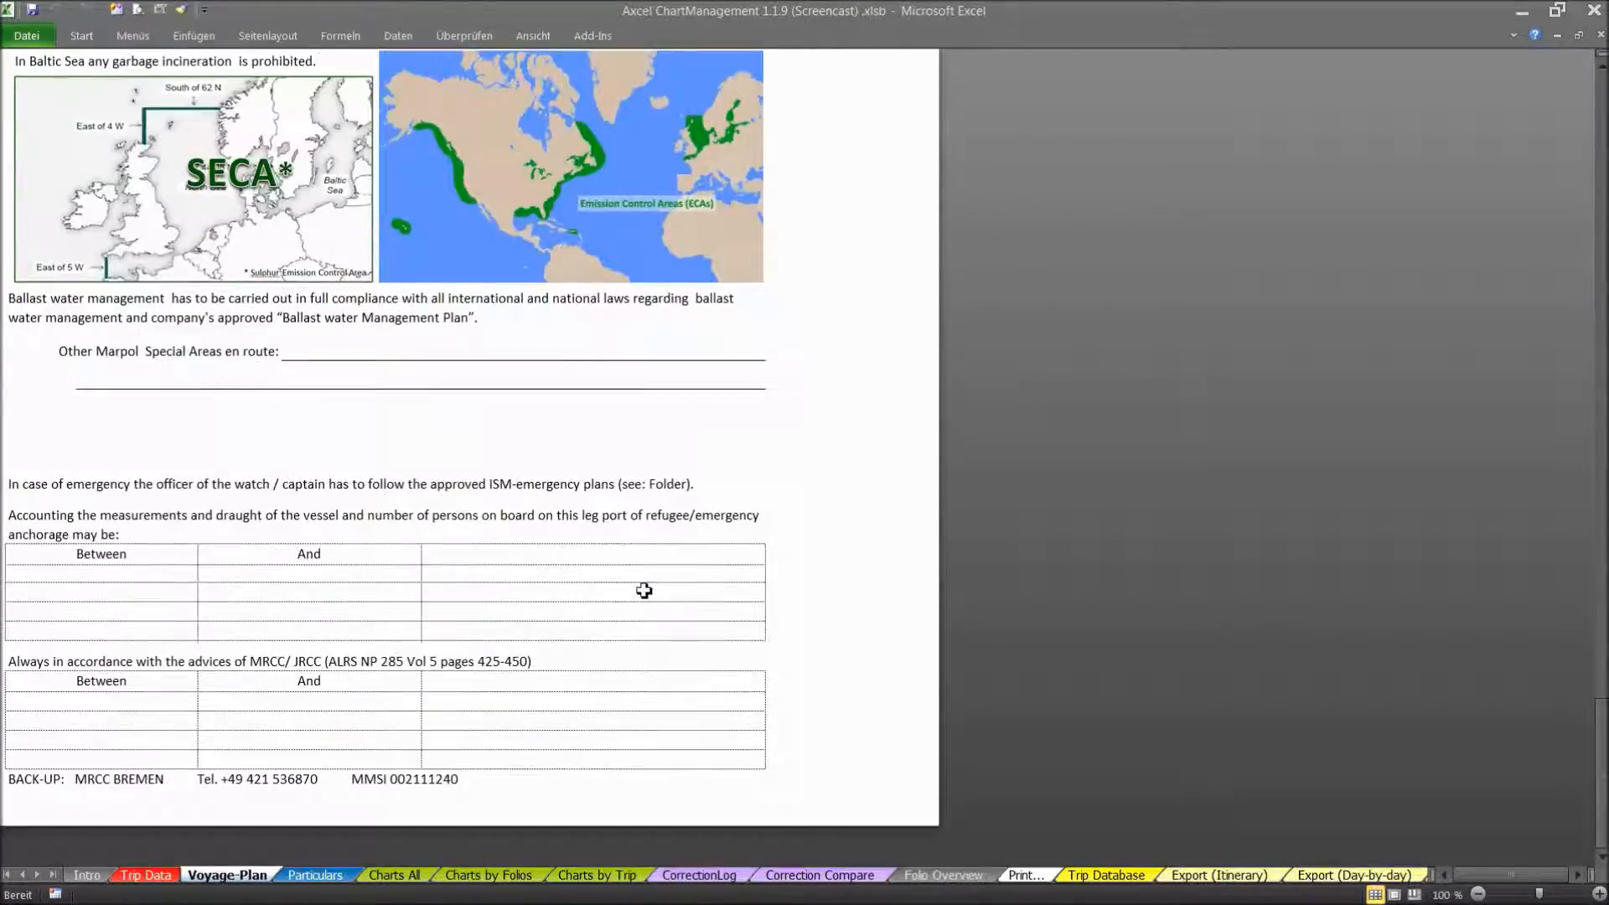
scroll(644, 590, "up", 20)
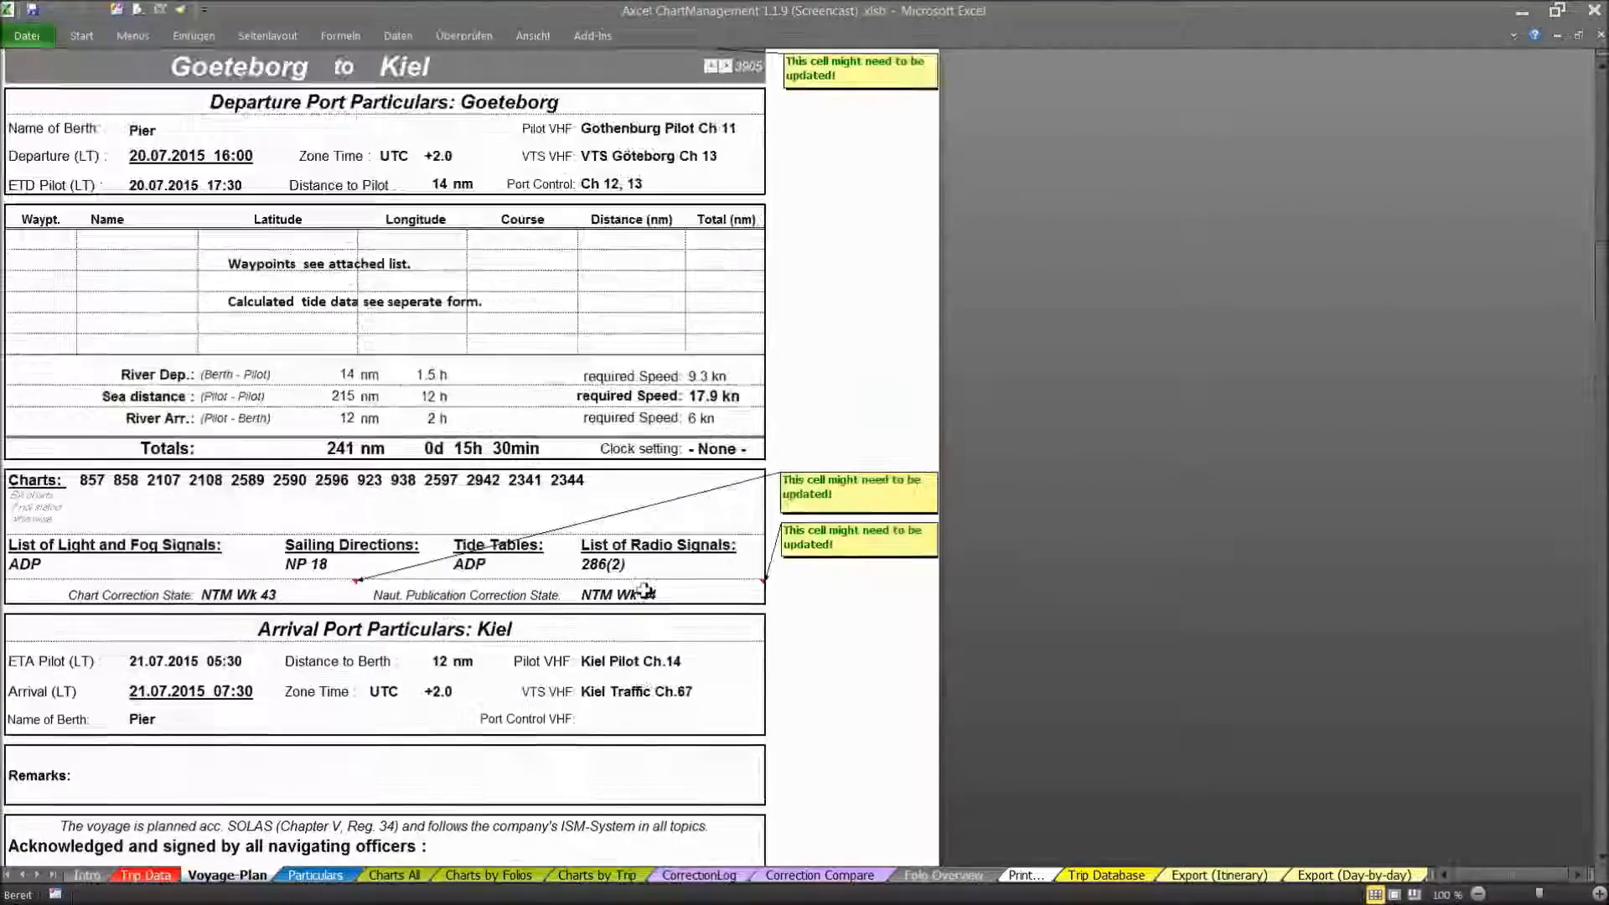
scroll(643, 590, "up", 3)
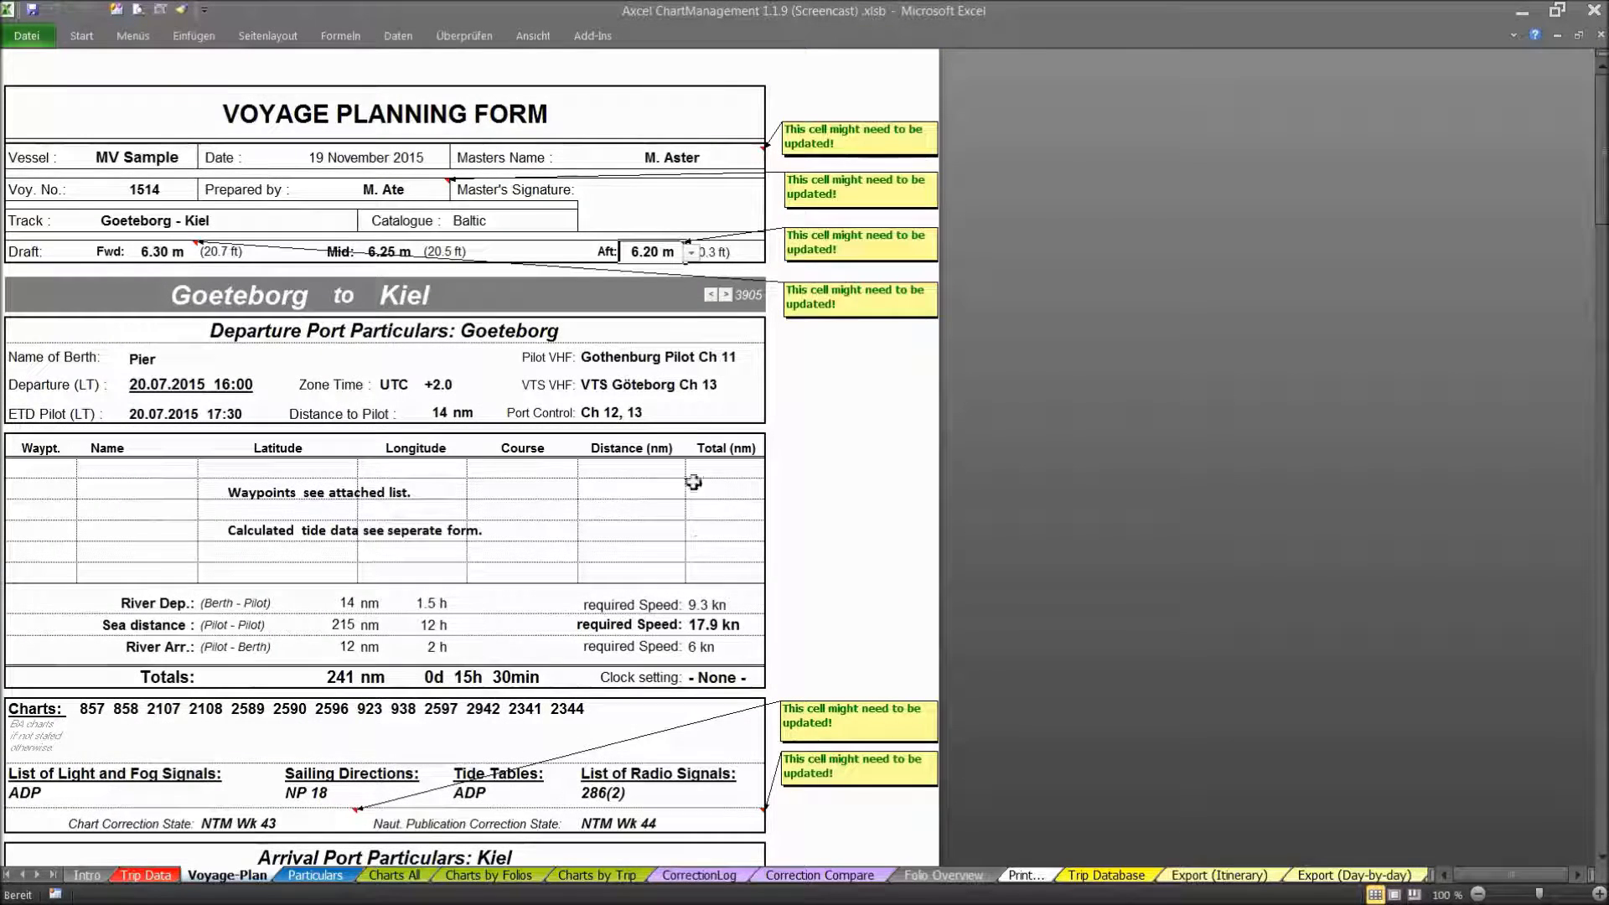
- Switch the voyage plan to the List - Goeteborg trip
left_click(710, 296)
left_click(727, 296)
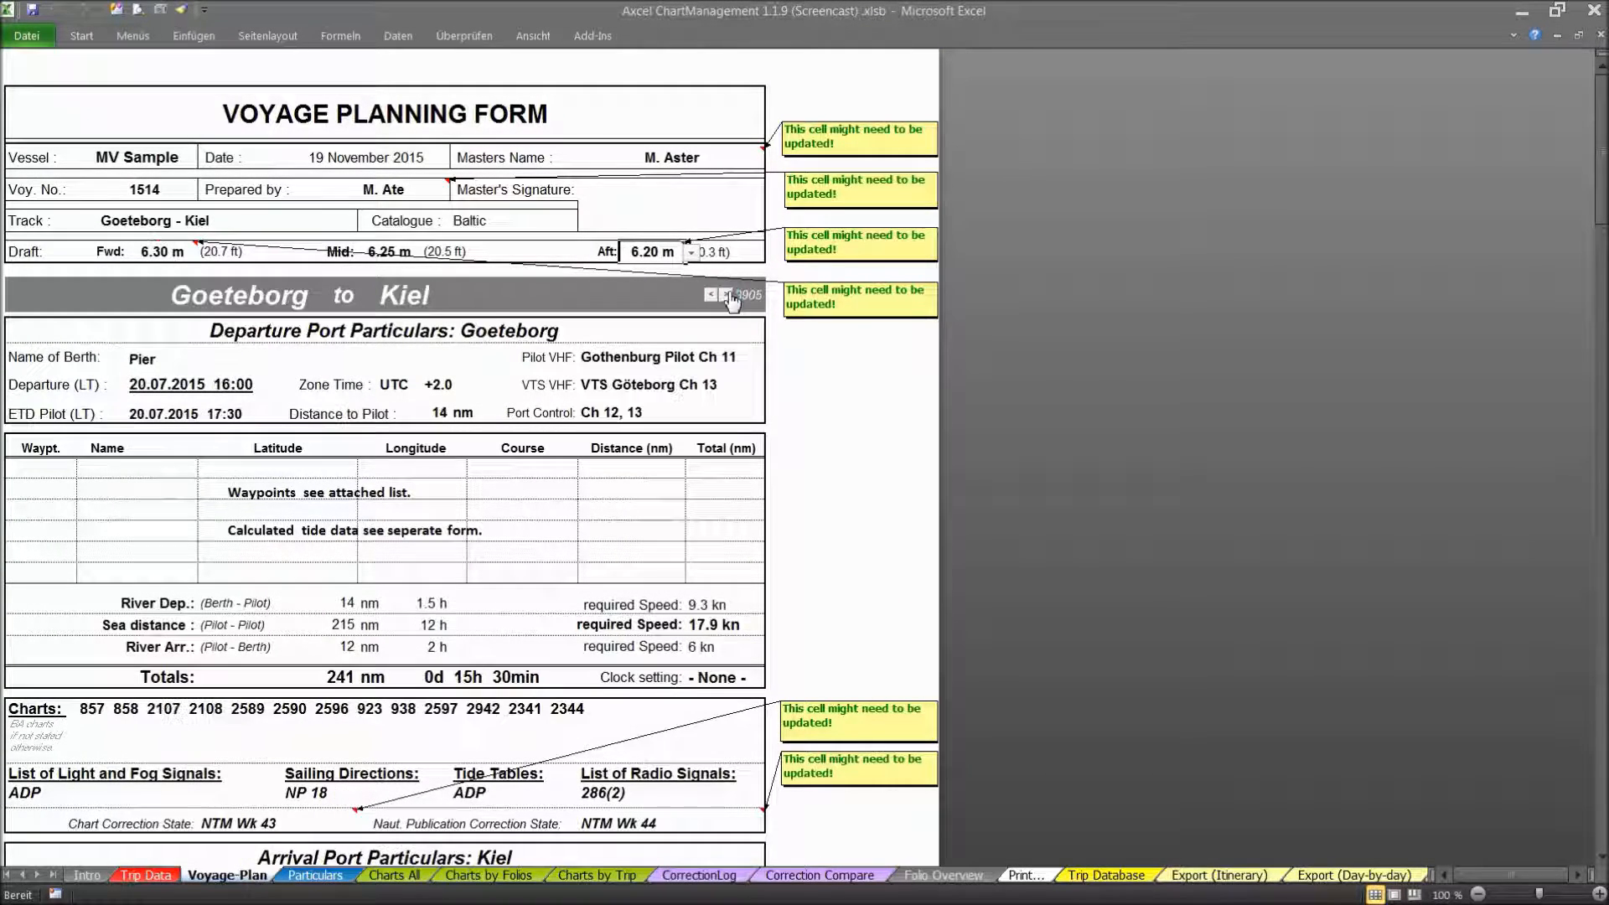
left_click(710, 295)
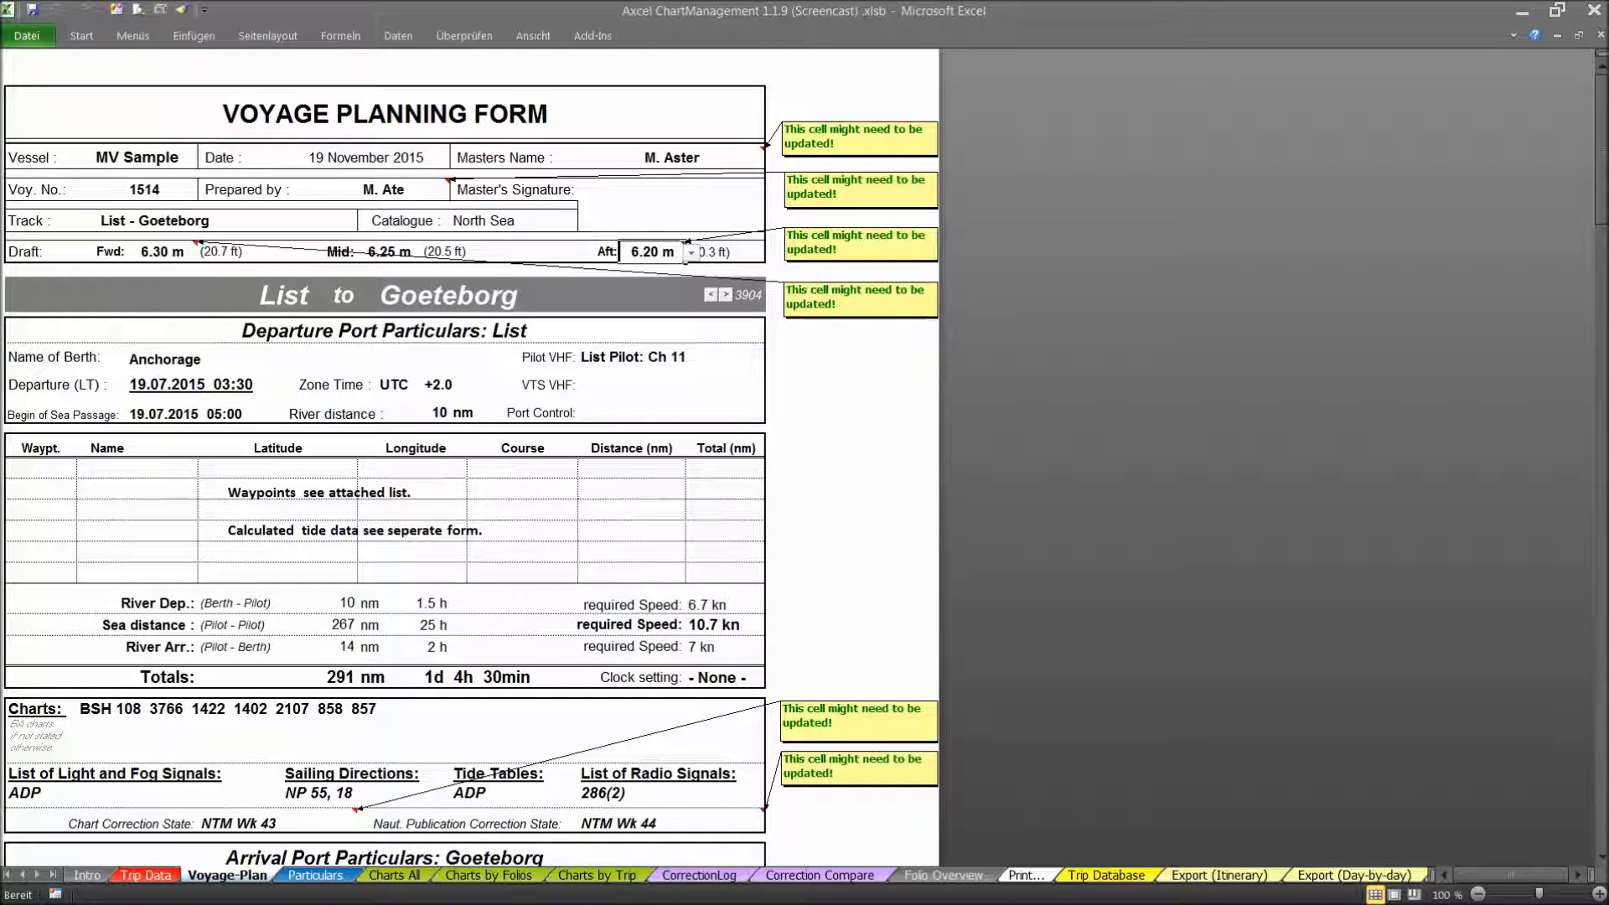
- Open the Particulars sheet for List - Goeteborg, and expand and collapse the column group with the return-trip label
left_click(316, 875)
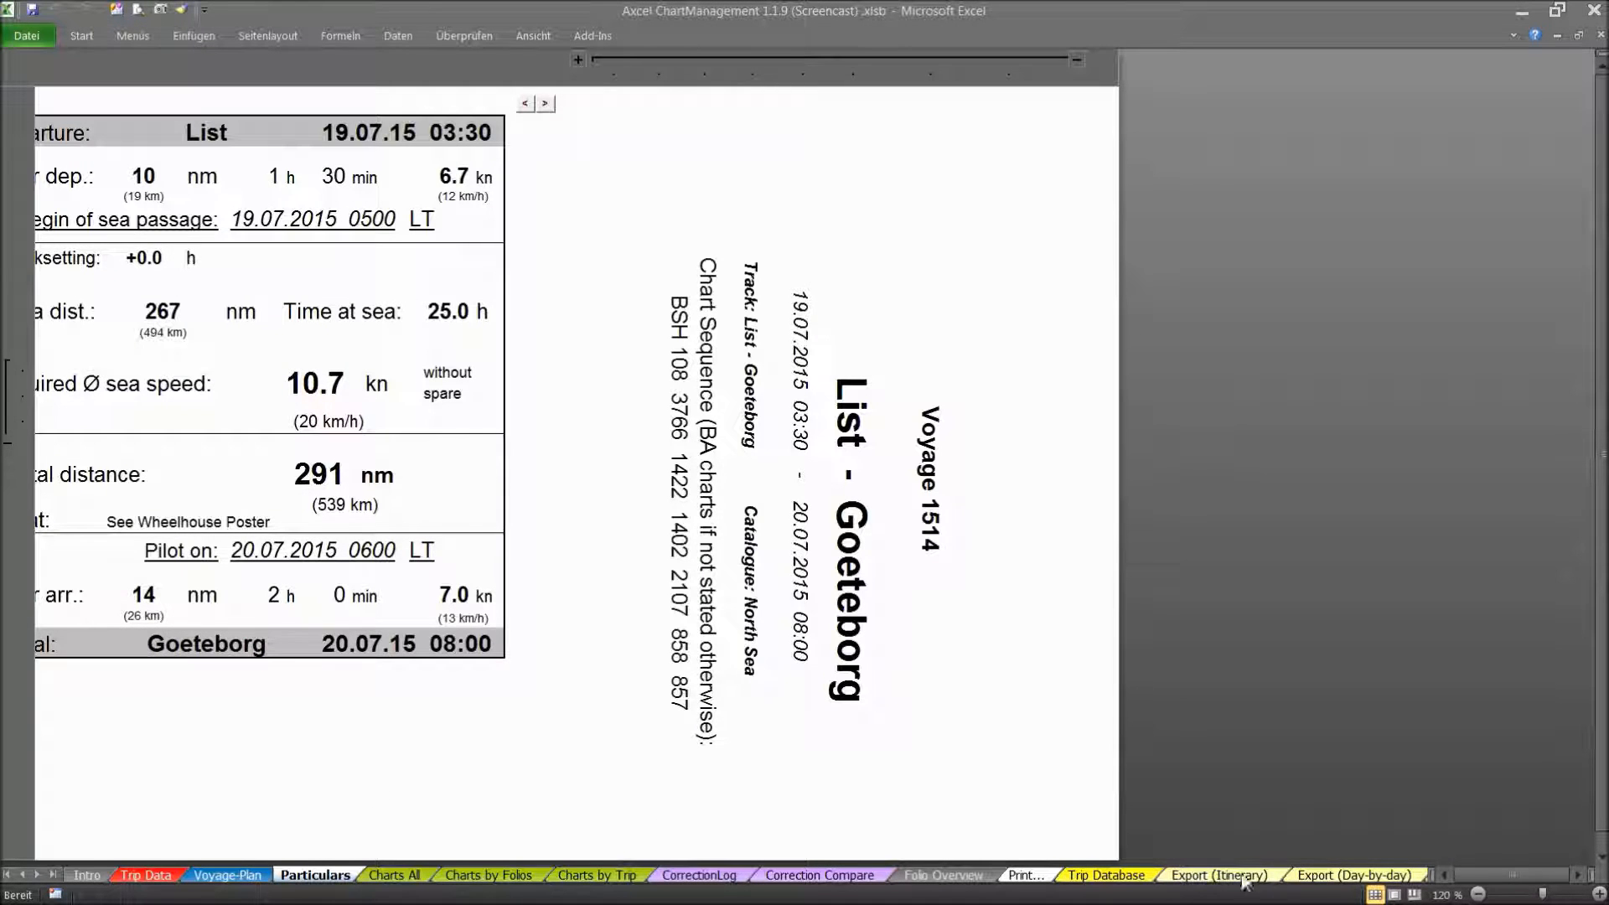
left_click_drag(1487, 874, 1465, 880)
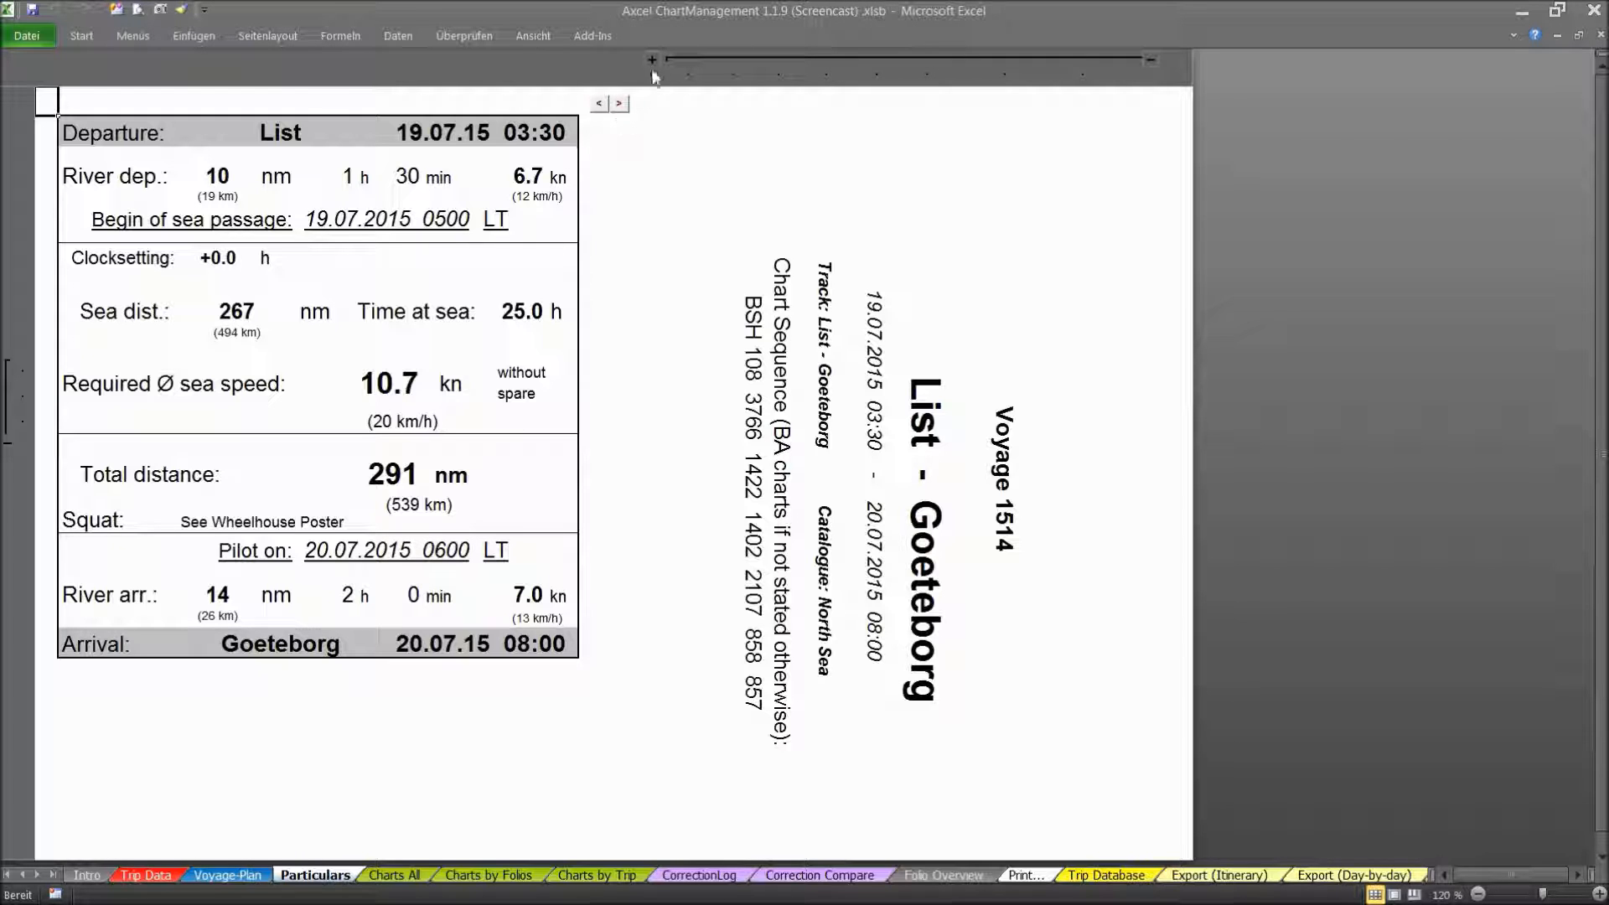
left_click(652, 60)
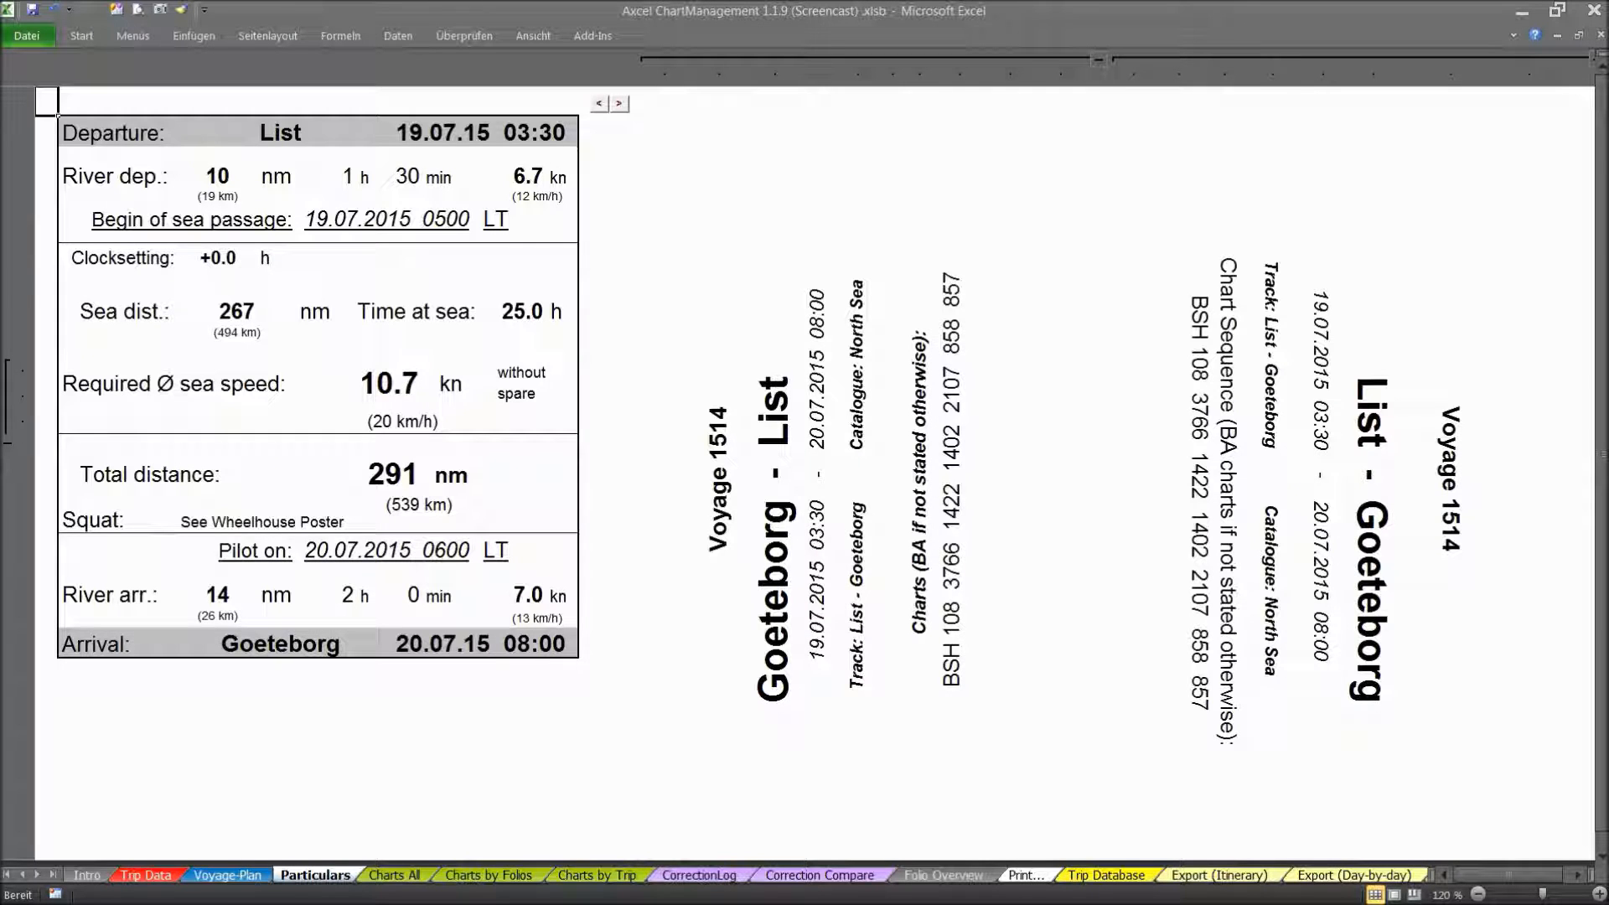
left_click(1098, 60)
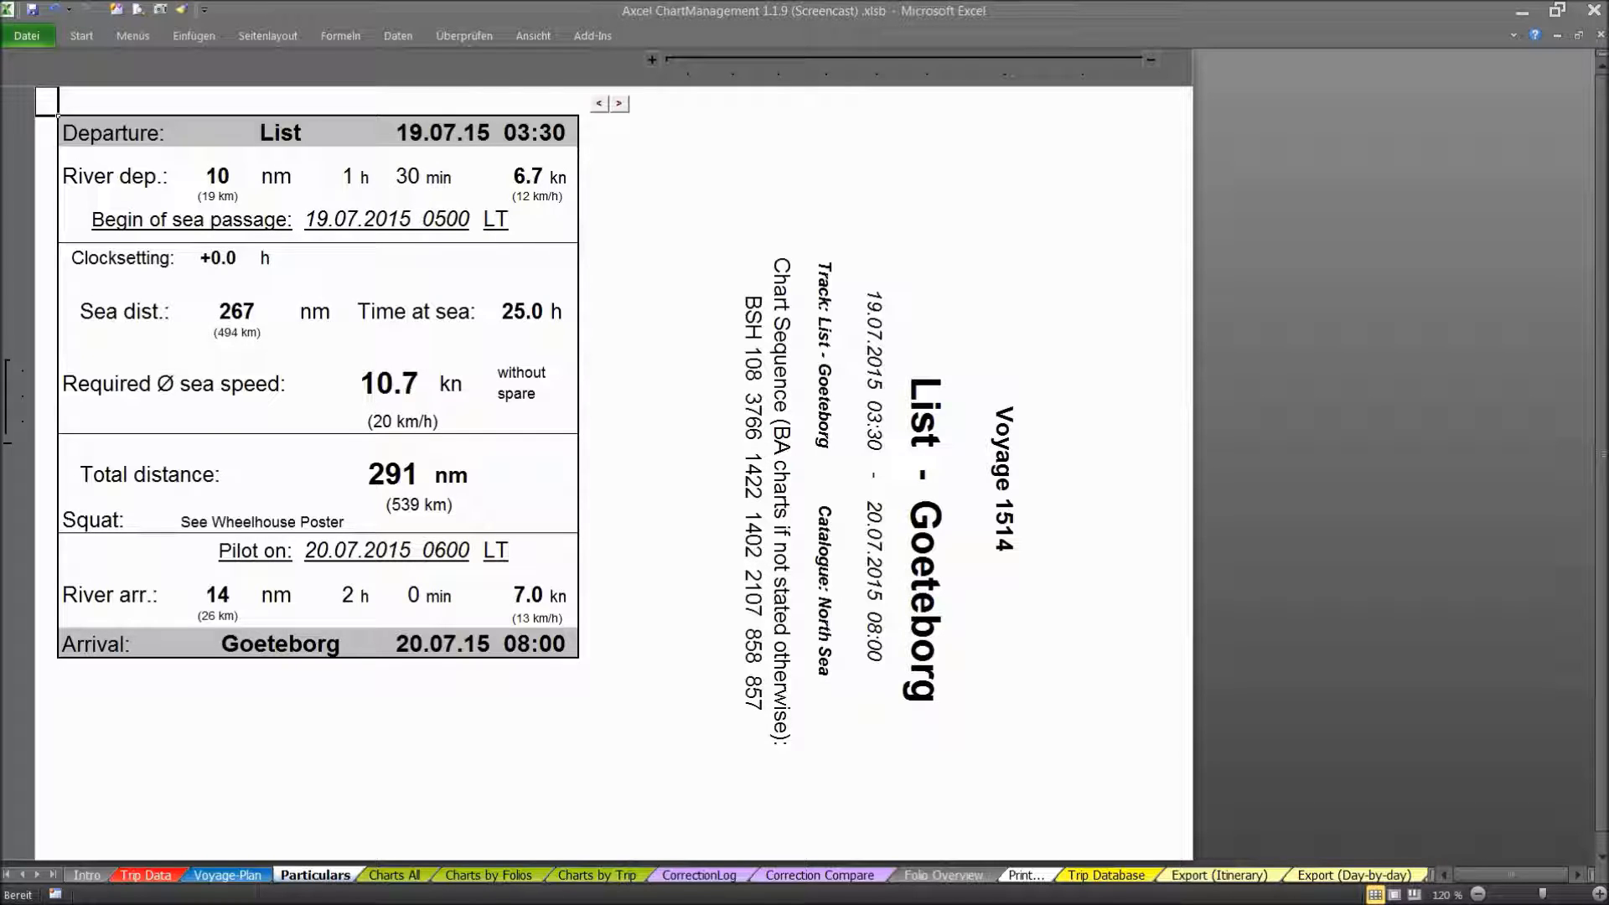
- Open the Charts All sheet and go to the first chart in the list
left_click(399, 879)
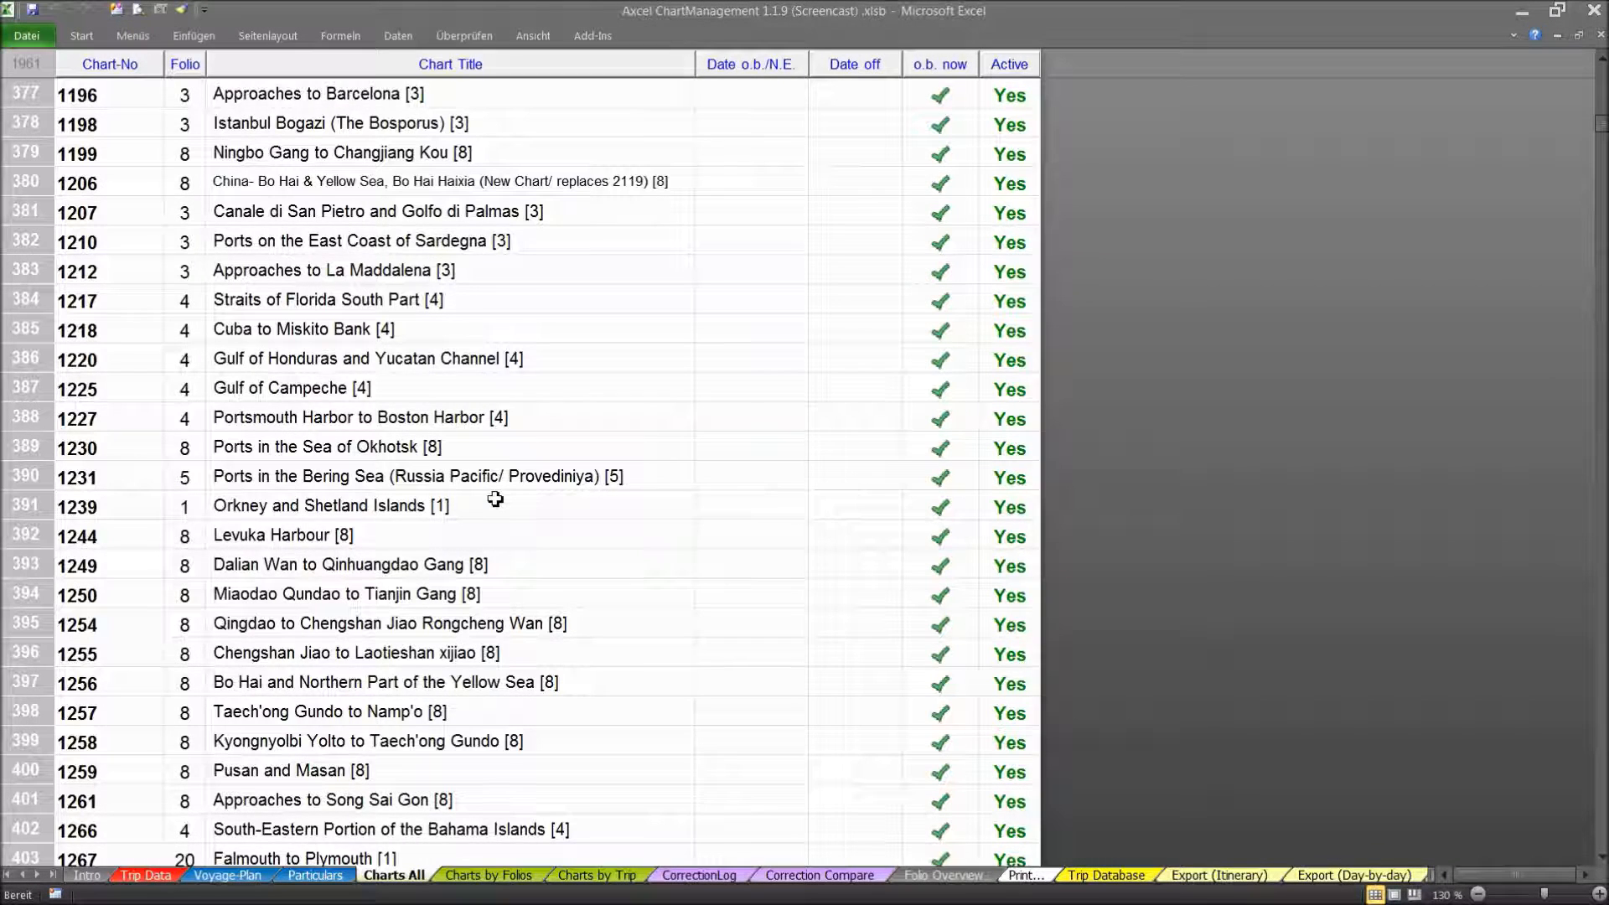
scroll(662, 485, "up", 12)
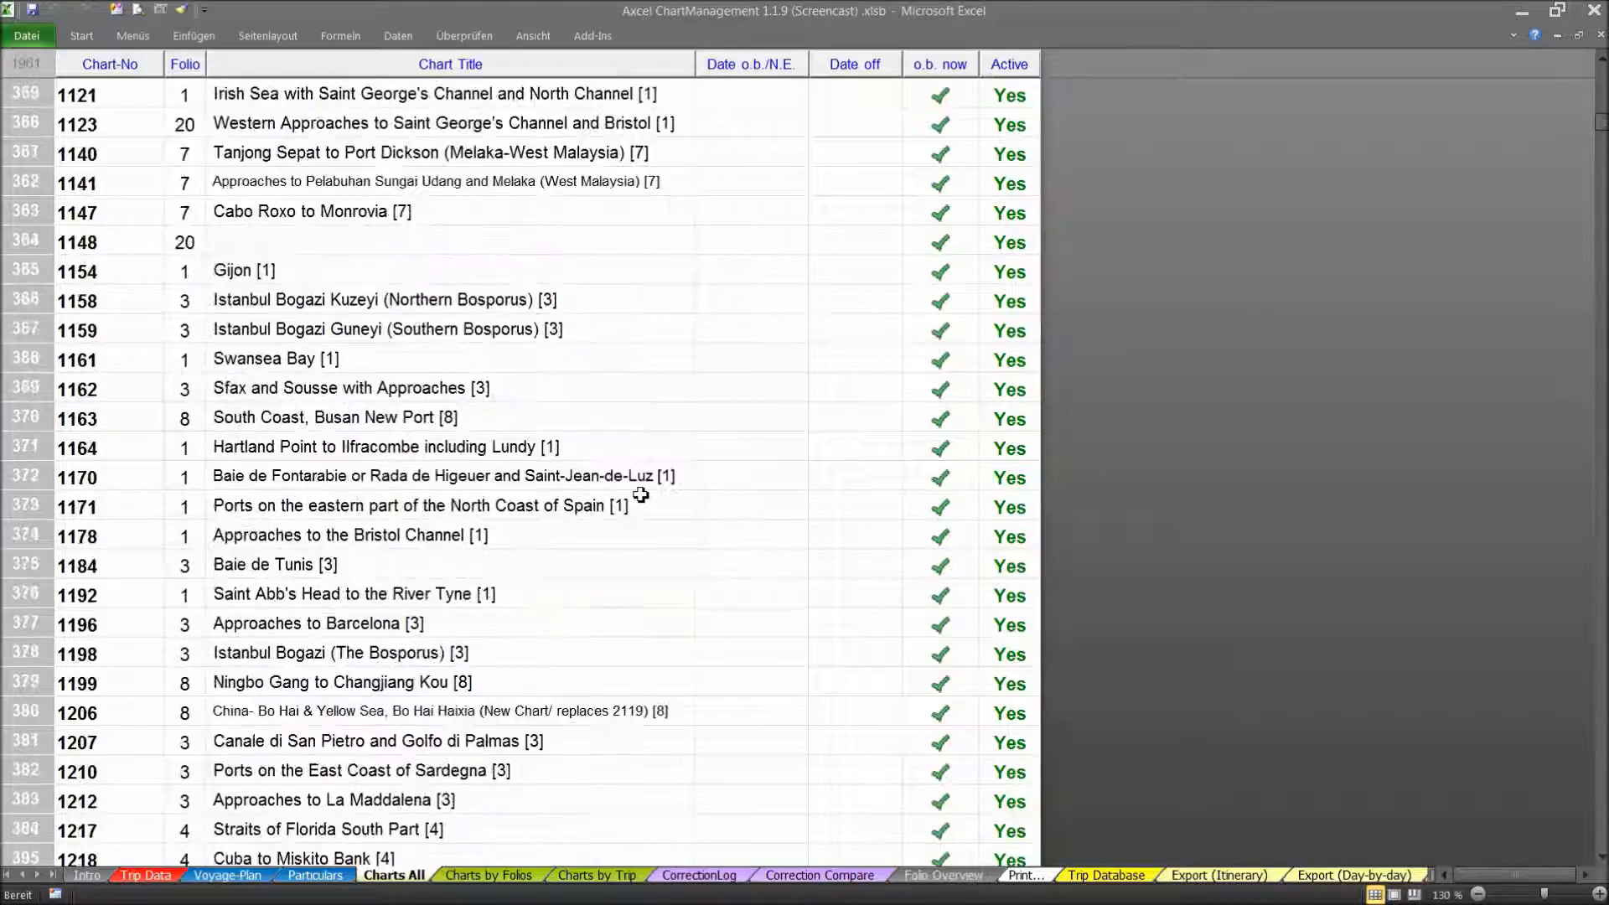
scroll(640, 494, "up", 7)
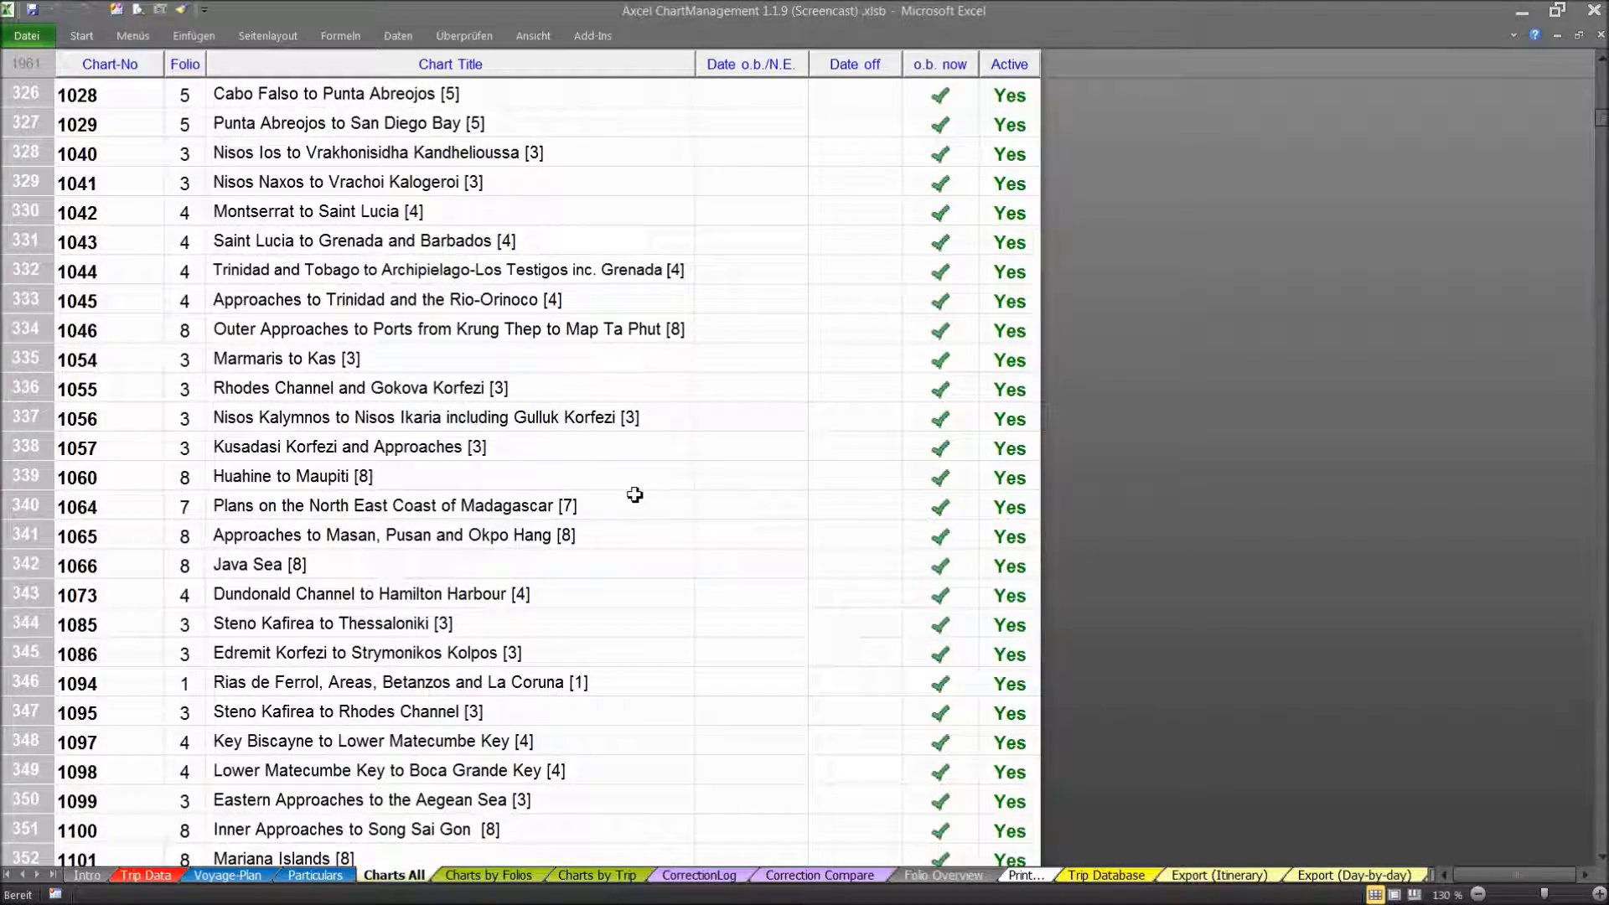
scroll(634, 494, "up", 5)
scroll(634, 494, "up", 20)
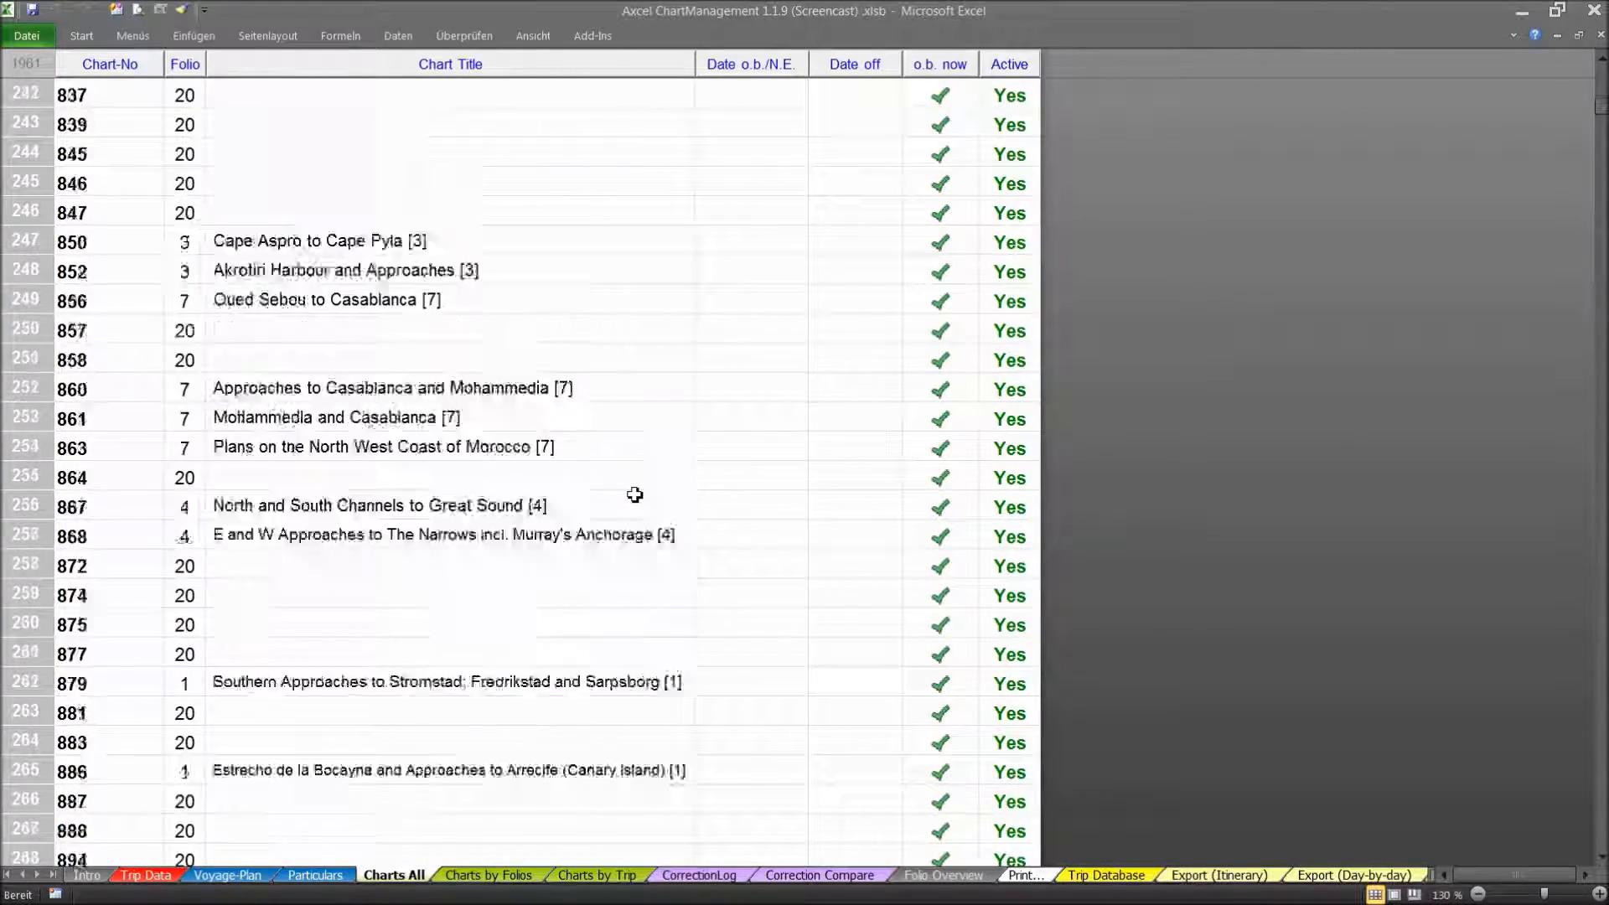
scroll(634, 494, "up", 20)
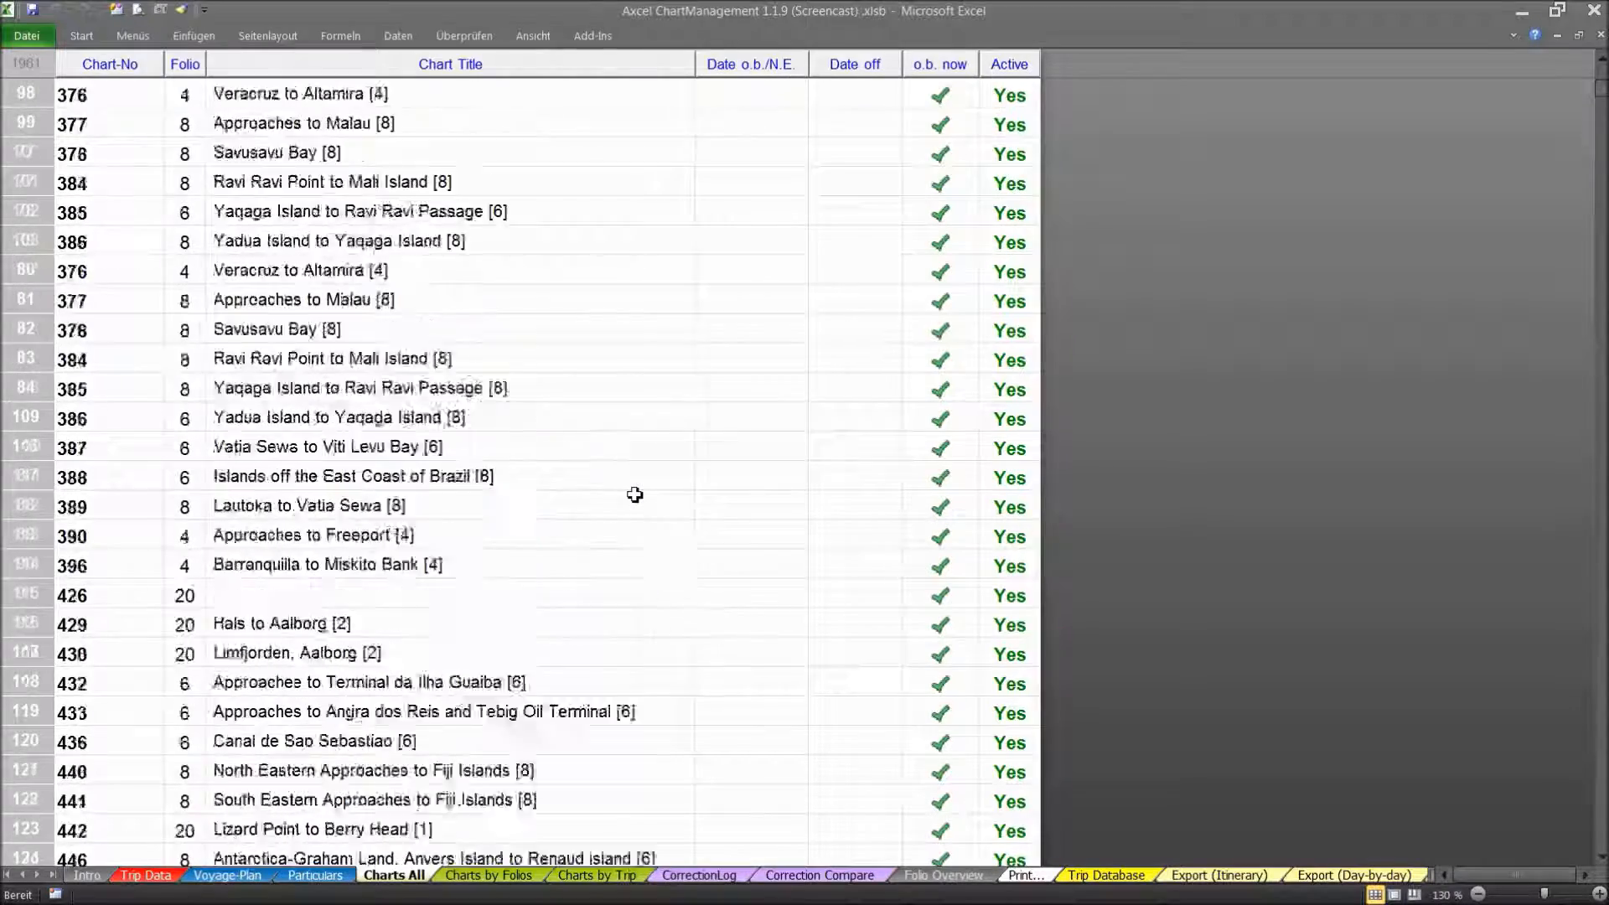
scroll(635, 494, "up", 20)
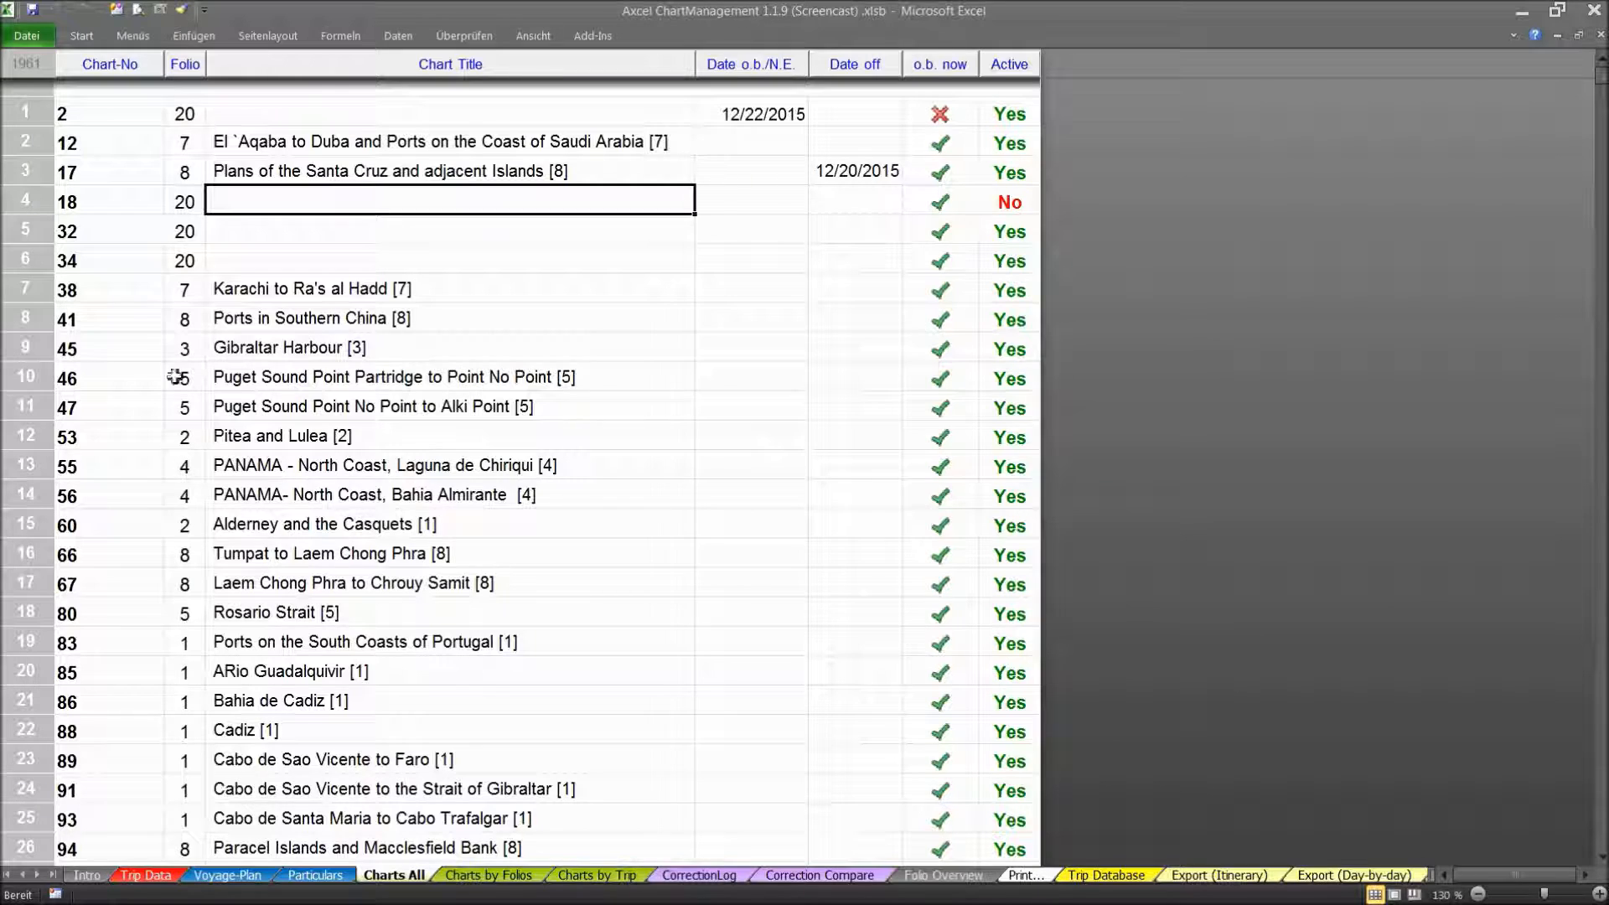
- Set the folio of chart 18 to 17
left_click(185, 202)
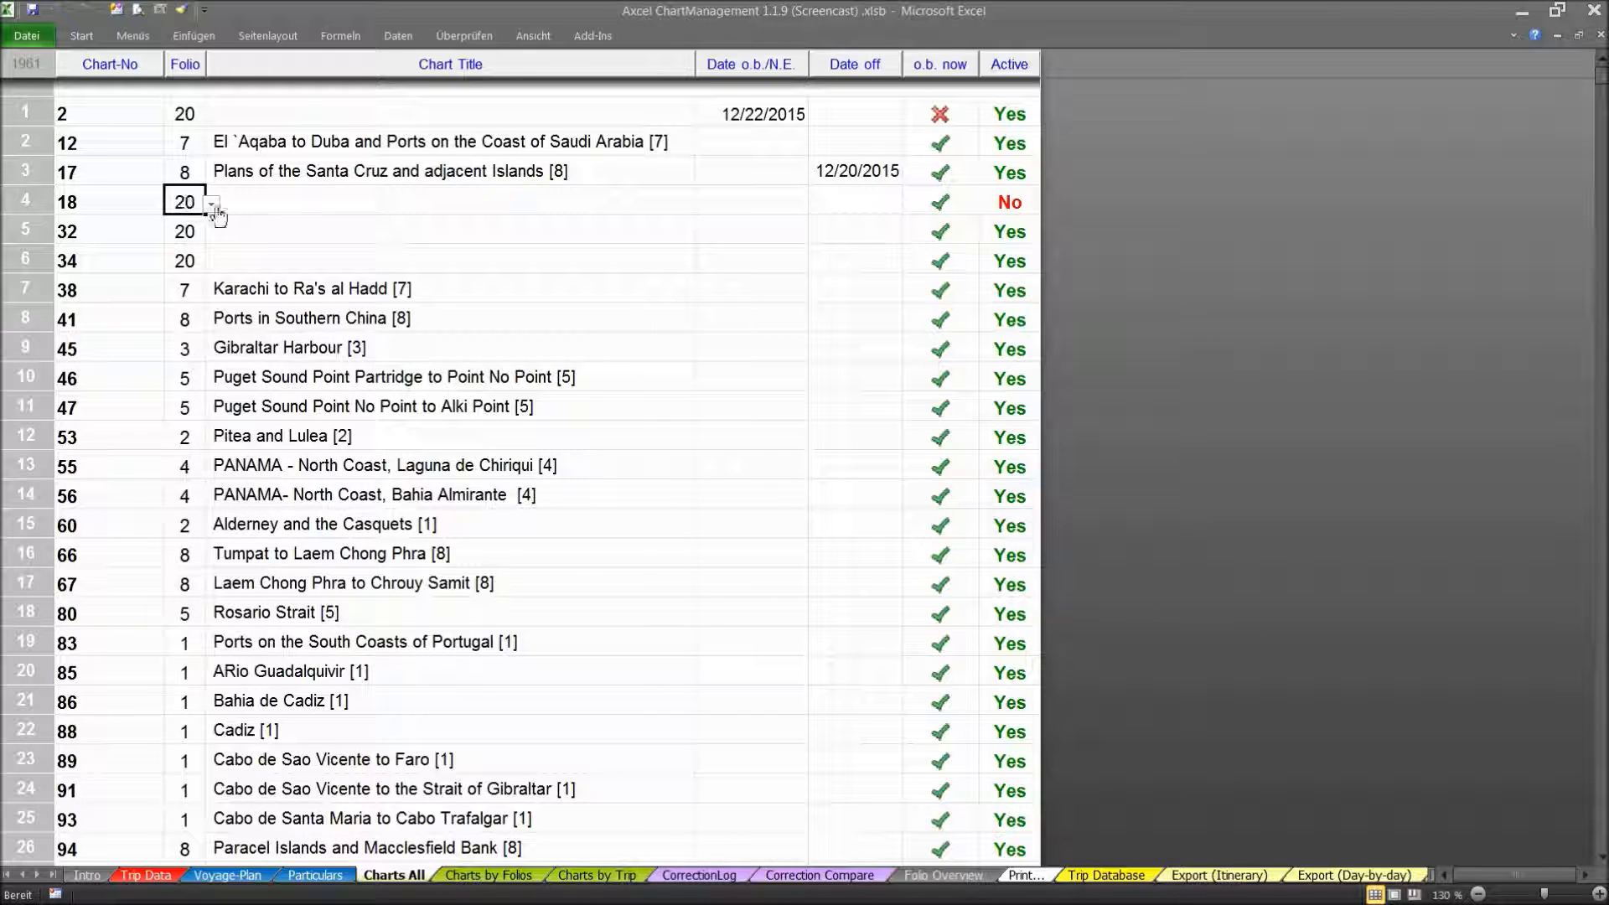
left_click(212, 205)
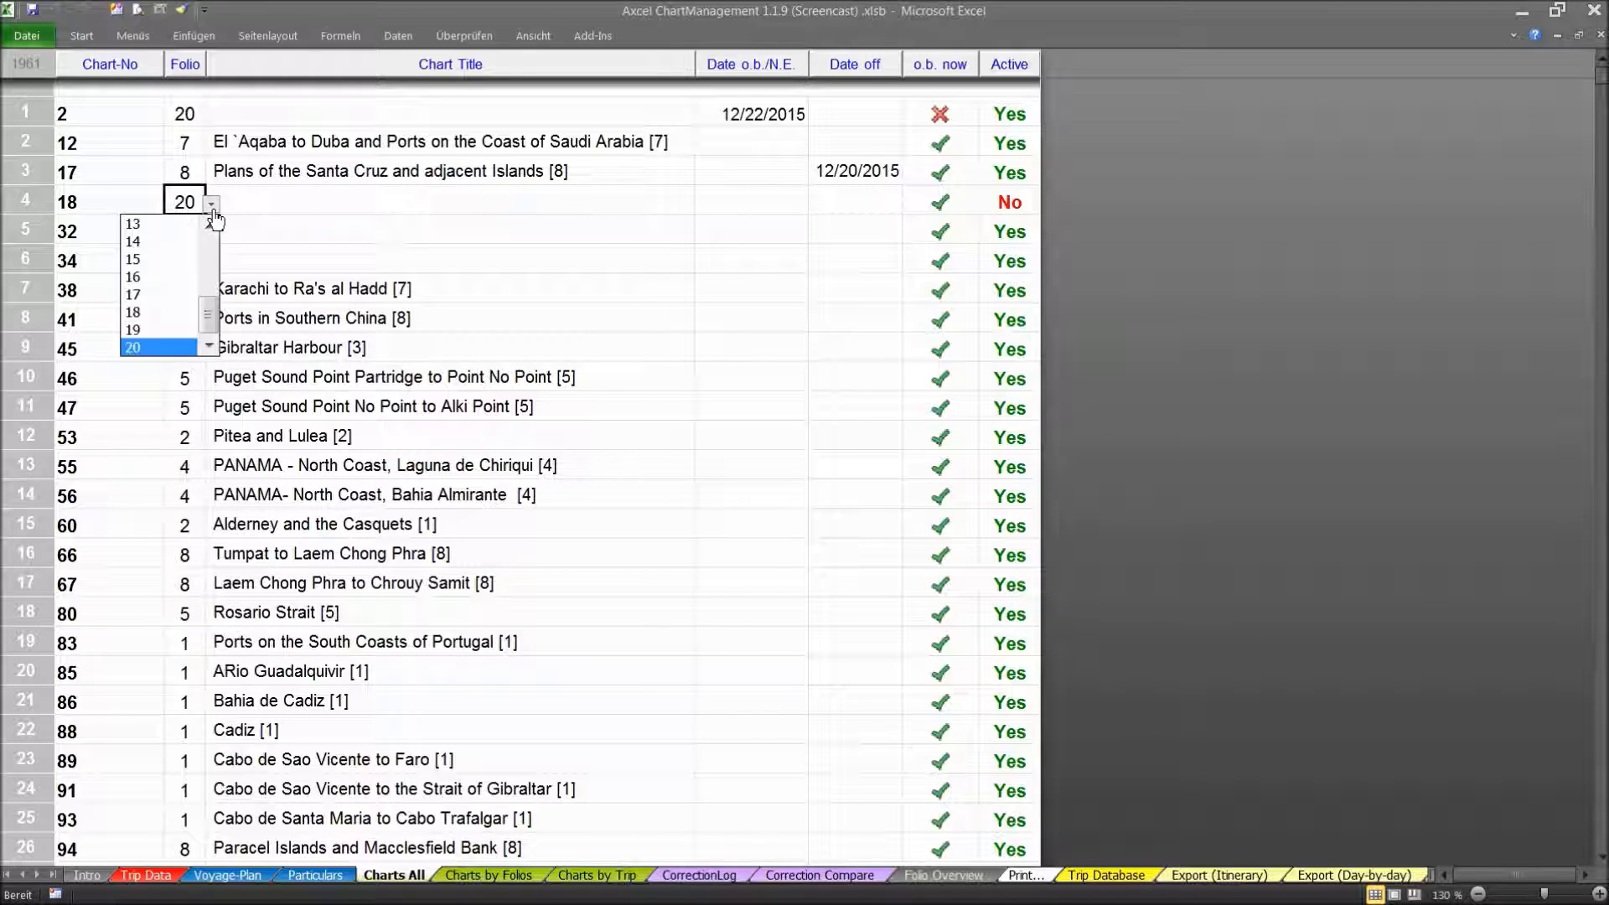
key("Up")
key("Up")
key("Up")
key("Return")
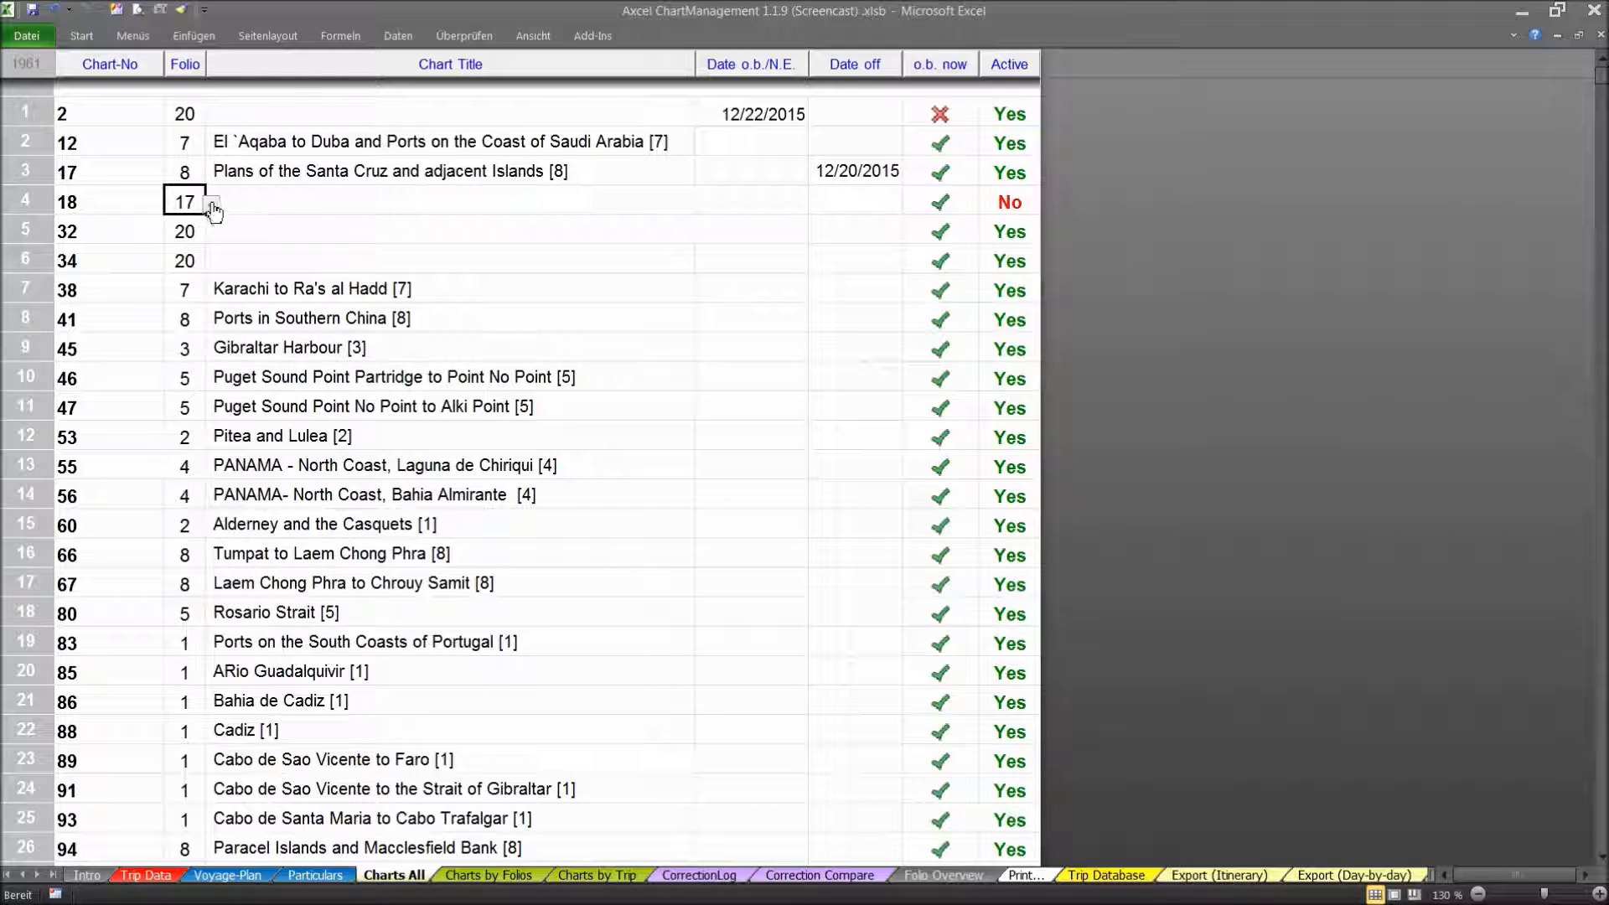
- Return chart 18 to folio 20
left_click(213, 207)
left_click(157, 348)
left_click(284, 197)
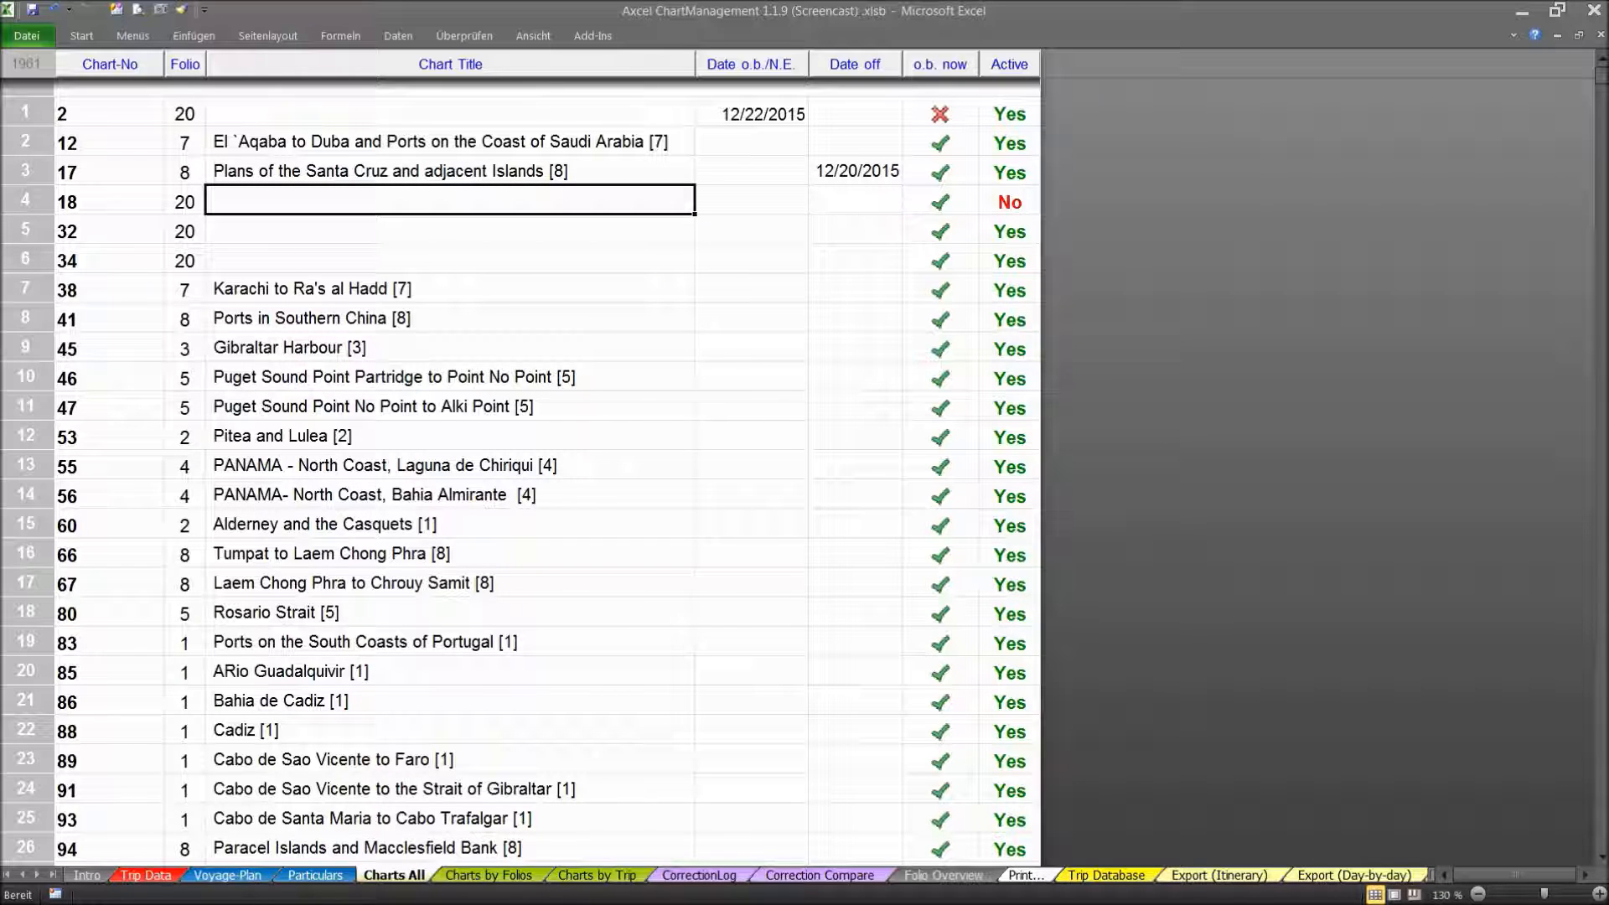
- Examine the Date o.b./N.E. and Date off cells of chart 18 and the Active cell of chart 17
scroll(431, 618, "down", 3)
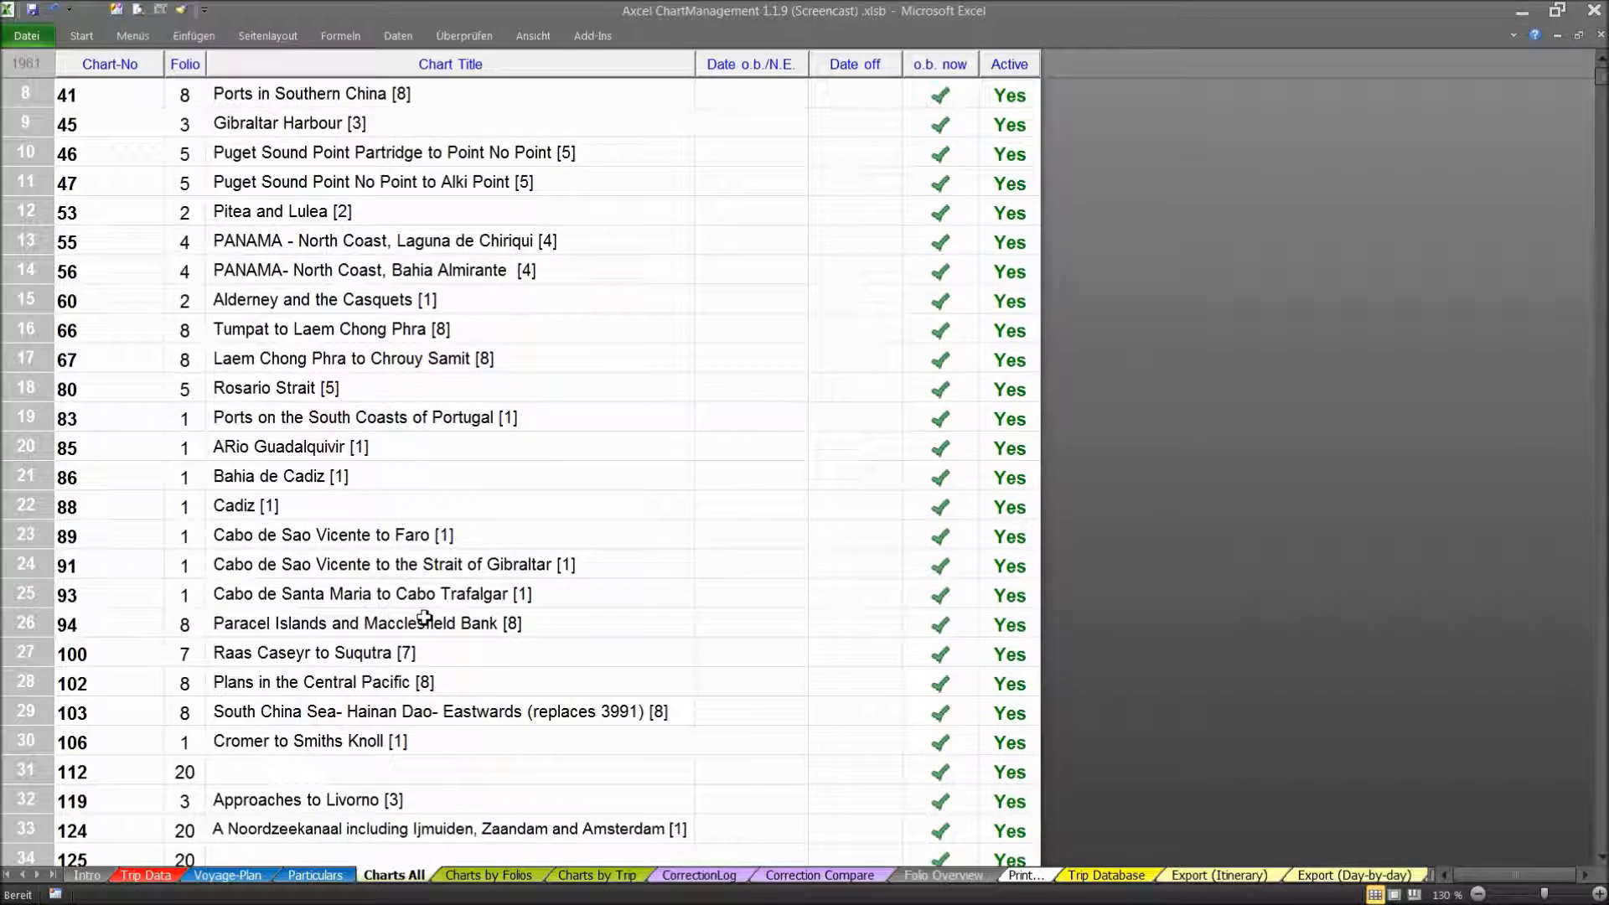
scroll(425, 618, "up", 3)
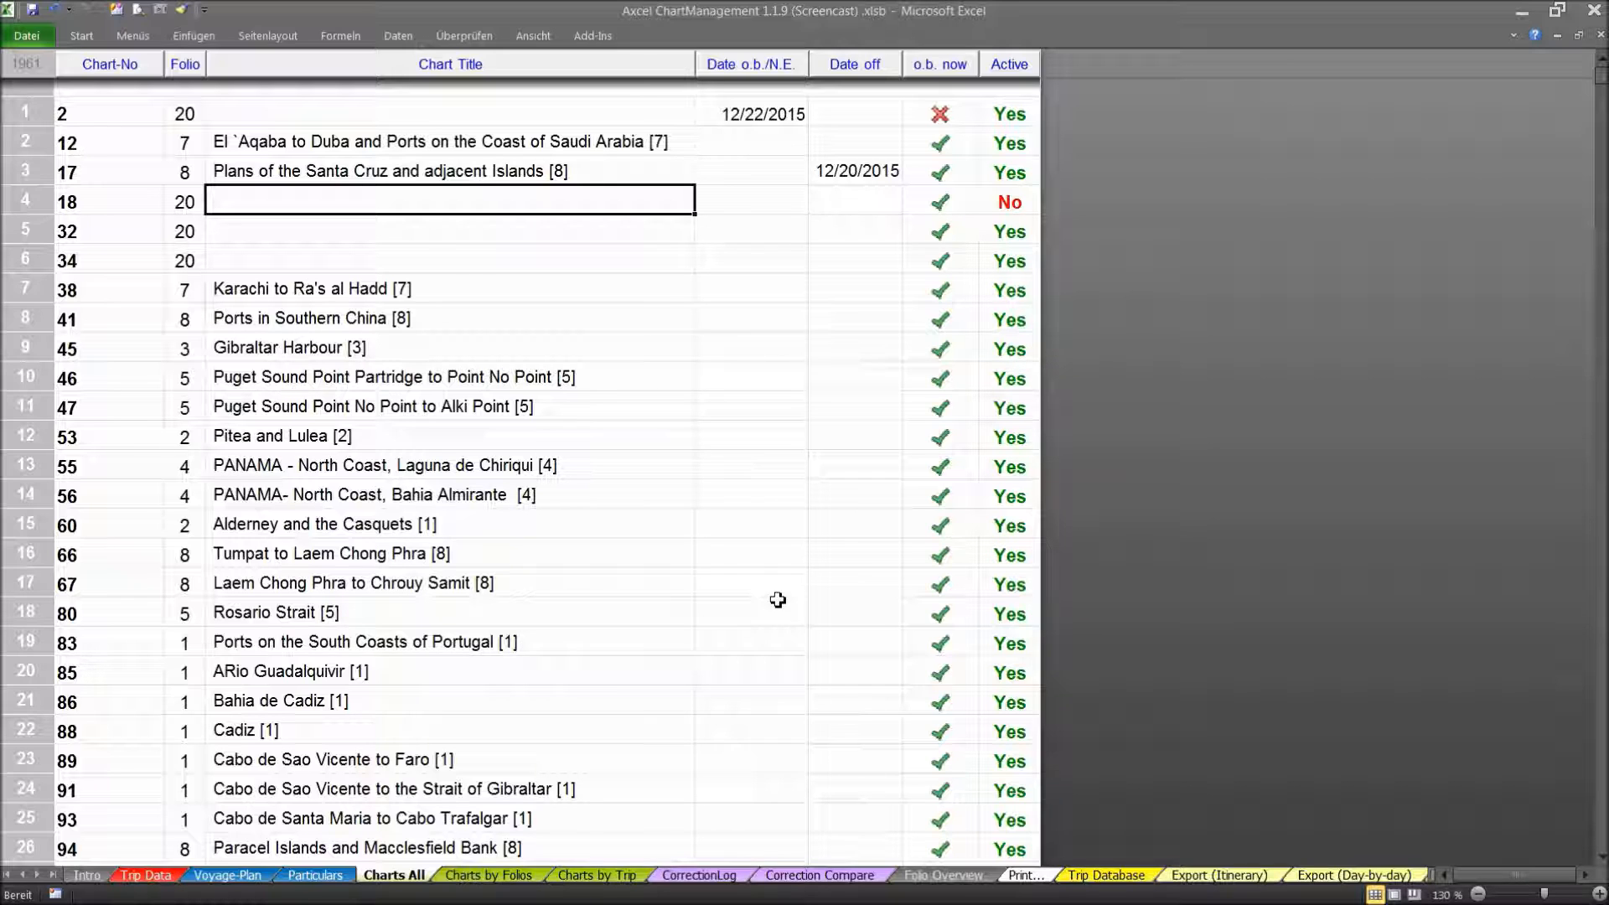
left_click(748, 198)
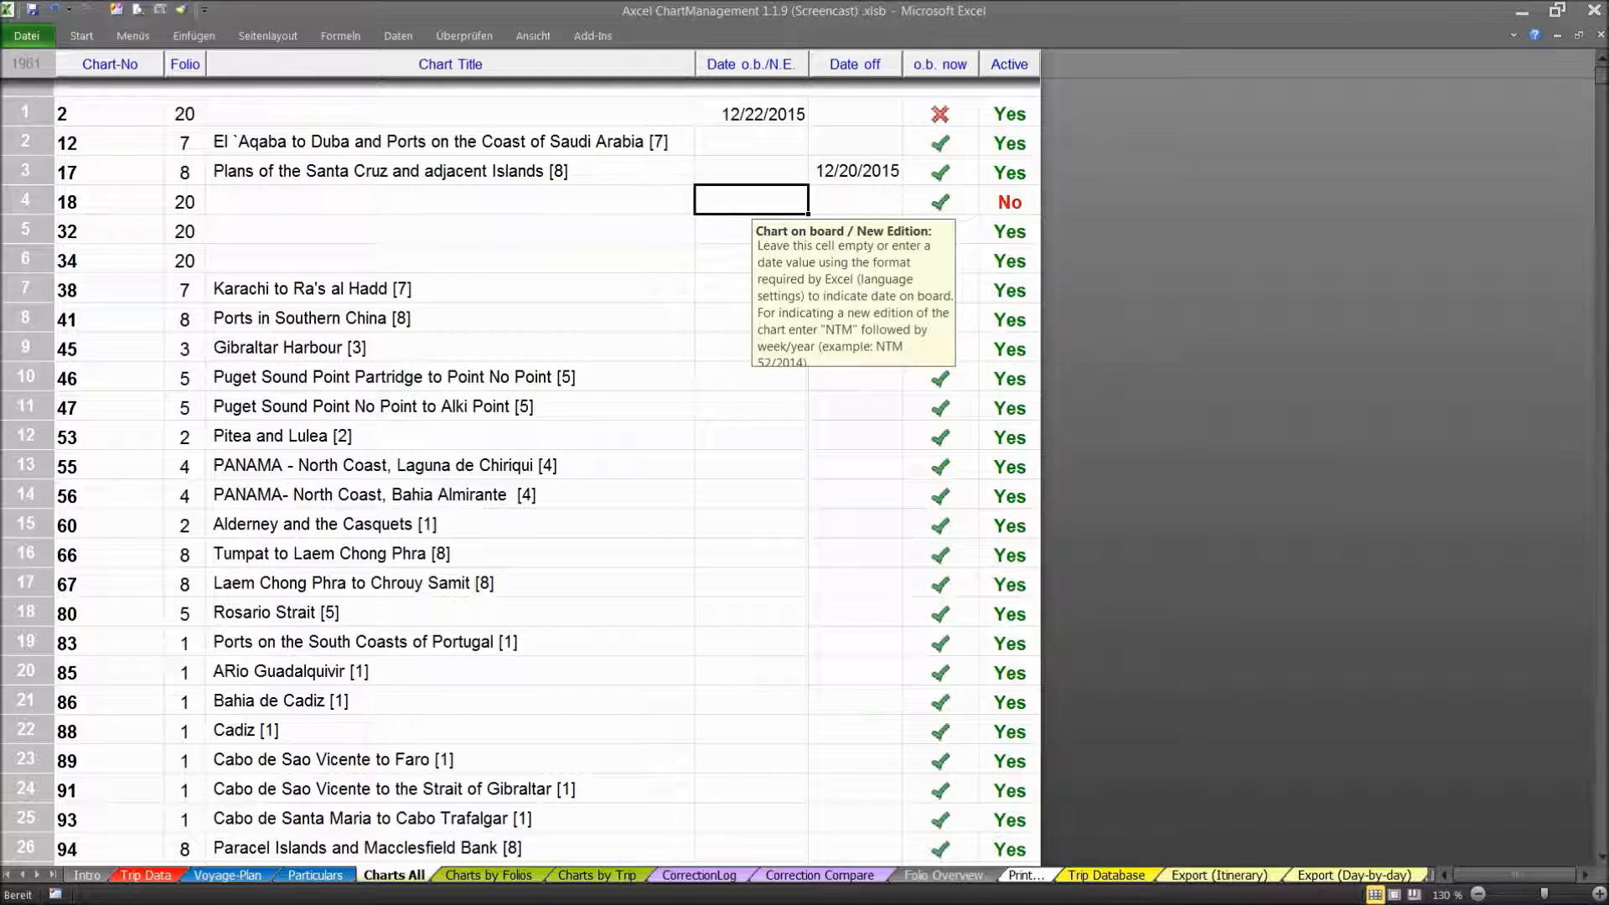
left_click(842, 201)
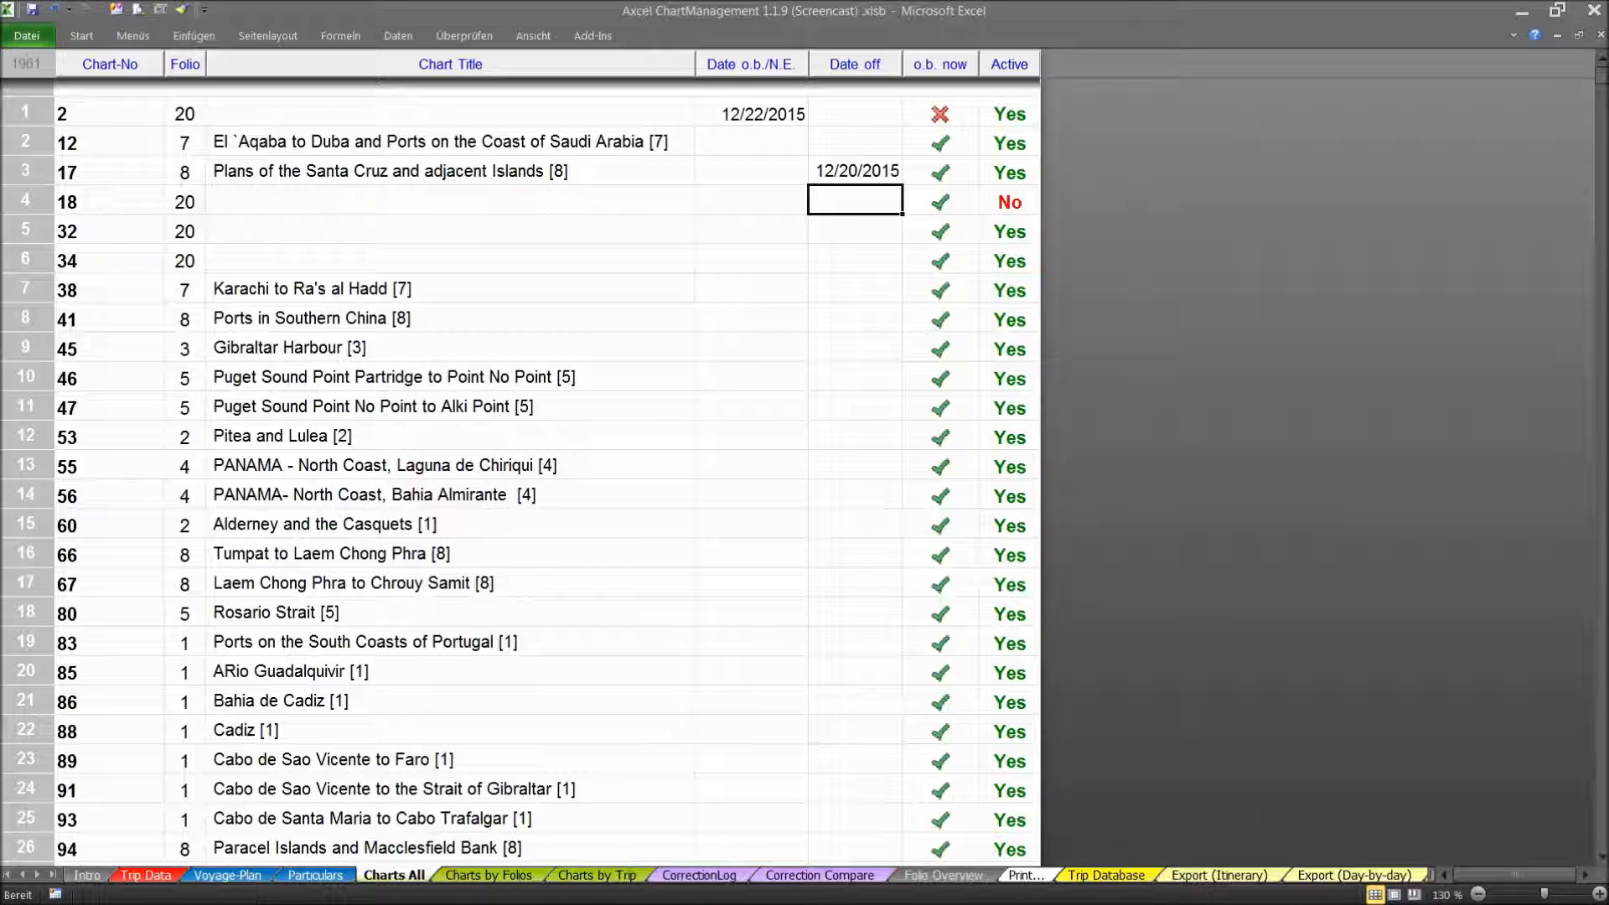
left_click(1019, 171)
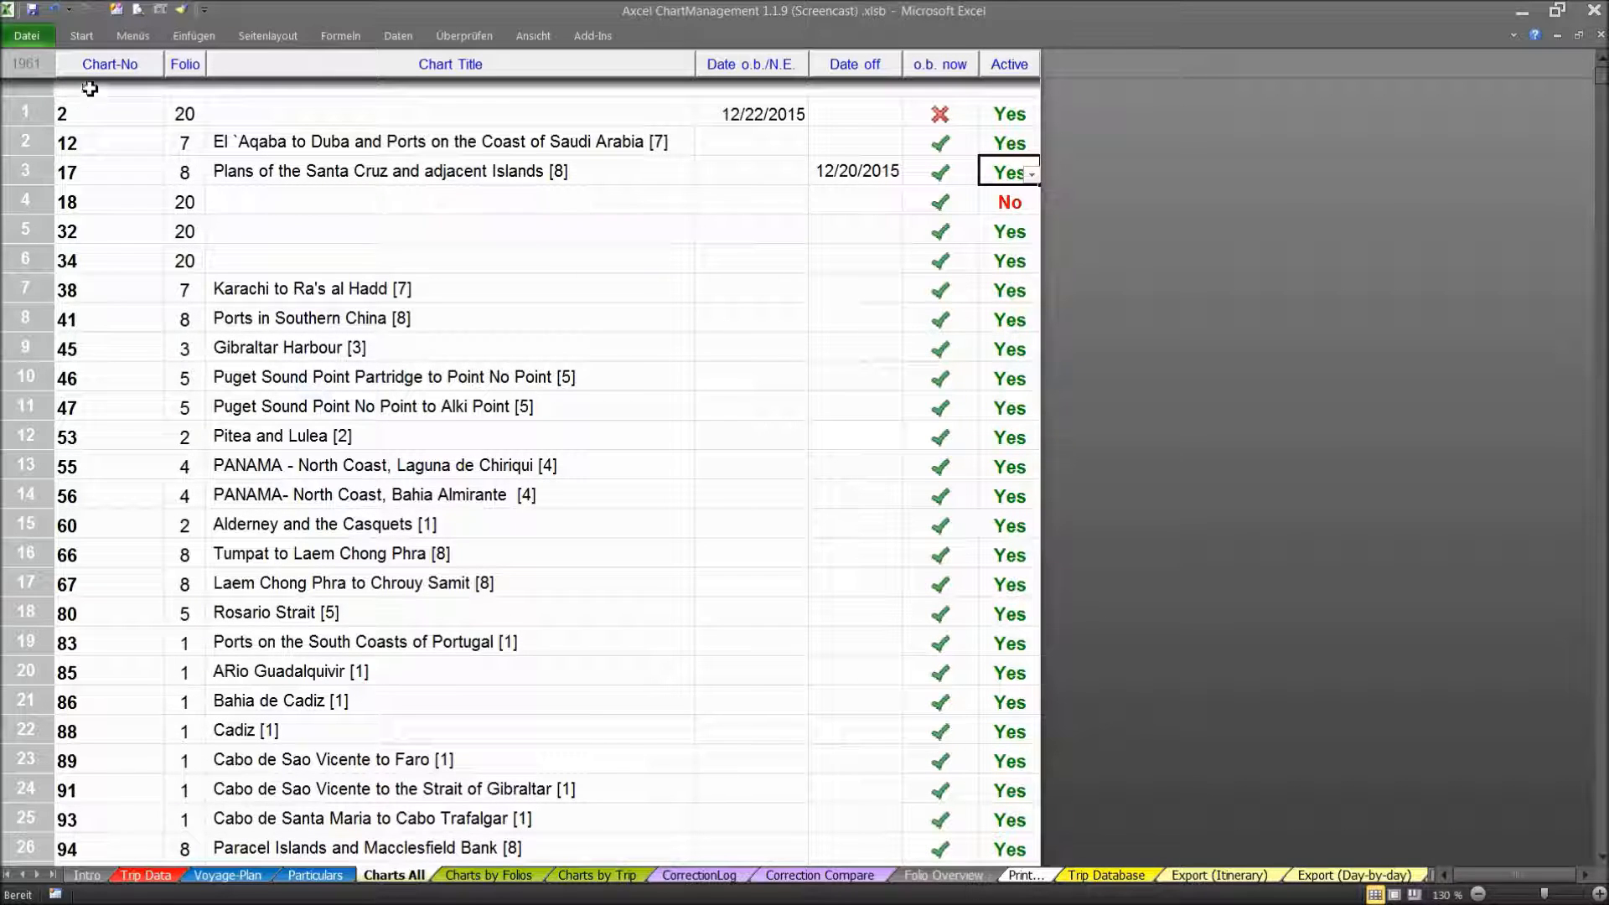
- Sort the chart list by folio, chart title and on-board date, and return it to chart number order
left_click(188, 66)
left_click(385, 71)
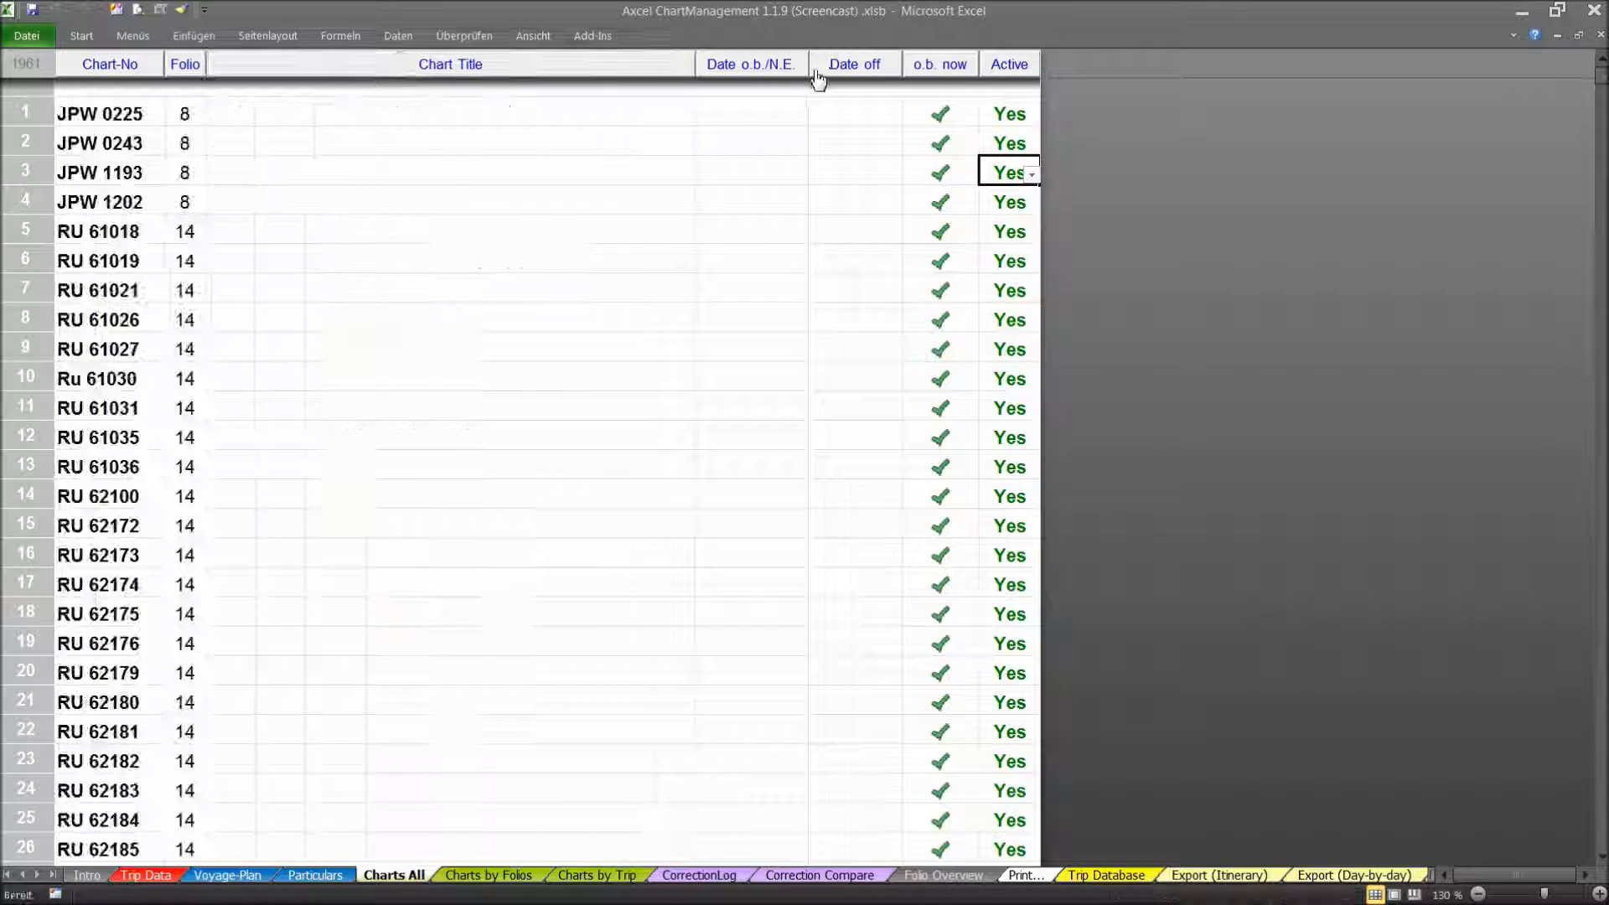
left_click(769, 67)
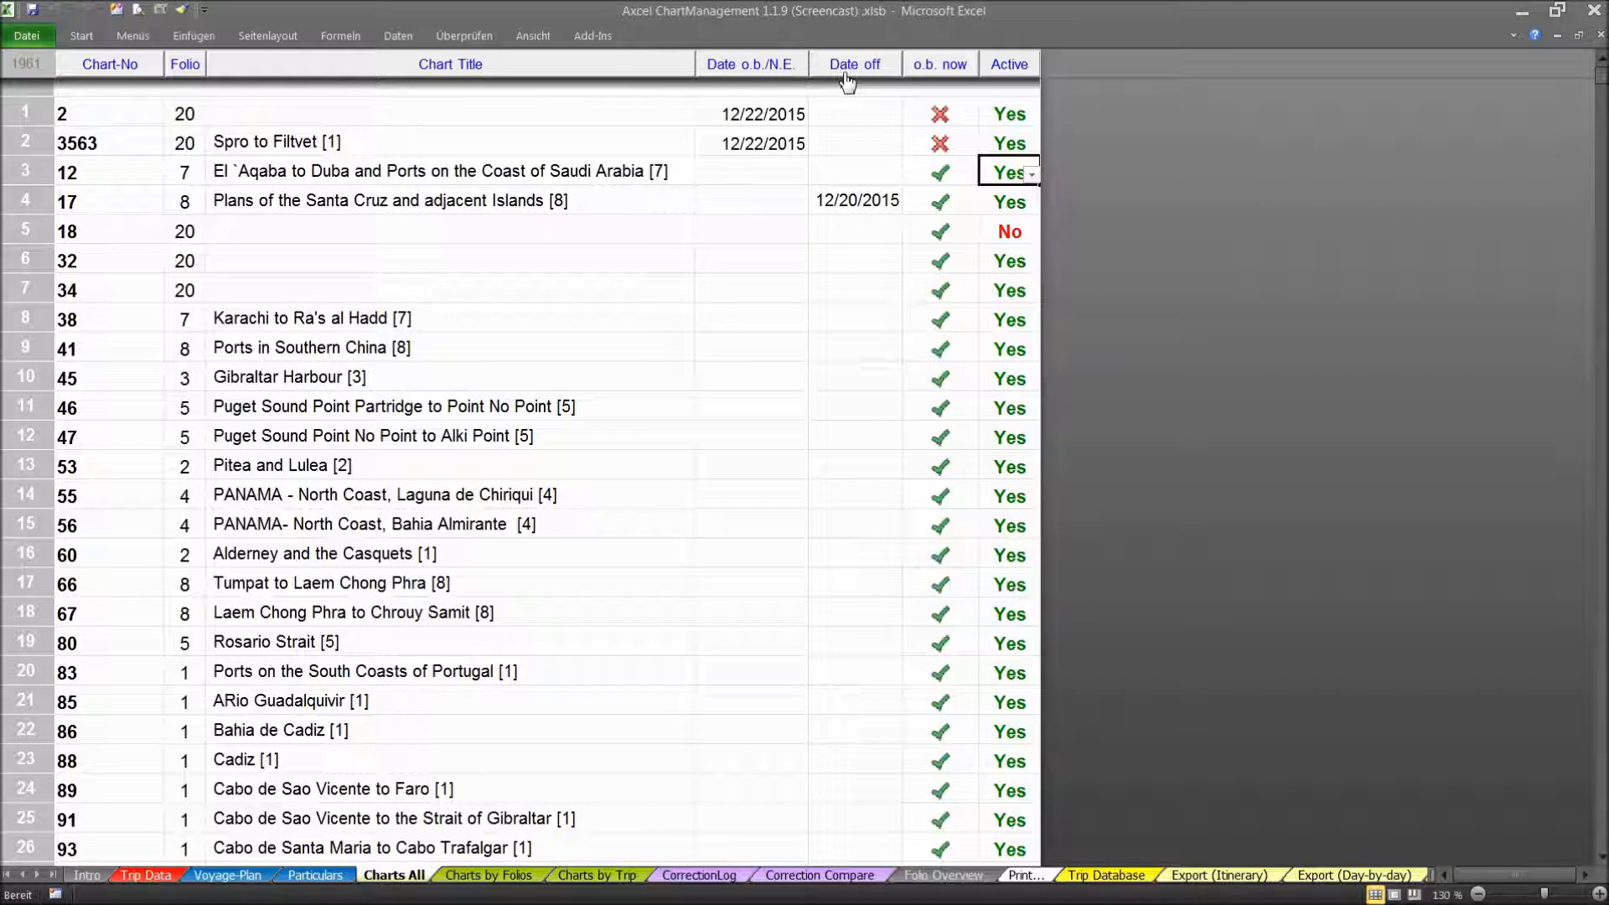
left_click(111, 65)
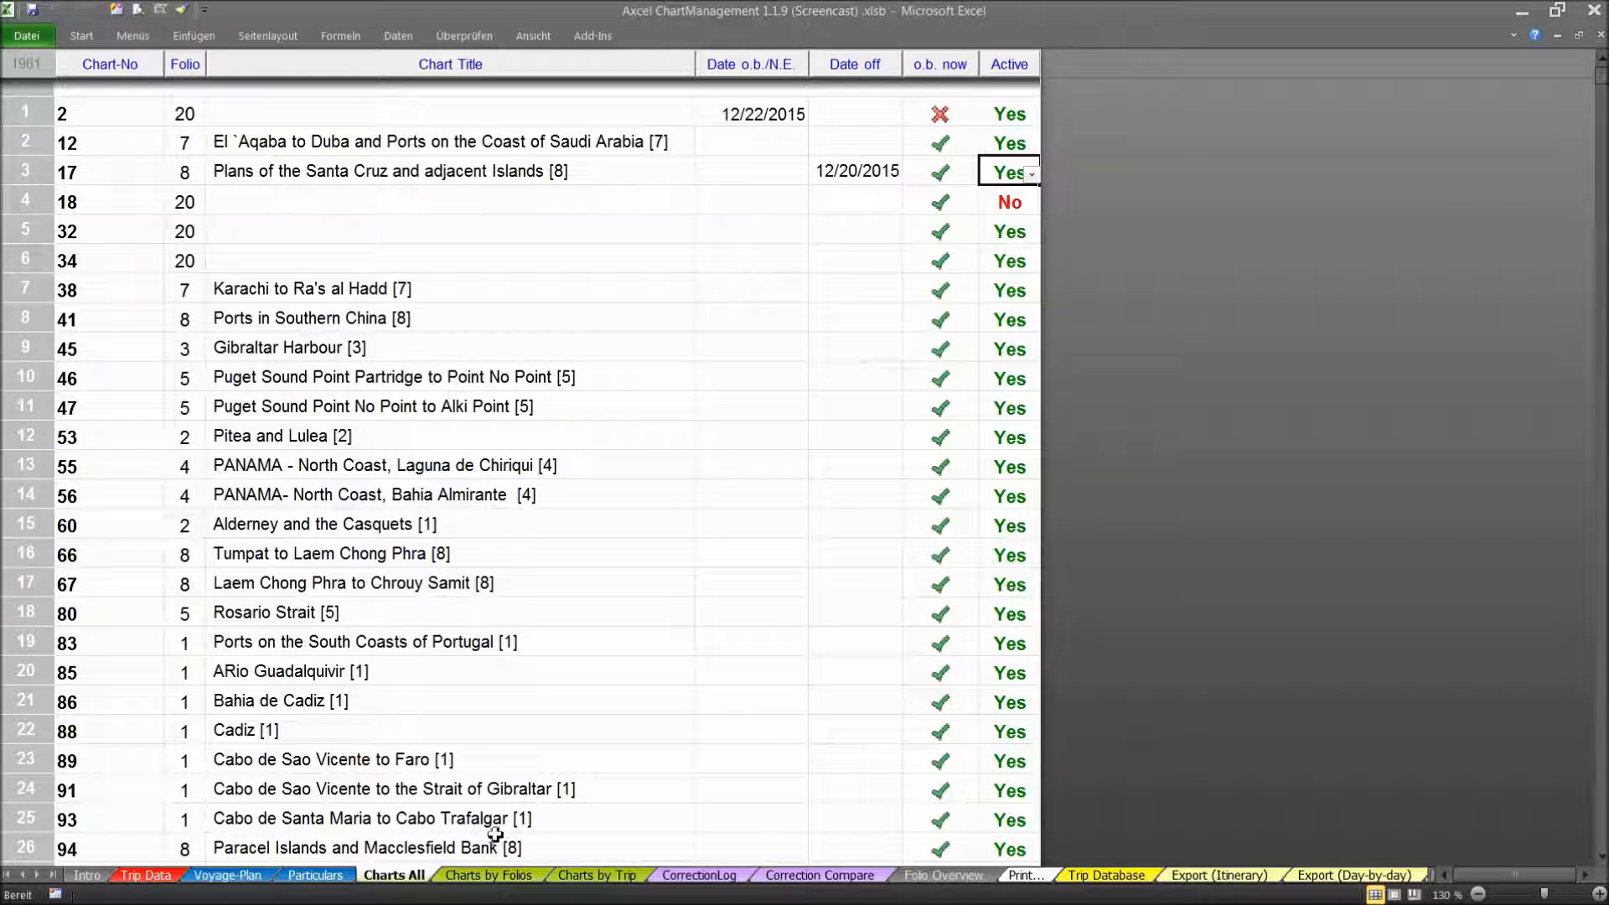
- Open the Charts by Folios sheet and jump to Folio 1
left_click(491, 880)
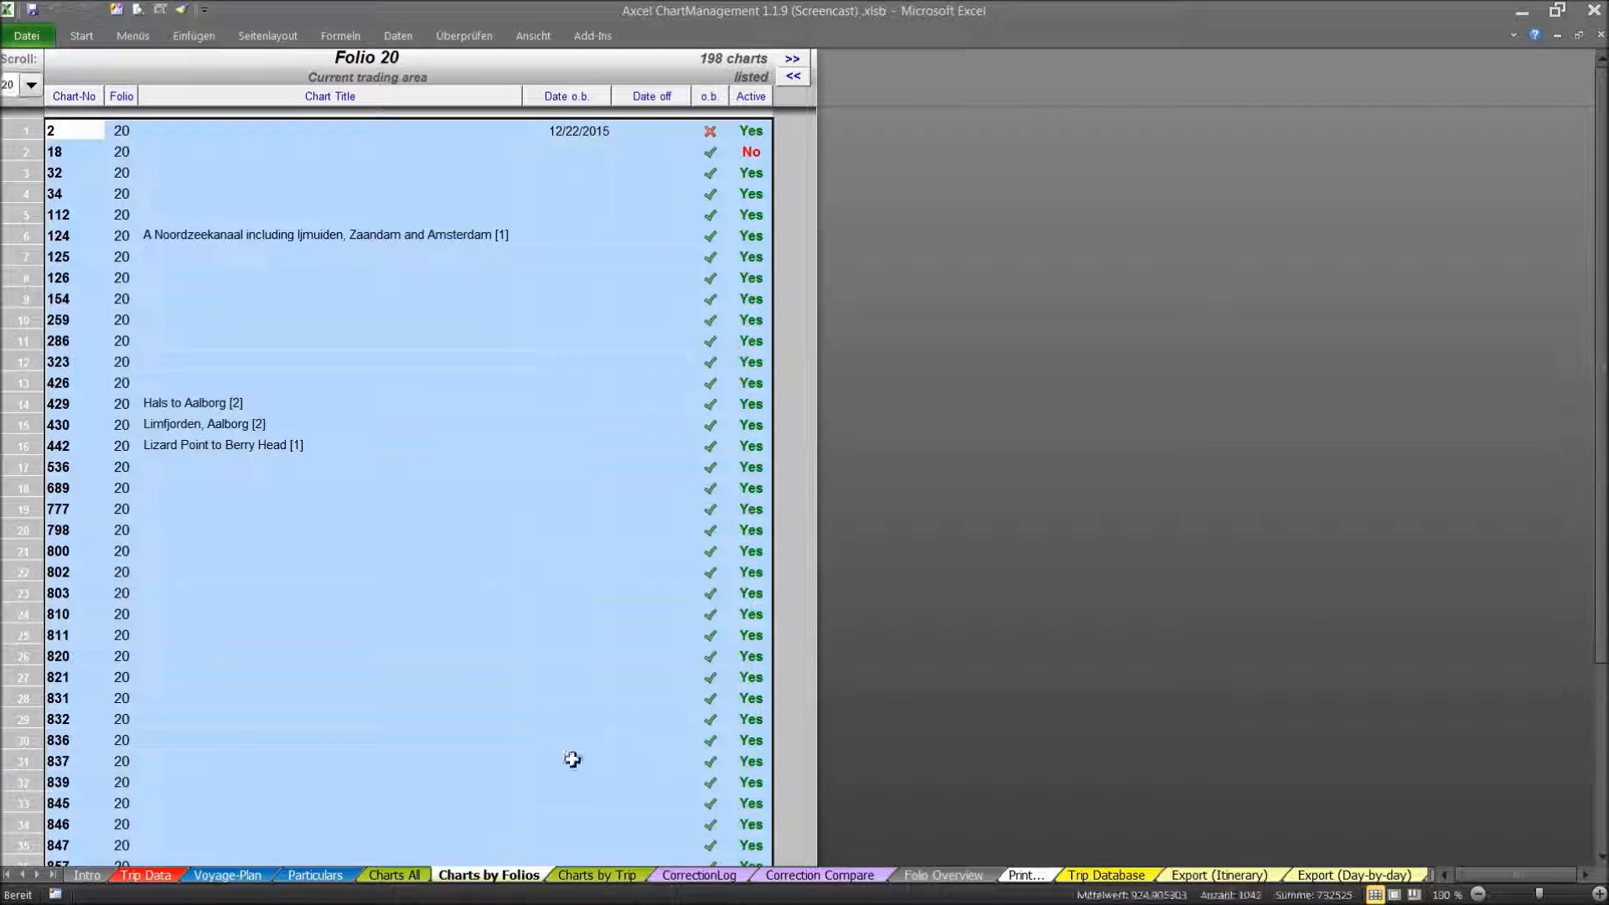
left_click(37, 87)
left_click(23, 105)
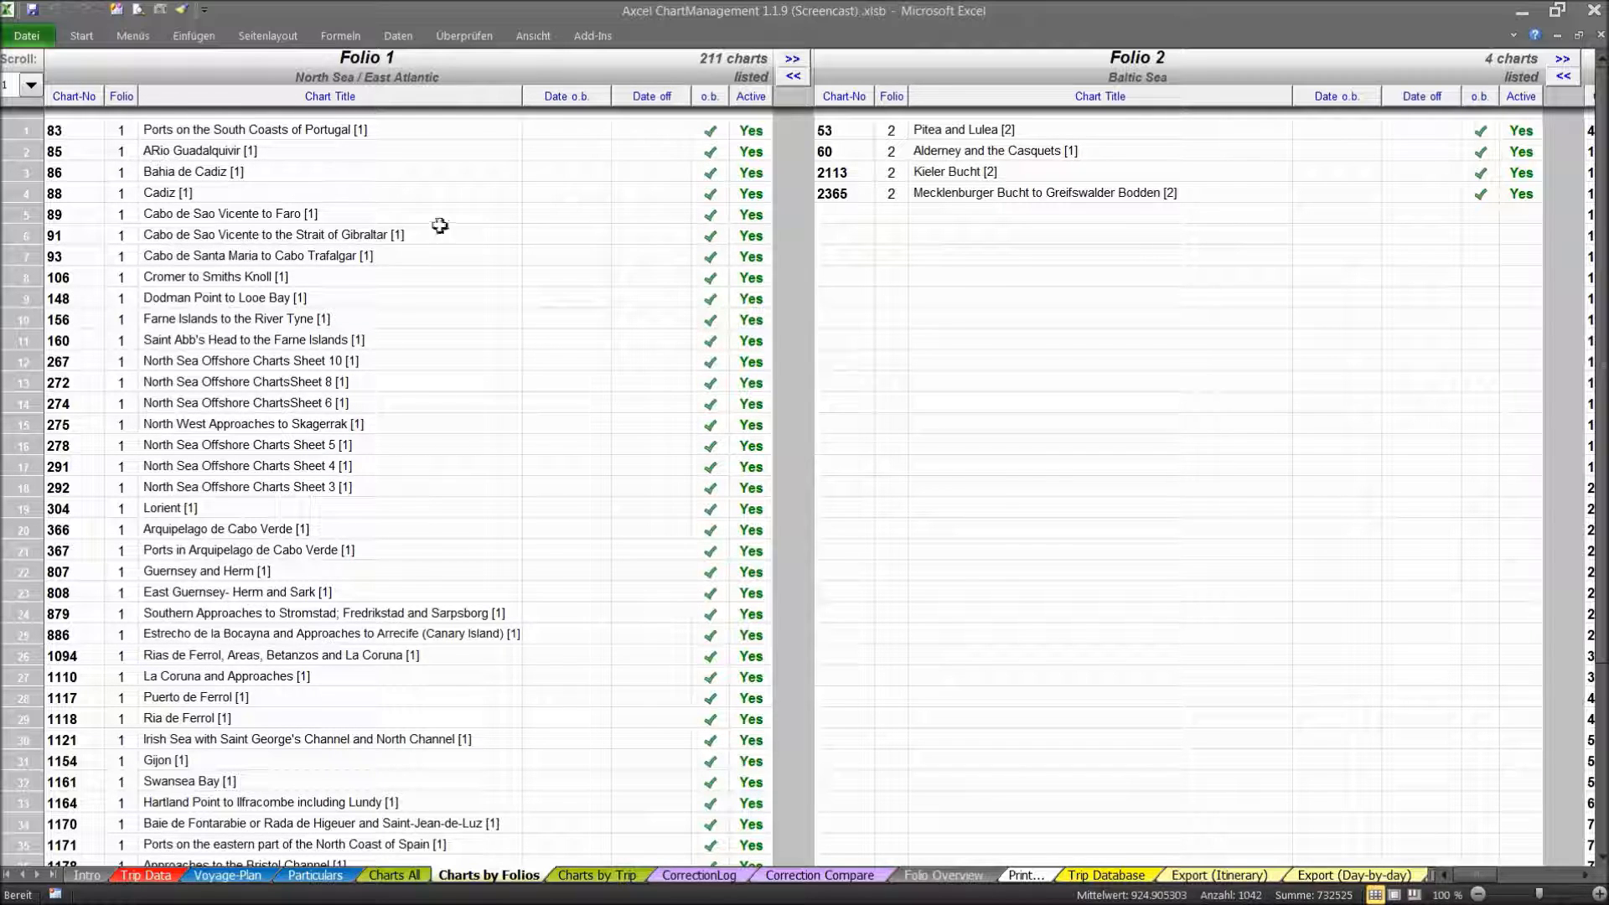
- Move chart 83 from Folio 1 to Folio 2 on the Charts by Folios sheet
left_click(122, 130)
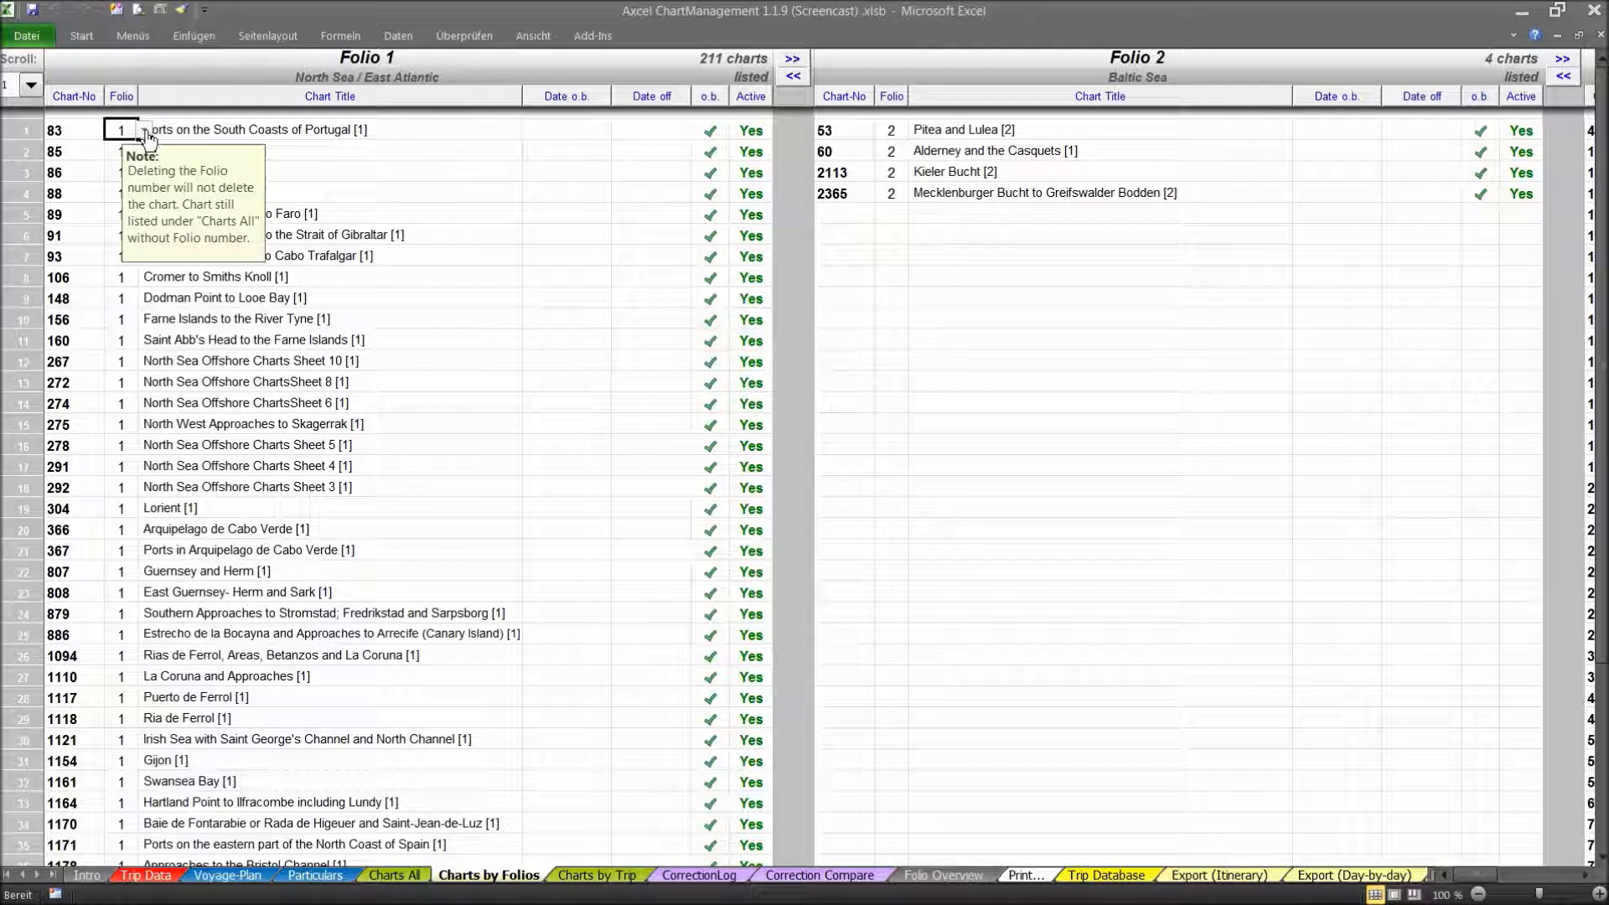
left_click(146, 131)
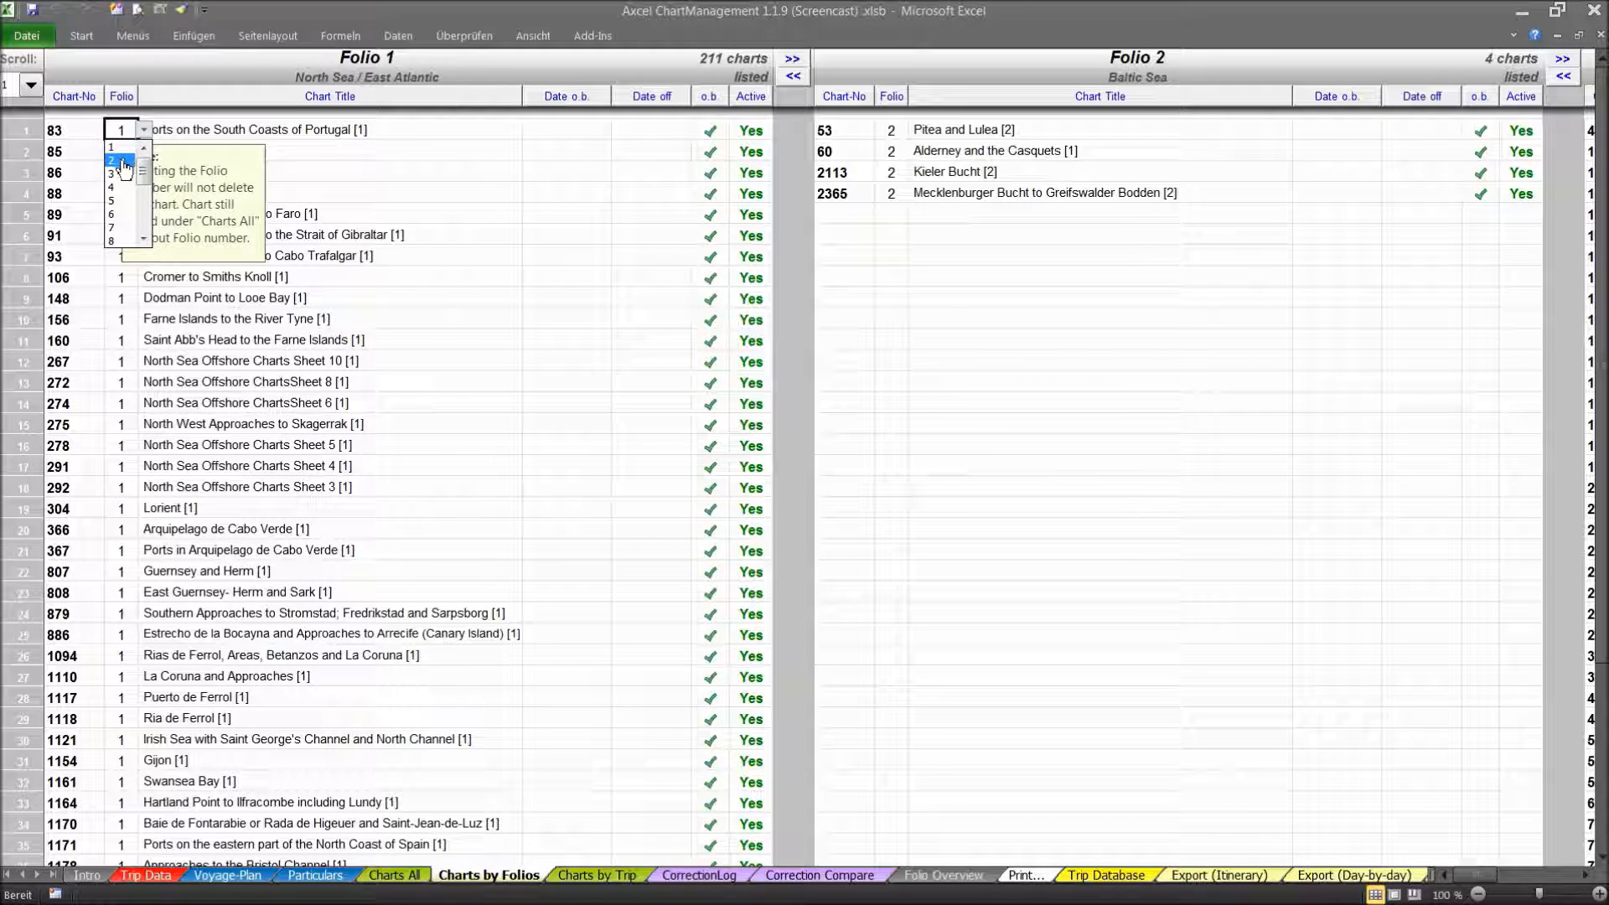
left_click(124, 167)
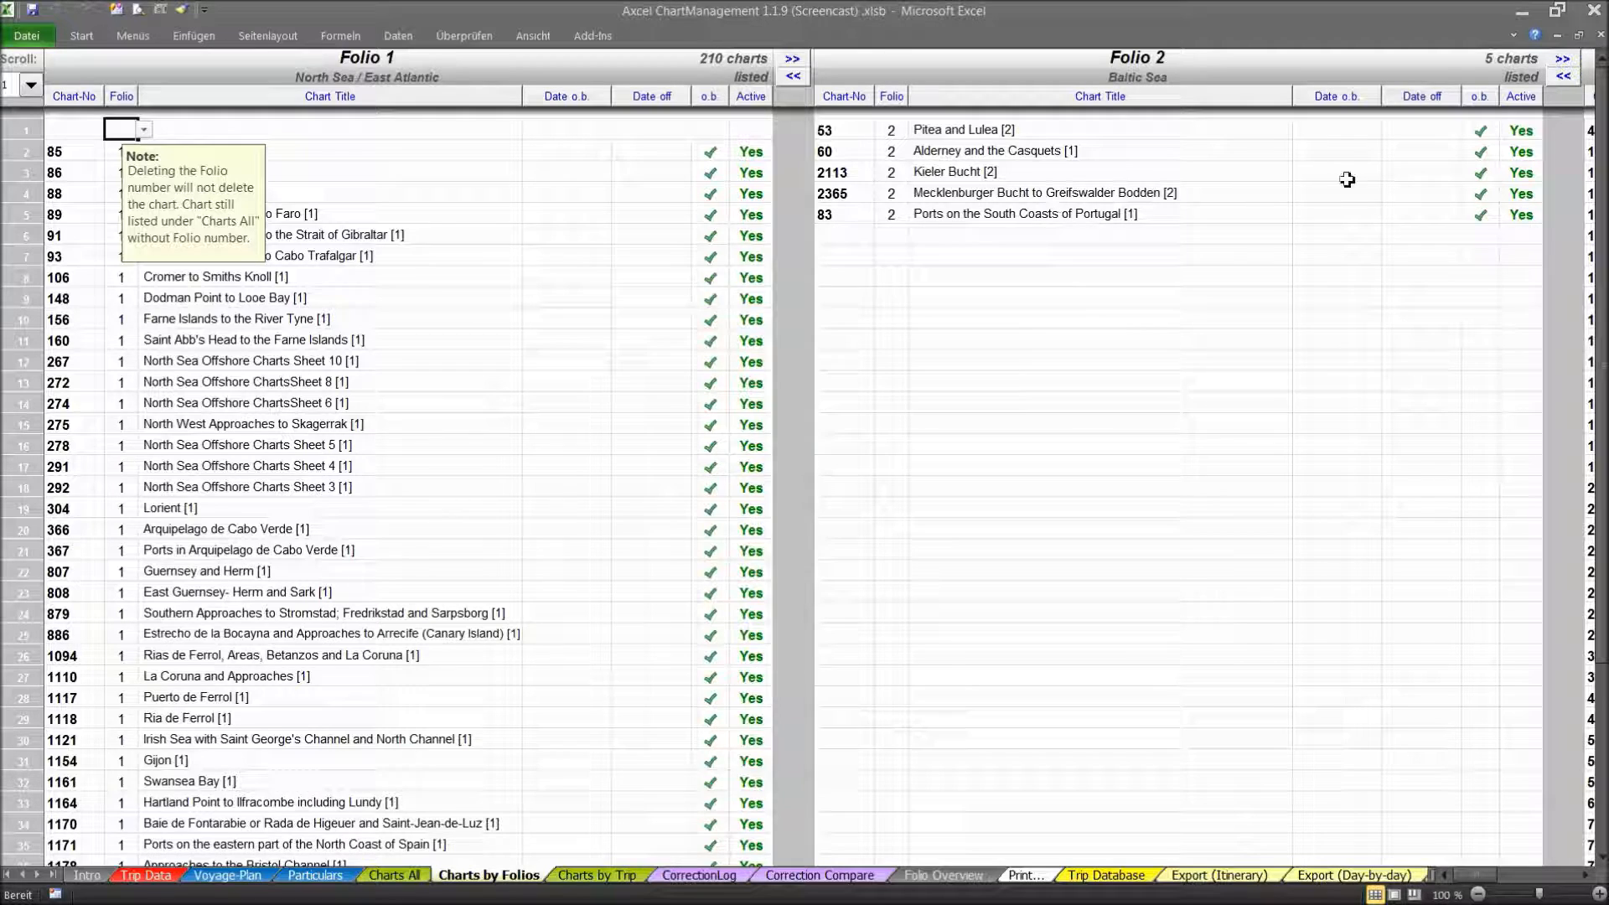
- Move chart 83 in the Folio 2 list back to Folio 1
left_click(895, 216)
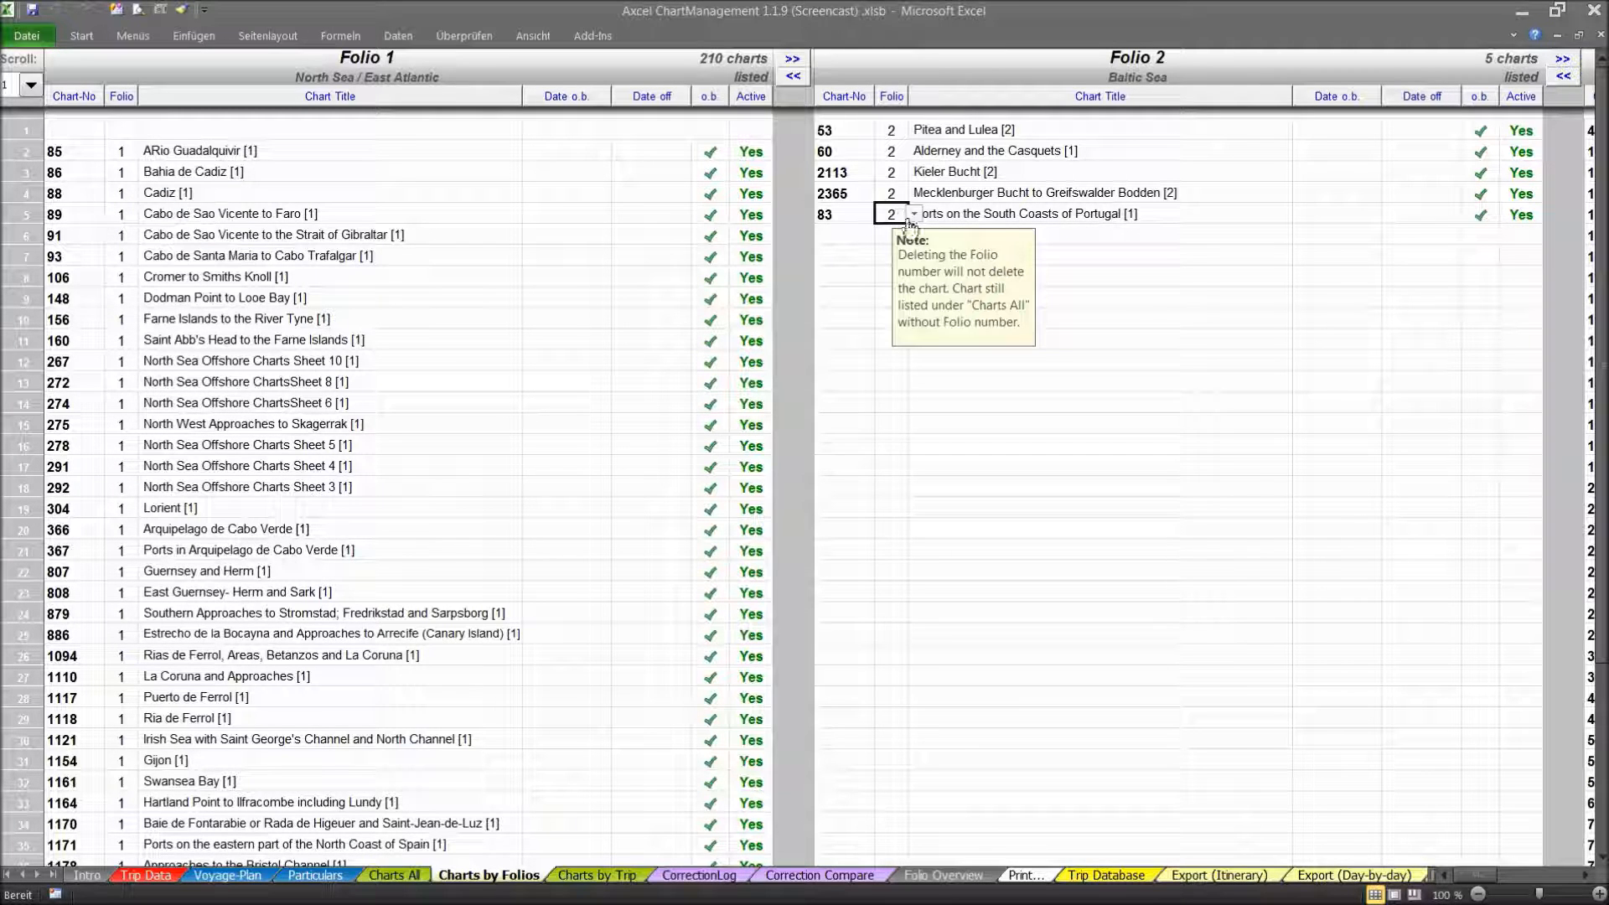
left_click(914, 214)
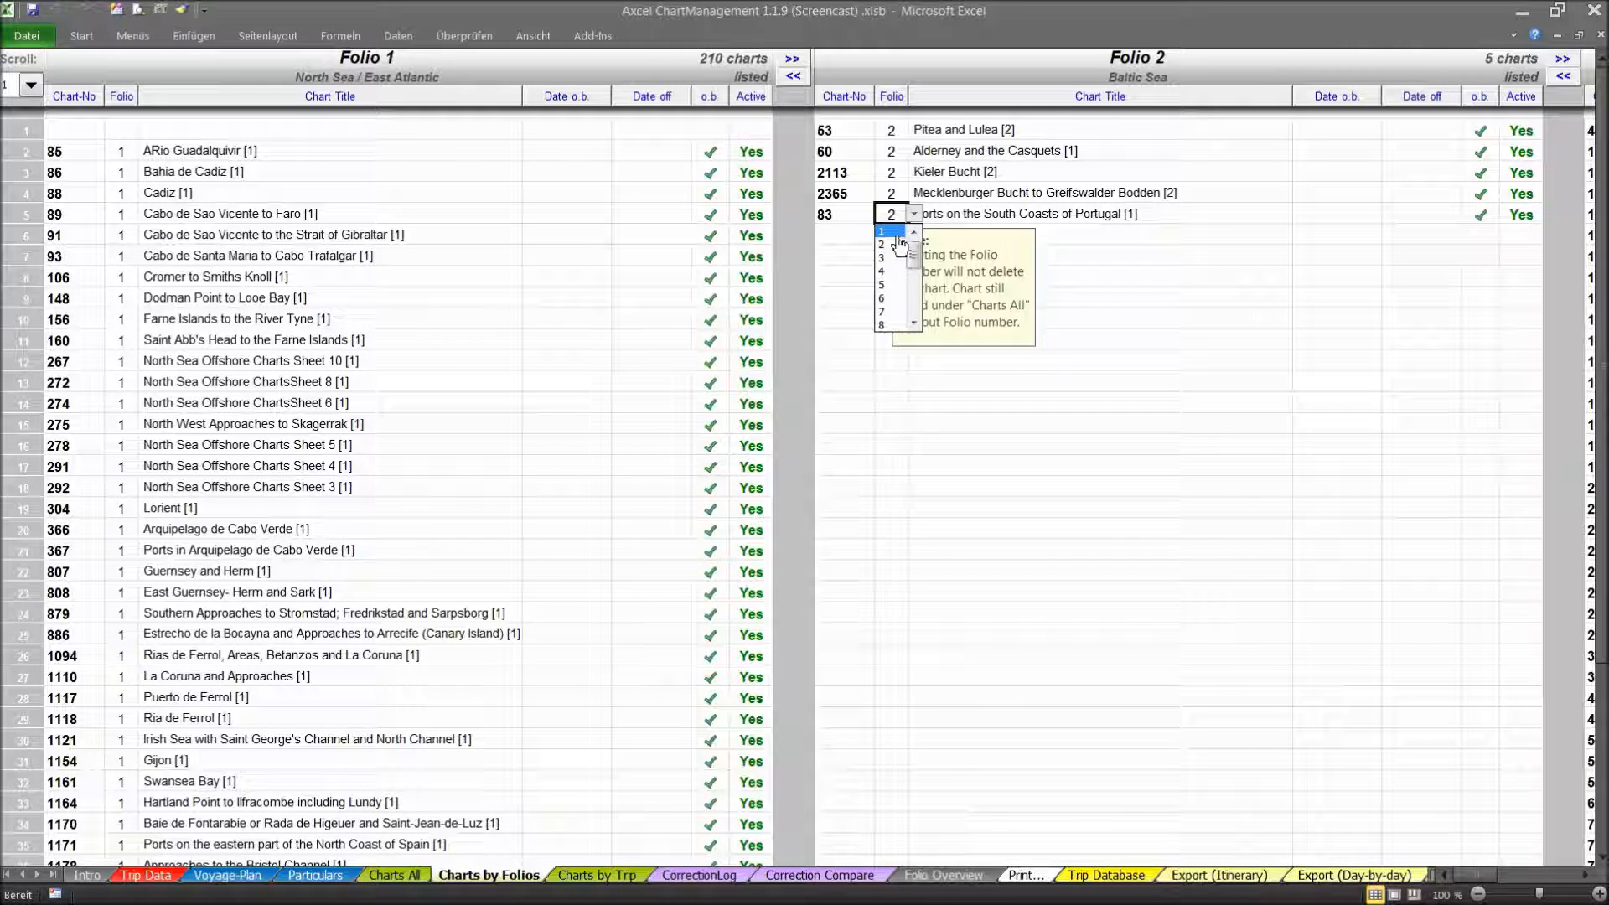
left_click(893, 232)
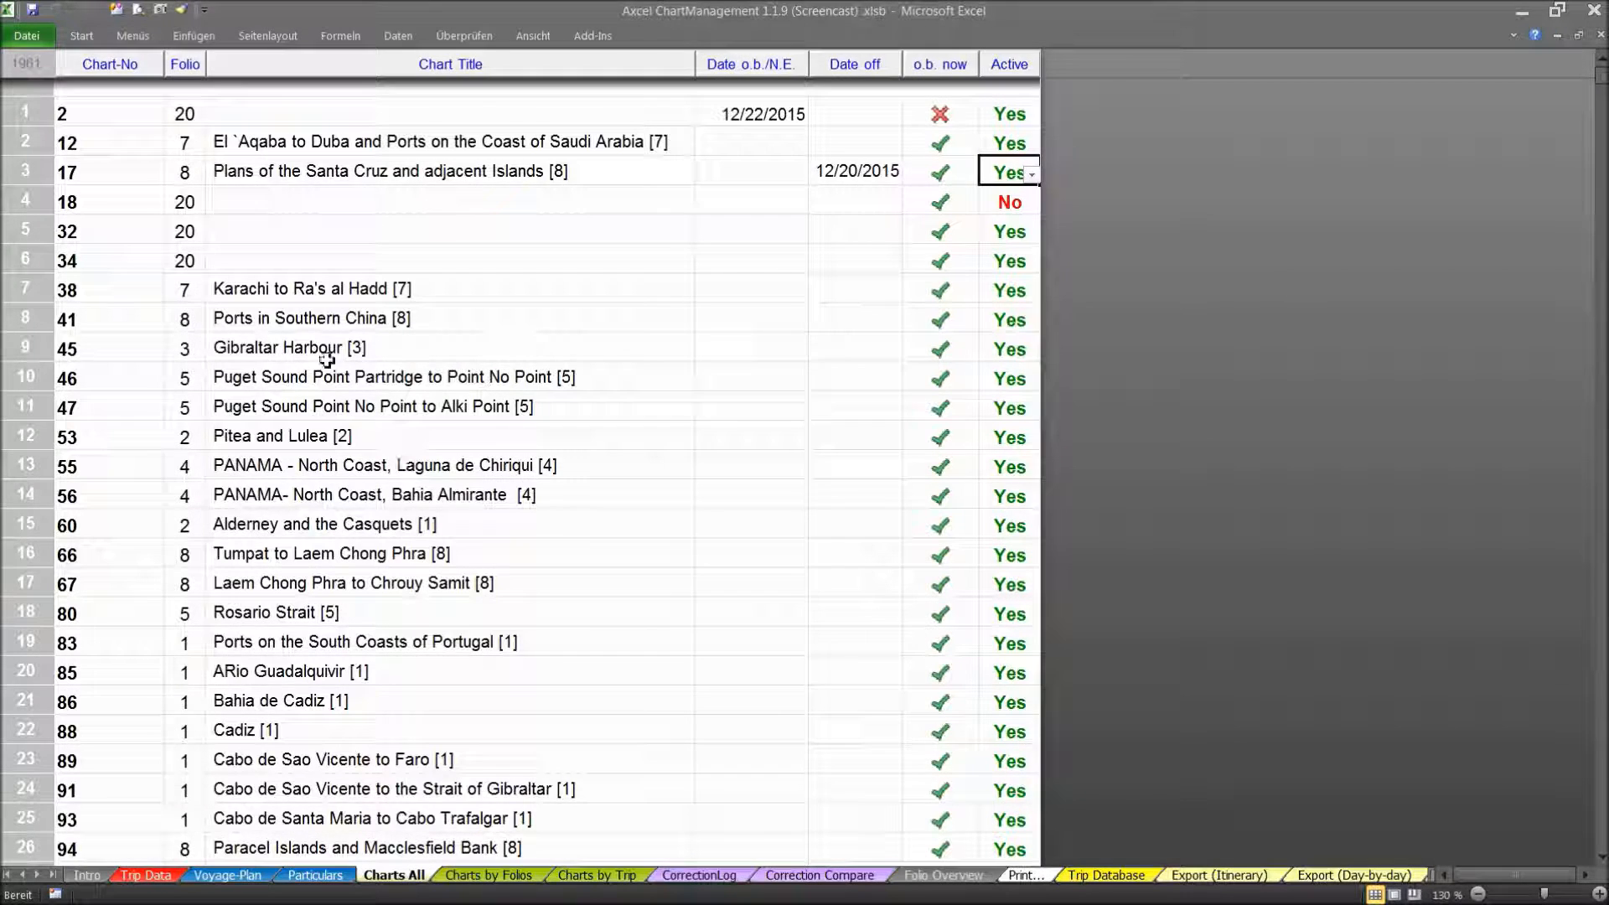
- Set the folio of chart 83 to 2 on the Charts All sheet and check its listing on Charts by Folios
left_click(194, 647)
left_click(212, 650)
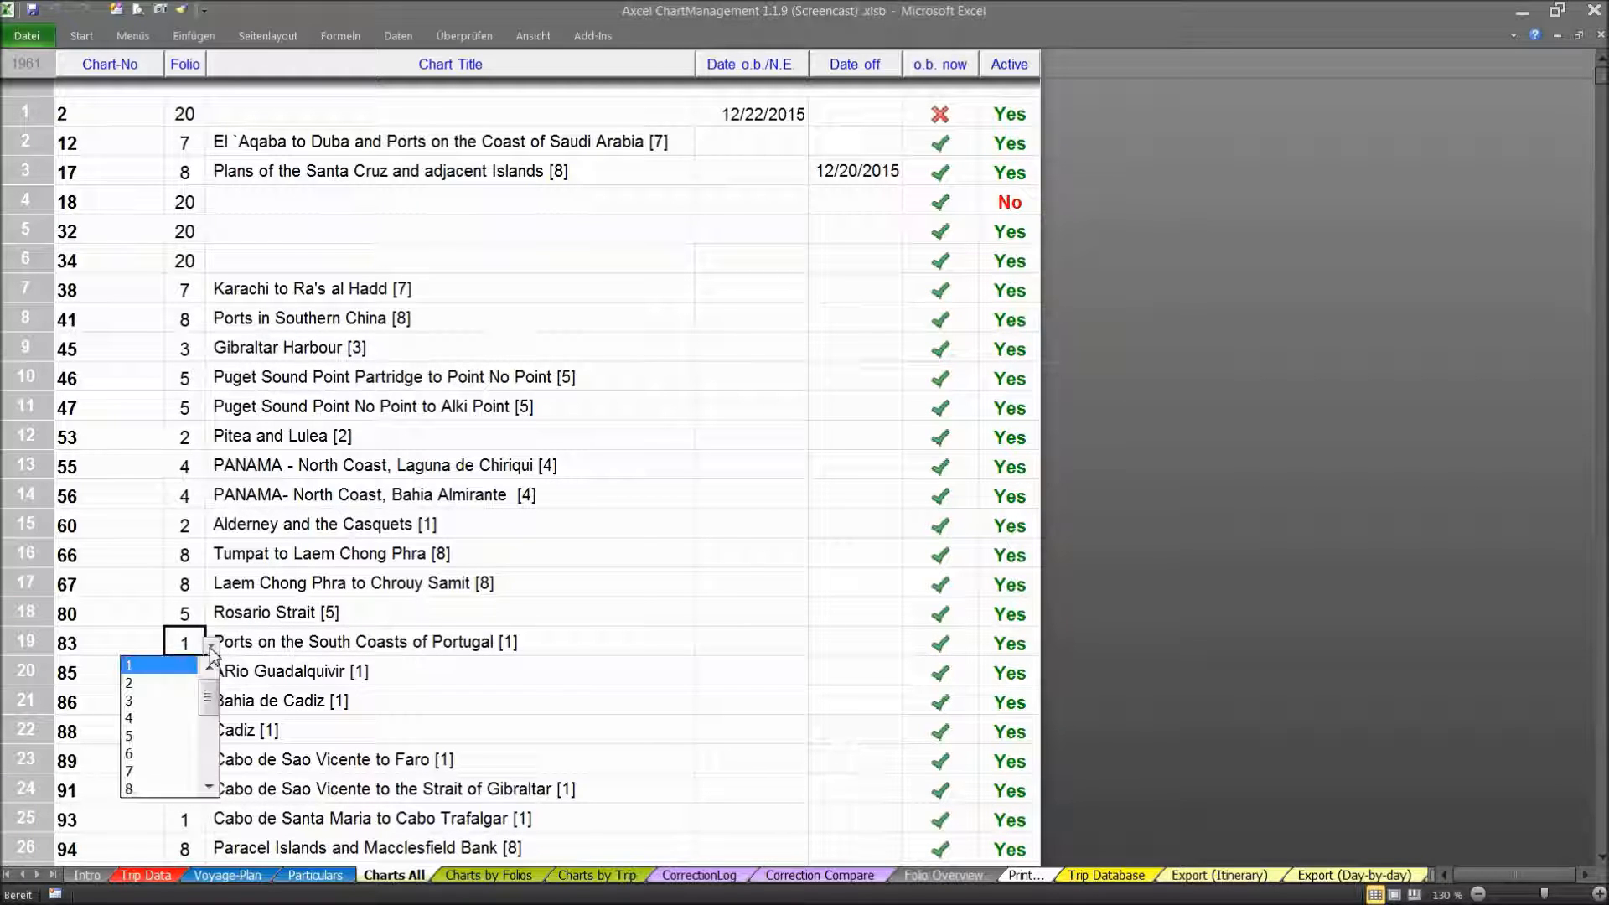
left_click(178, 683)
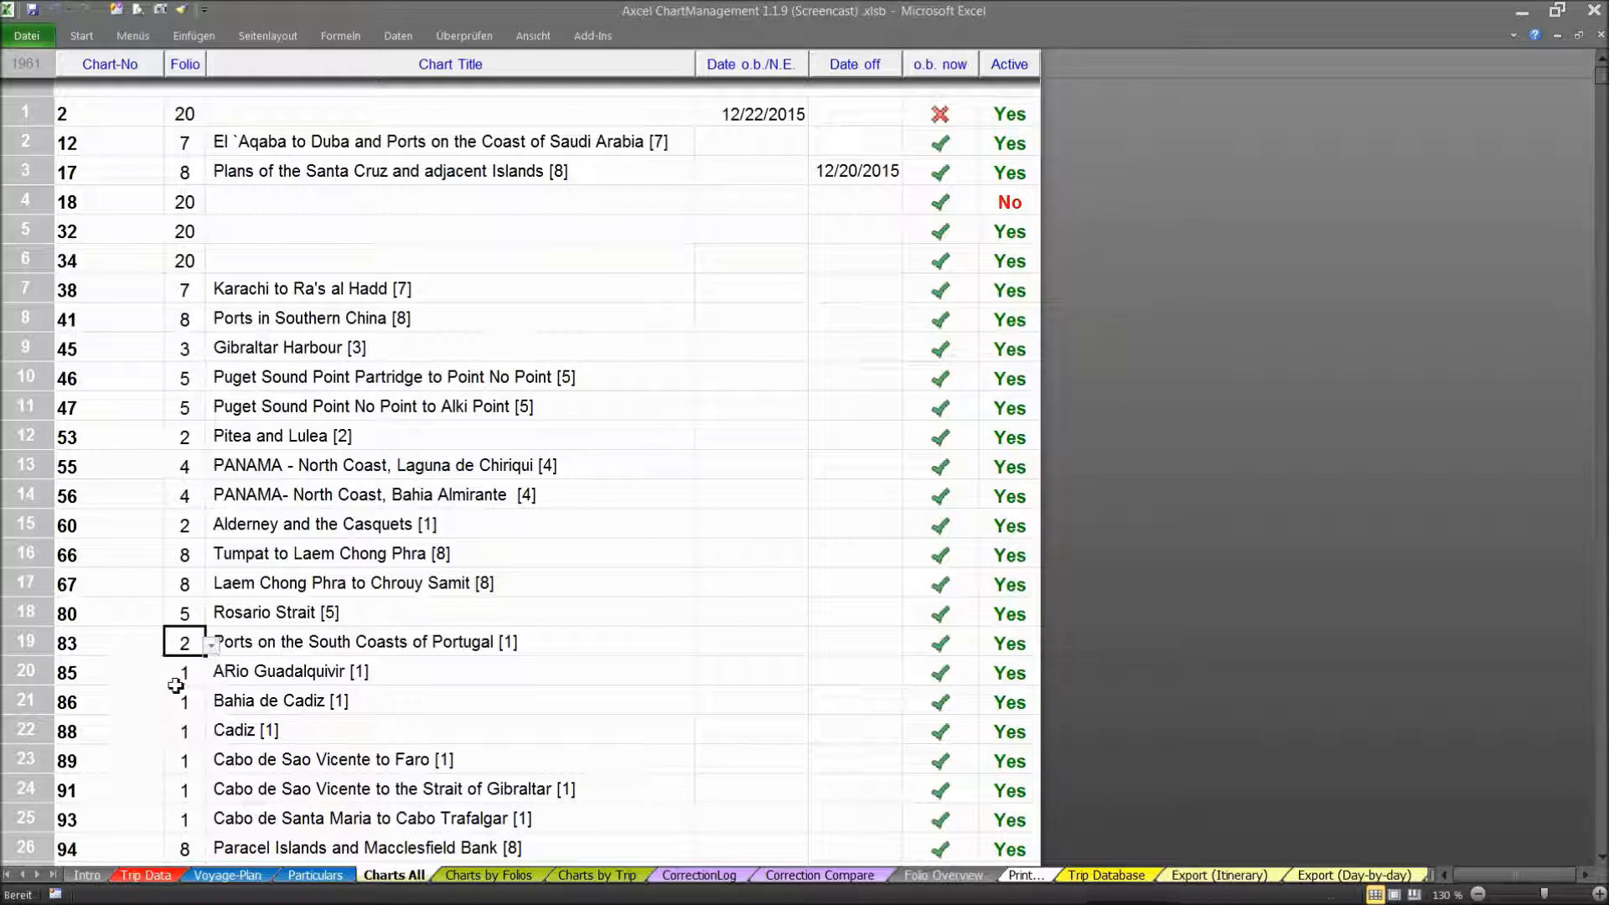
left_click(485, 878)
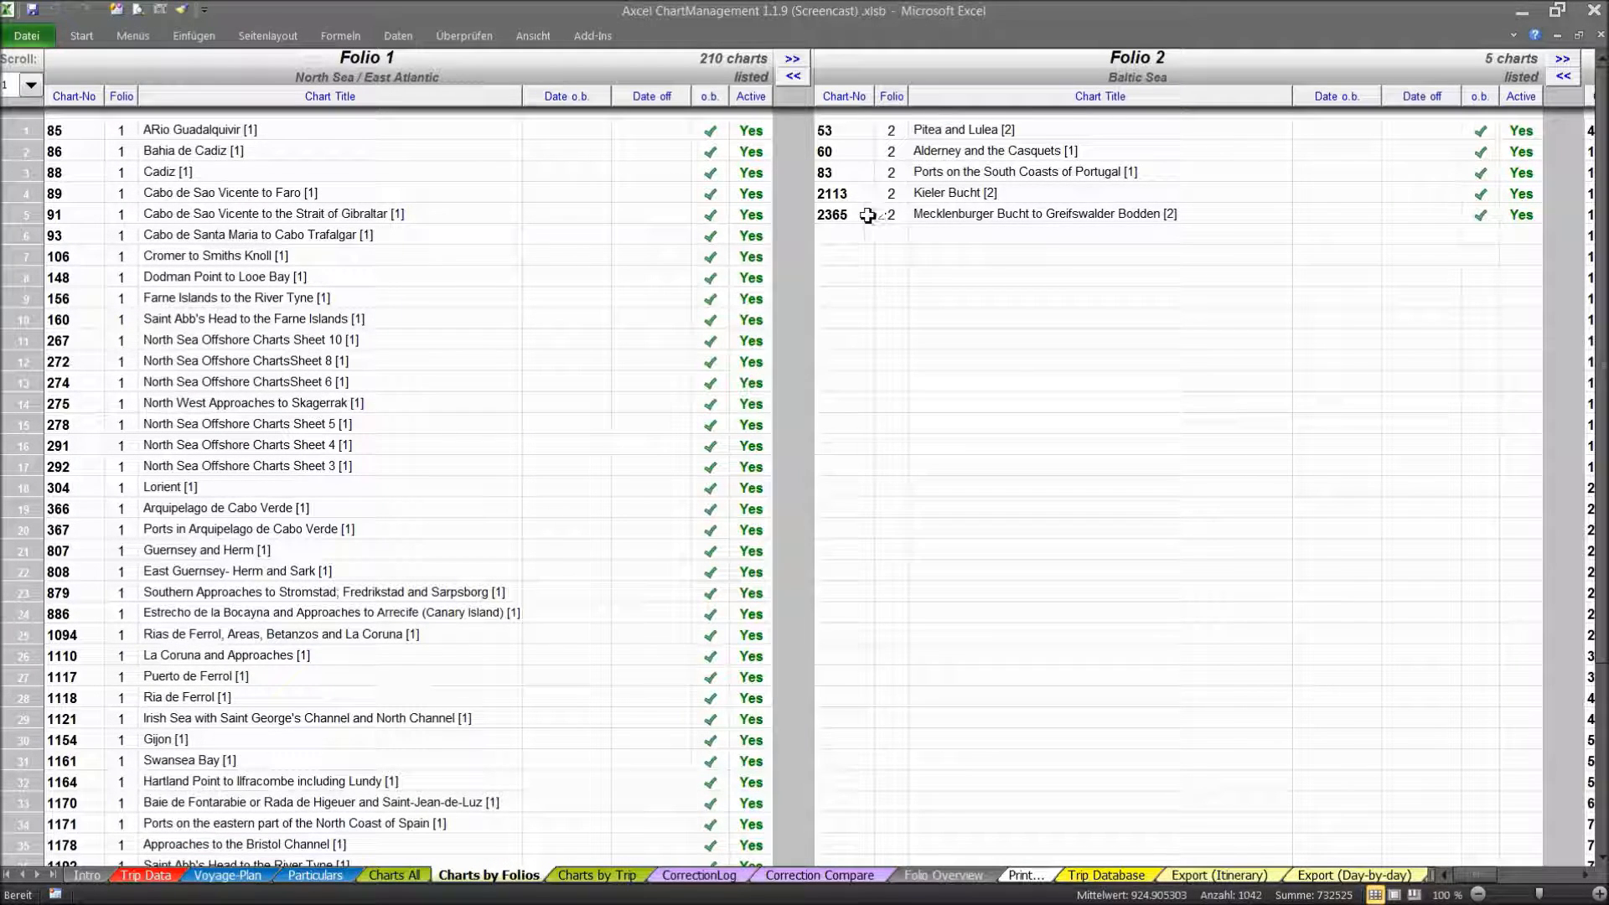
- Reset chart 83 to folio 1 on the Charts All sheet and reopen Charts by Folios
left_click(394, 876)
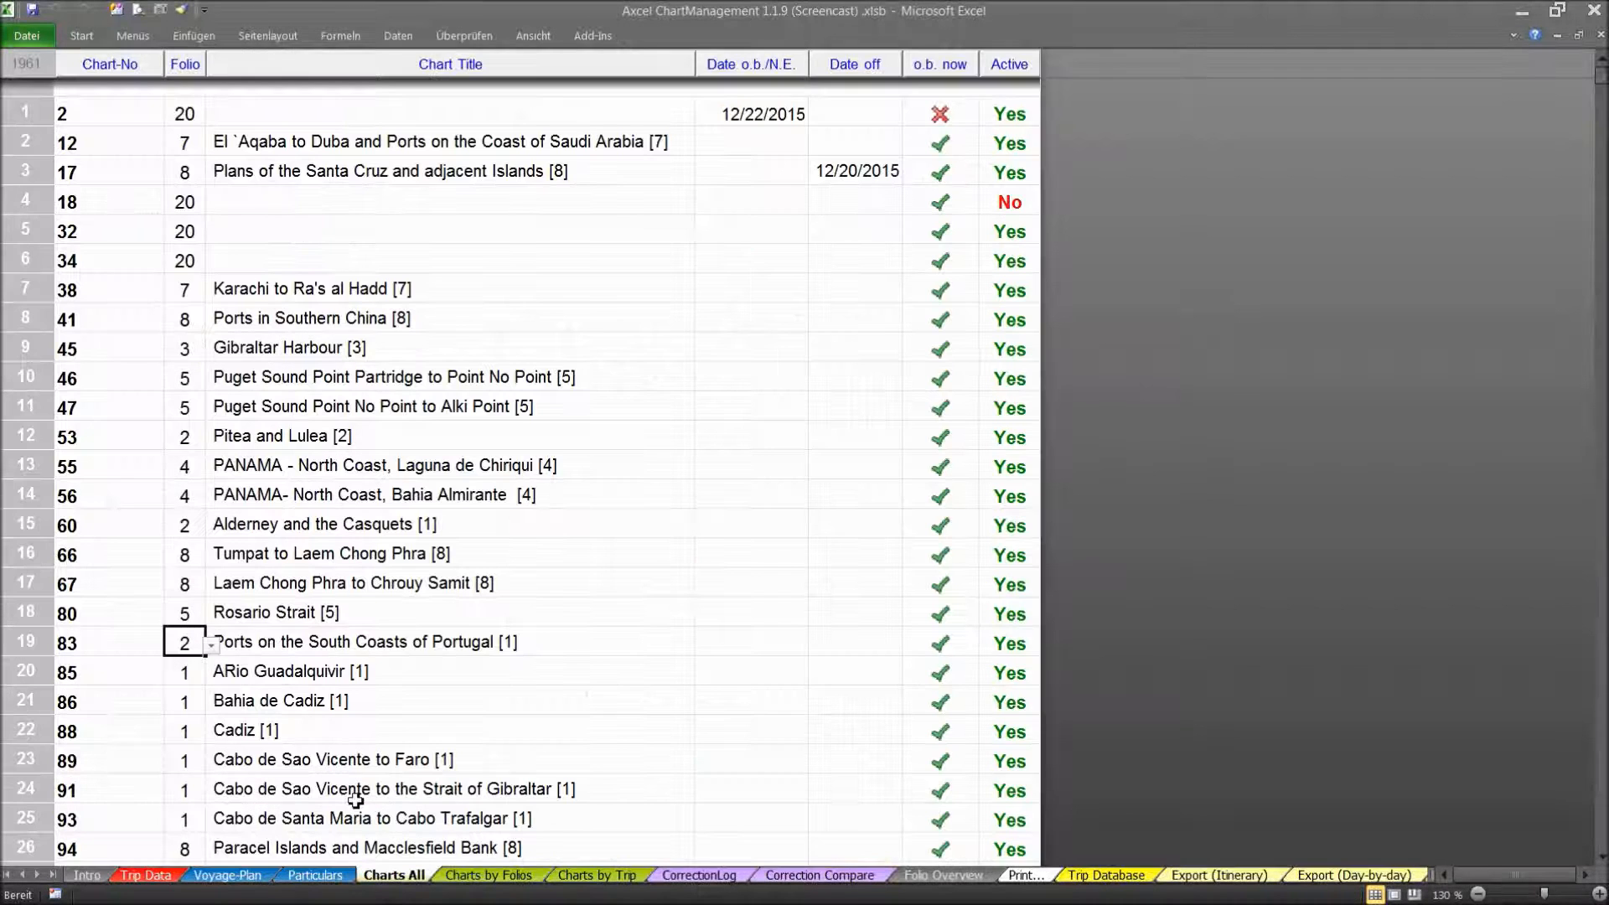
left_click(212, 646)
left_click(208, 667)
left_click(186, 666)
left_click(460, 876)
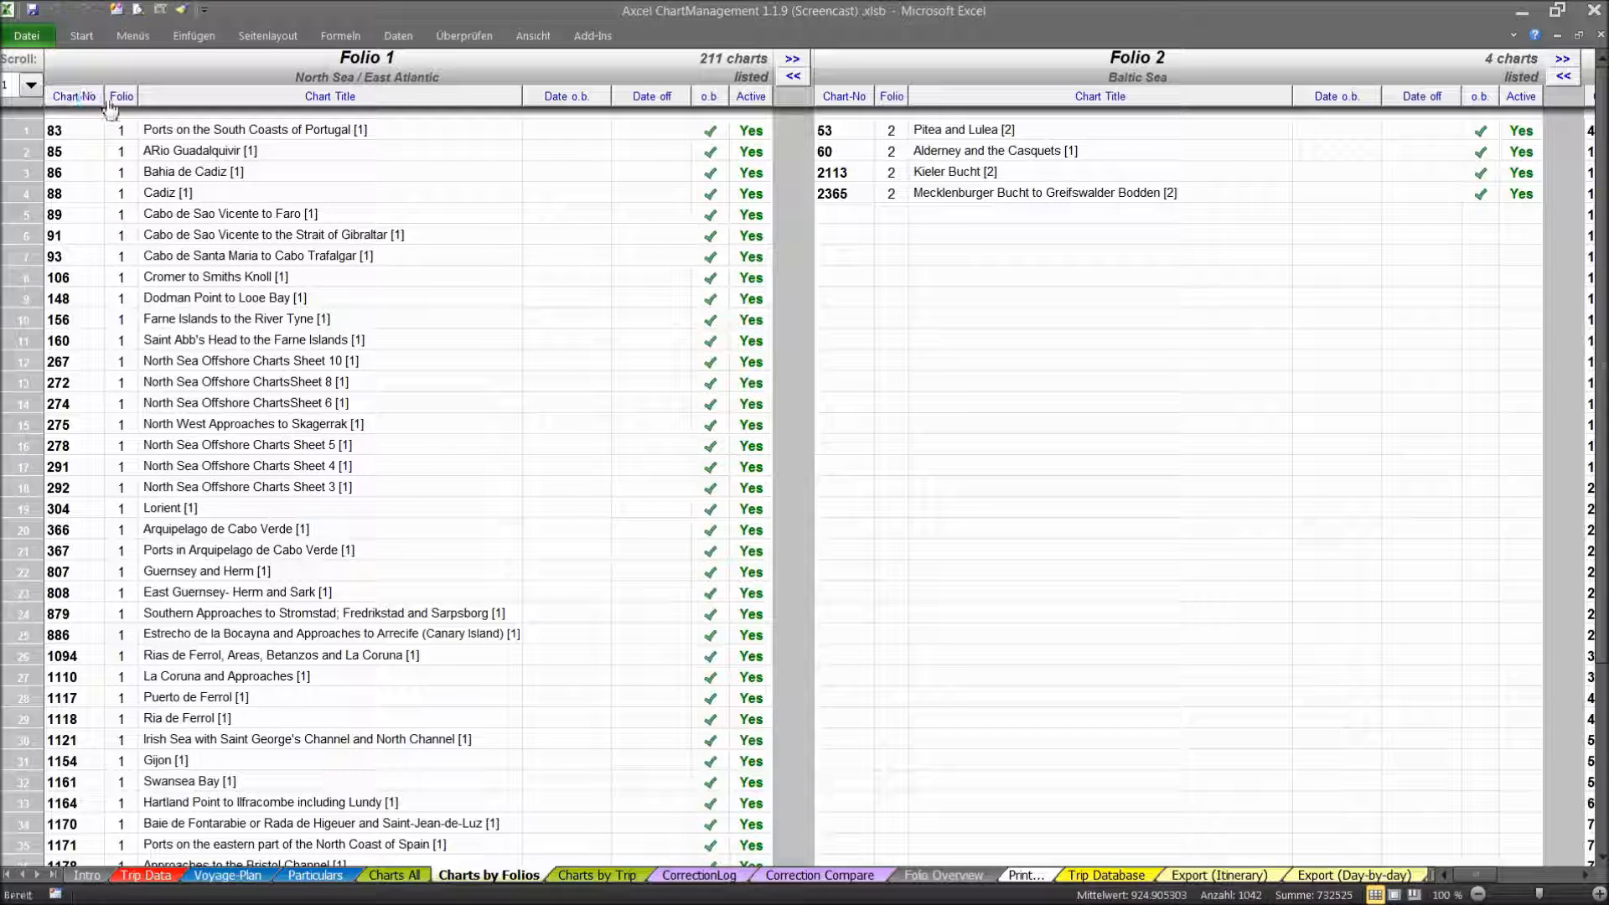
- Sort the Folio 1 charts by chart title and return them to chart number order
left_click(187, 100)
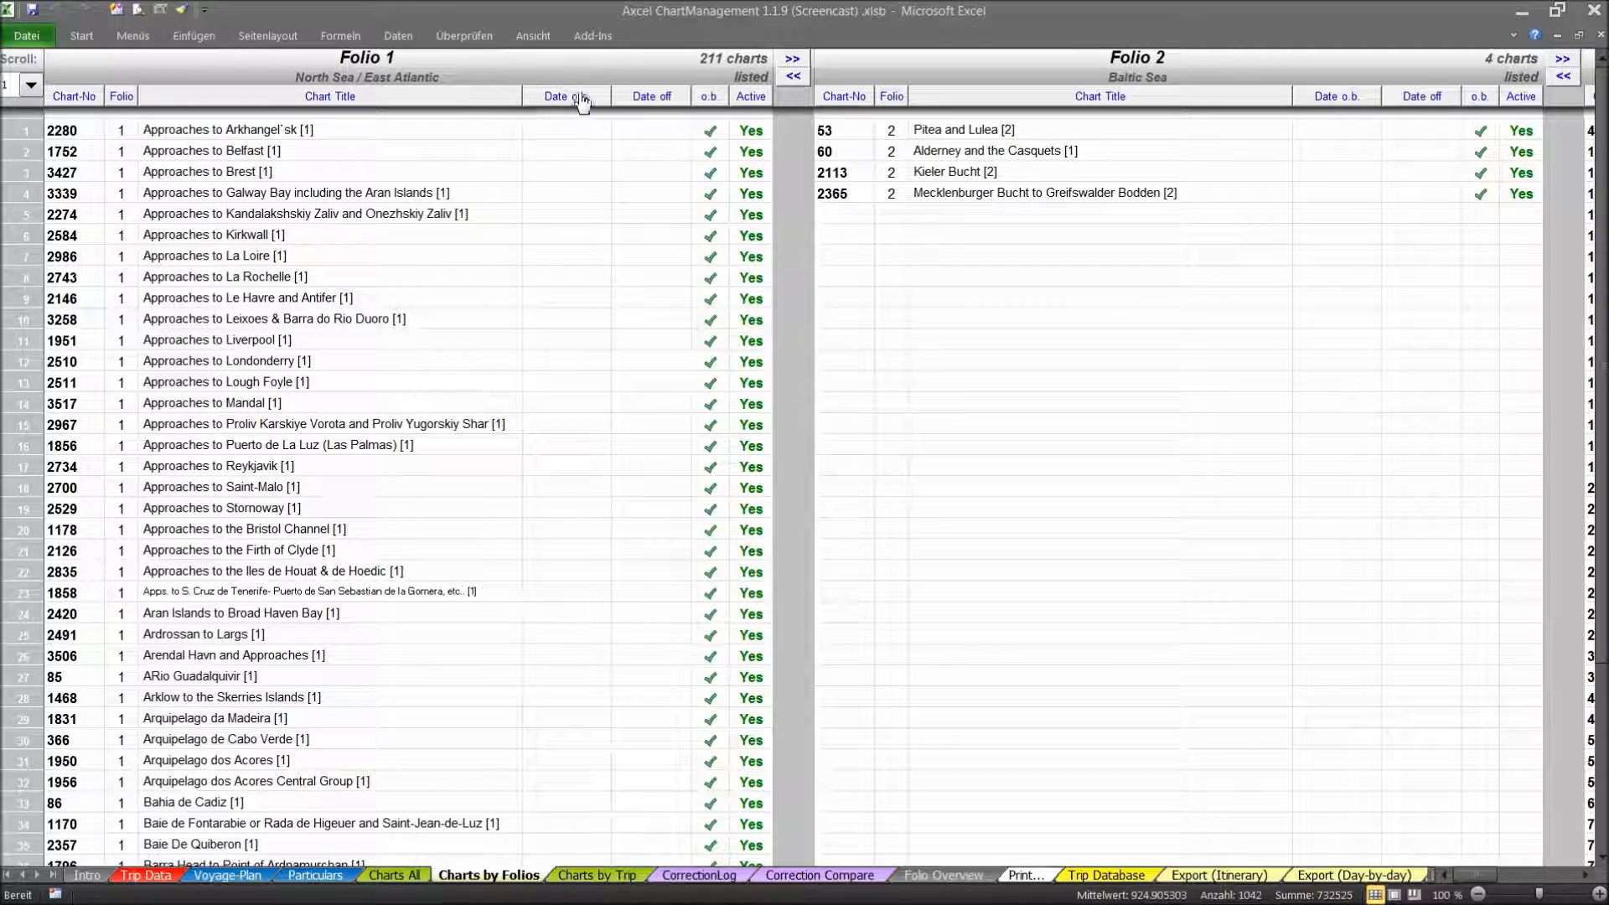
left_click(73, 98)
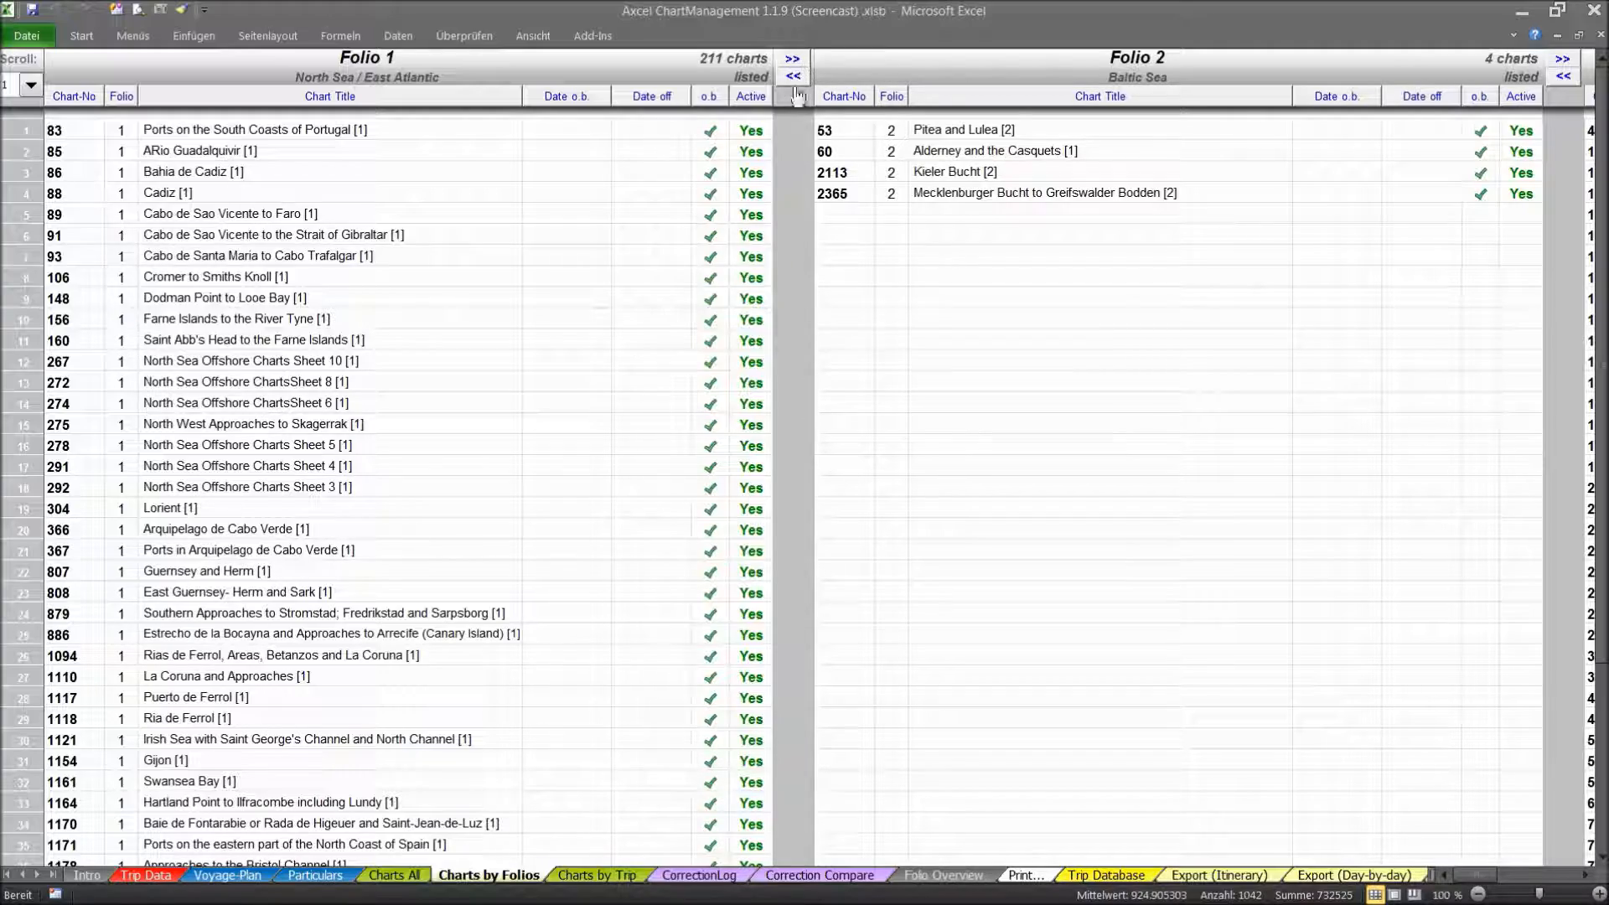
- Browse forward through the folio lists from Folio 1 until Folios 19 and 20 are shown
left_click(792, 60)
left_click(792, 59)
left_click(792, 59)
left_click(792, 60)
left_click(792, 59)
left_click(792, 60)
left_click(792, 60)
left_click(792, 60)
left_click(792, 59)
left_click(792, 59)
left_click(792, 60)
left_click(792, 59)
left_click(792, 60)
left_click(792, 59)
left_click(792, 59)
left_click(792, 61)
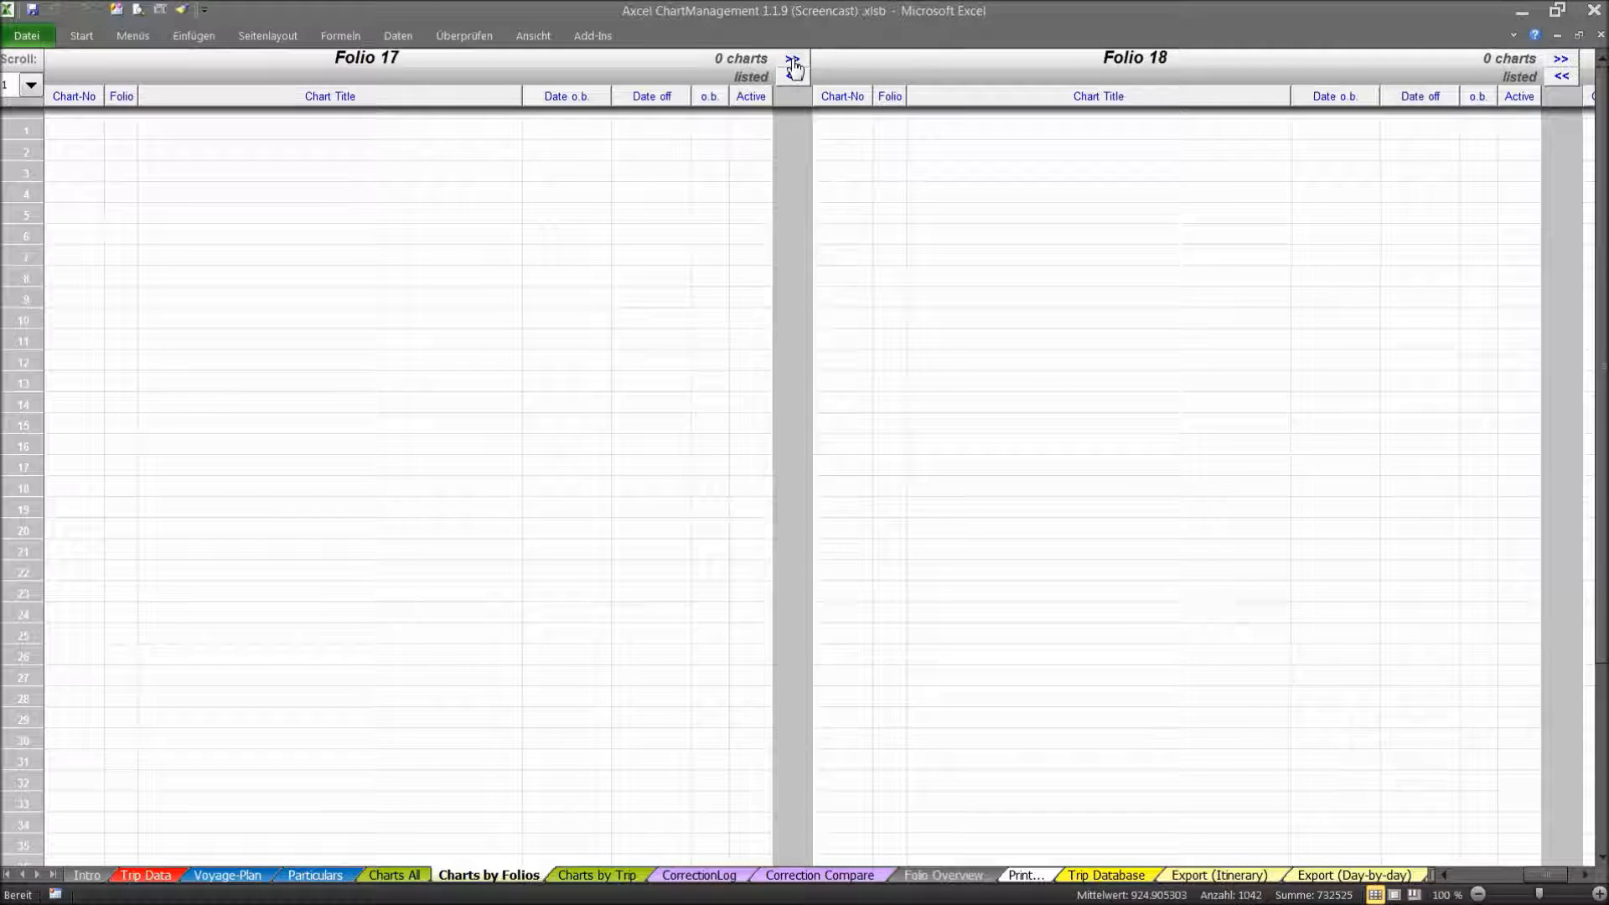
left_click(792, 60)
left_click(793, 62)
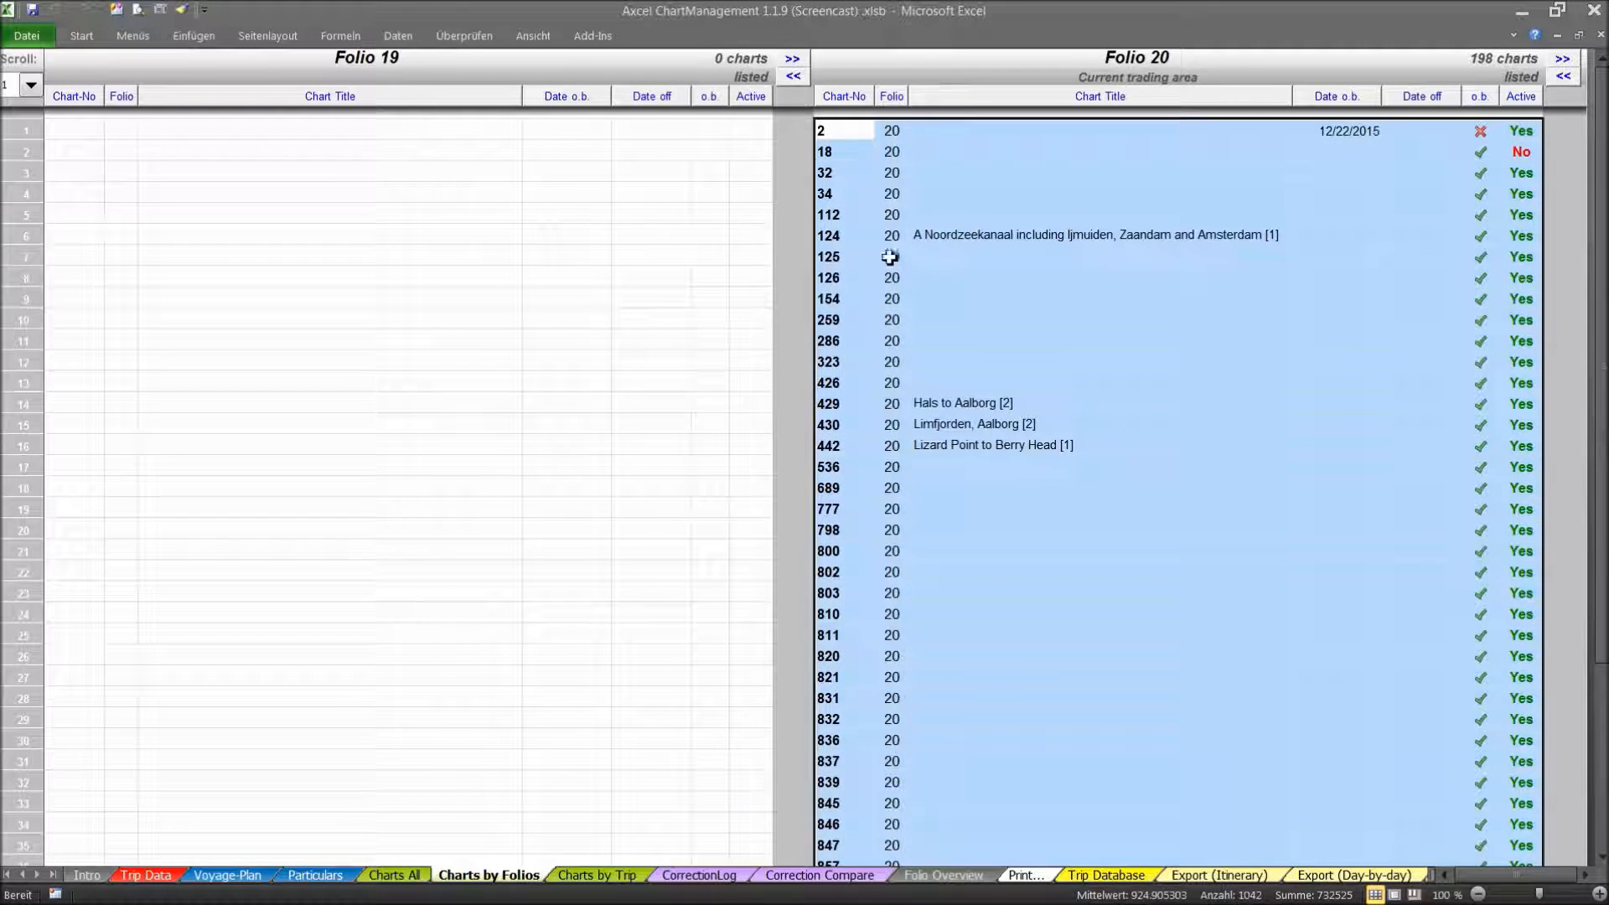
- Check the folio number cell of chart 154 and look through the Folio 20 chart list
left_click(891, 298)
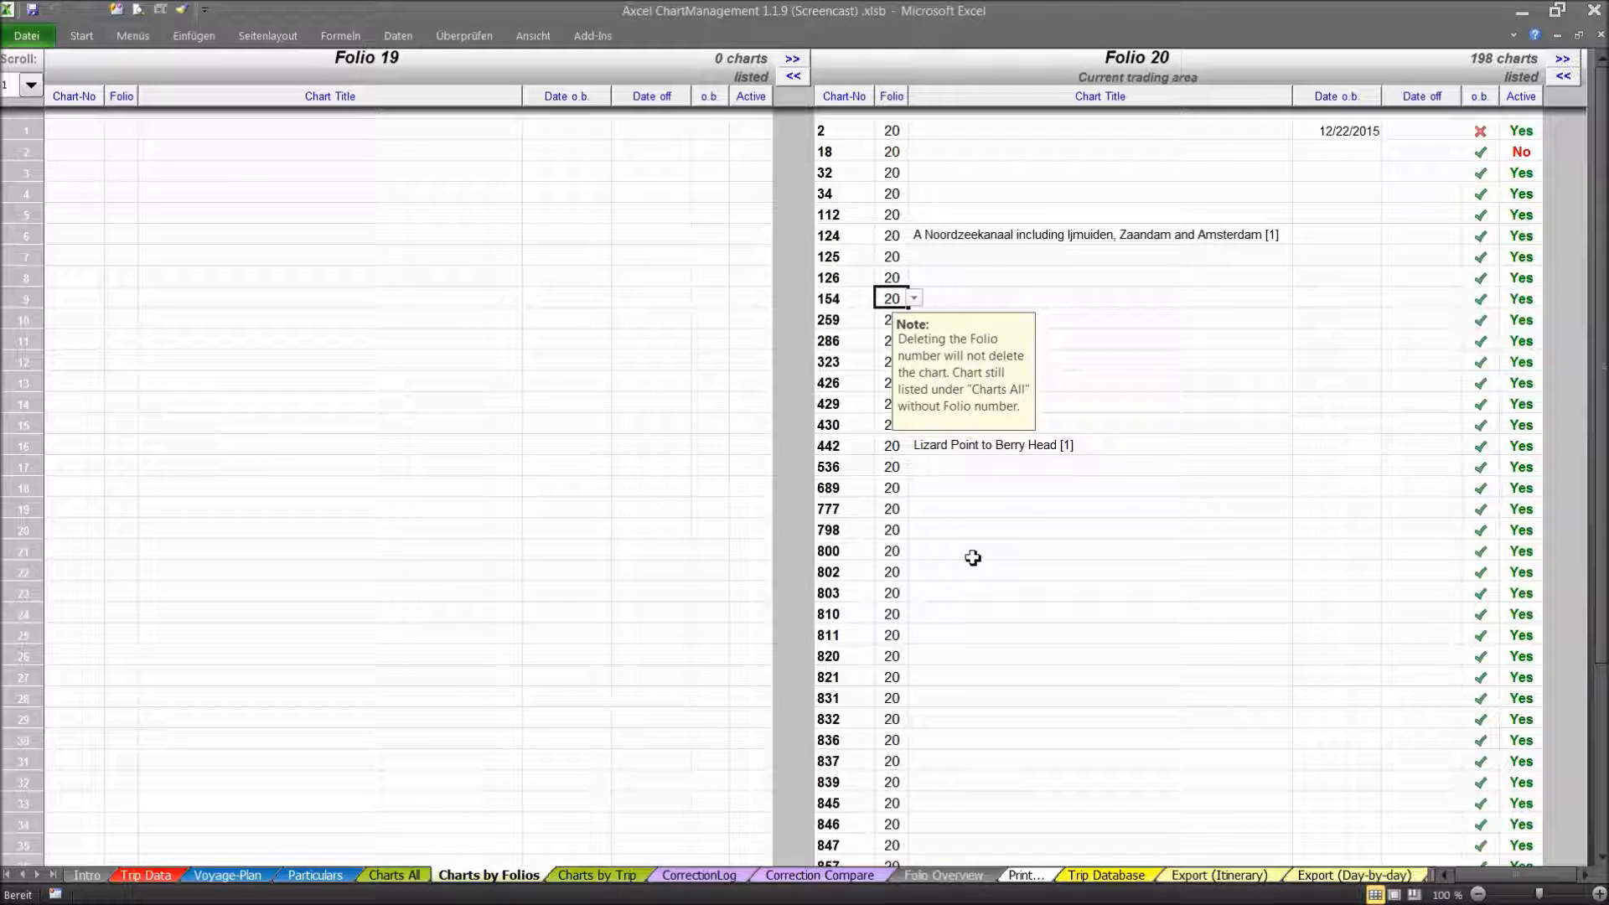
left_click(273, 73)
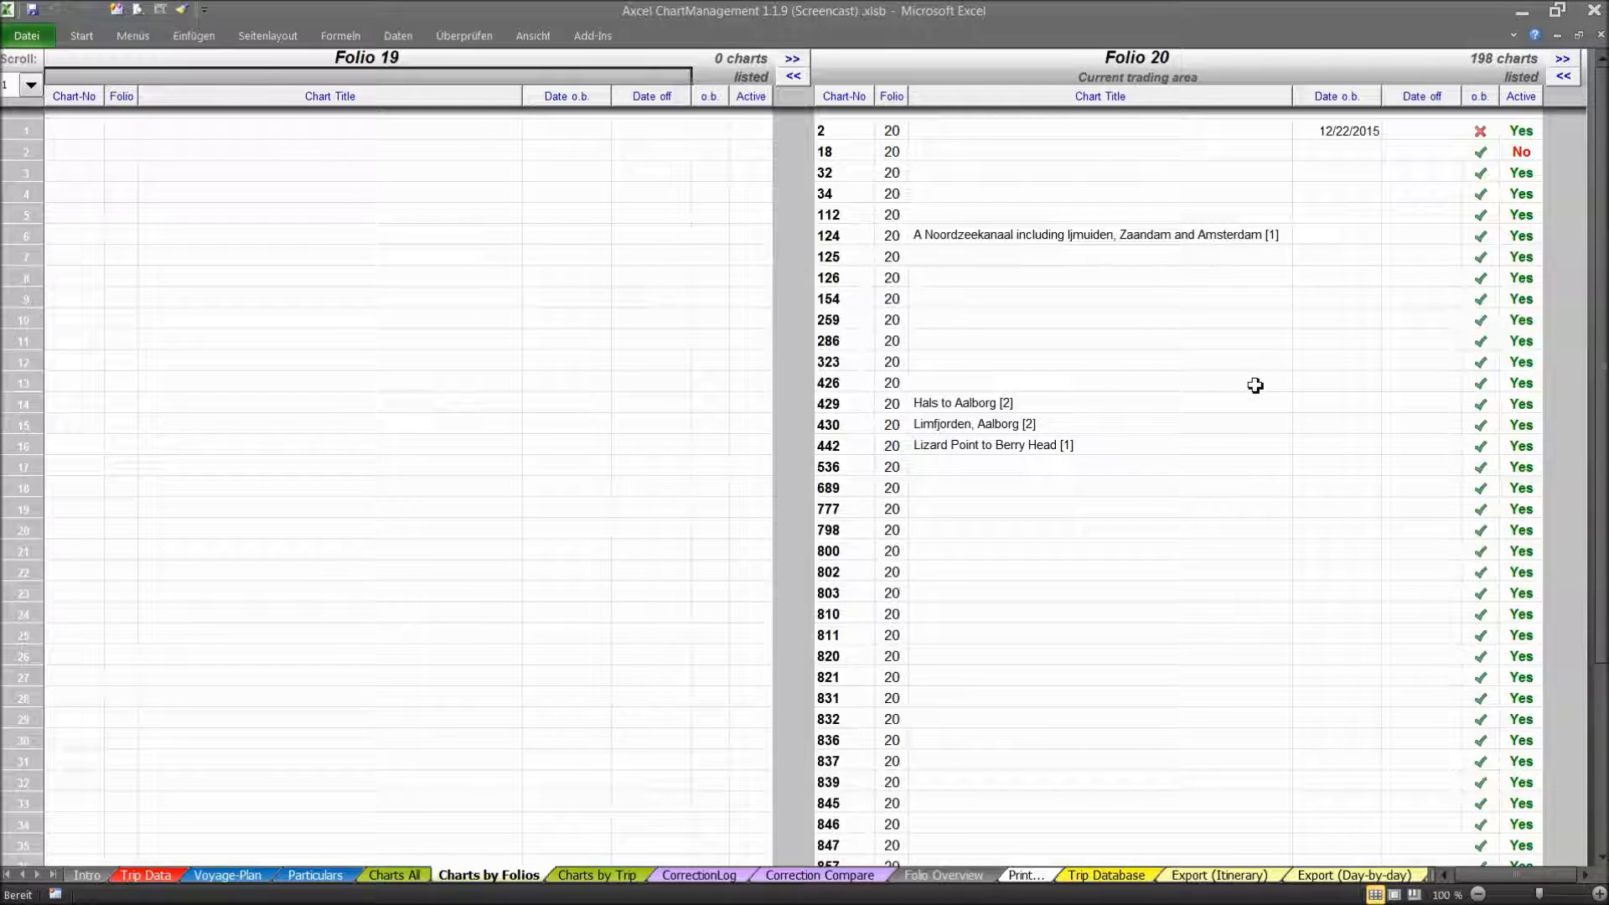
scroll(1196, 385, "down", 10)
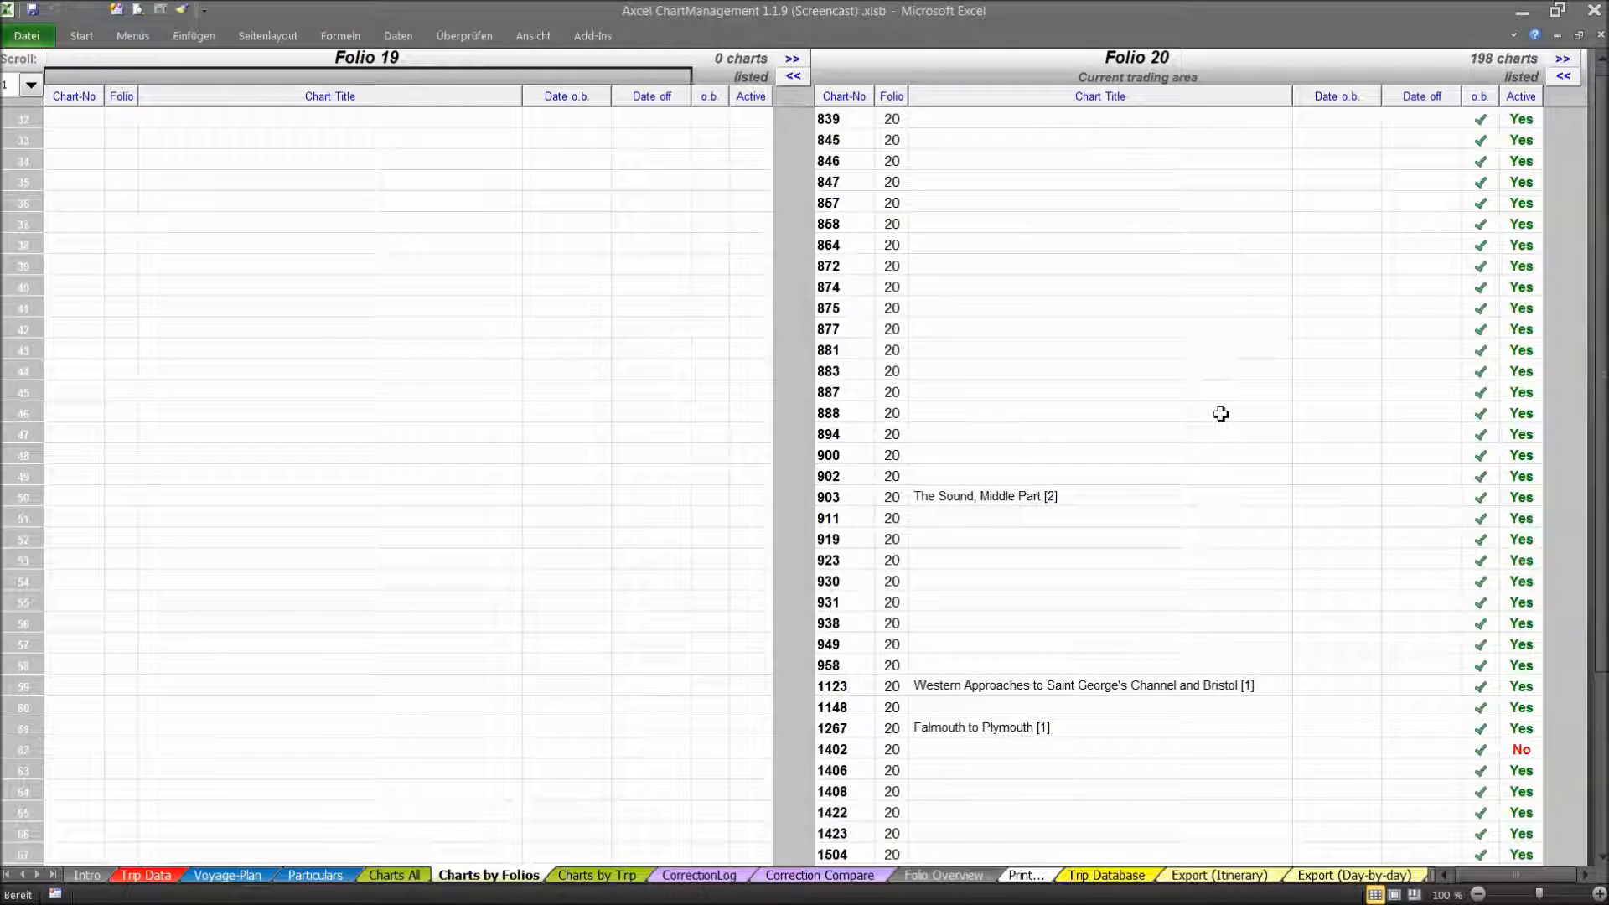
scroll(1220, 414, "down", 5)
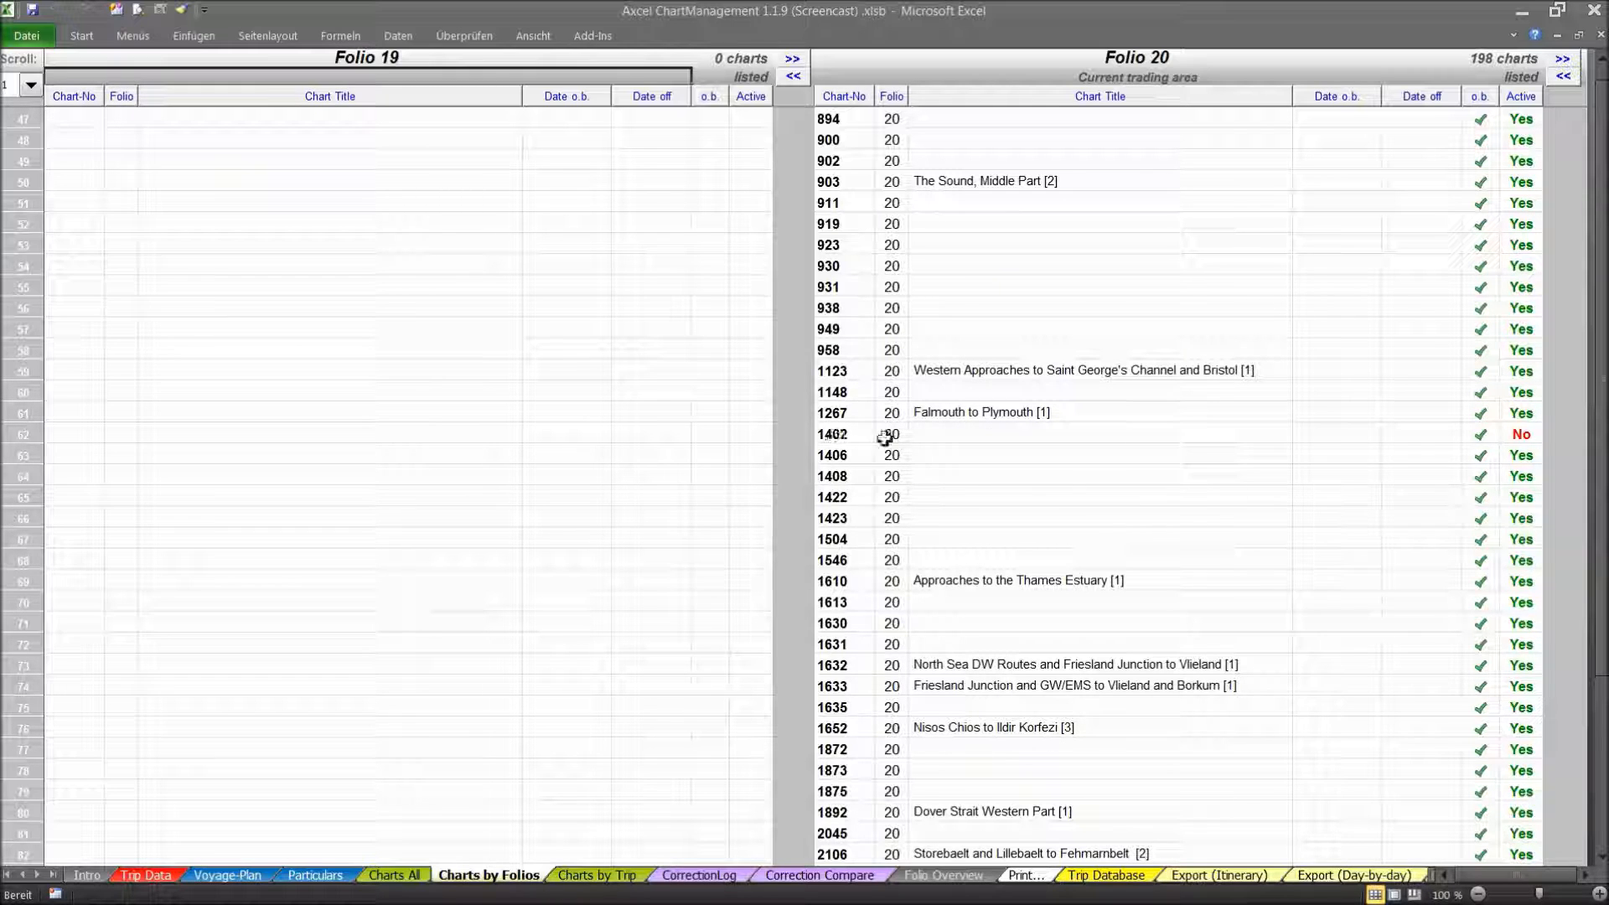
- Inspect the Active status of chart 1402 in Folio 20 and compare it with the Trip Data chart sequence
left_click(1521, 434)
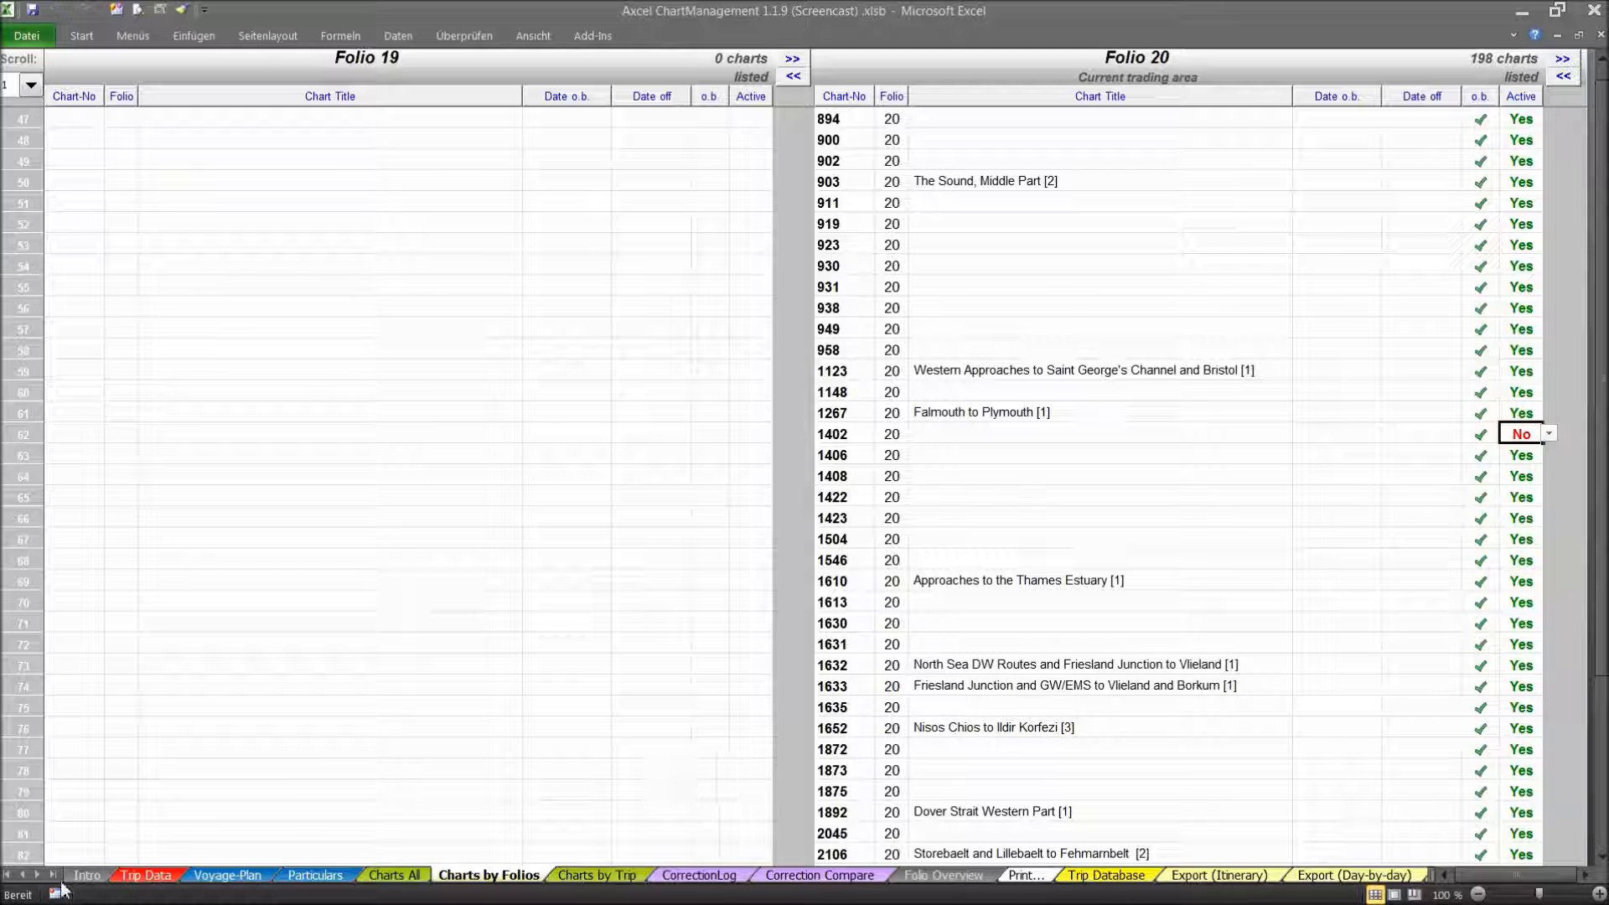
left_click(145, 875)
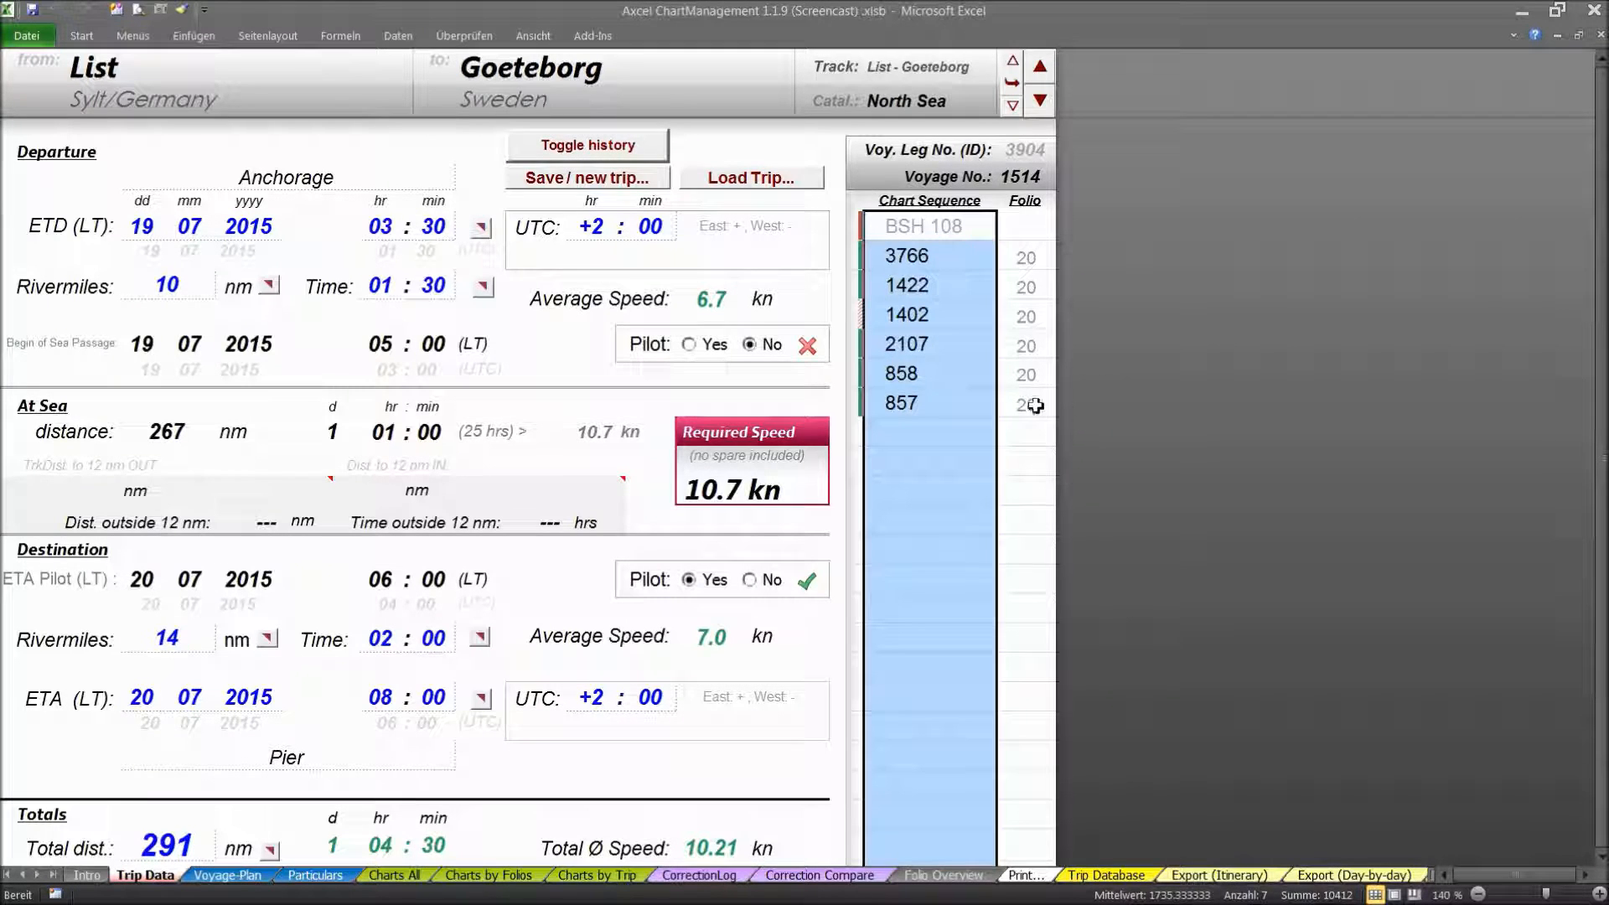
left_click(946, 344)
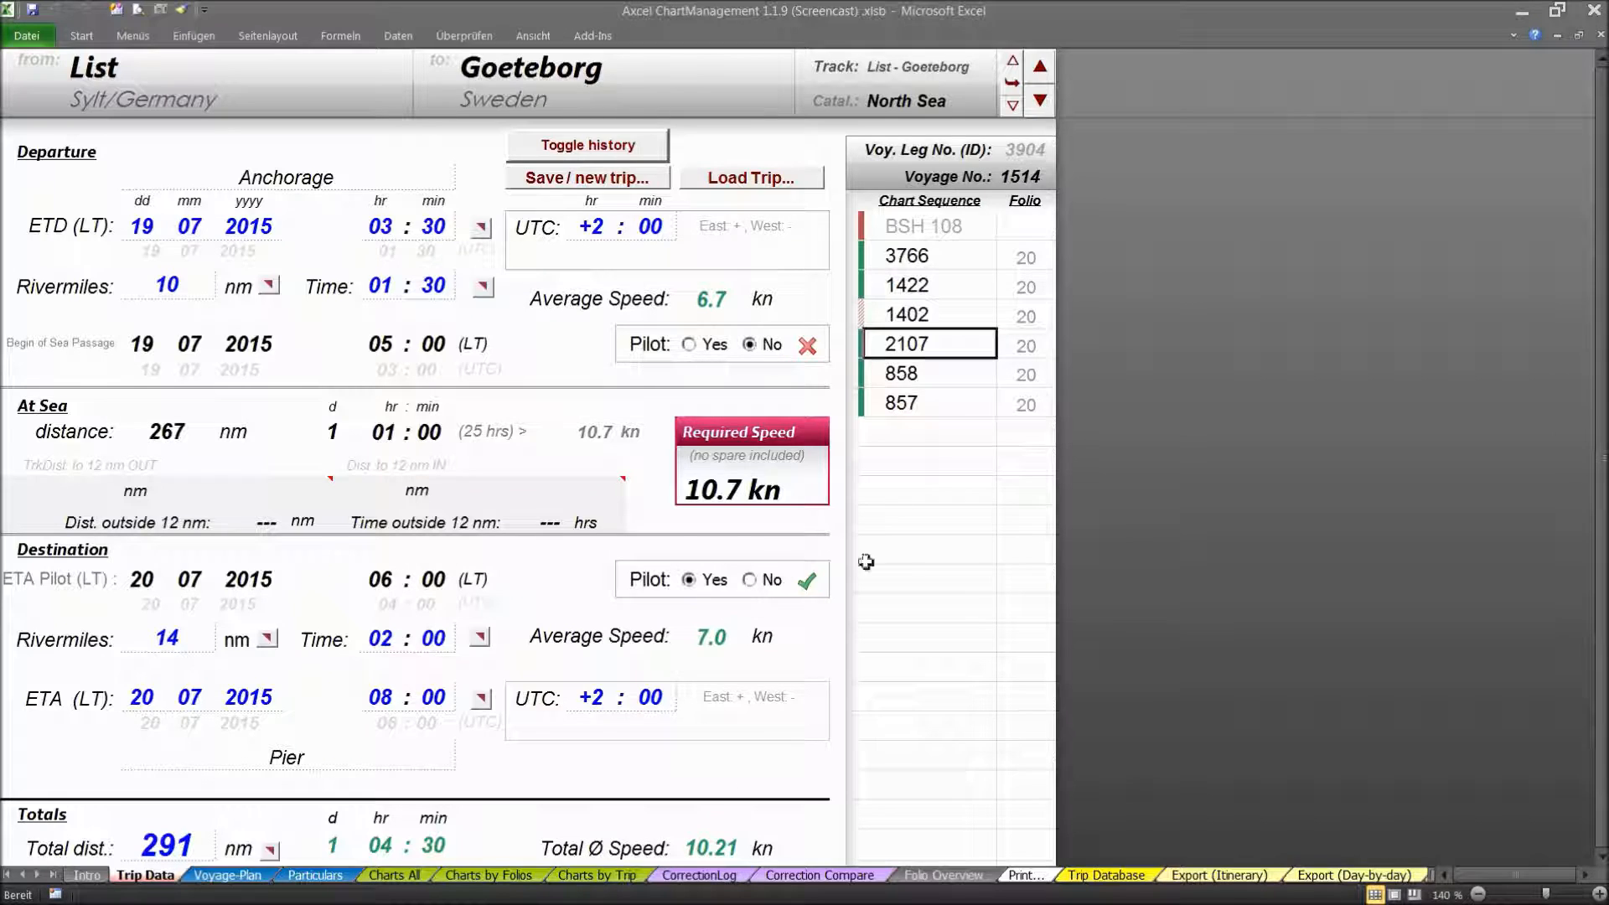
- Set the Active status of chart 1402 to Yes on Charts by Folios and check its marking on Trip Data
left_click(507, 877)
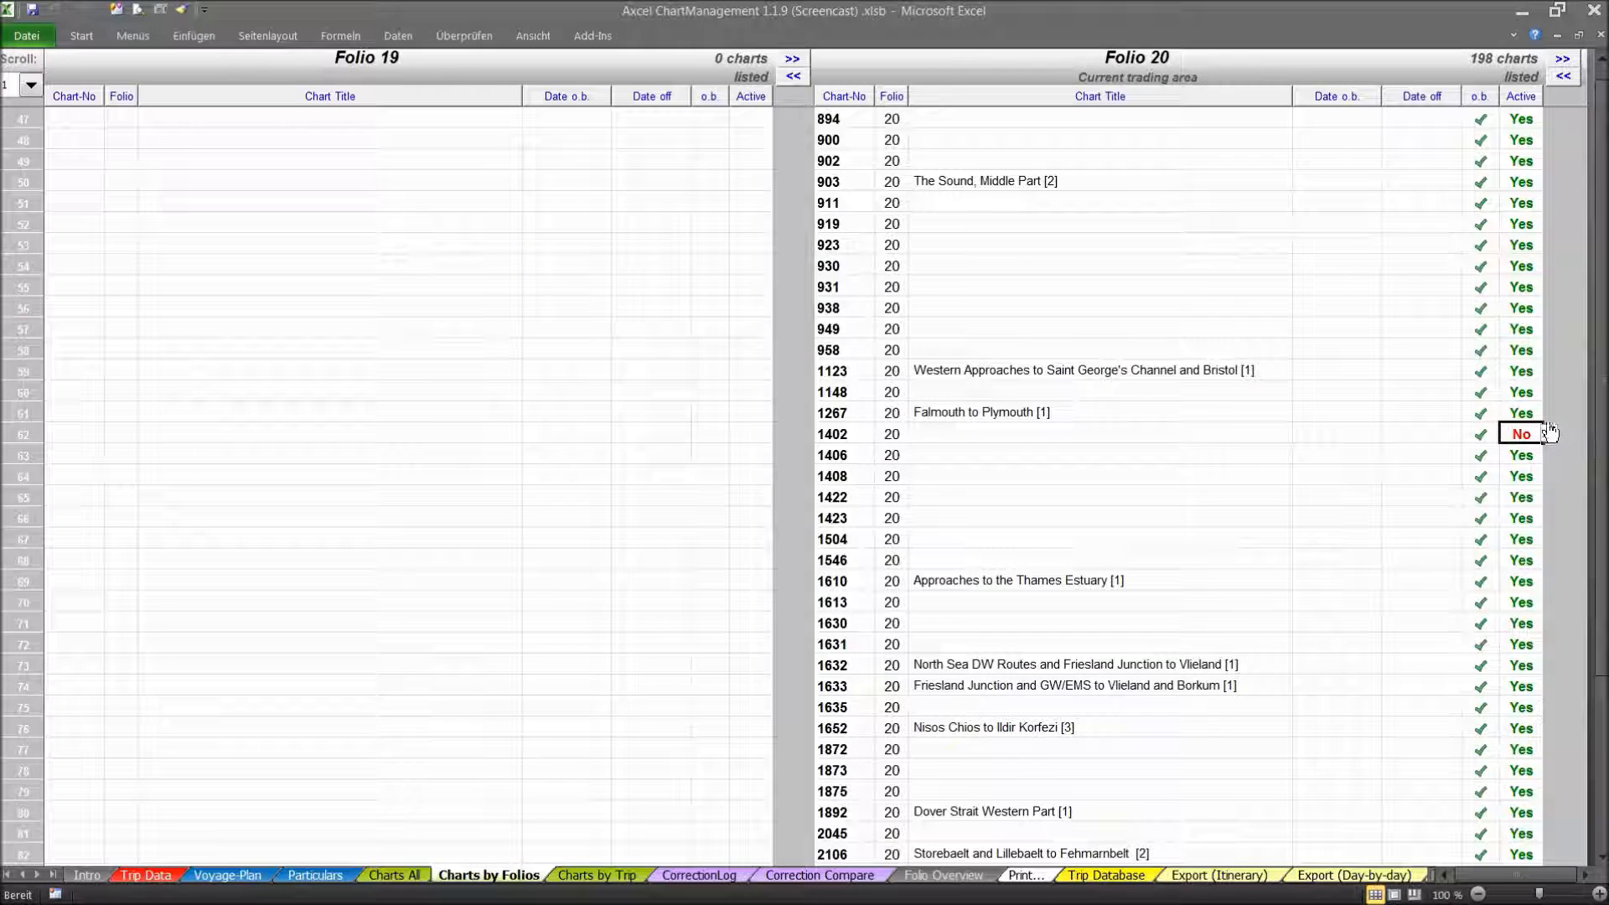
left_click(1553, 435)
left_click(1521, 451)
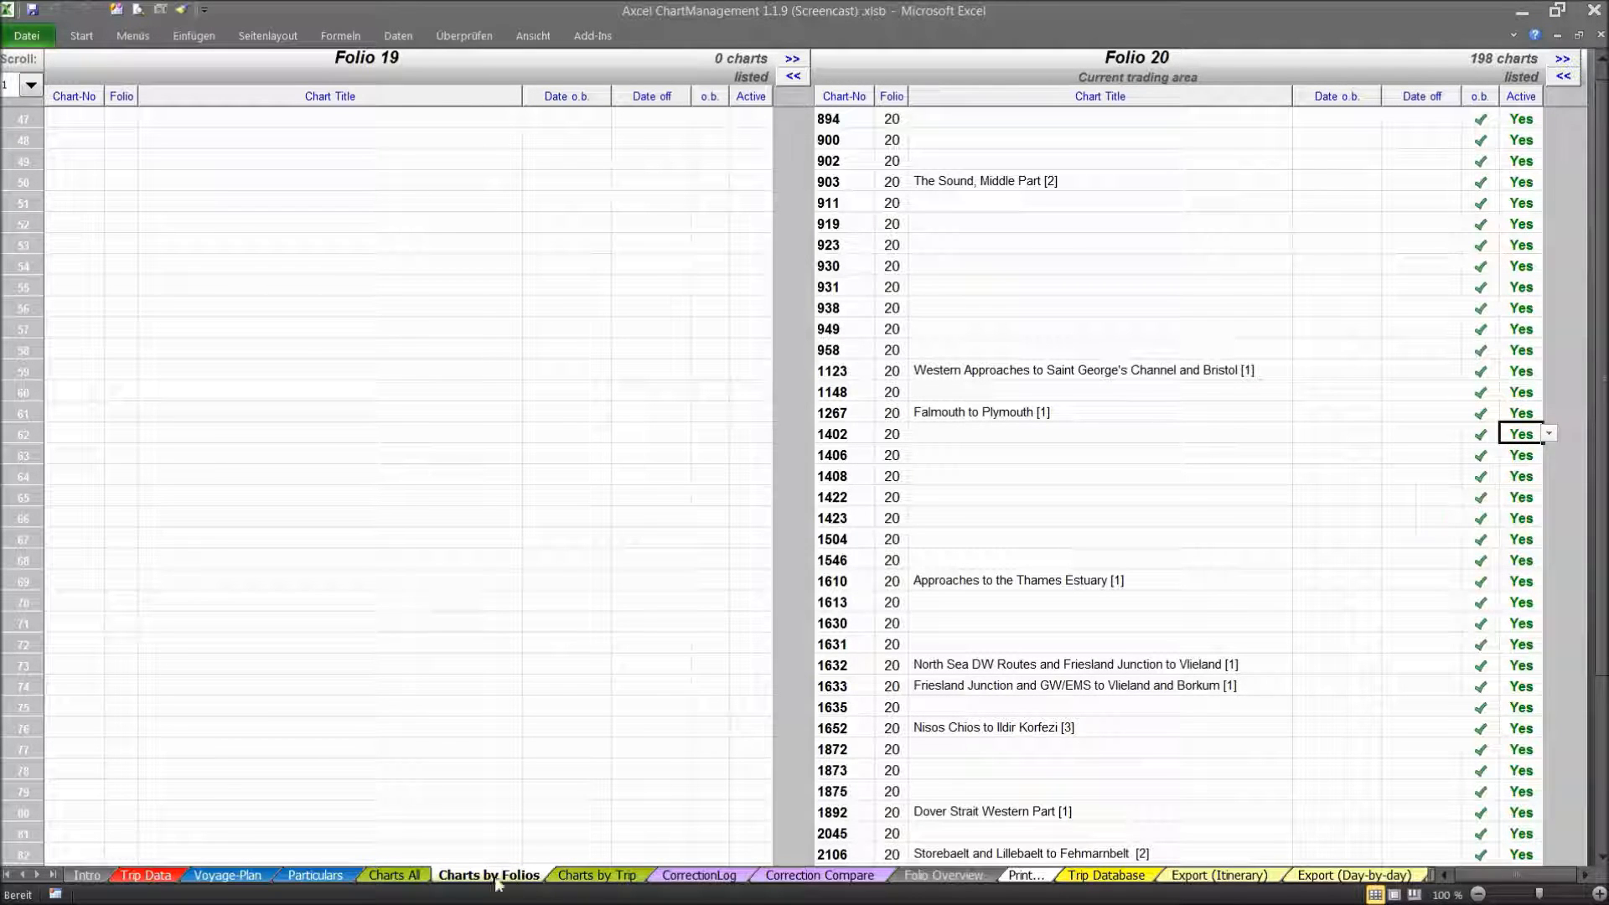
left_click(155, 876)
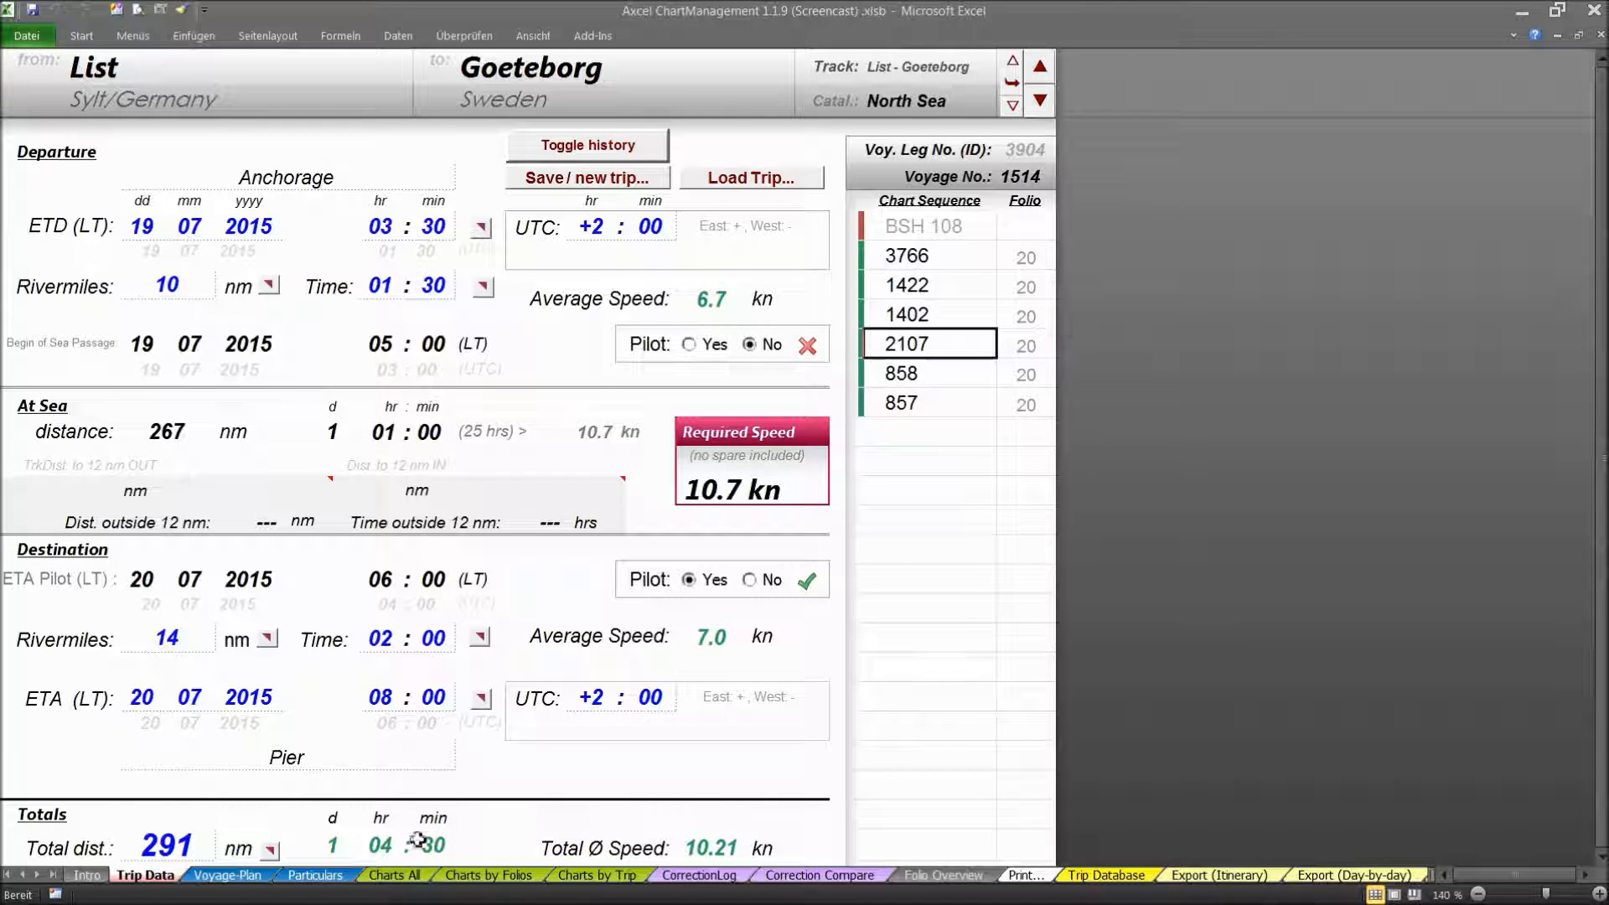
- Set the Active status of chart 1402 back to No on Charts by Folios and review the rest of Folio 20
left_click(513, 875)
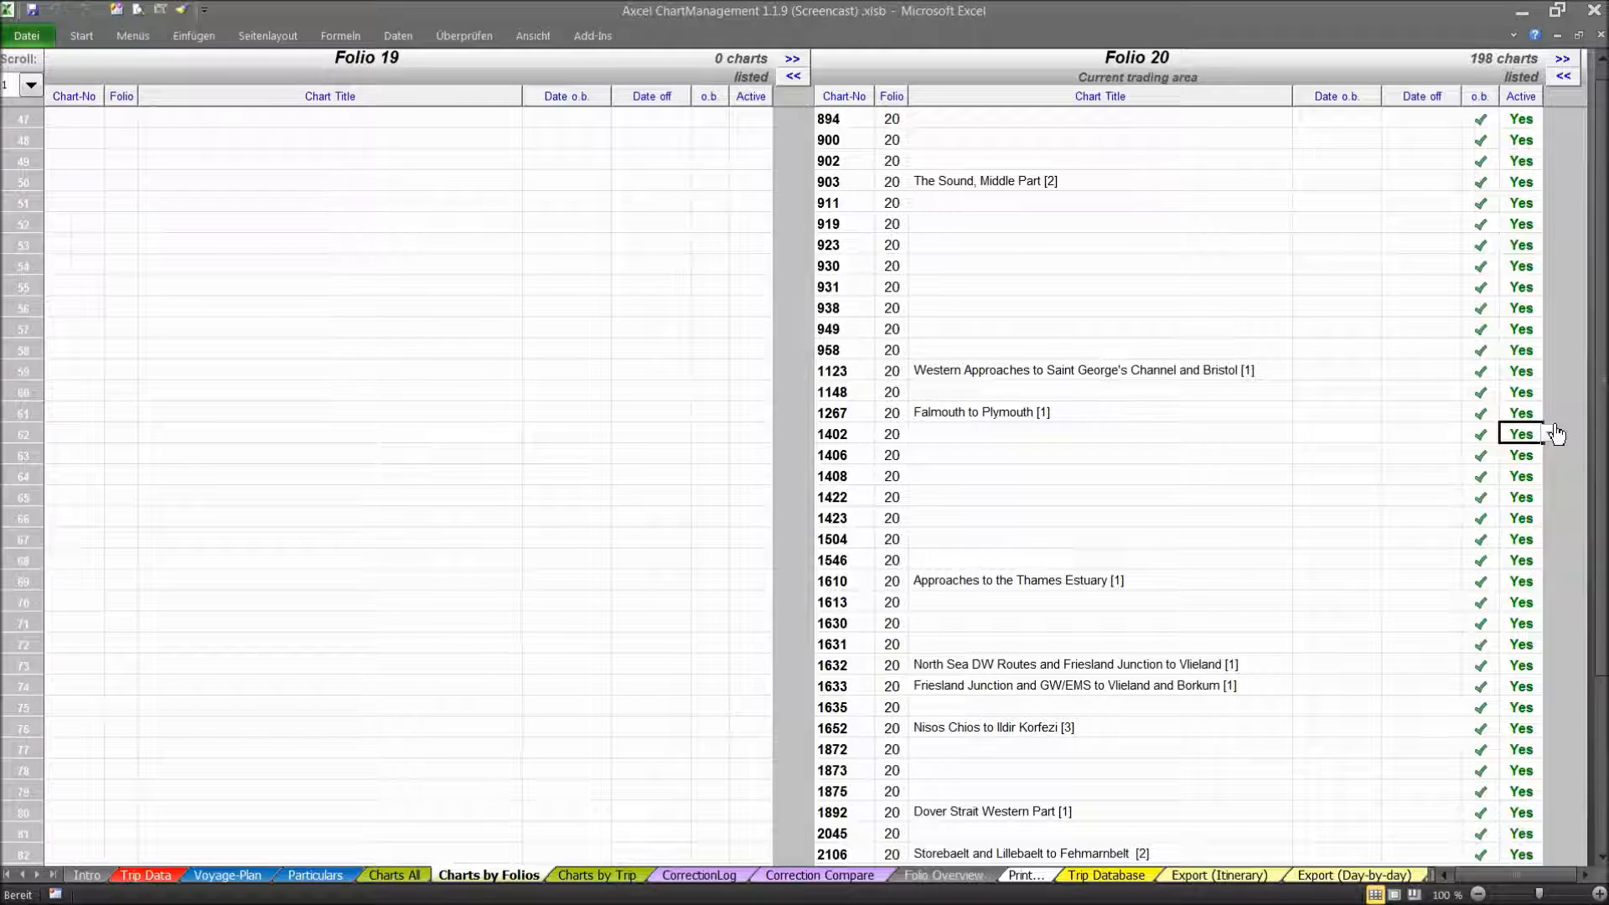
left_click(1549, 434)
left_click(1511, 463)
scroll(1348, 520, "down", 14)
scroll(1348, 520, "down", 20)
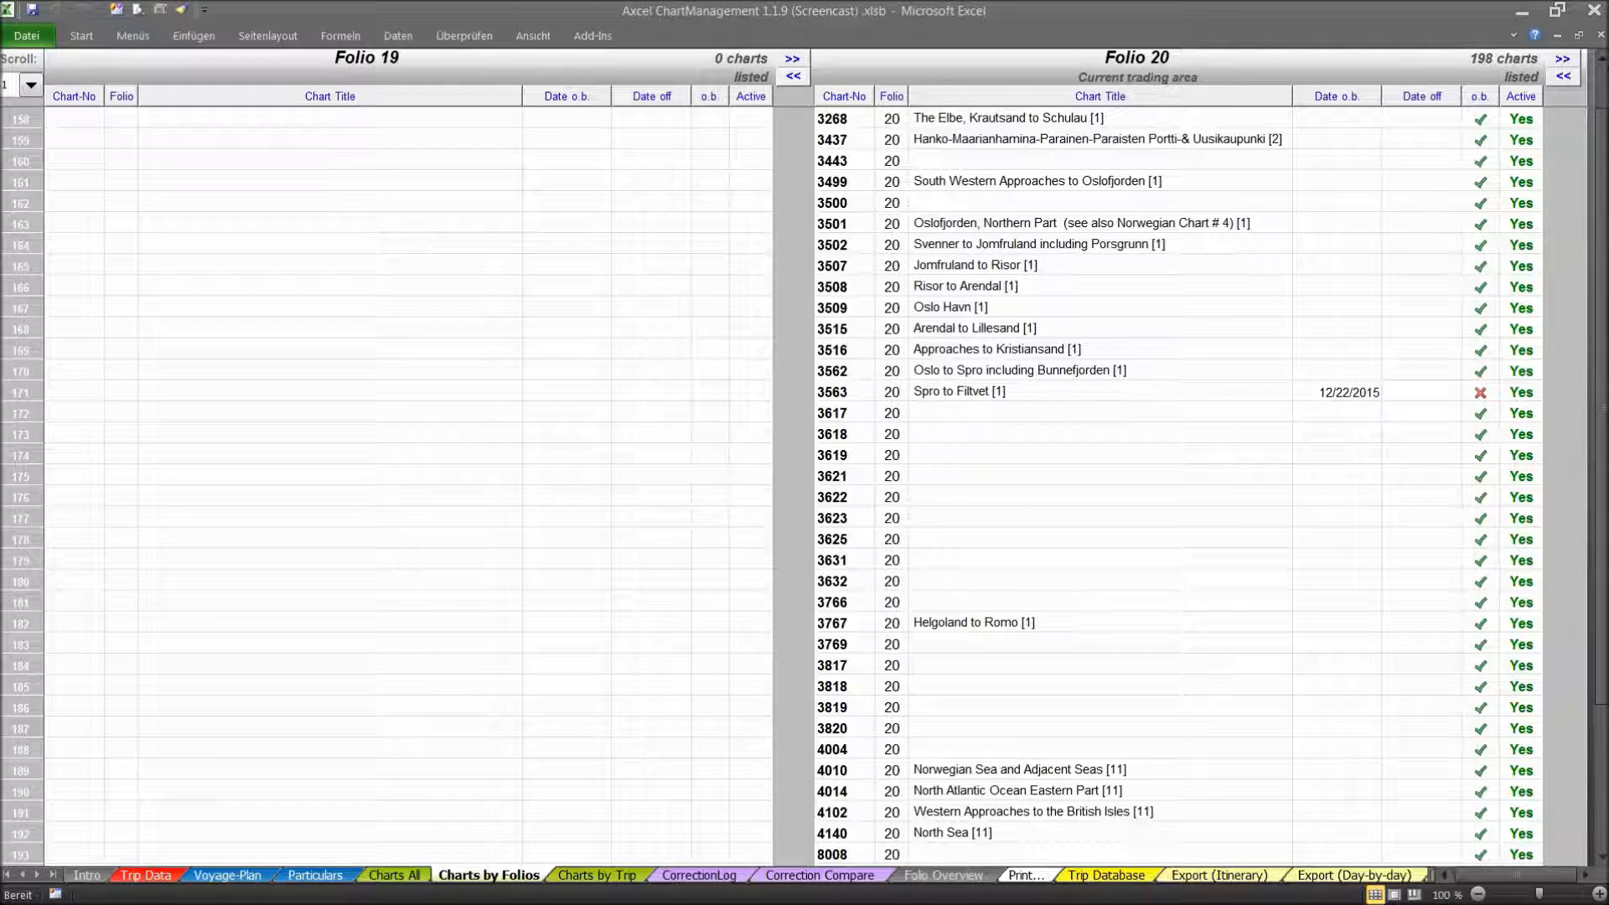
- On the Charts by Trip sheet, add voyage legs 3906 and 3907 in the next two free columns
left_click(602, 876)
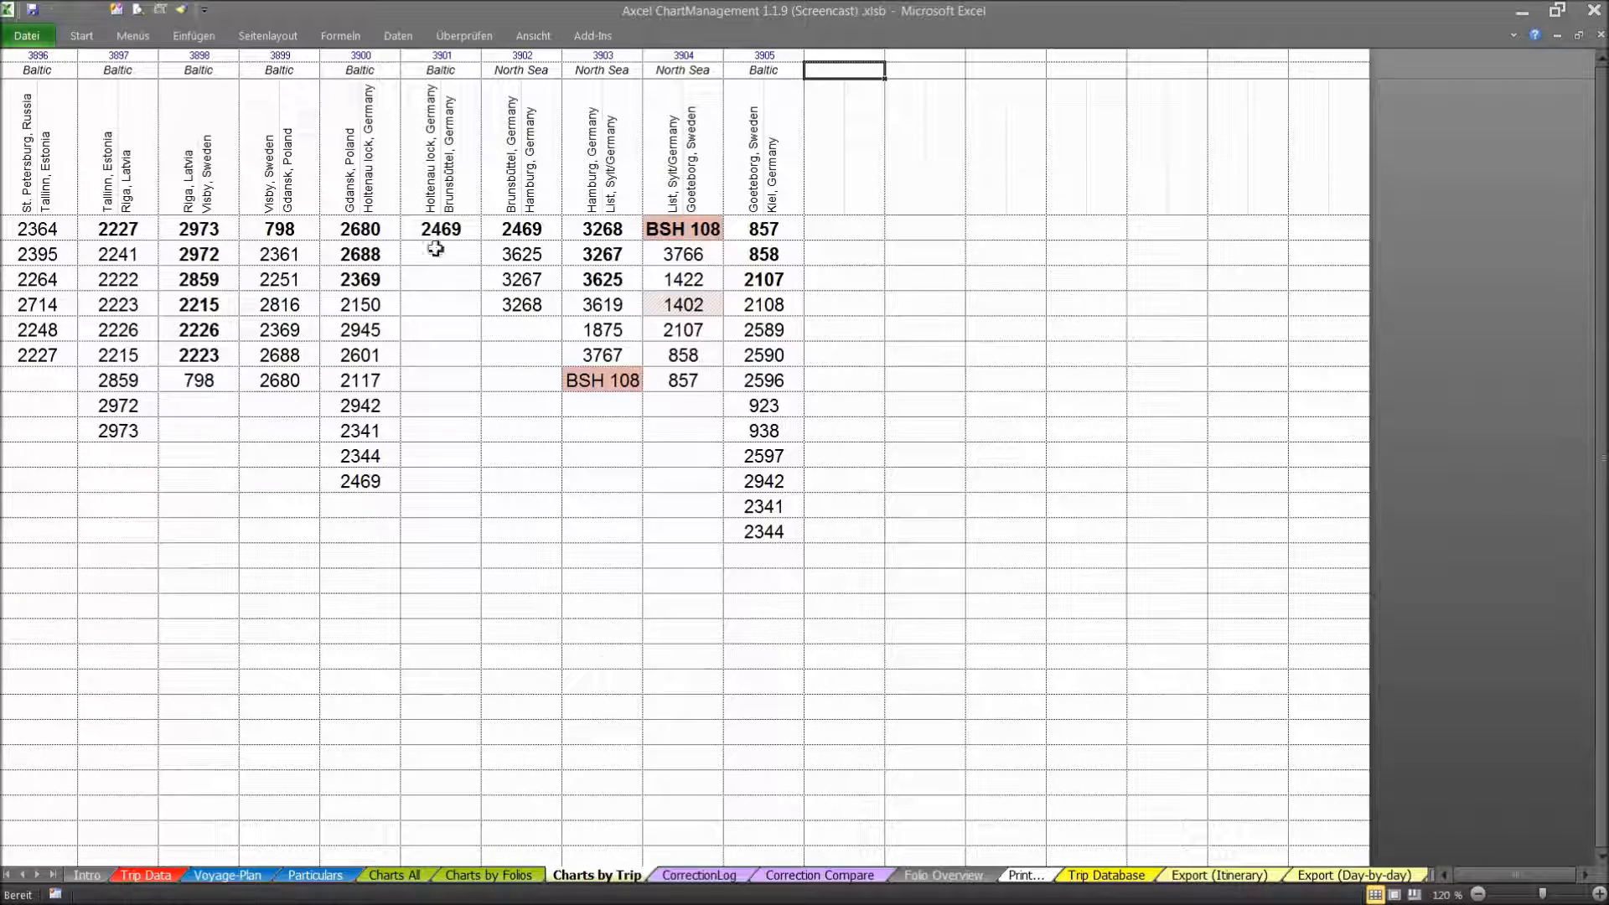
left_click(52, 59)
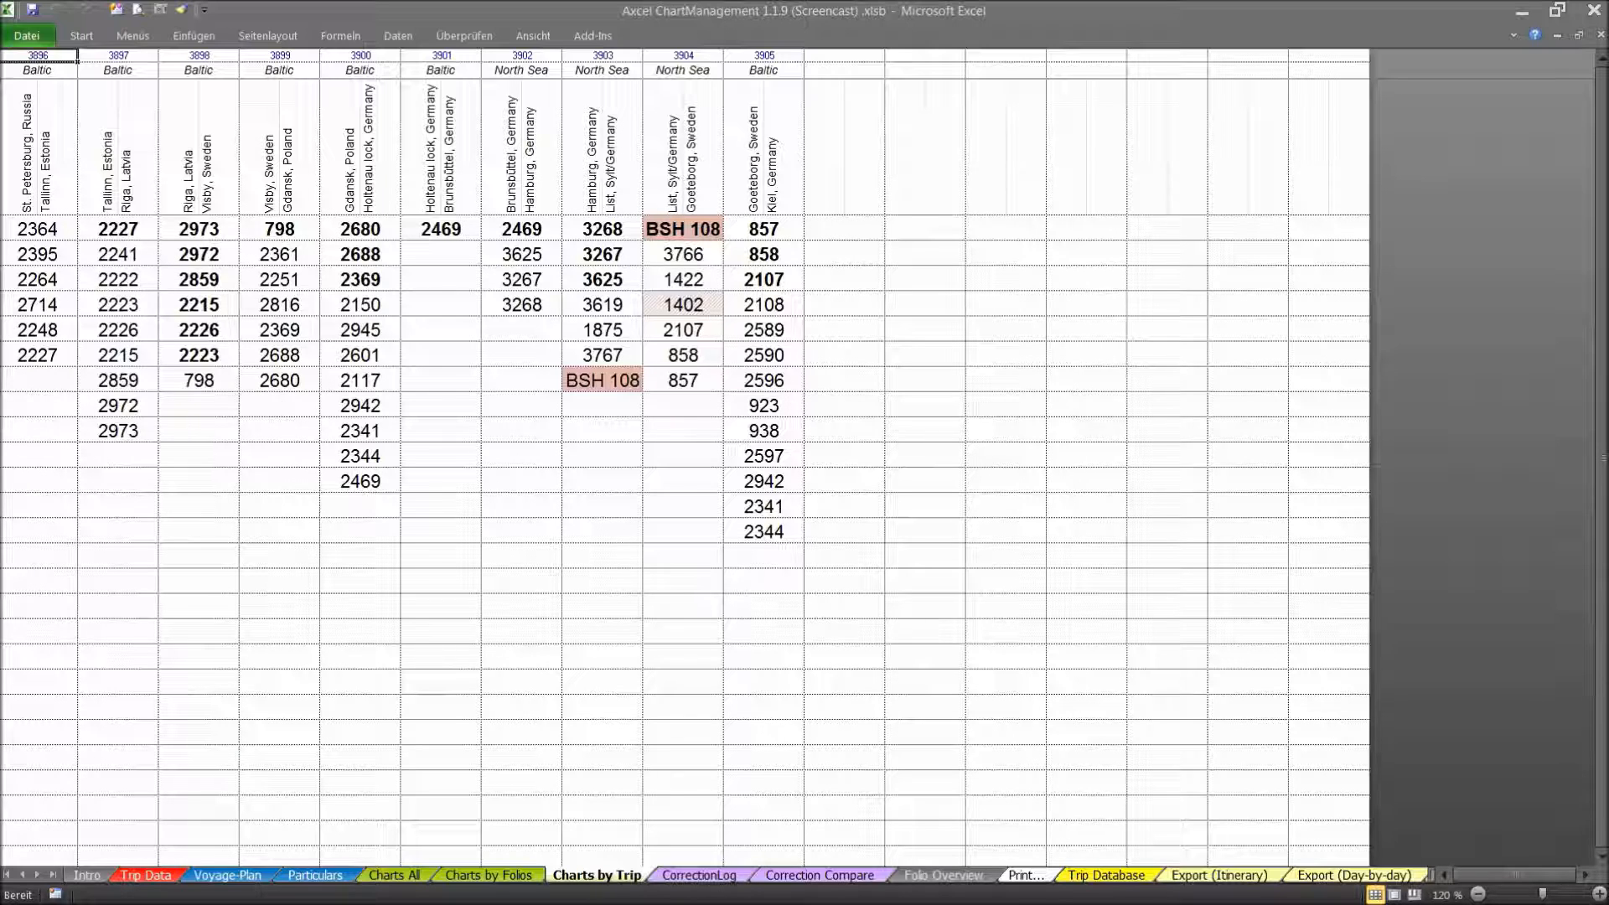
left_click(147, 58)
left_click(843, 55)
left_click(891, 56)
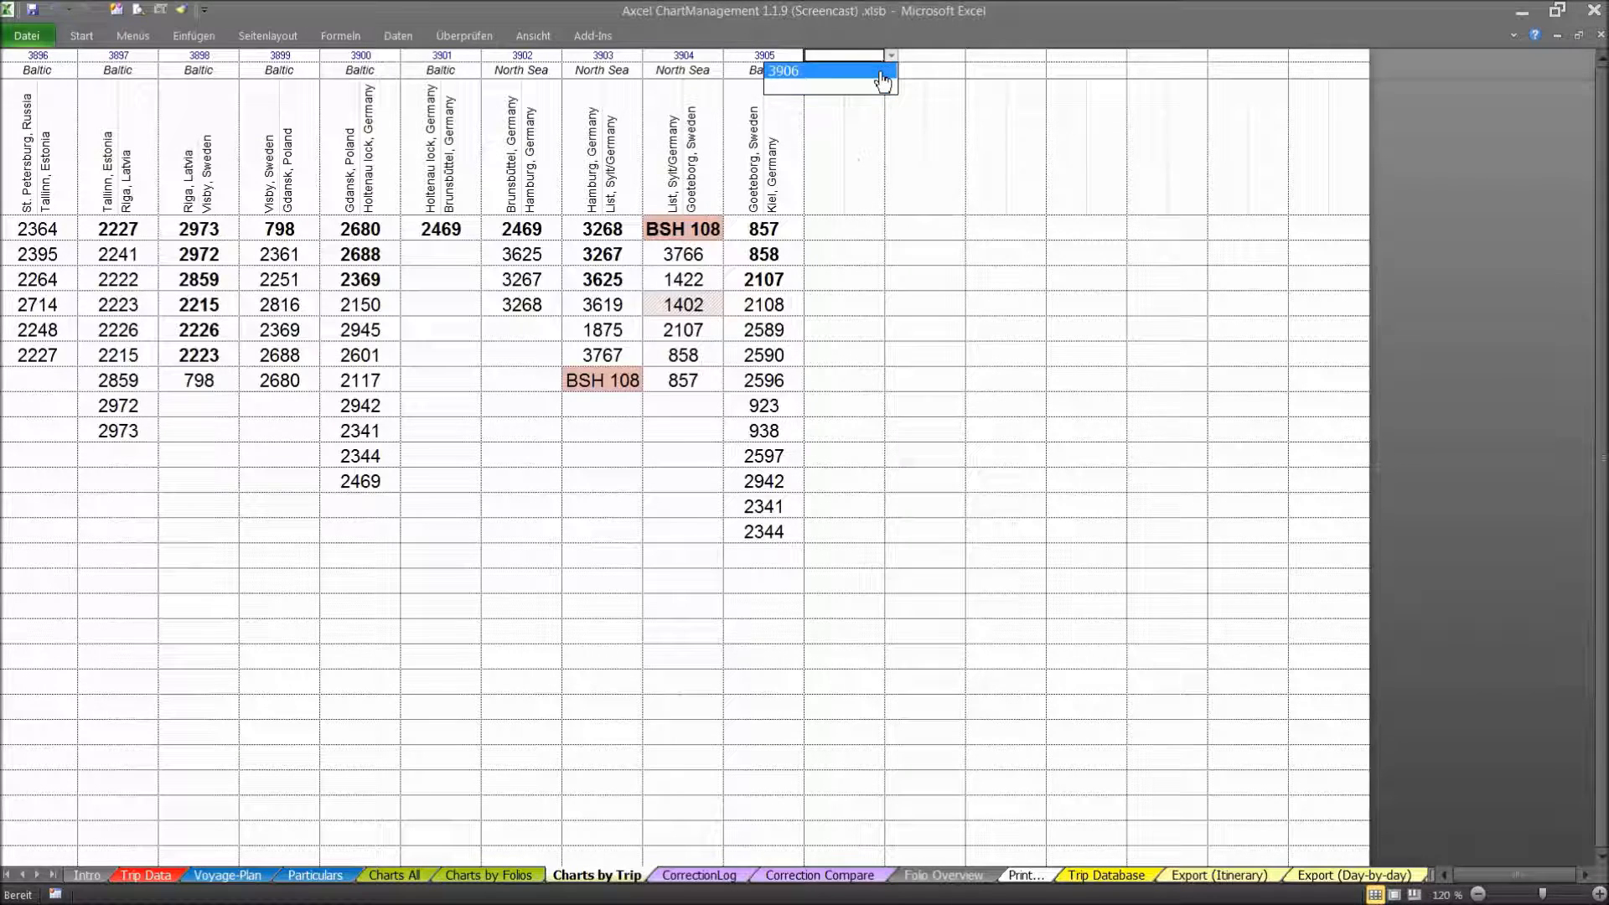
left_click(887, 72)
left_click(951, 57)
left_click(972, 55)
left_click(972, 77)
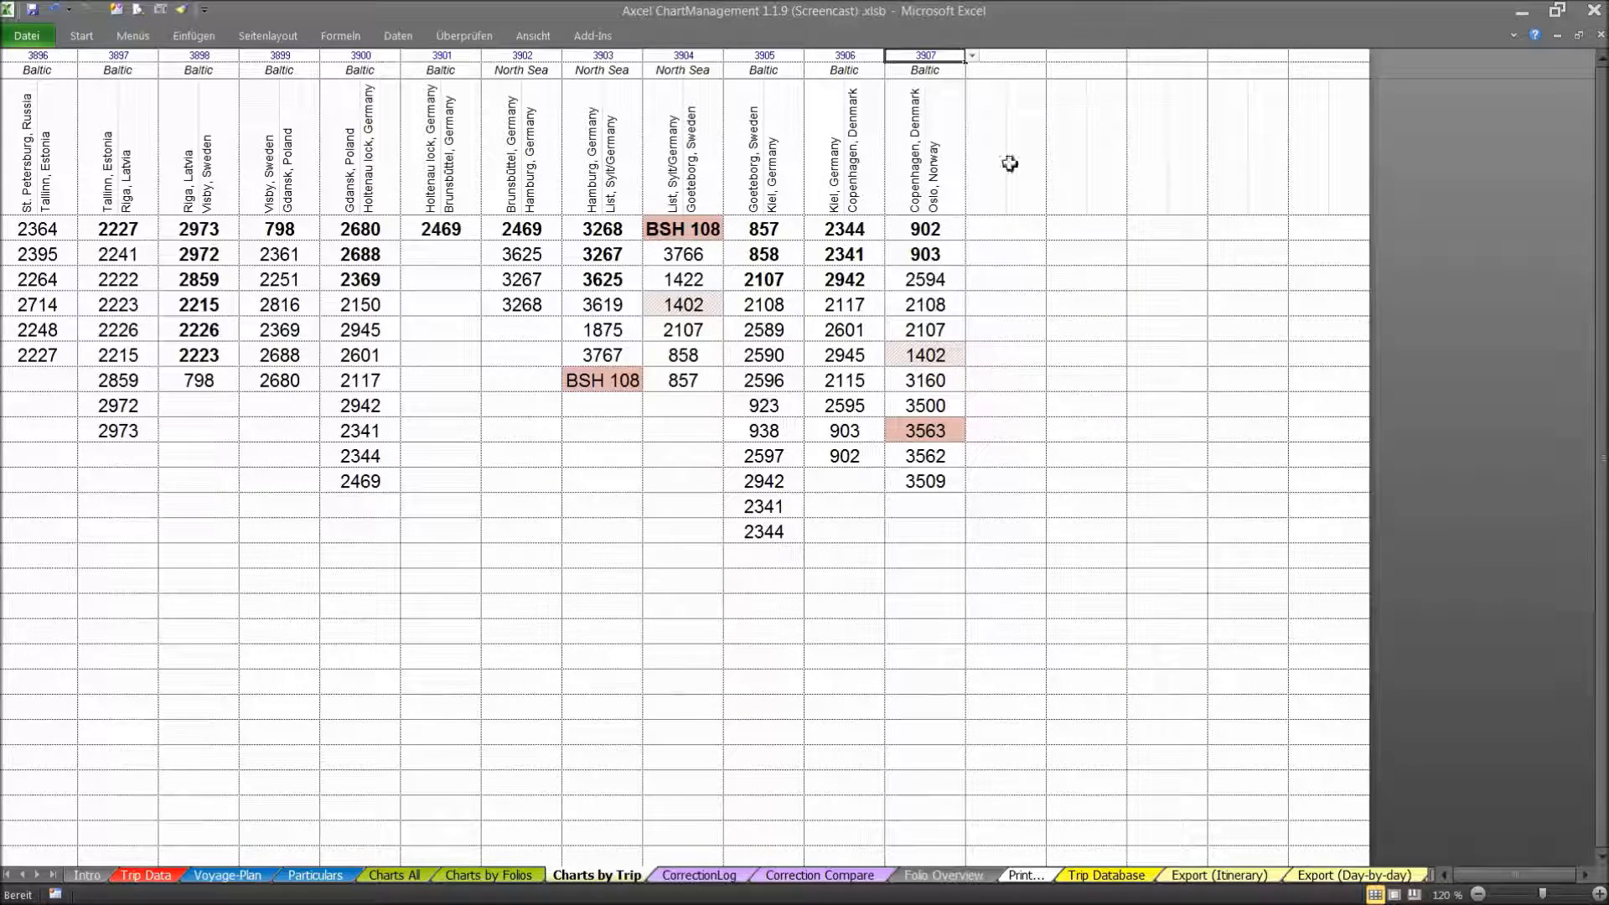
- Leave one column empty, add voyage legs 3940 and 3941, and inspect the non-bold charts of leg 3900
left_click(1084, 59)
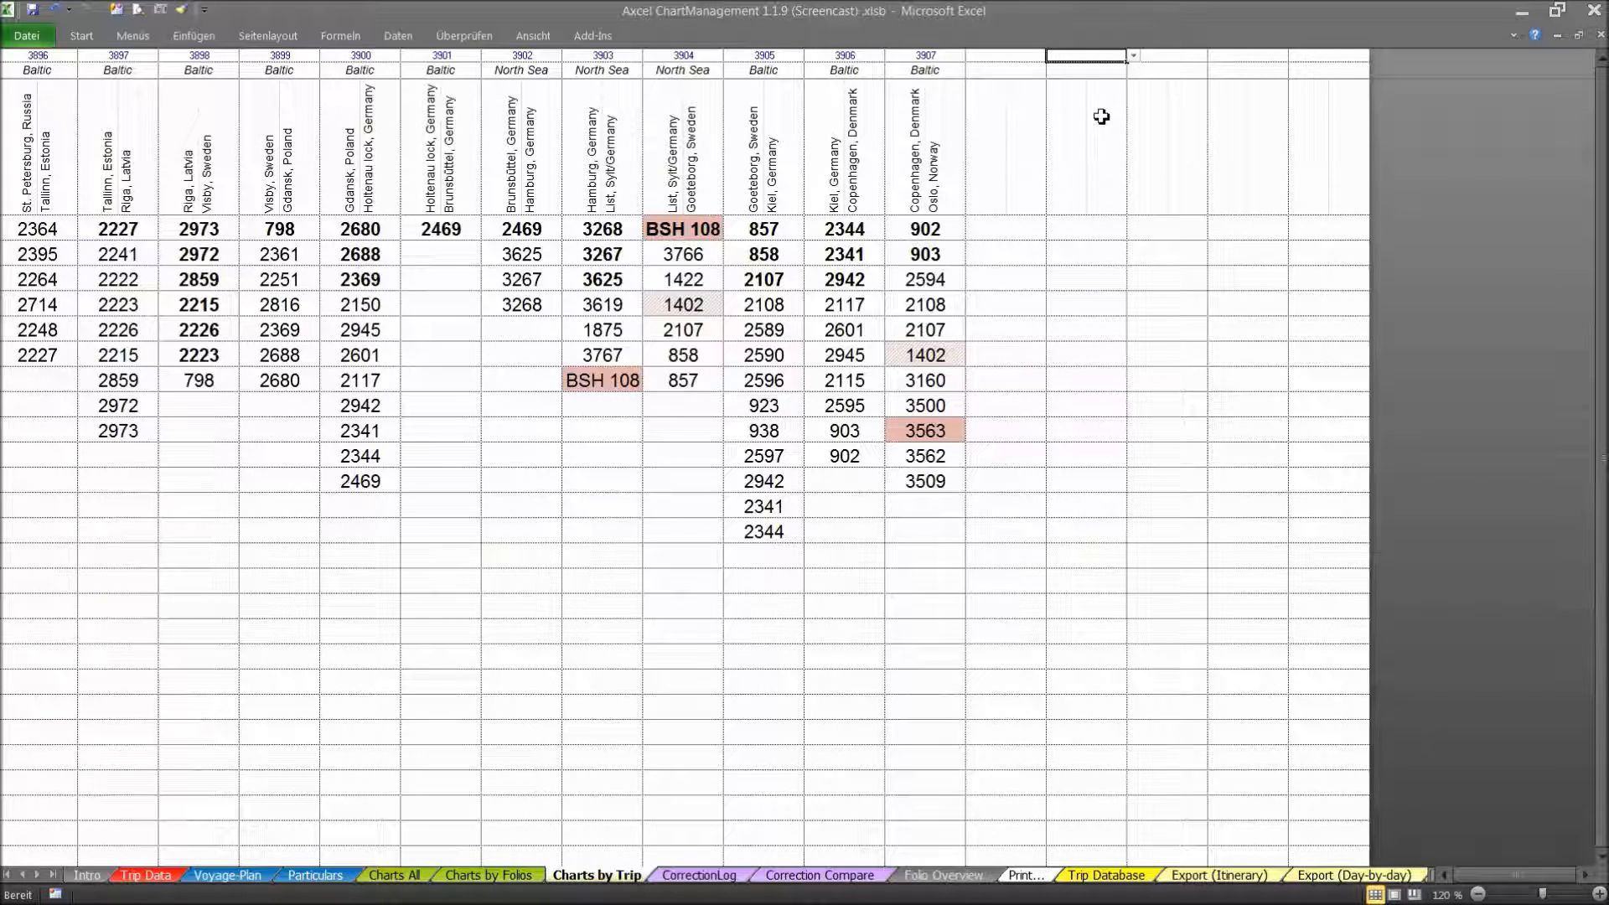
type("39")
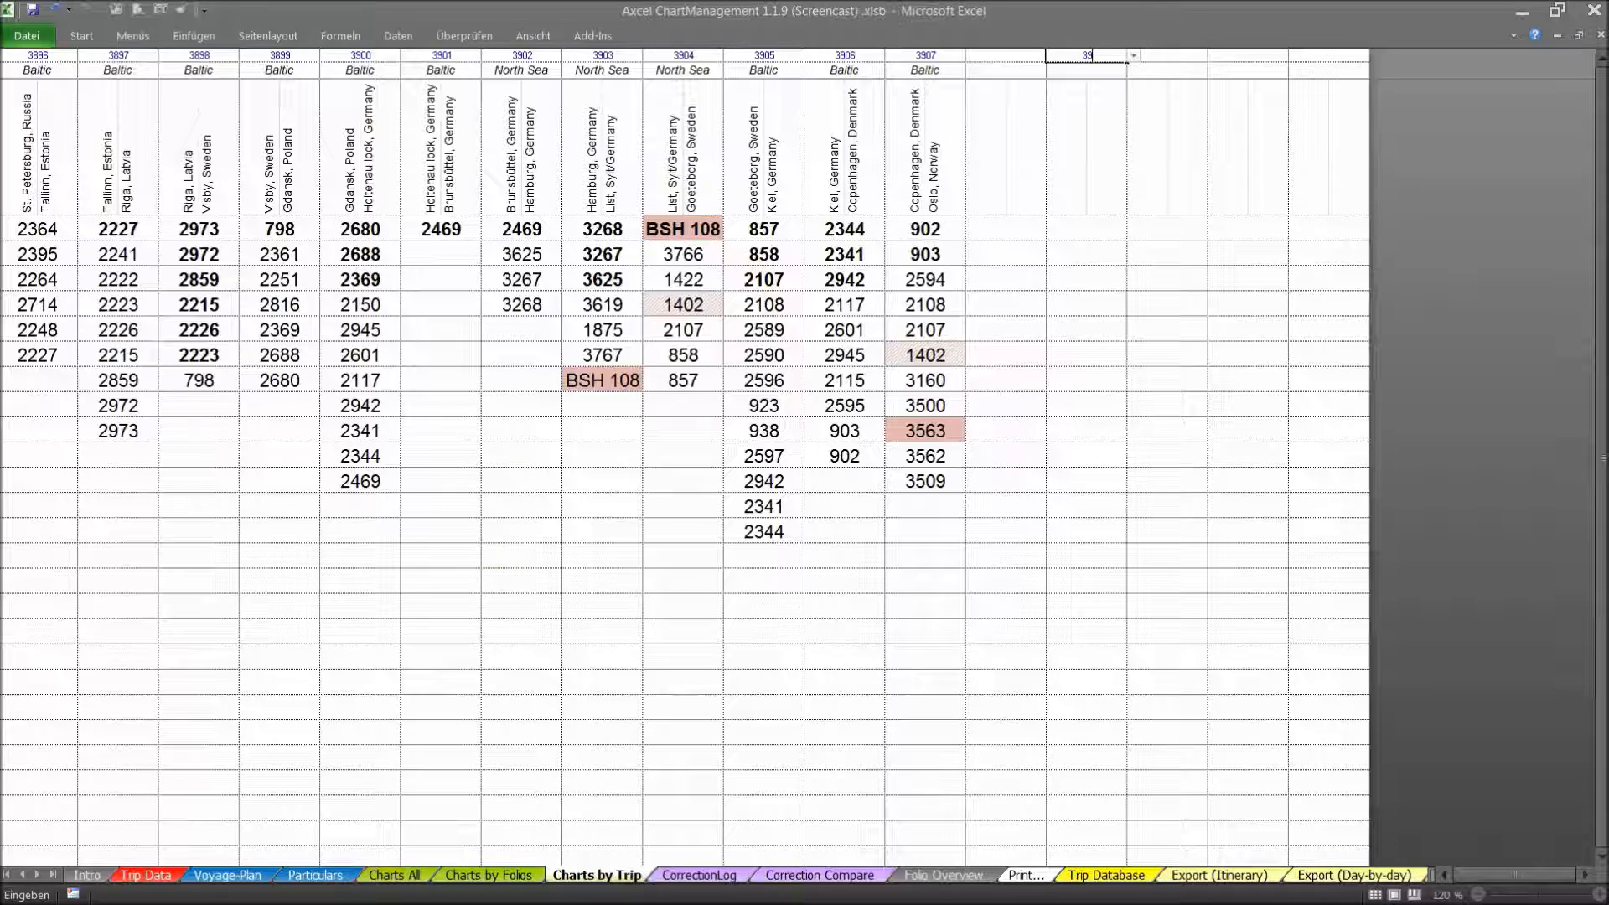
type("40")
key("Return")
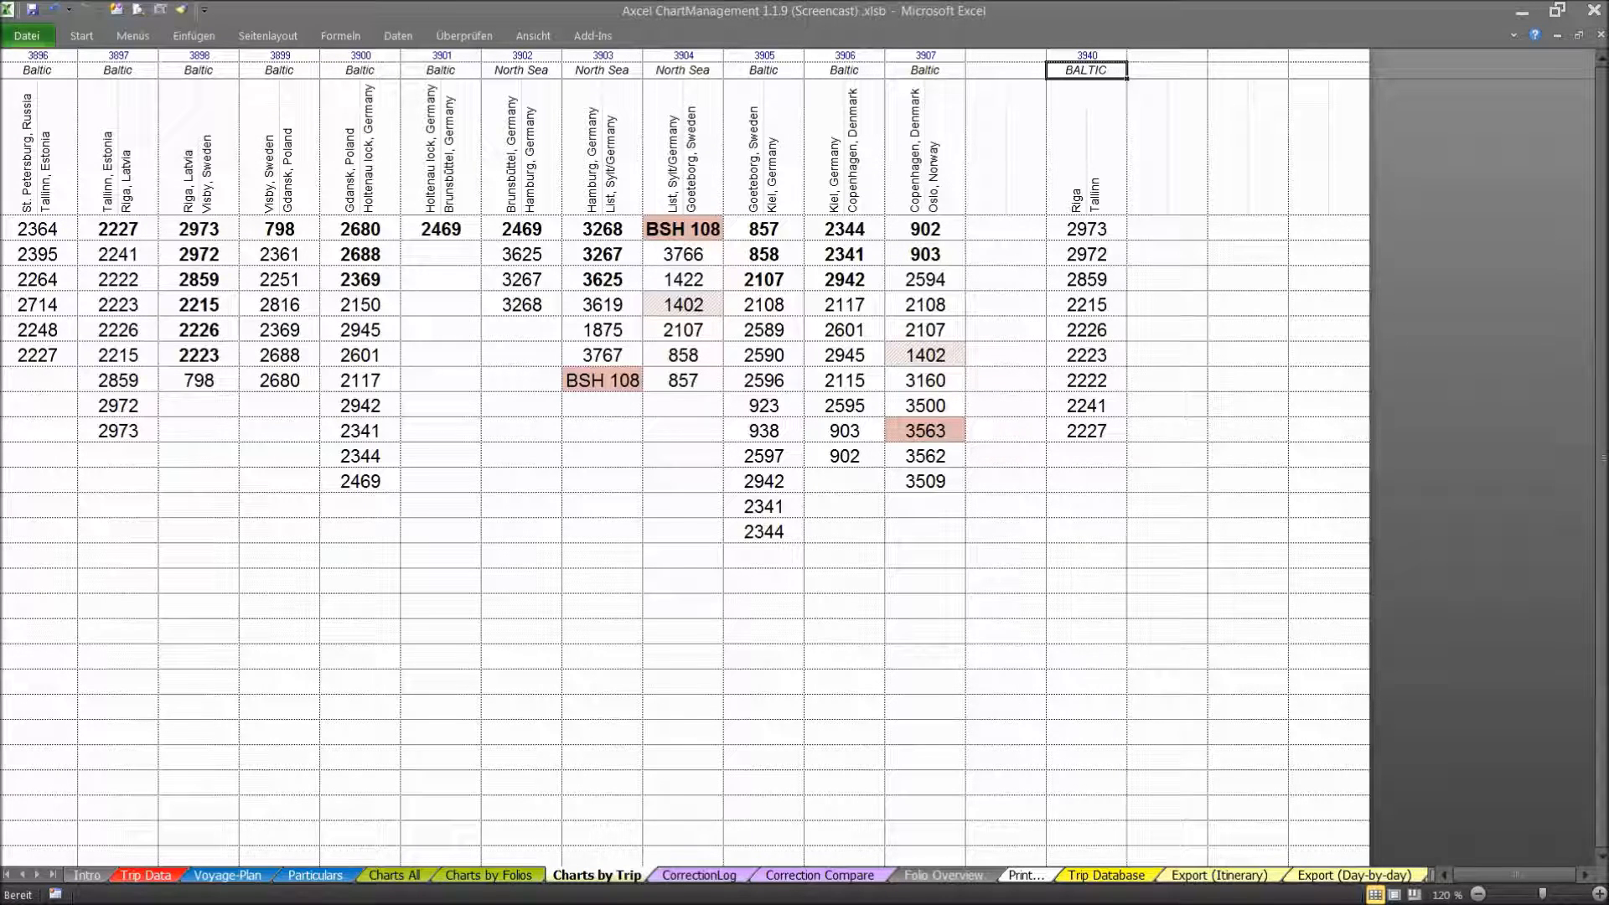
left_click(1159, 58)
left_click(1214, 57)
left_click(1202, 72)
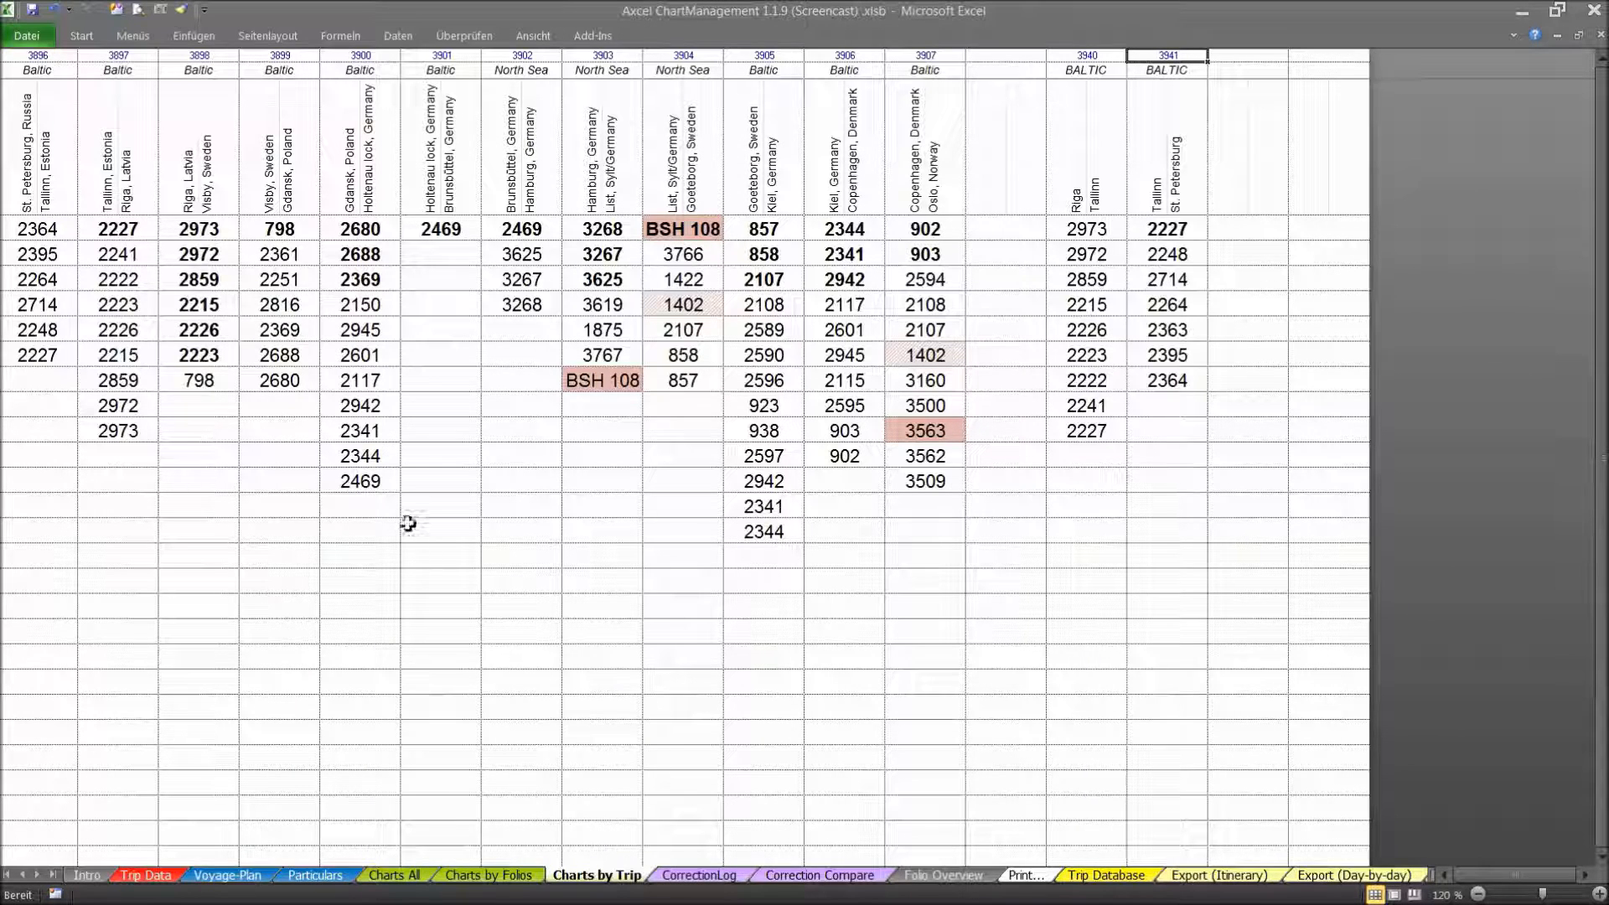
left_click_drag(366, 311, 371, 481)
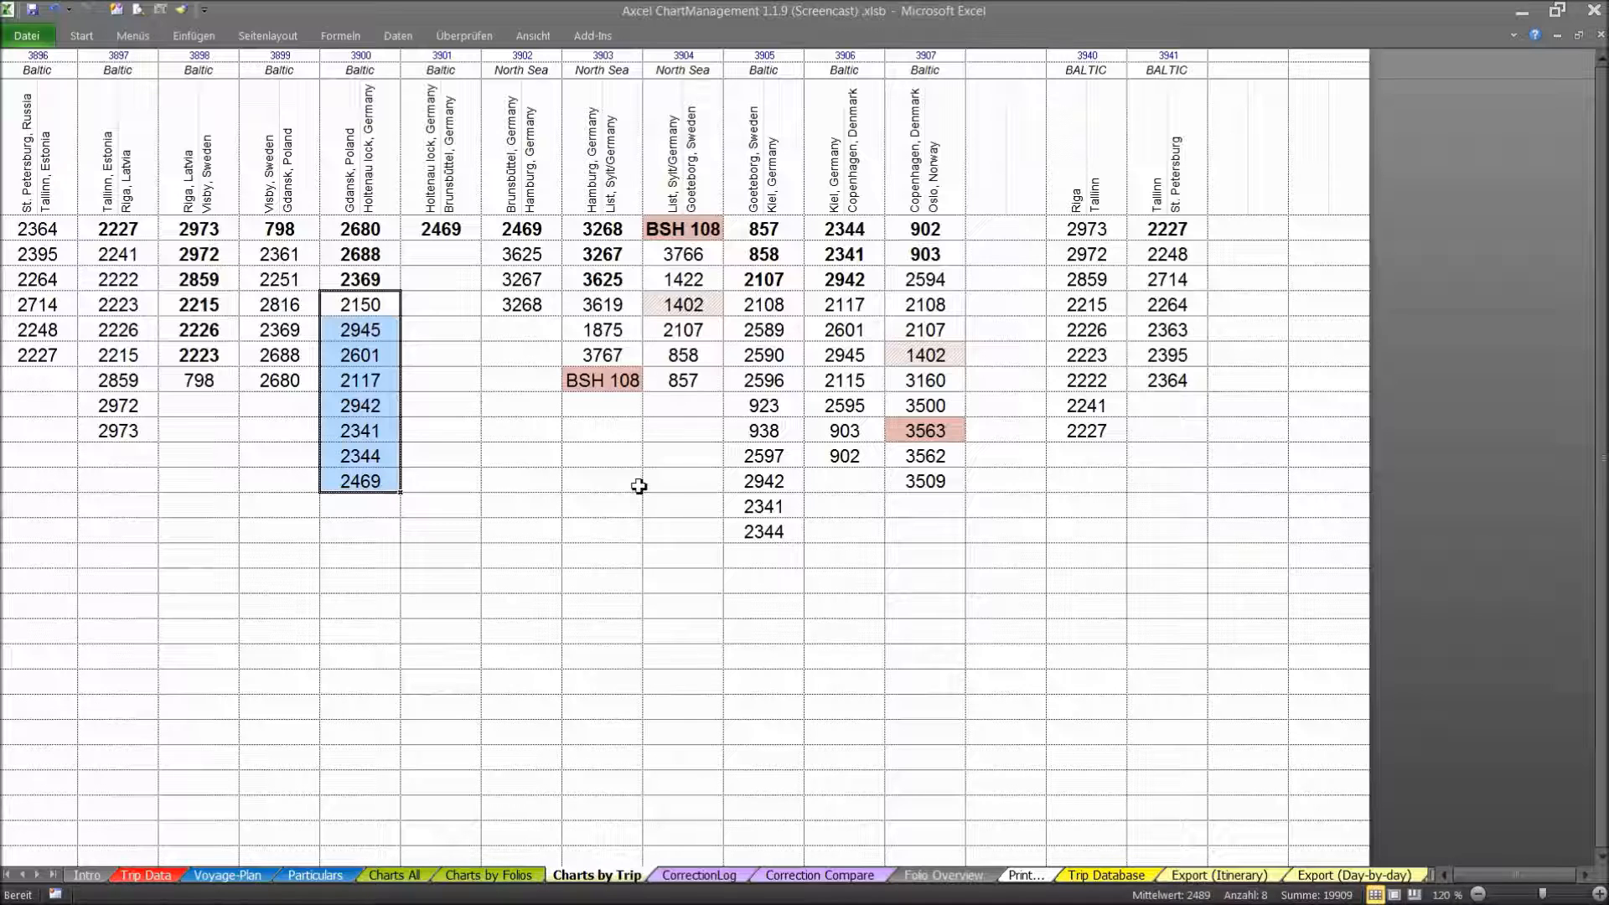
left_click(751, 434)
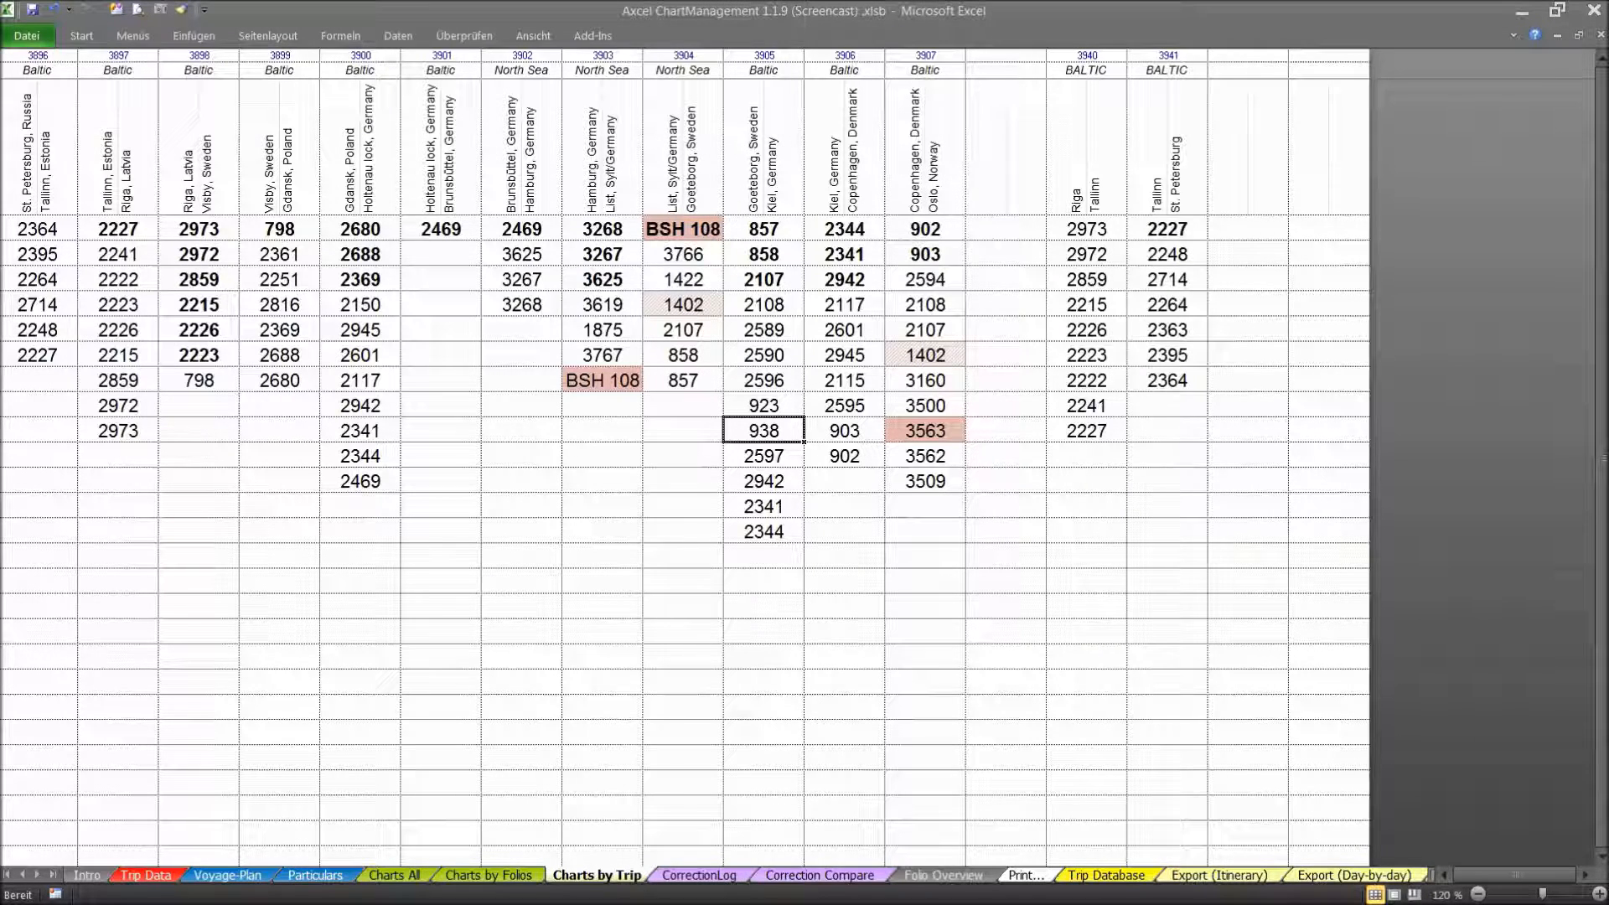
- Generate the table of charts for correction on the CorrectionLog sheet with Get charts
left_click(698, 875)
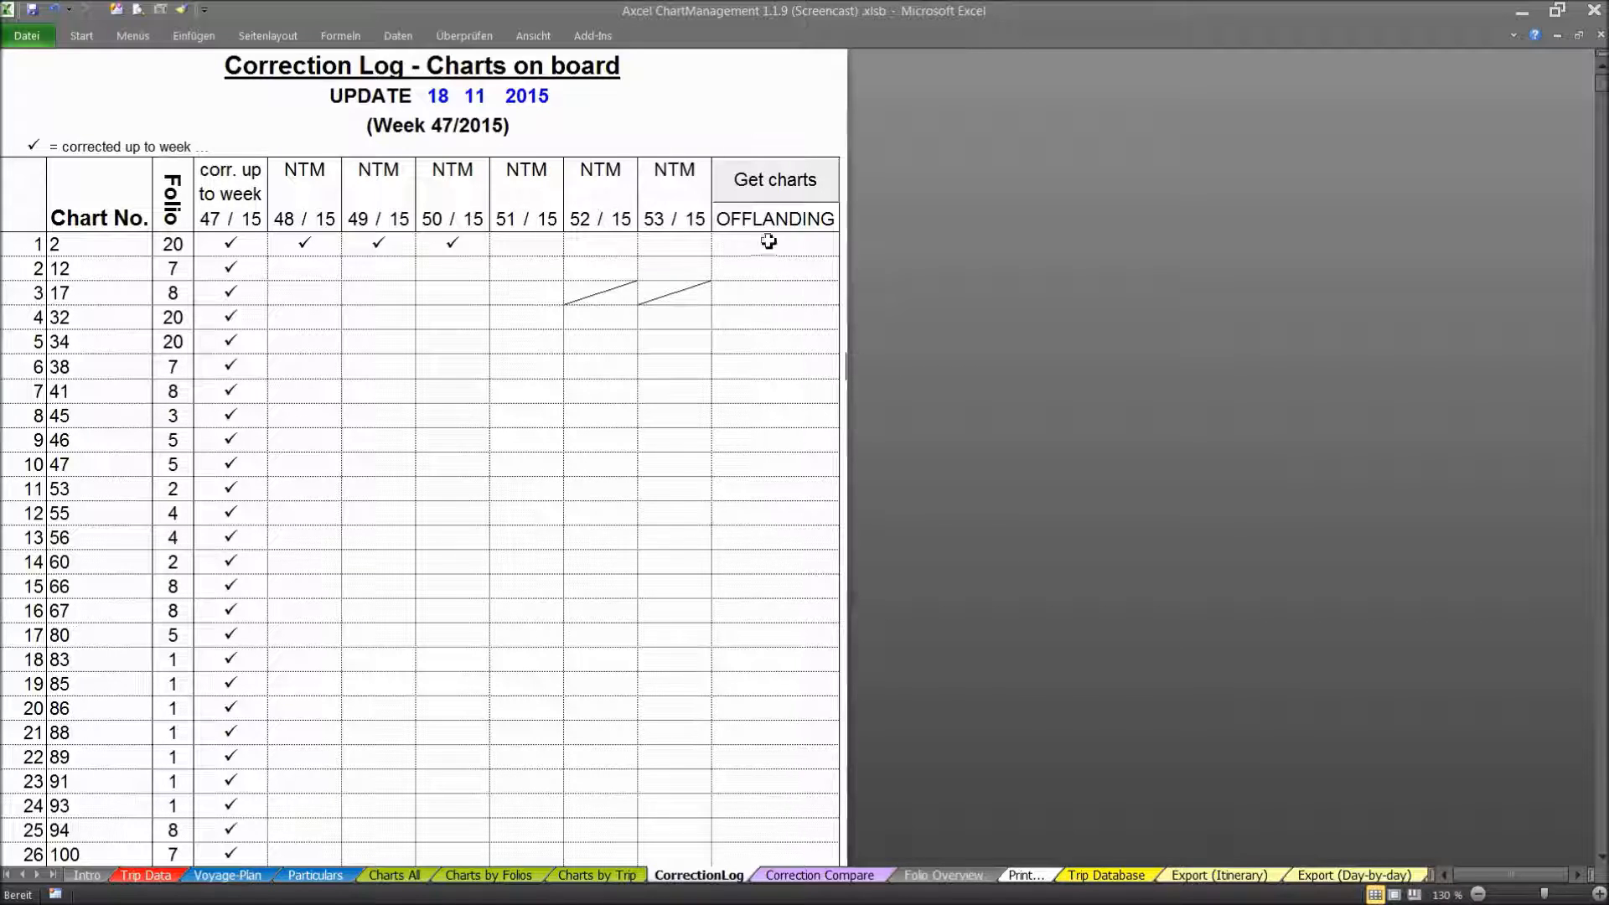
left_click(767, 189)
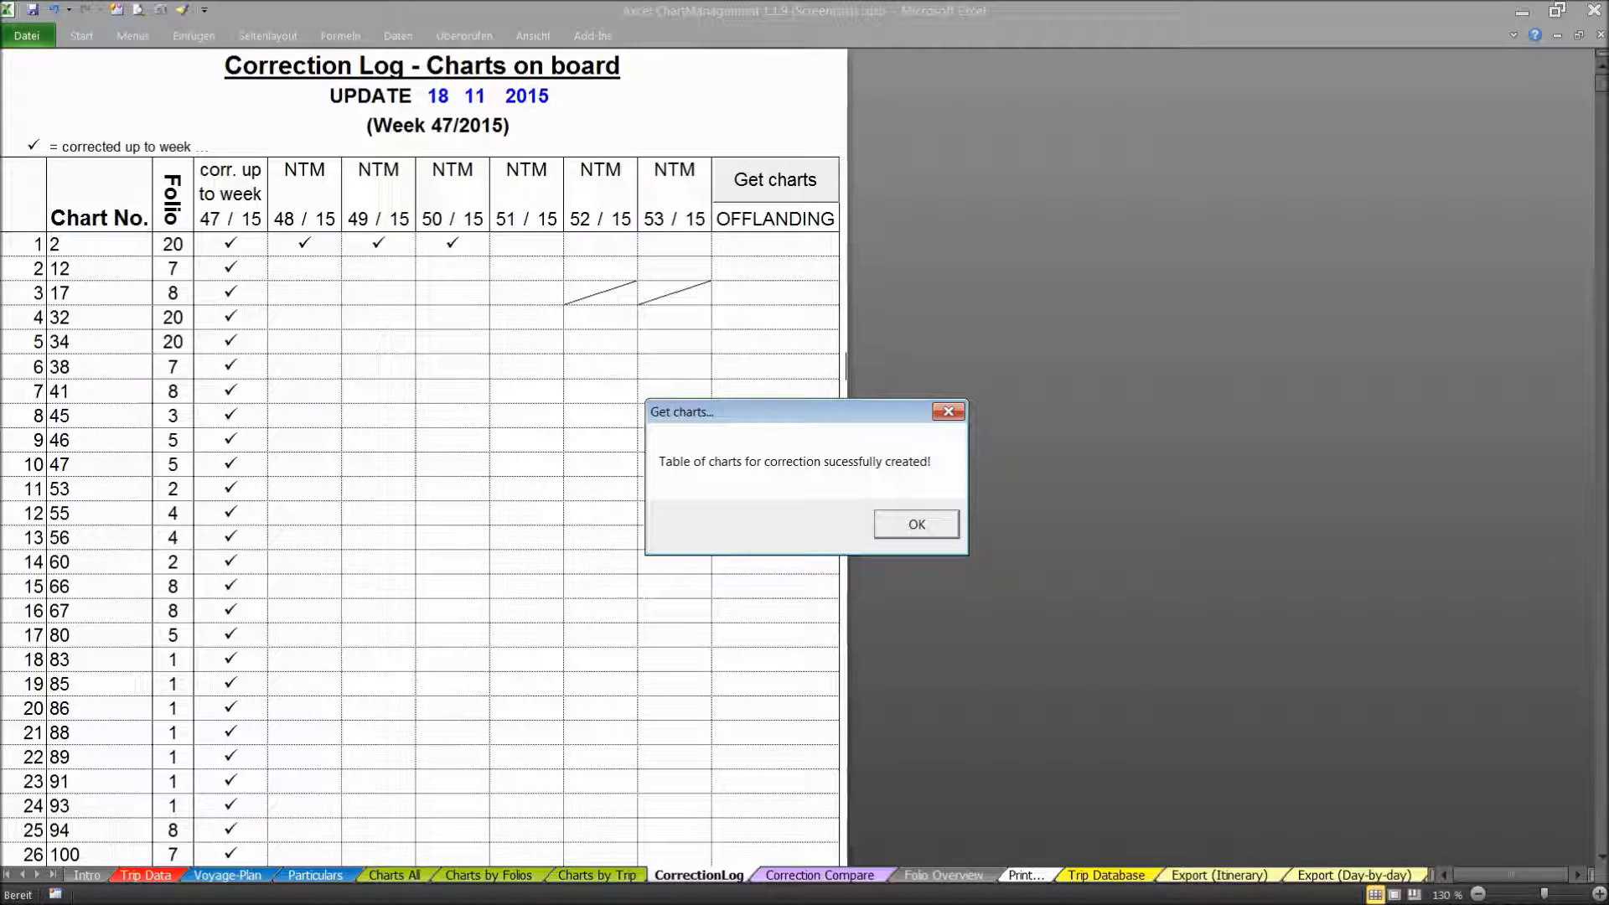
left_click(917, 523)
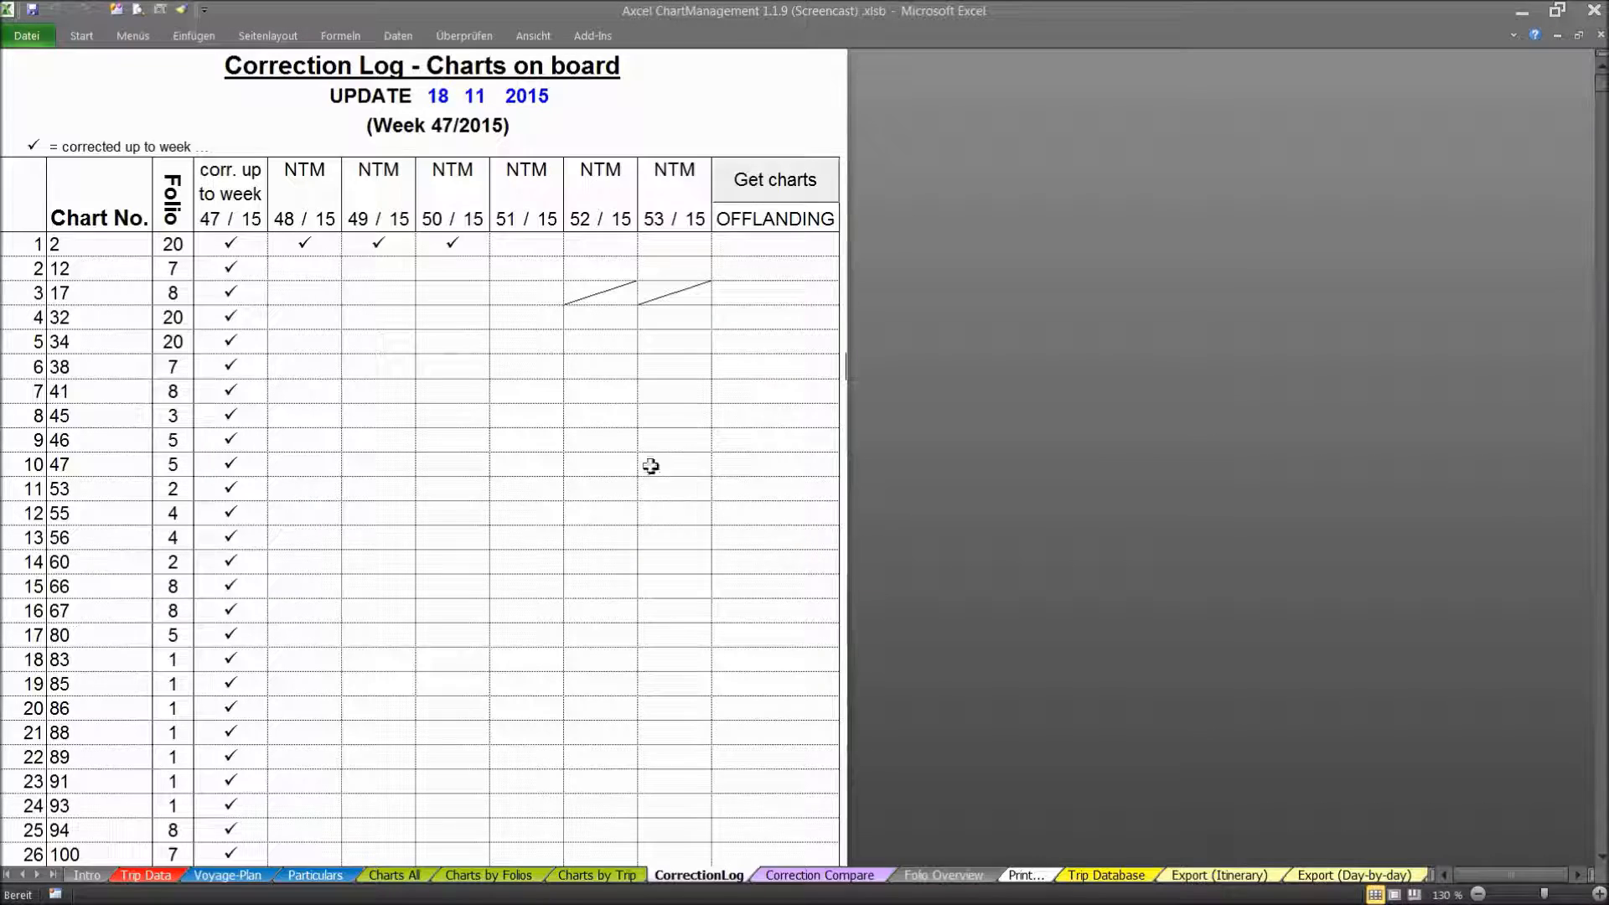
- Examine the weekly NTM correction cells of chart 2 and the struck-out weeks 52 and 53 of chart 17
left_click(309, 246)
left_click_drag(309, 247, 658, 243)
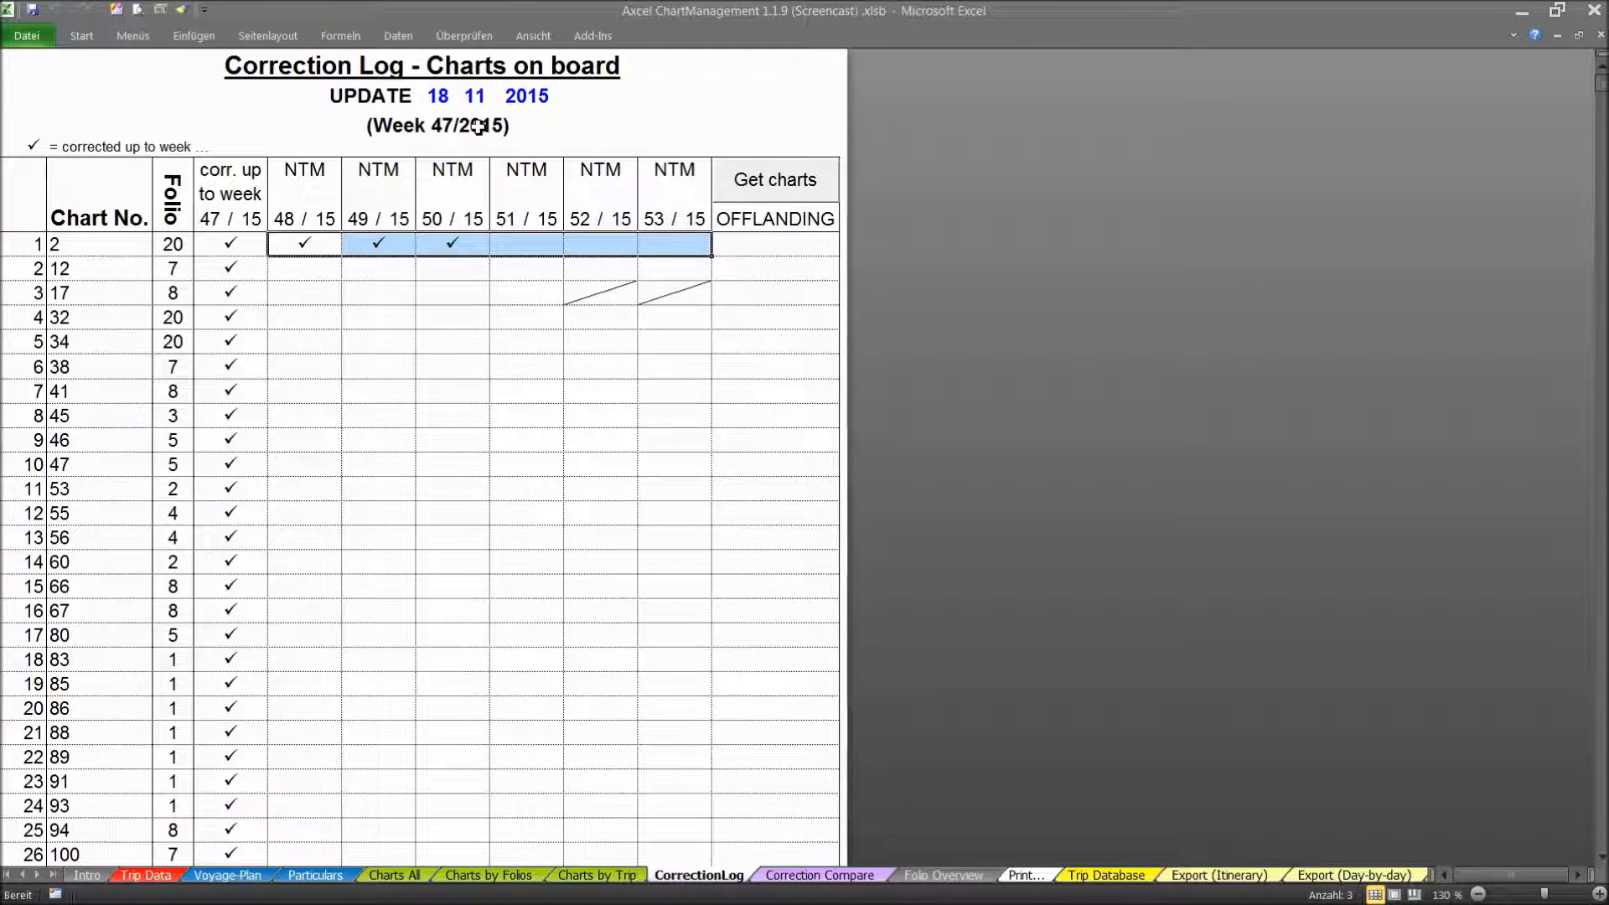
left_click(392, 324)
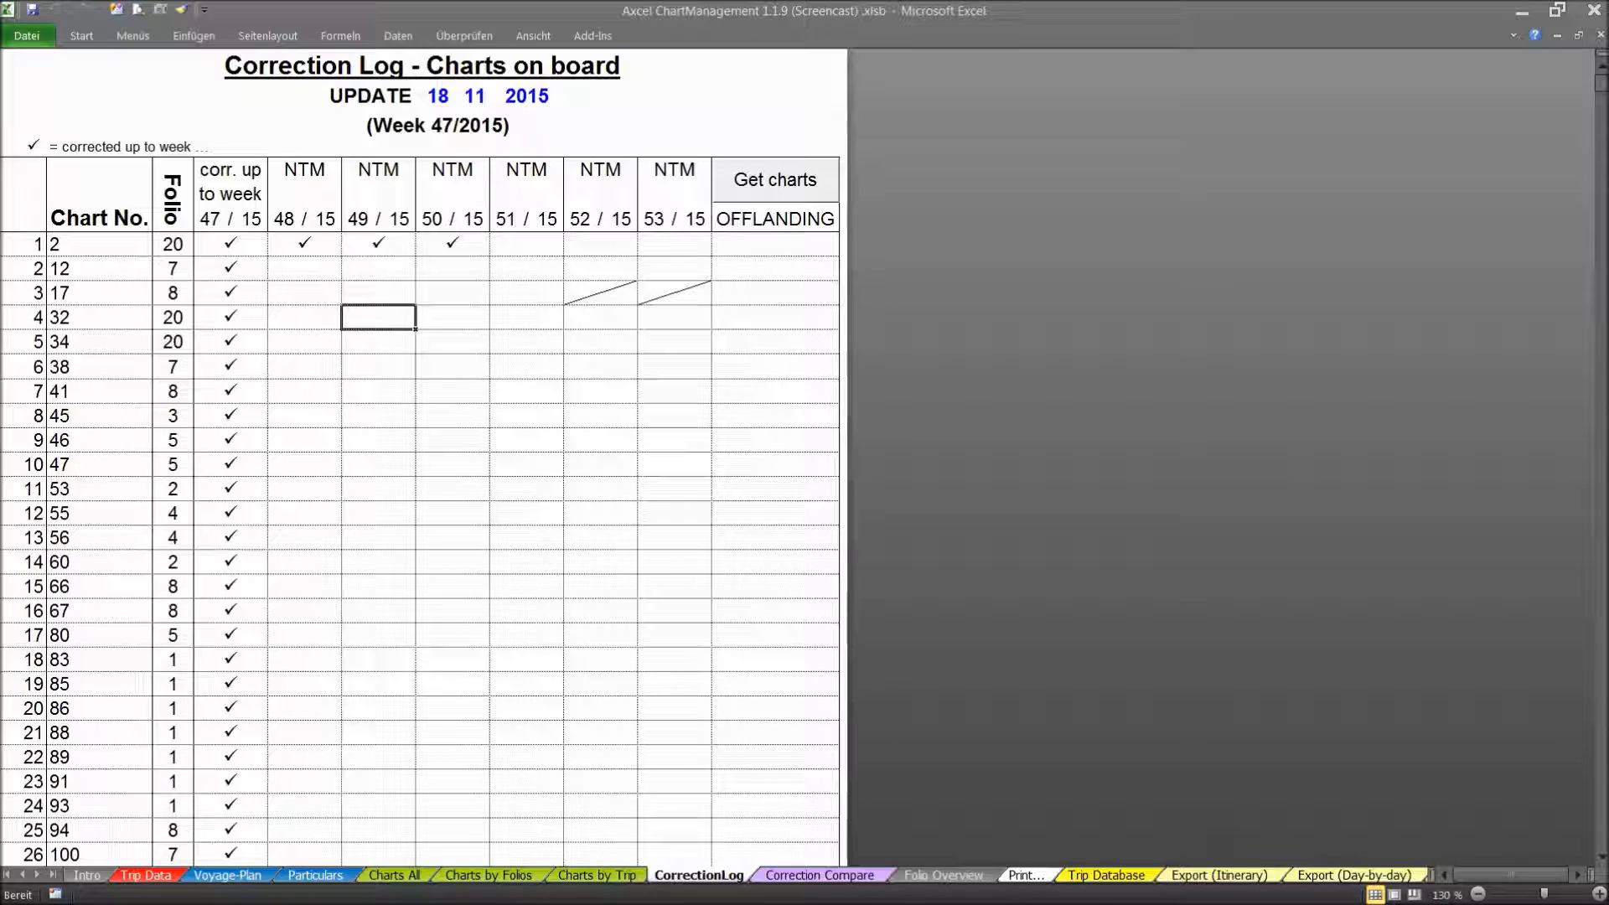
left_click(602, 298)
left_click(677, 300)
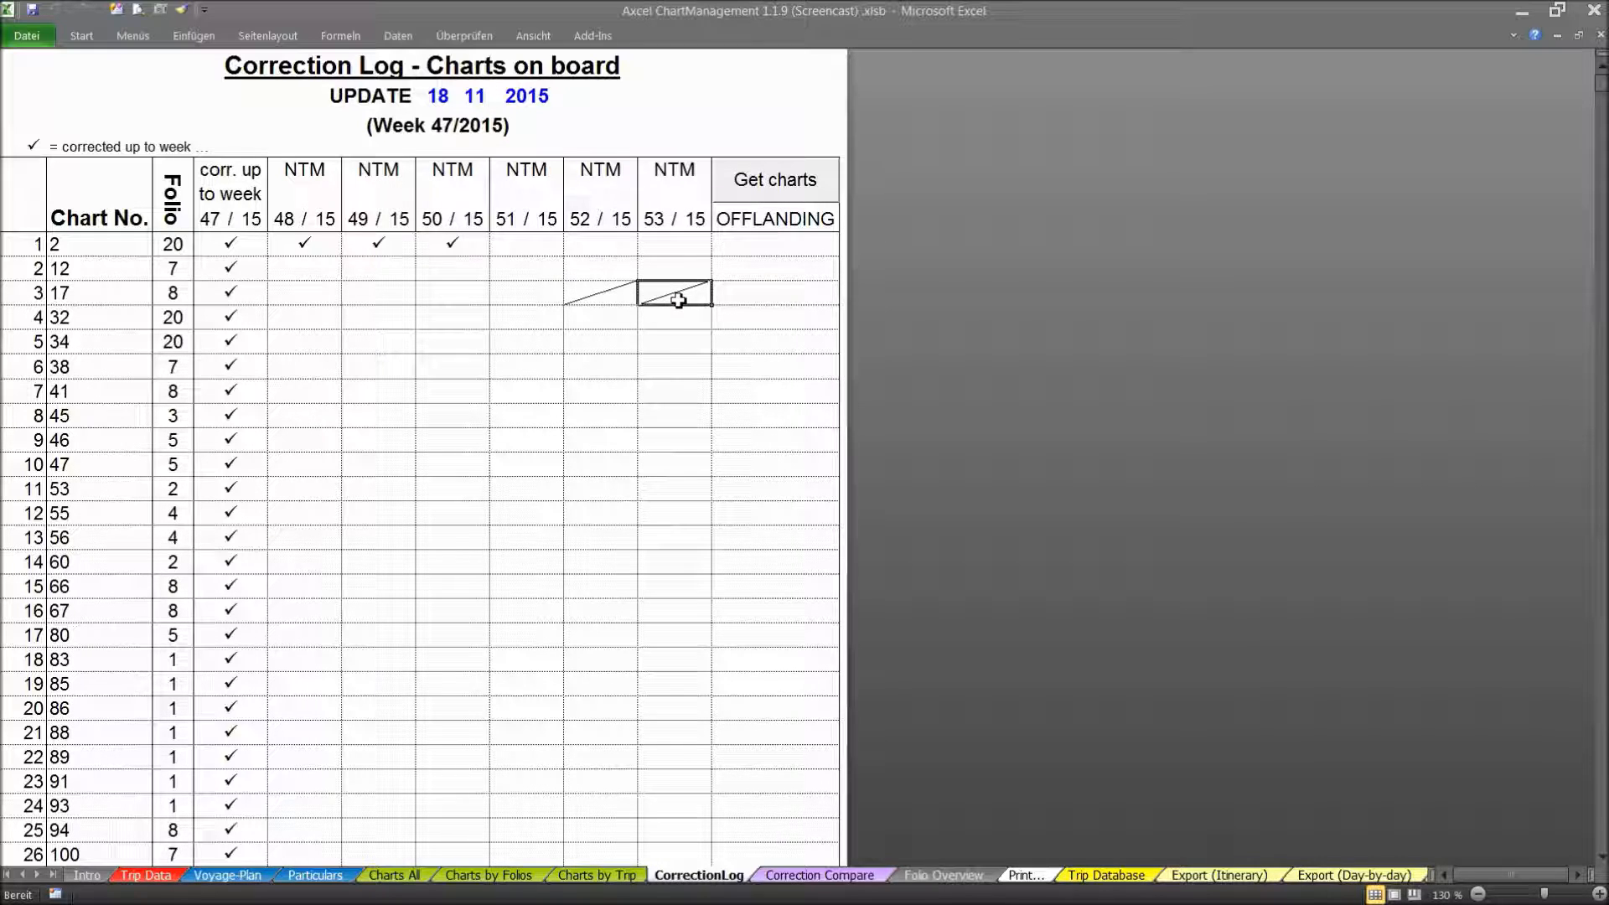
left_click(598, 299)
left_click(632, 343)
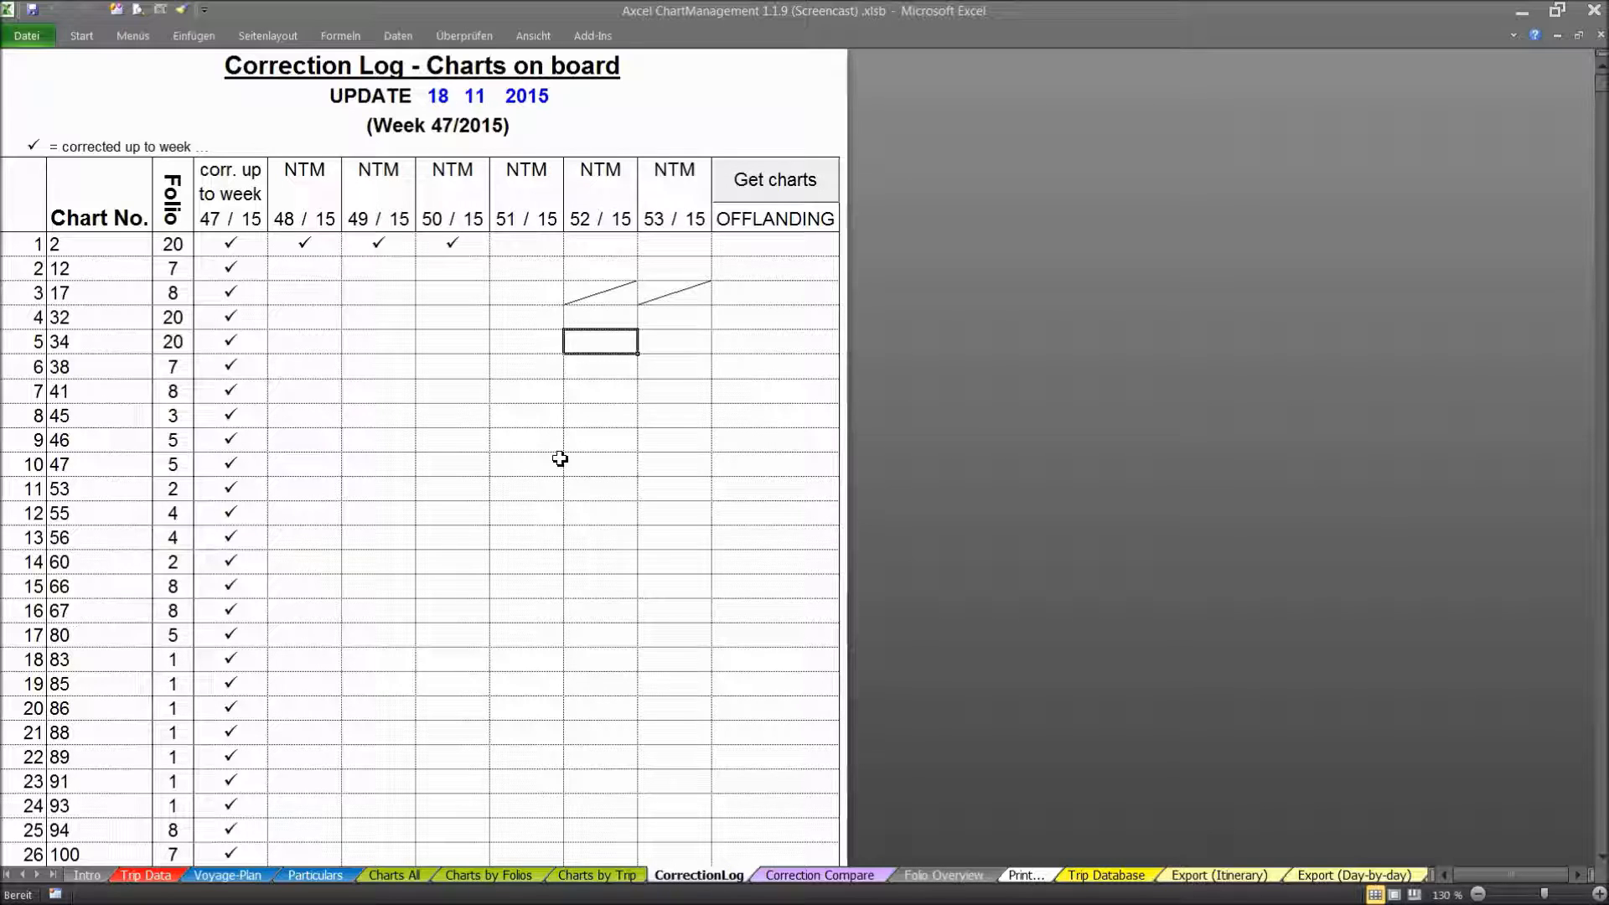
left_click(607, 294)
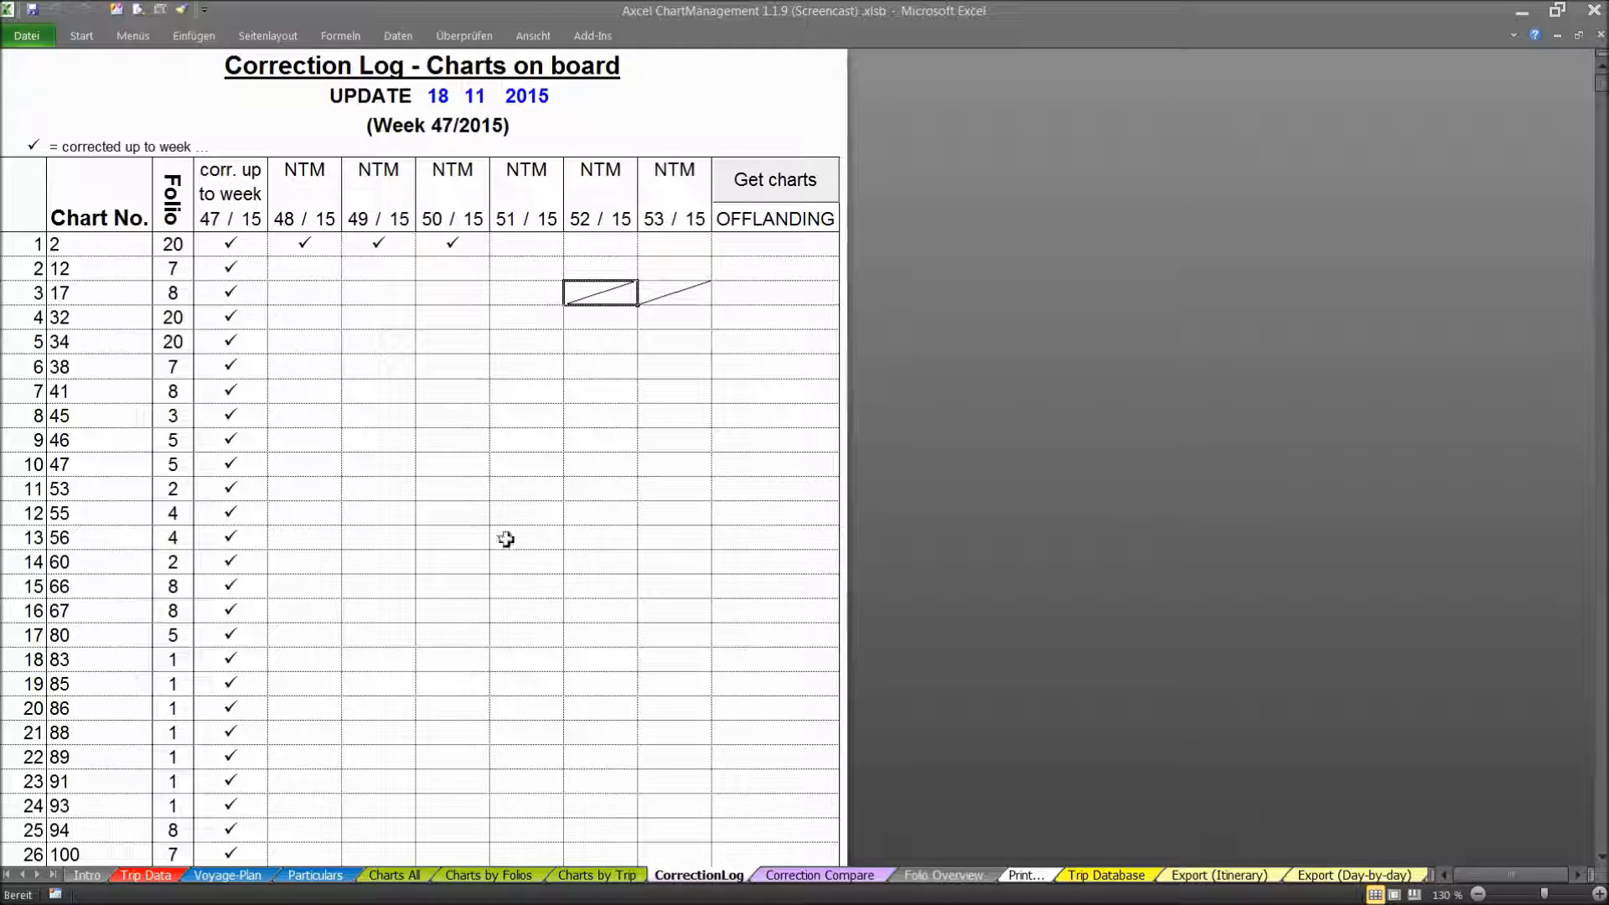
- Open the Correction Compare sheet, switch to the week 45 Notices to Mariners PDF in Adobe Reader and go to the chart index on page 21
left_click(795, 875)
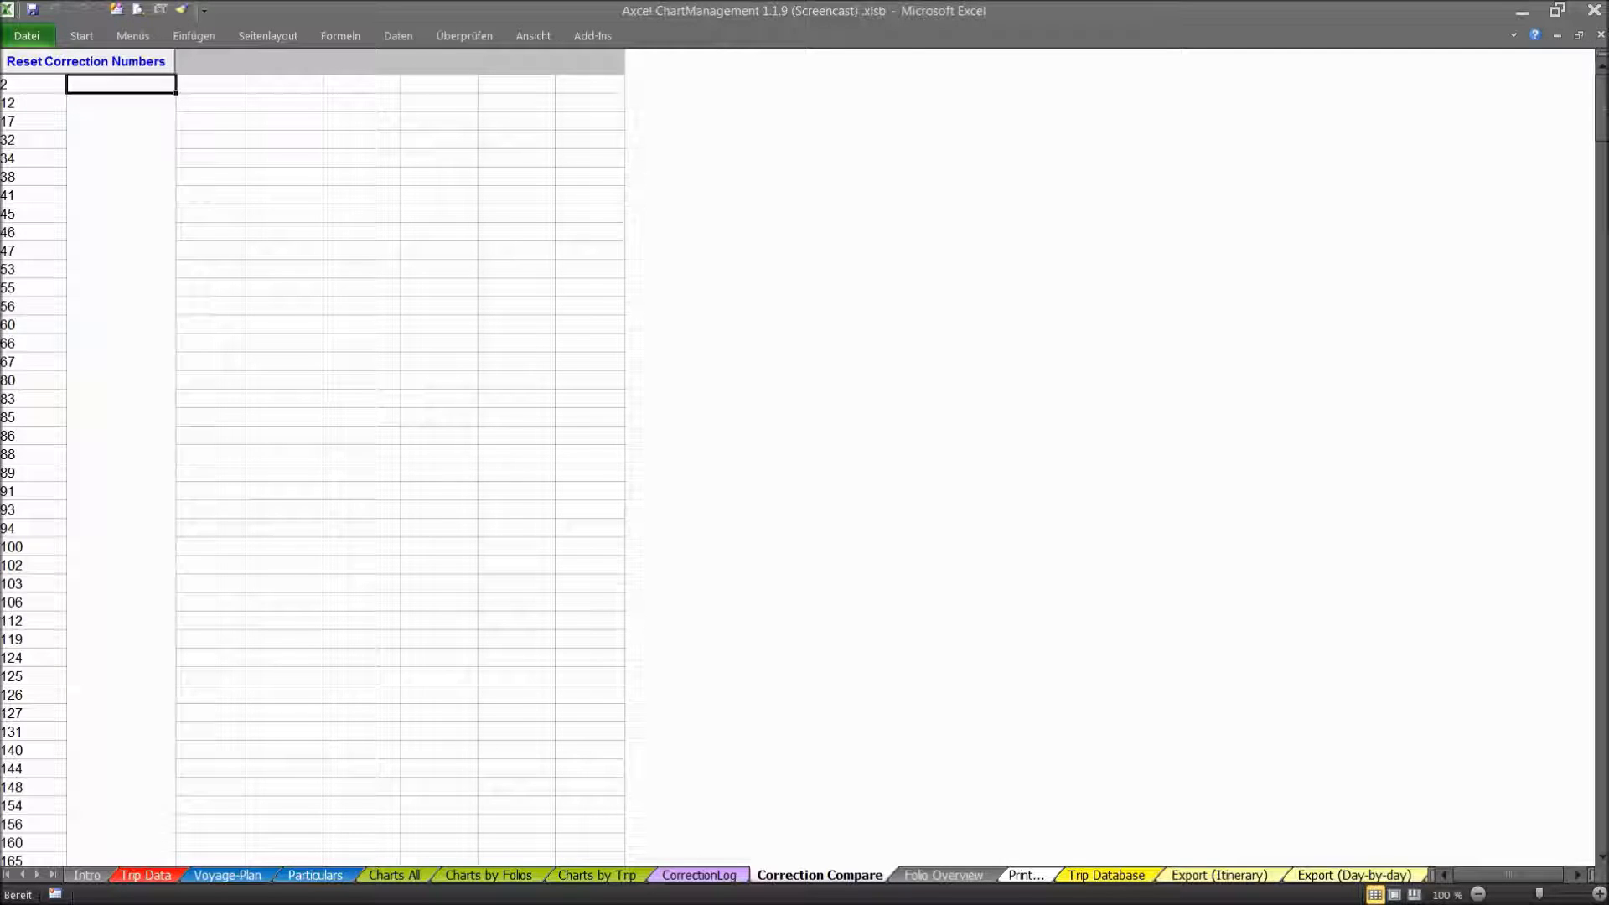
mouse_move(738, 4)
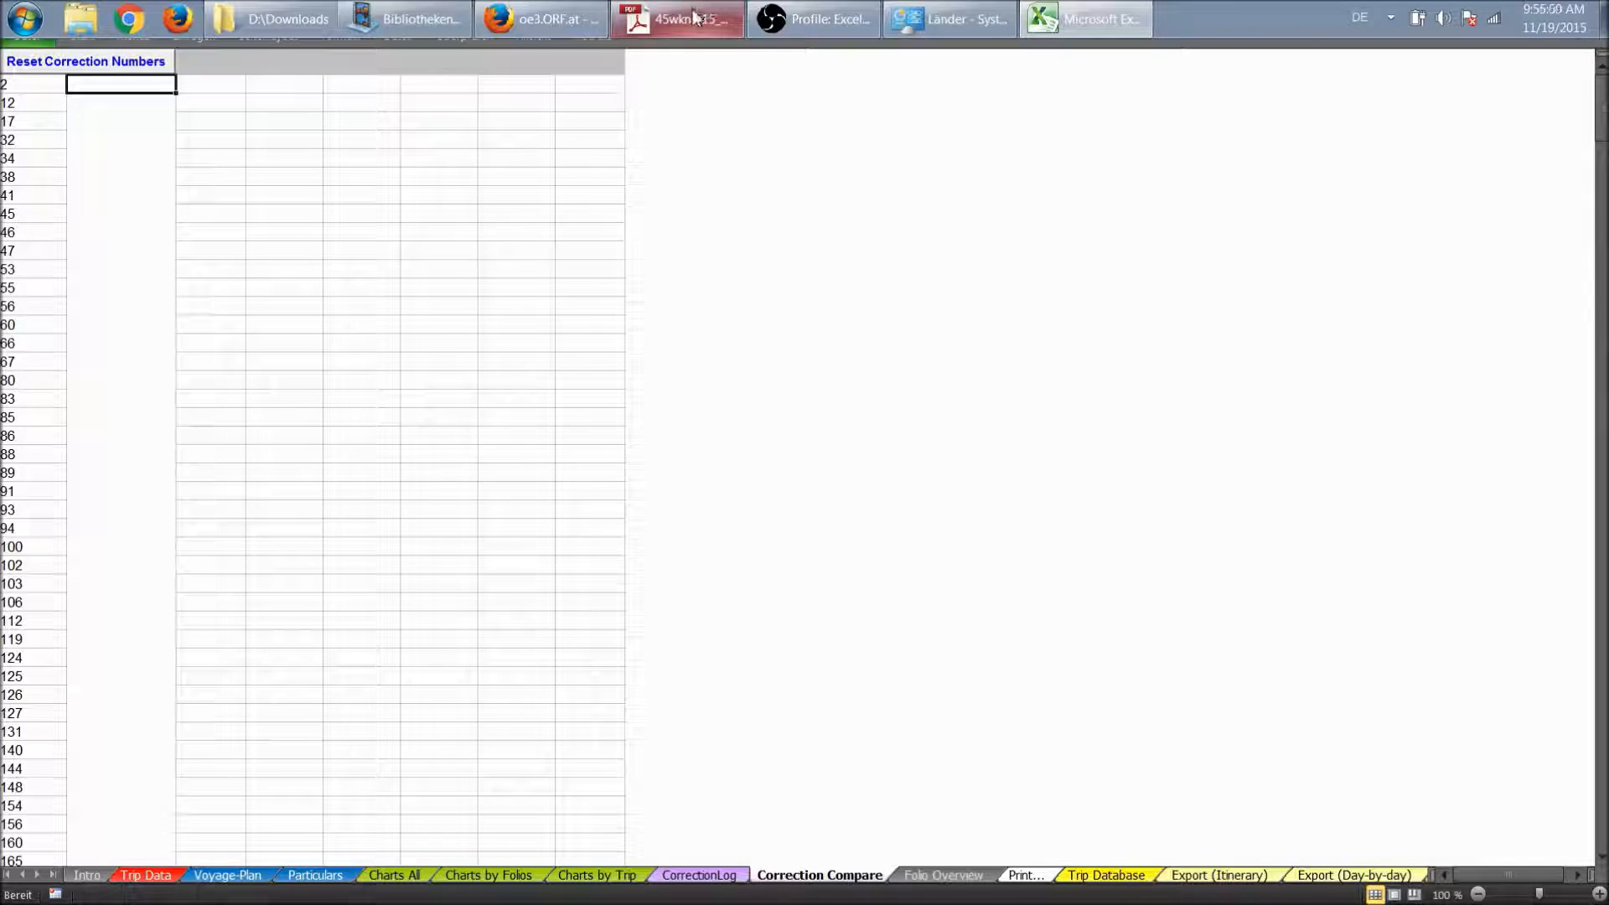
left_click(677, 18)
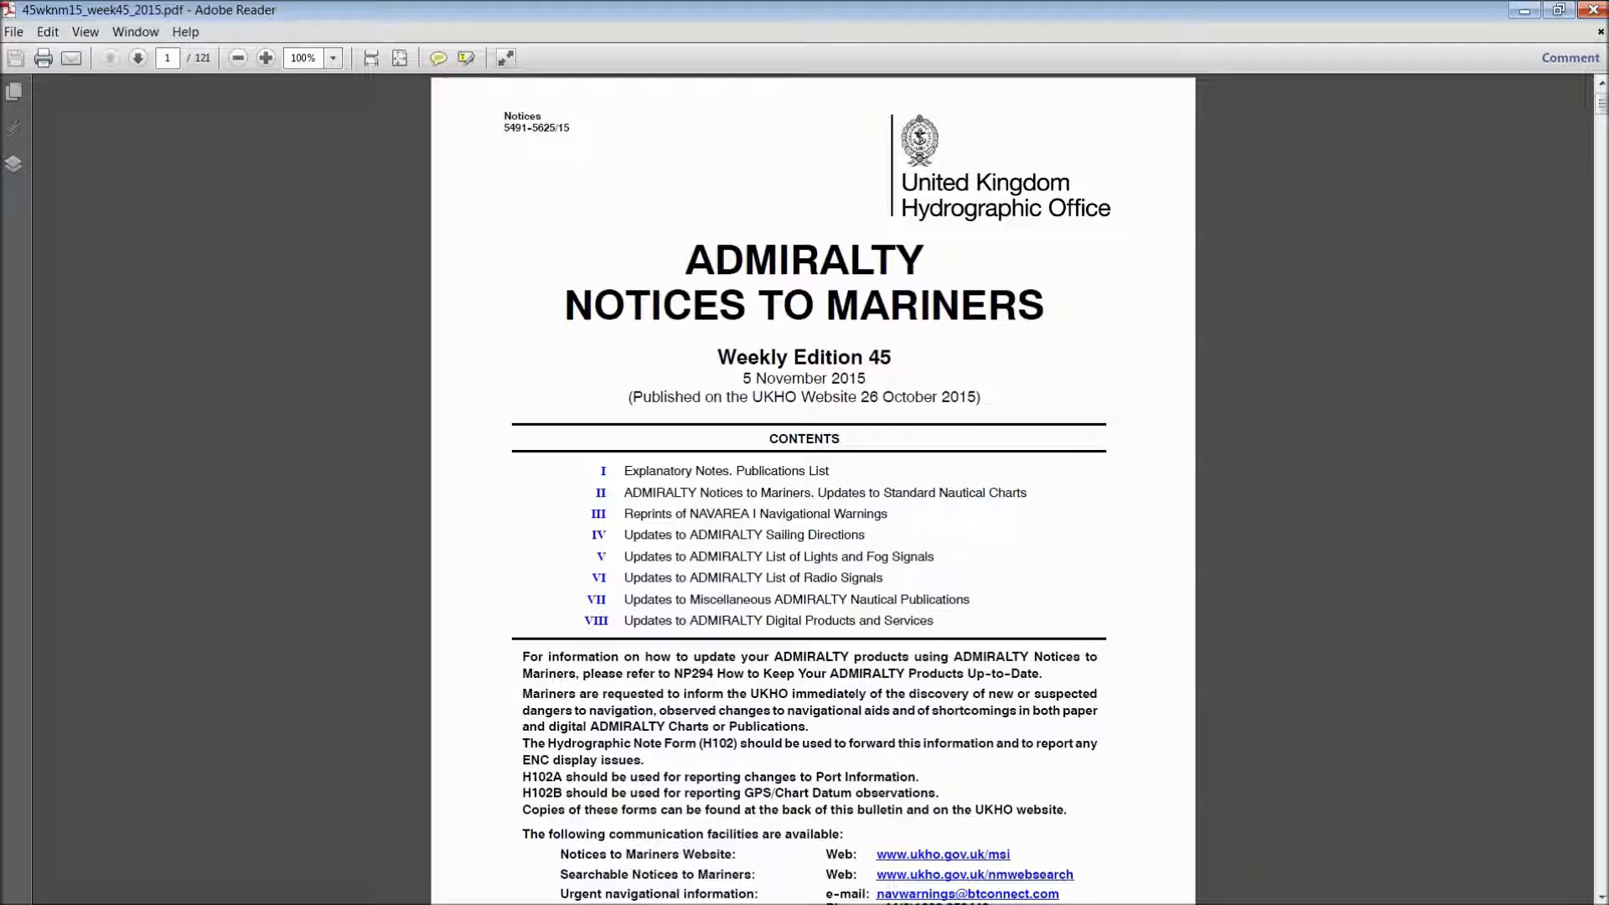
left_click(177, 57)
type("21")
key("Return")
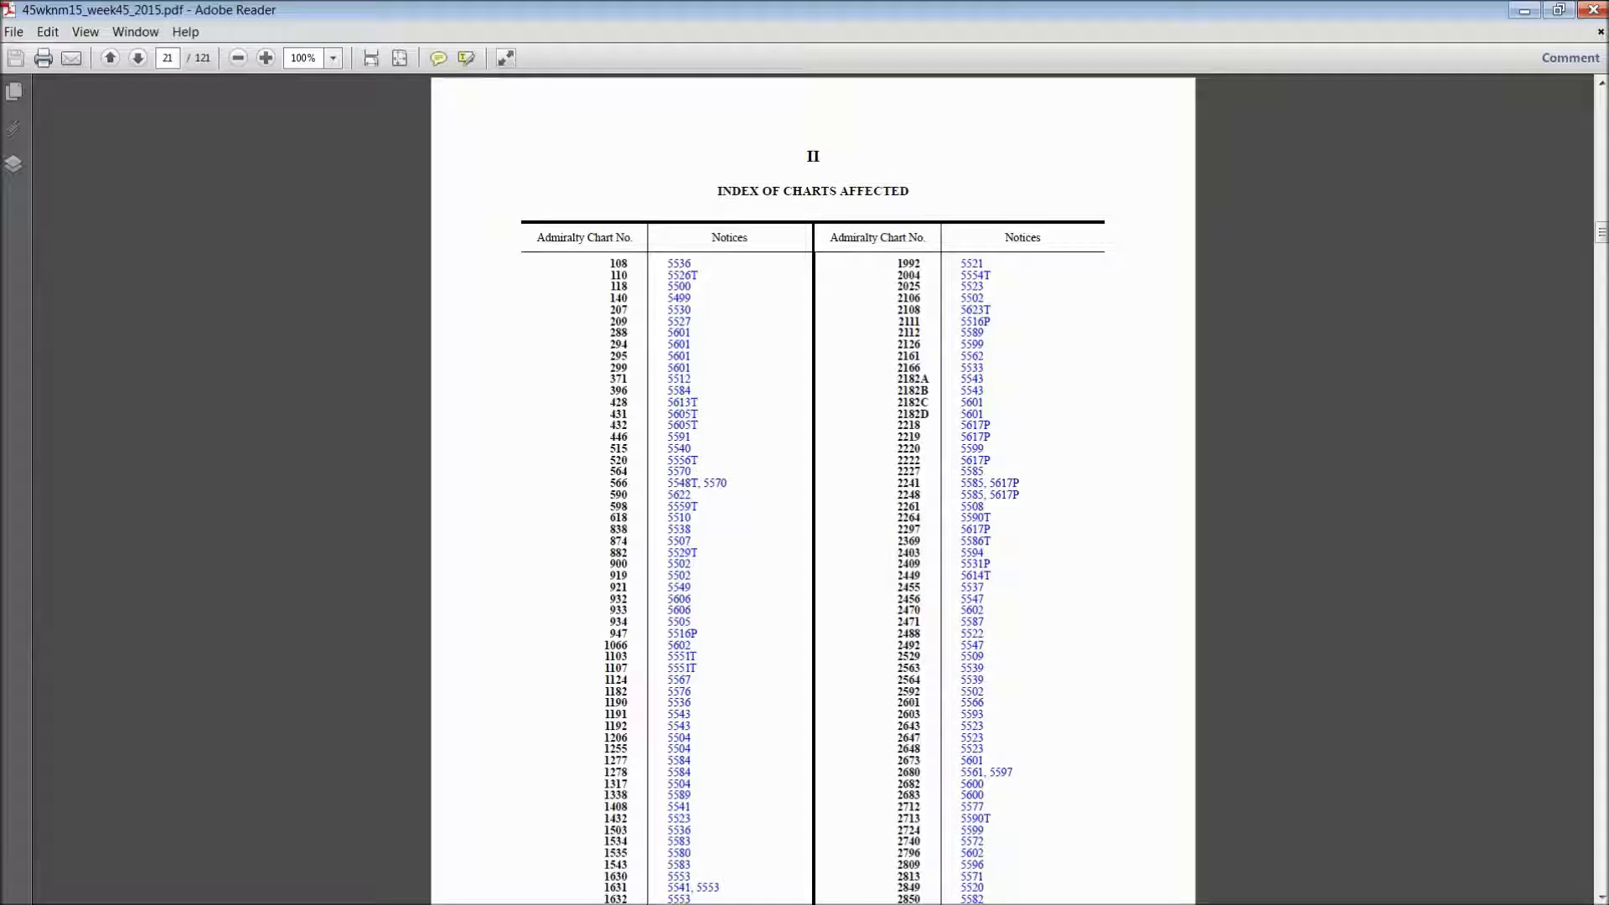
scroll(725, 445, "down", 4)
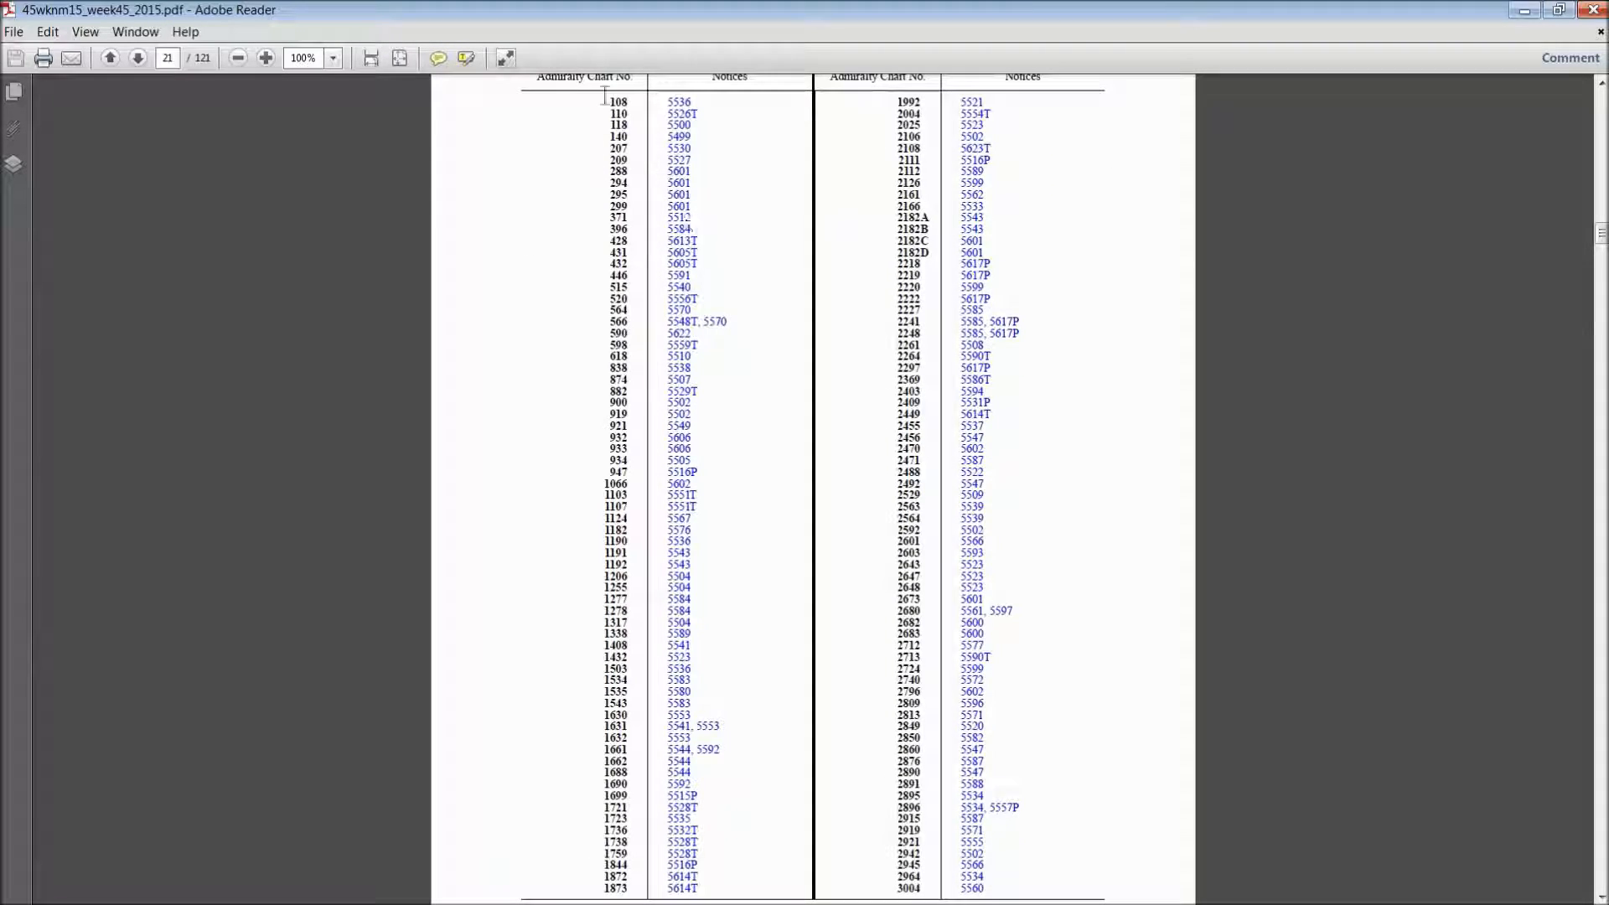
- Copy the notices index for charts 108 to 1873 from the PDF and paste it beside the chart list on Excel's Correction Compare sheet
left_click_drag(611, 94, 702, 894)
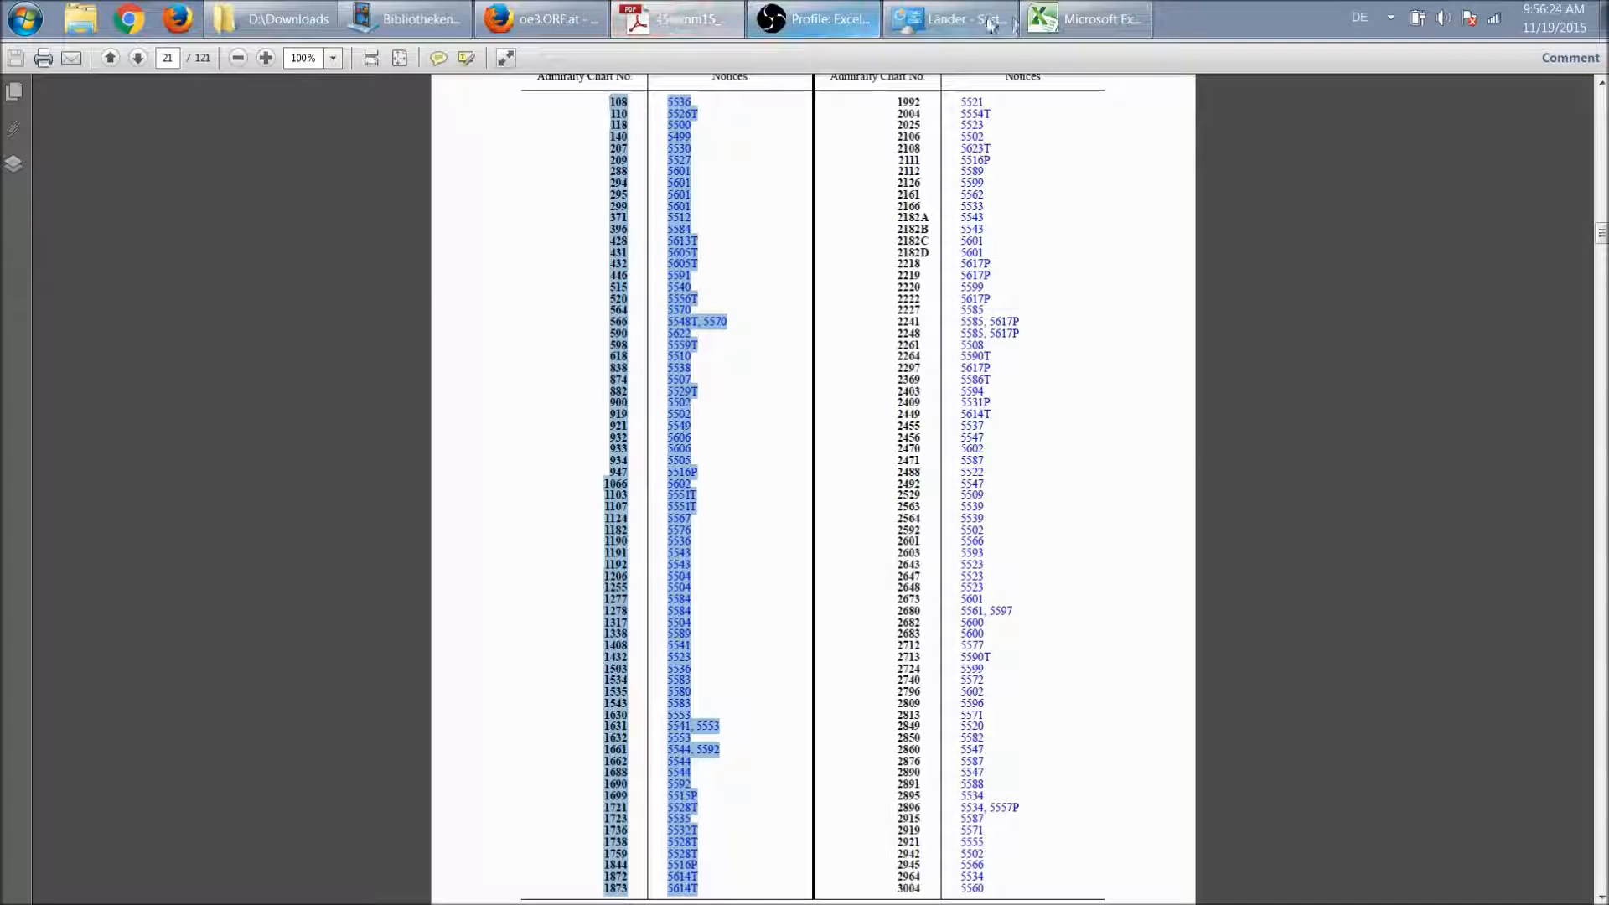
left_click(1085, 19)
left_click(233, 87)
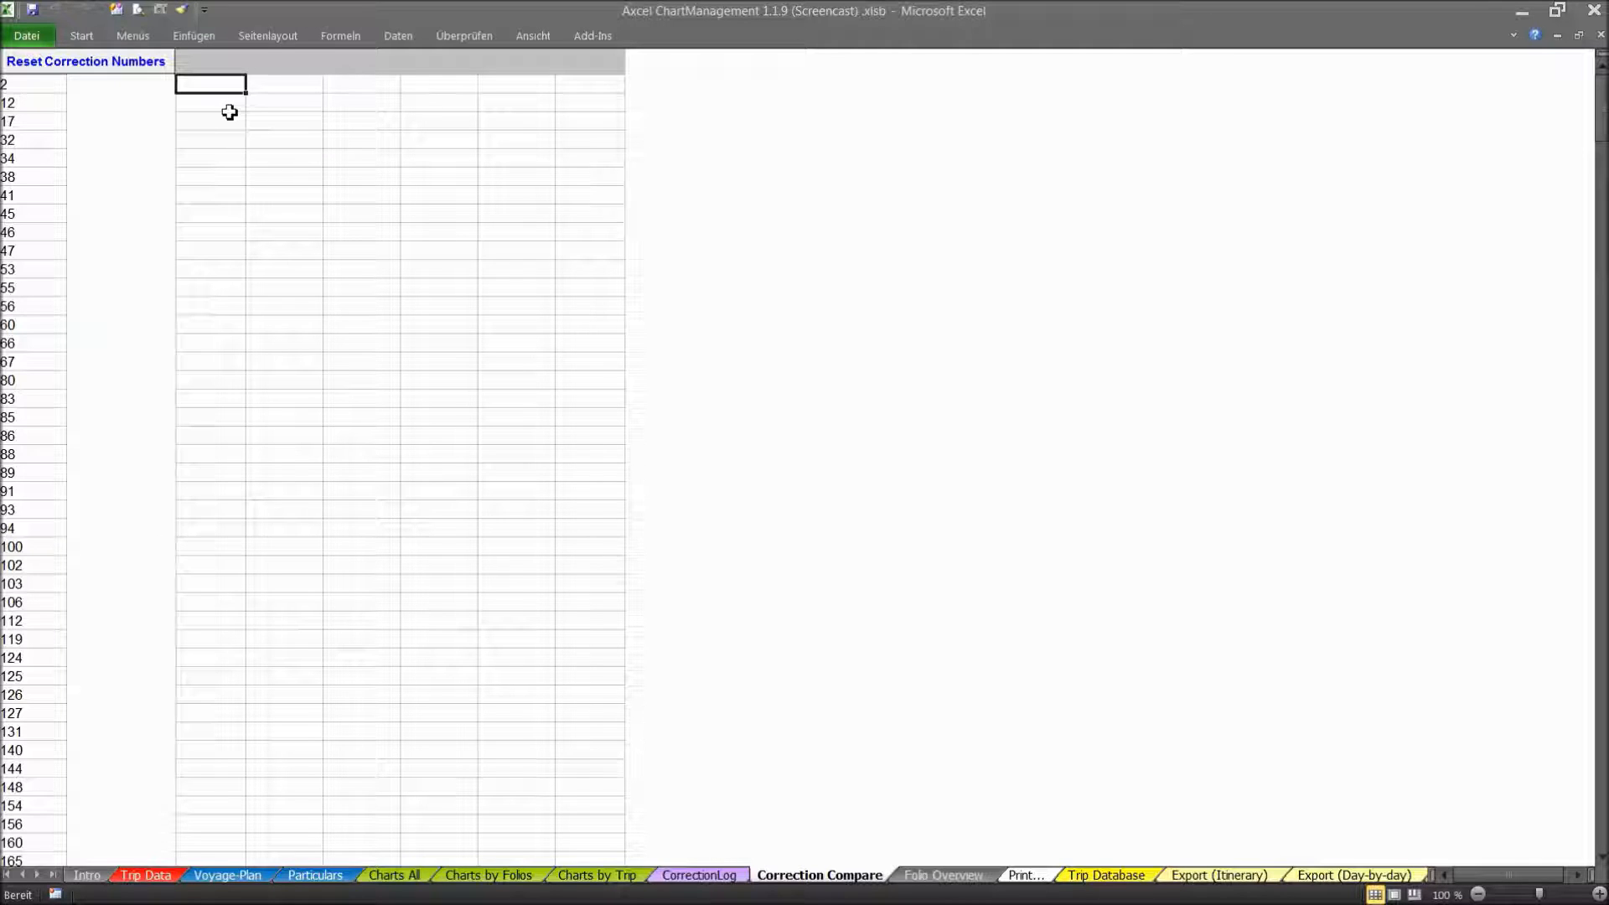
key("ctrl+v")
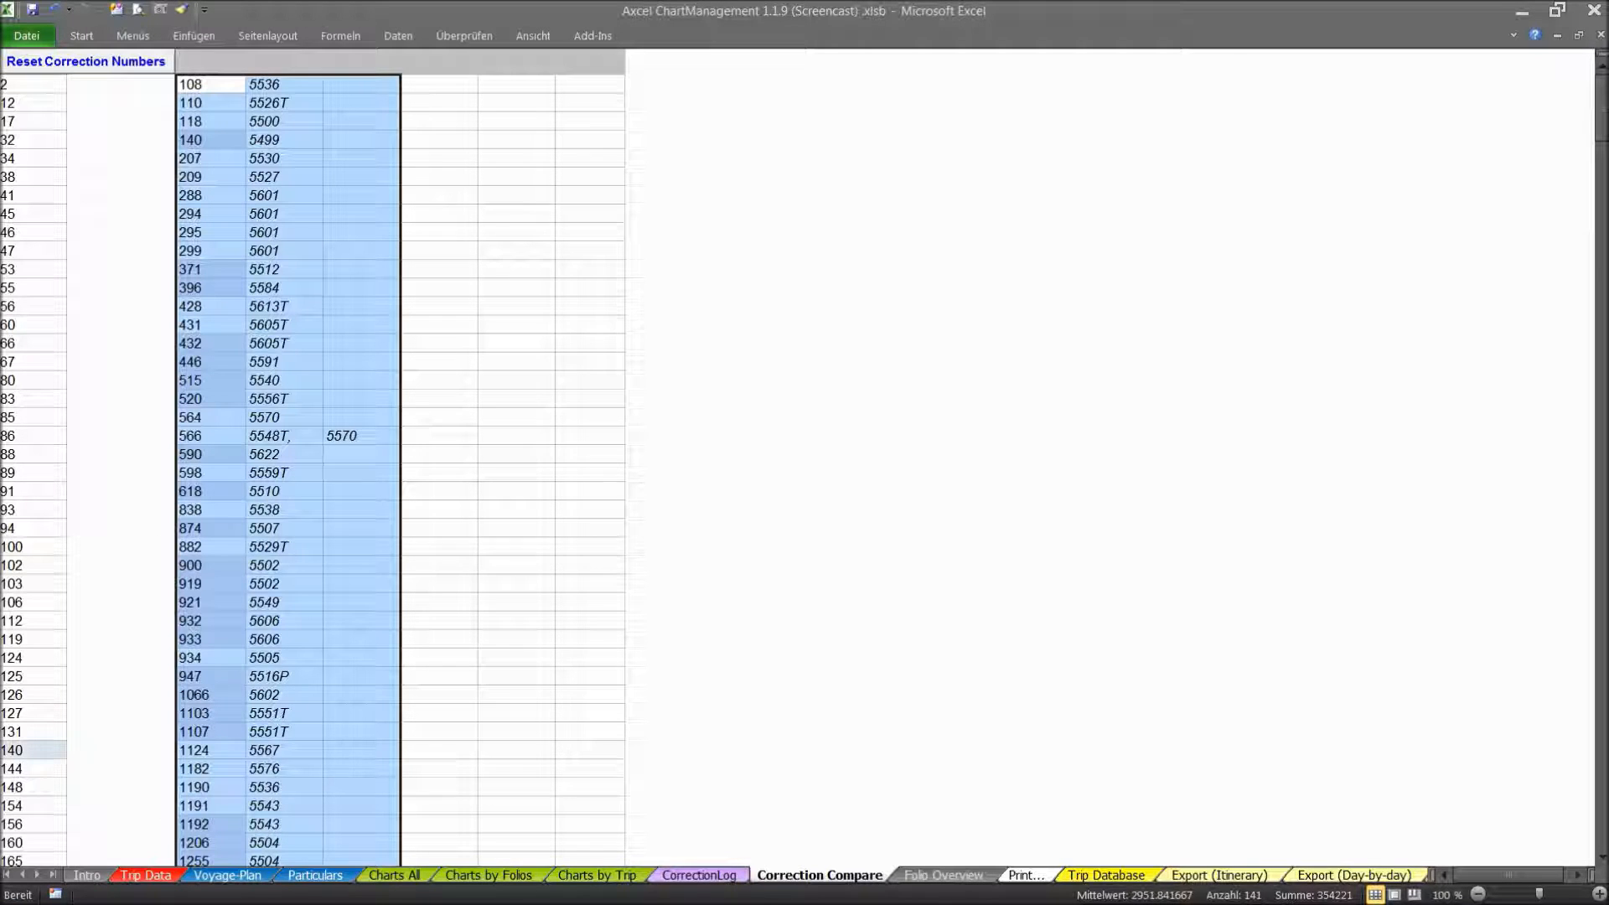
left_click(355, 123)
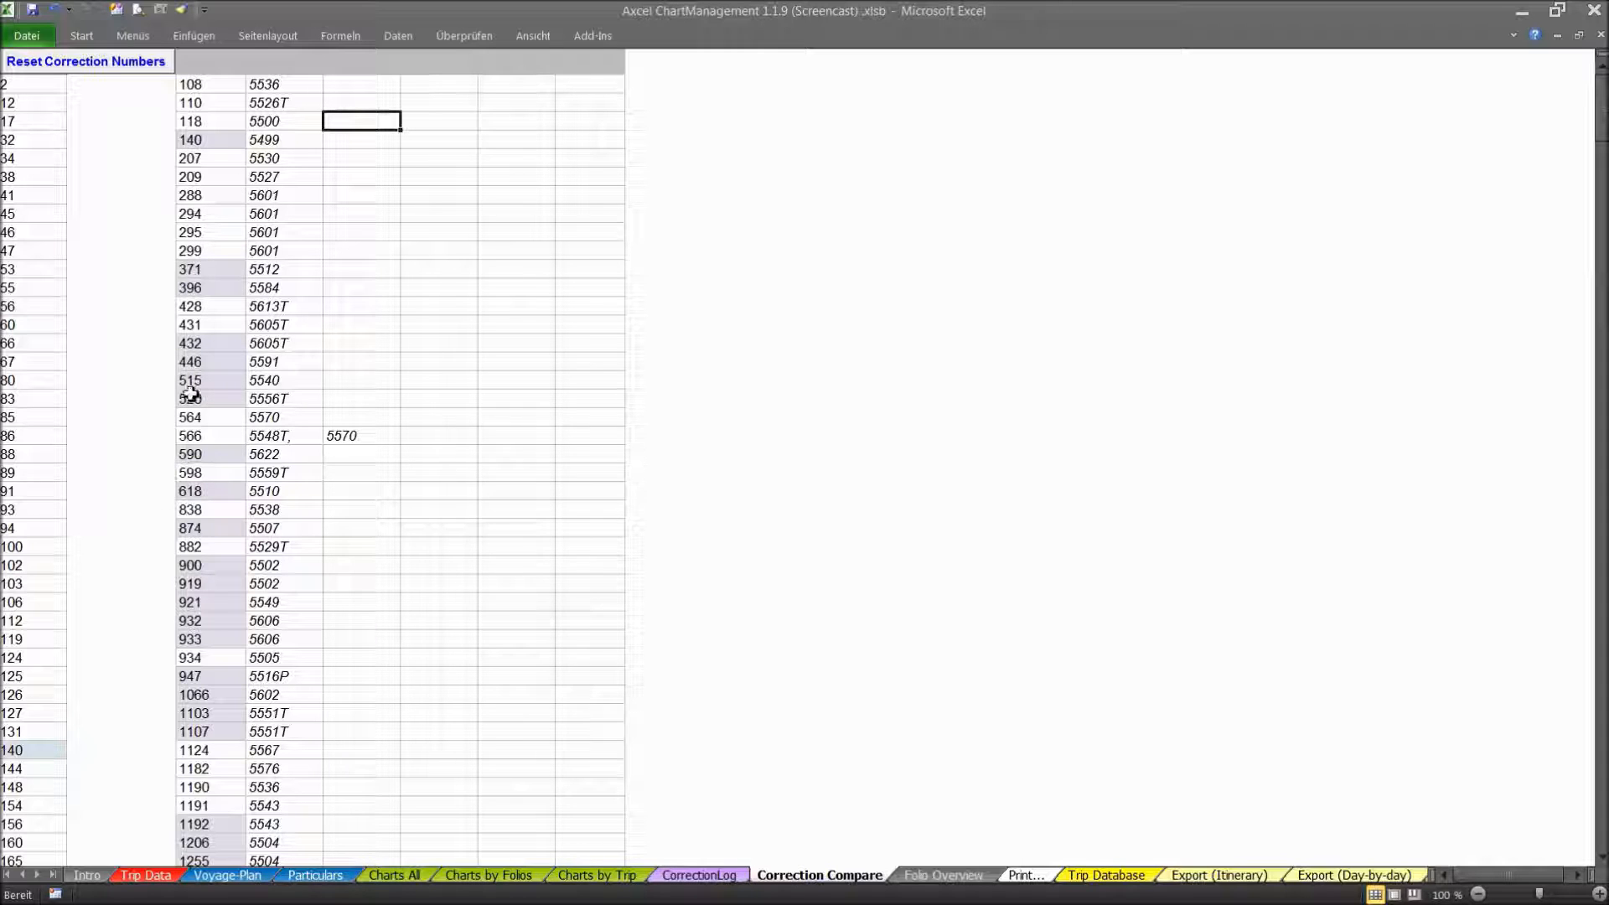
- Examine the shaded matching chart numbers in both the pasted notices list and the onboard chart column
scroll(243, 326, "down", 12)
scroll(244, 352, "up", 7)
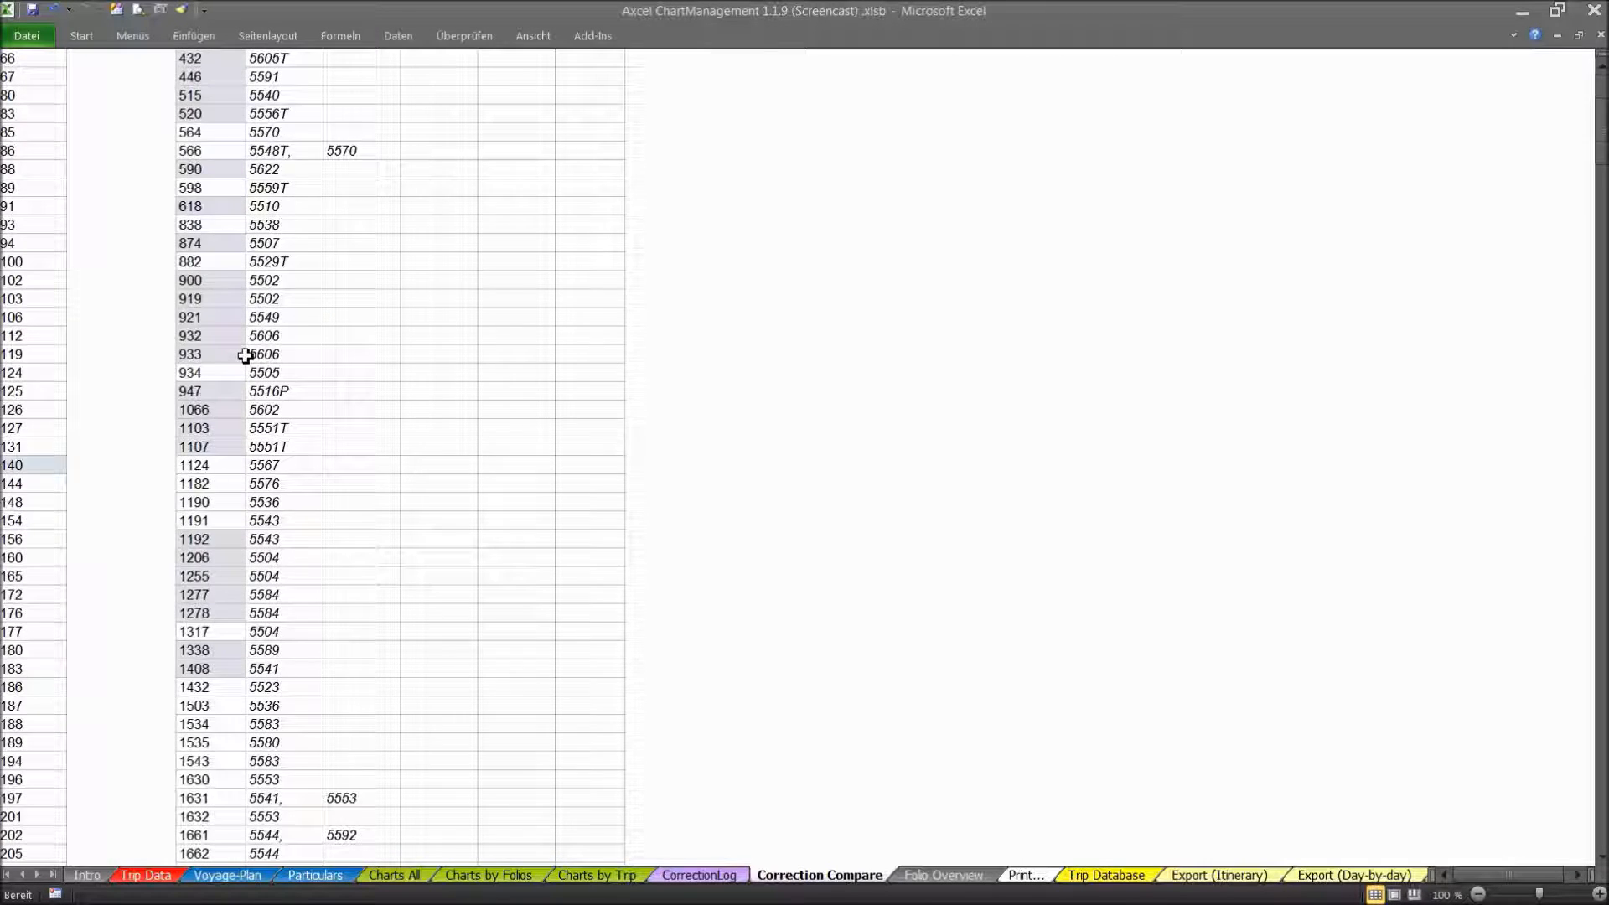
scroll(245, 356, "up", 5)
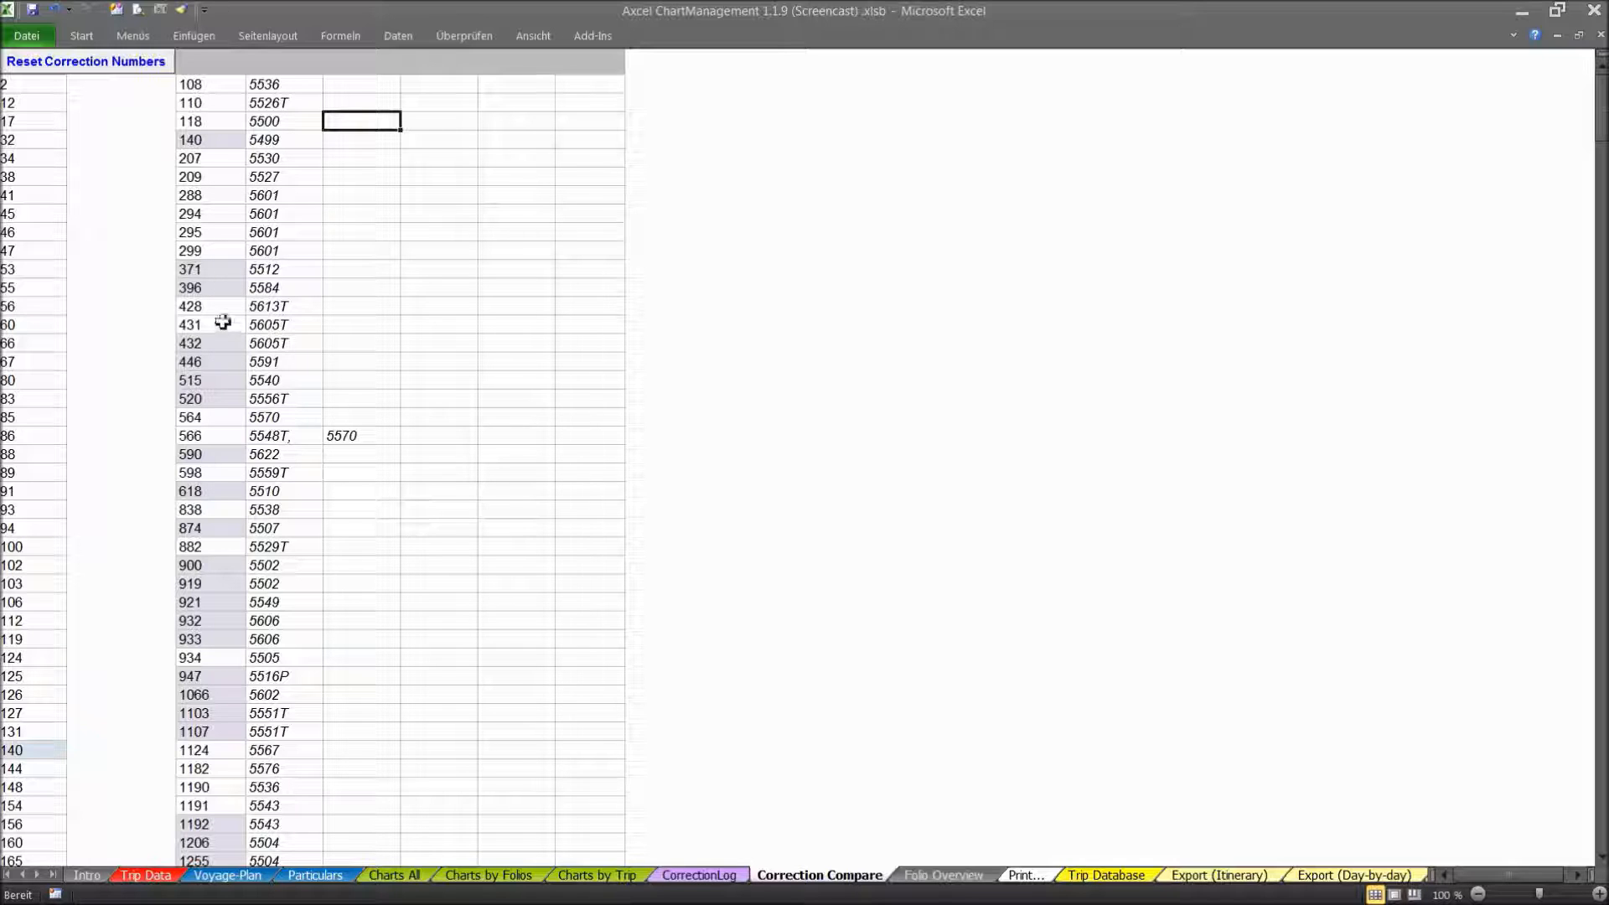
scroll(235, 469, "down", 9)
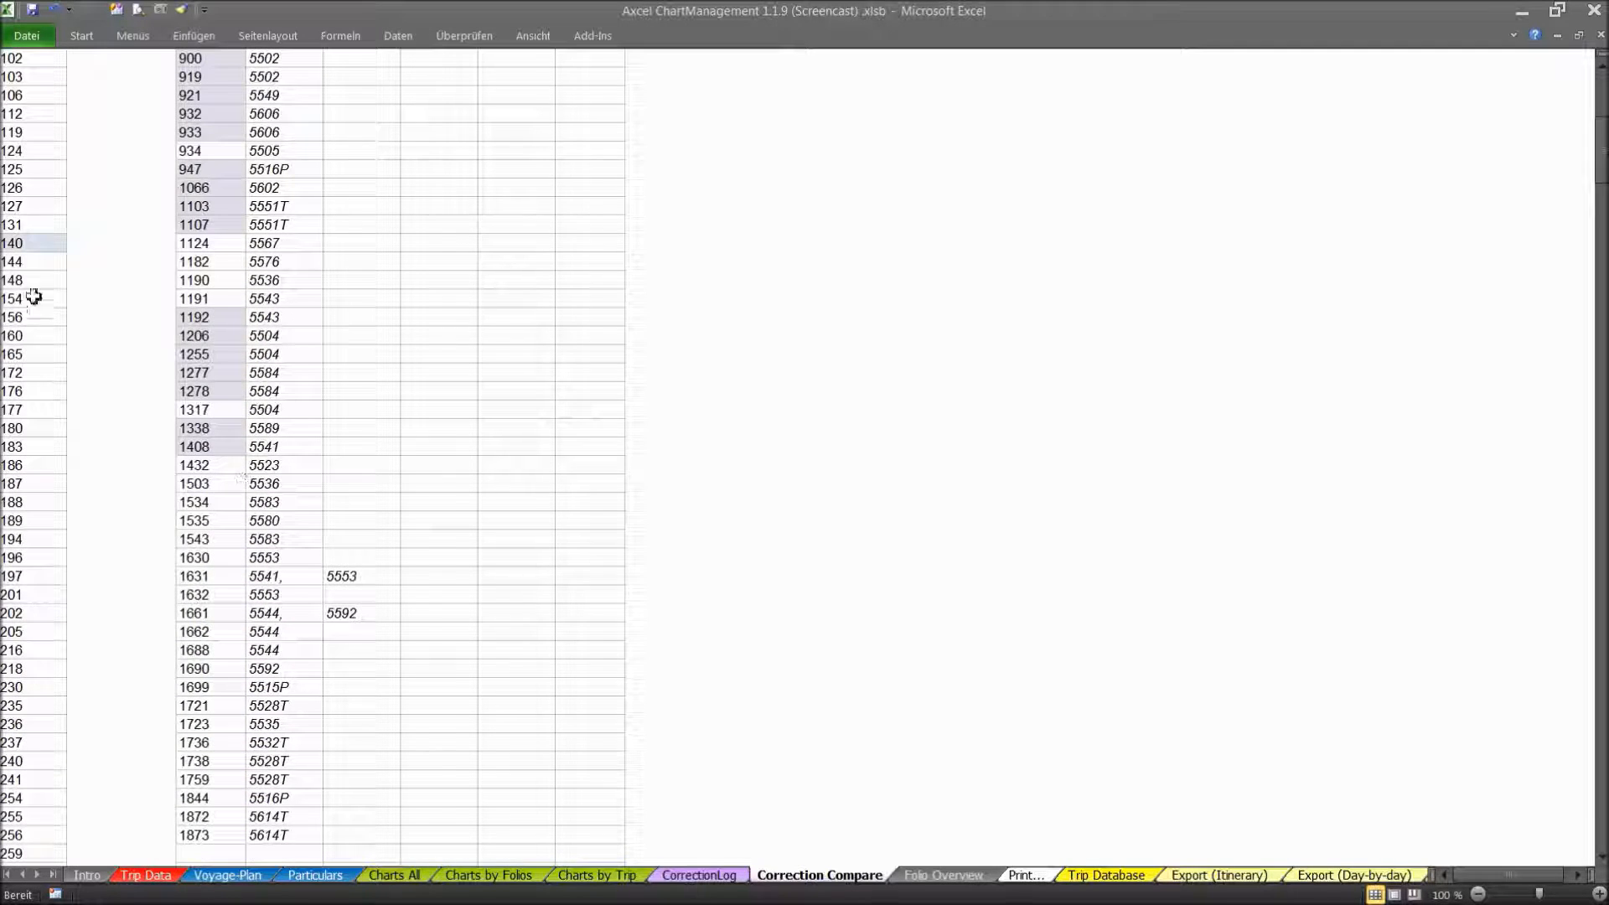
scroll(29, 297, "down", 20)
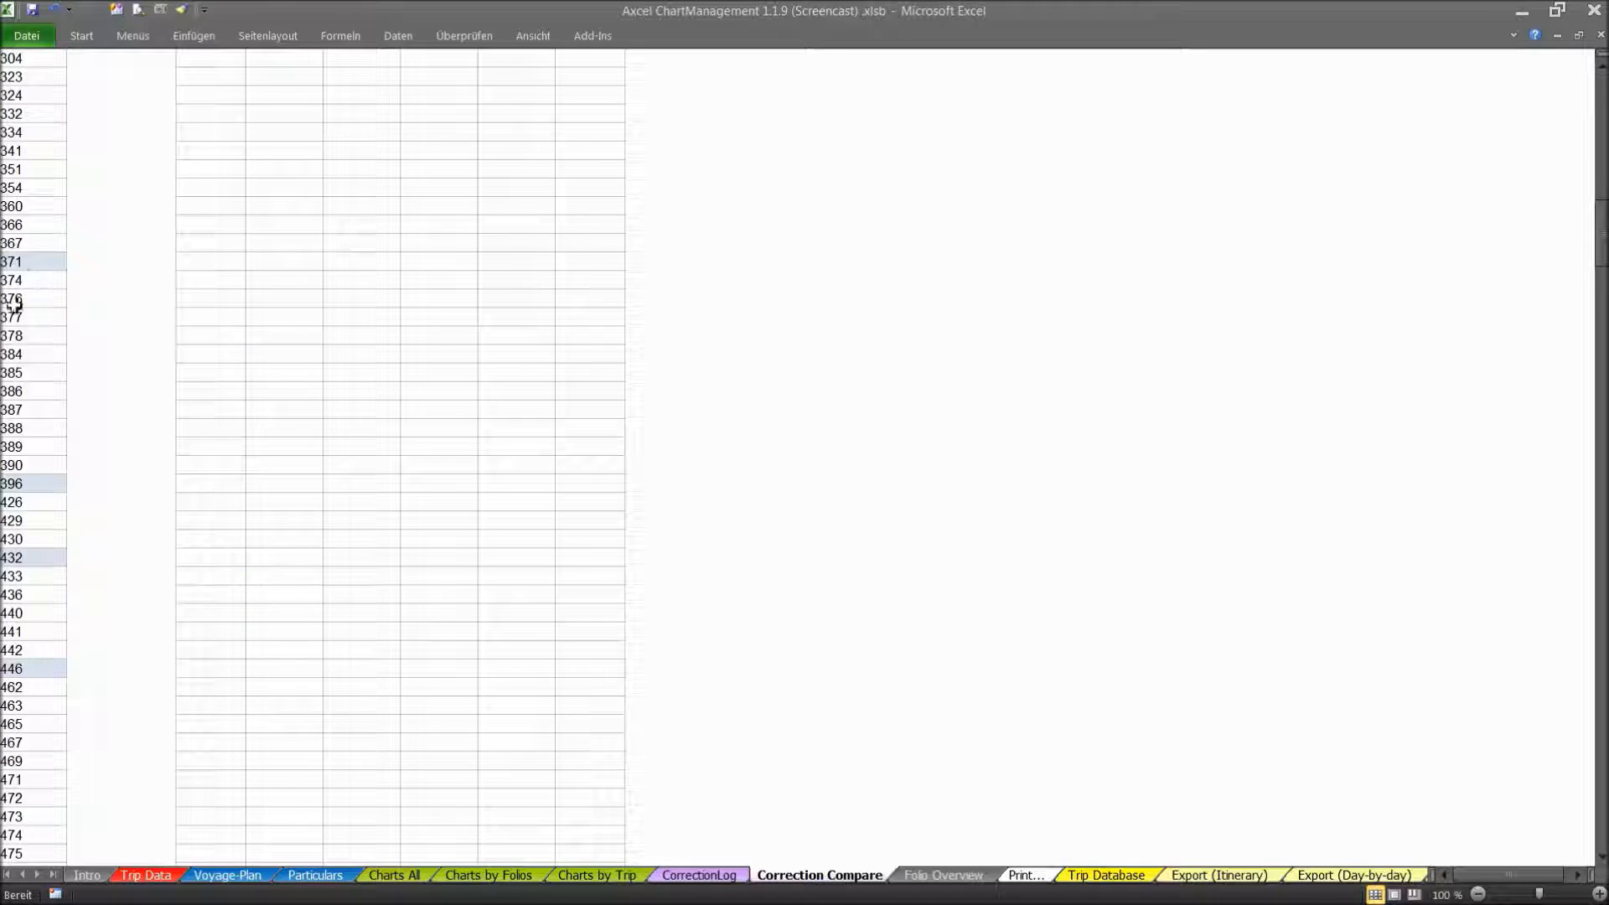
scroll(30, 304, "down", 10)
scroll(41, 327, "up", 20)
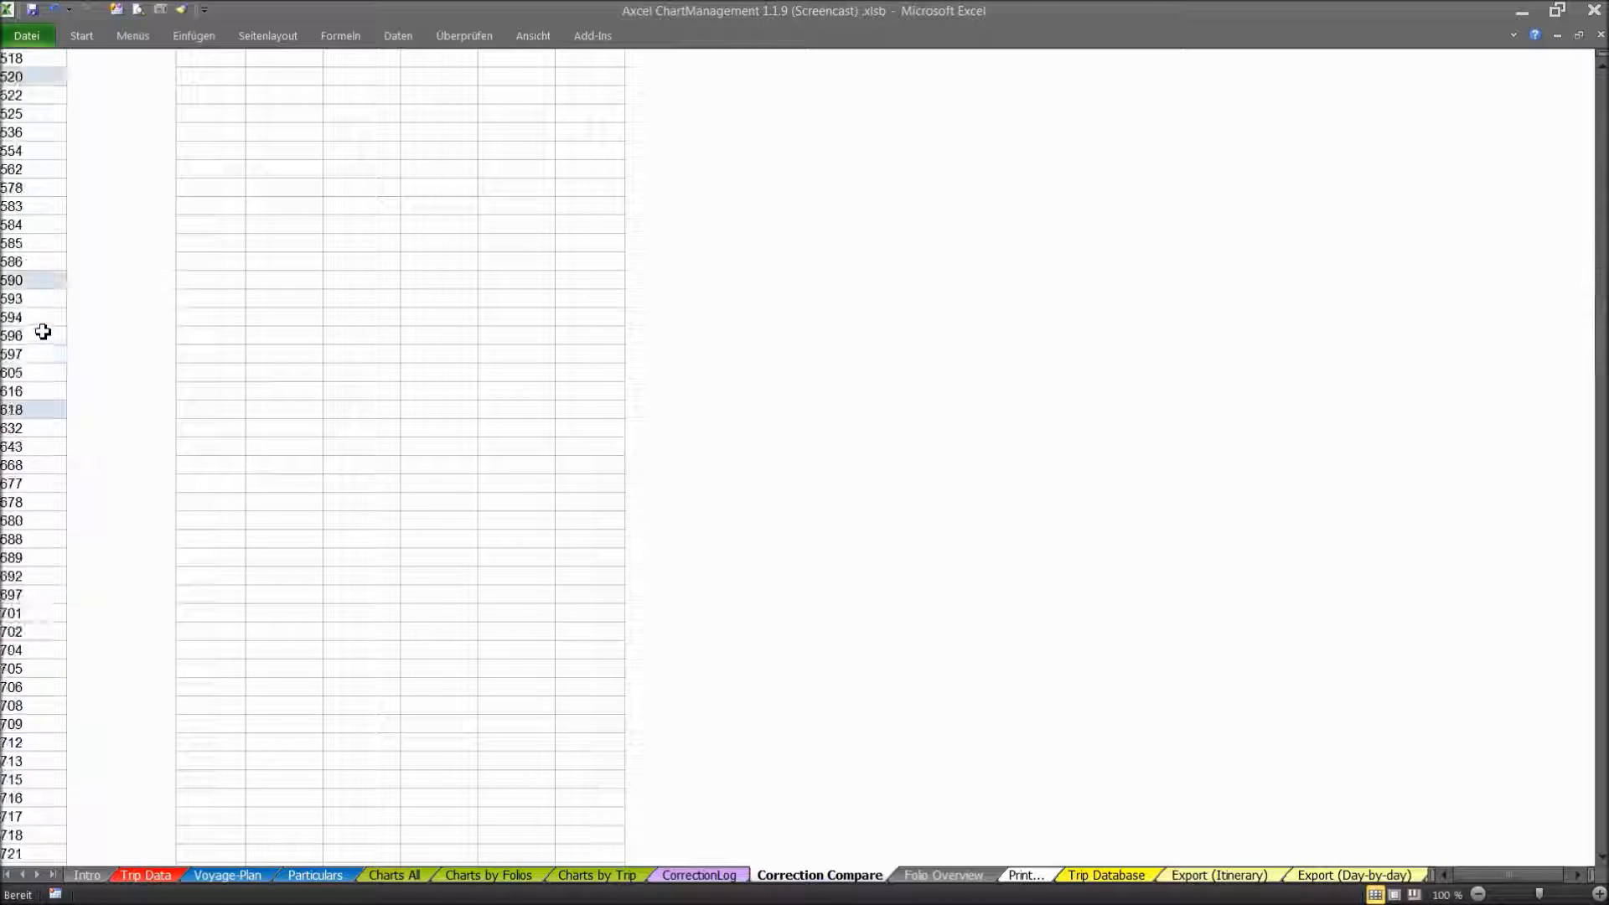
scroll(78, 375, "up", 11)
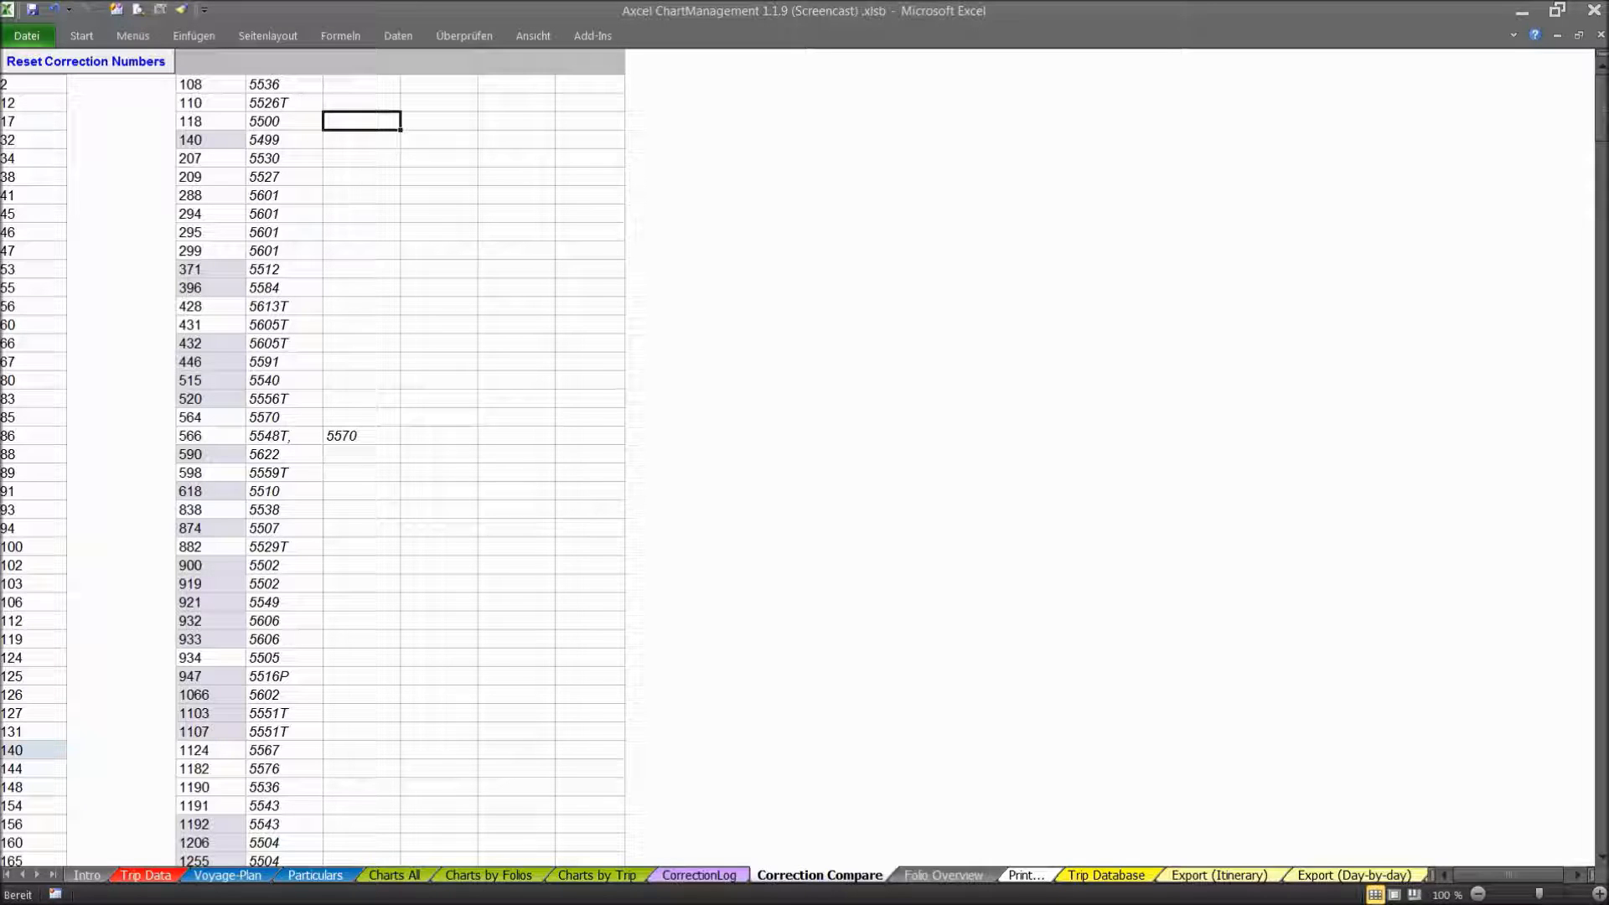
- Open the Folio Overview sheet and inspect the number, title and folio cells of chart 32
left_click(921, 875)
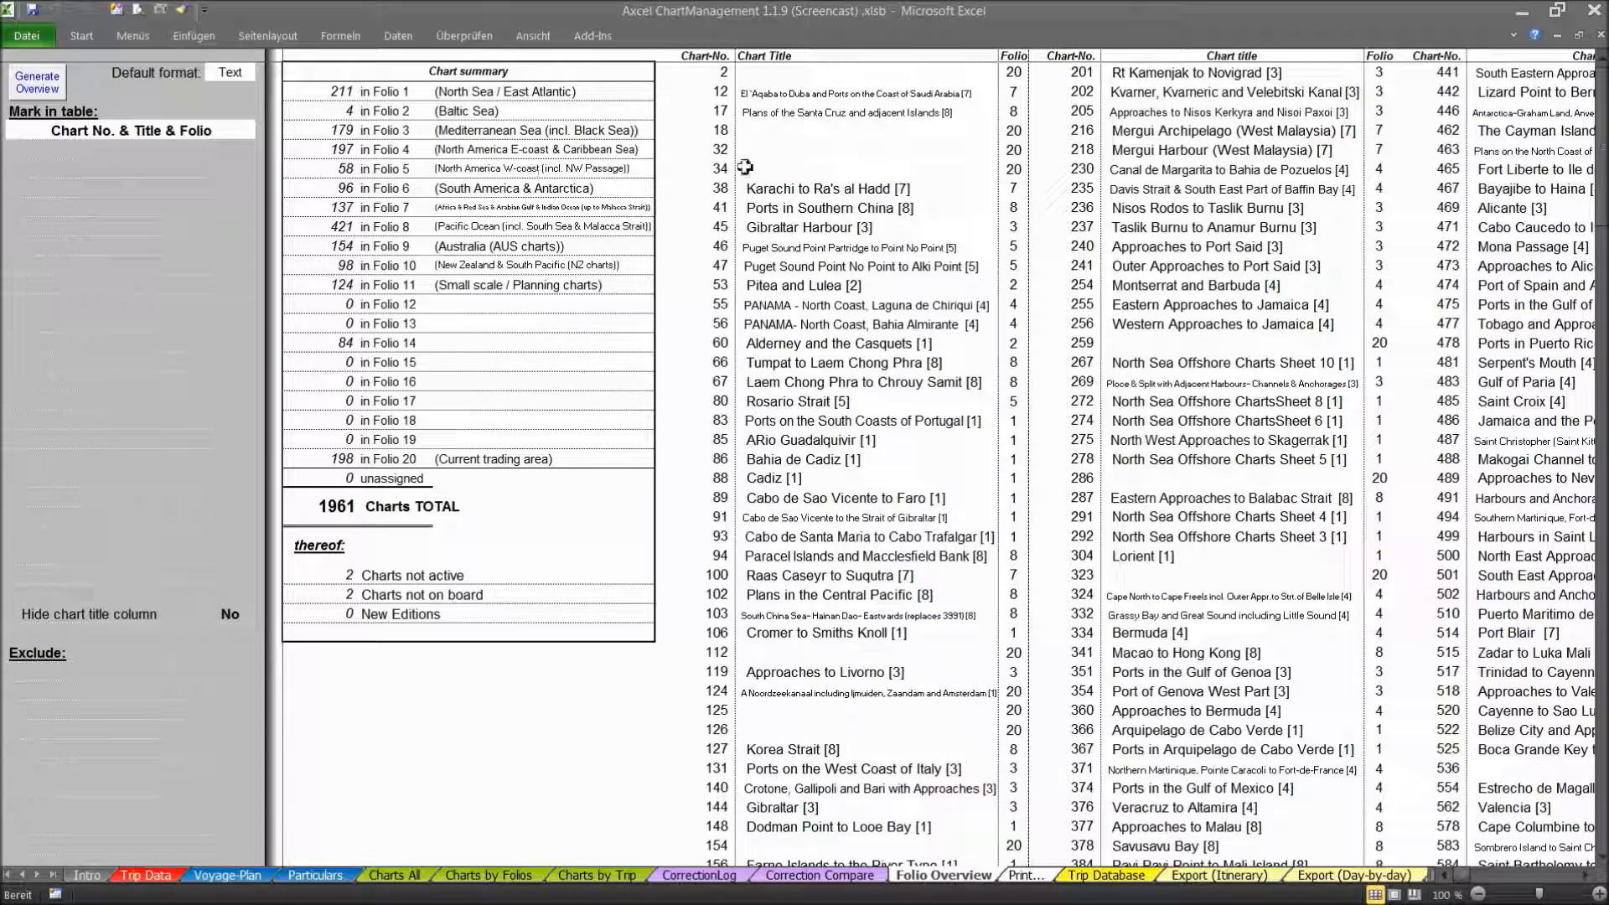
left_click(708, 149)
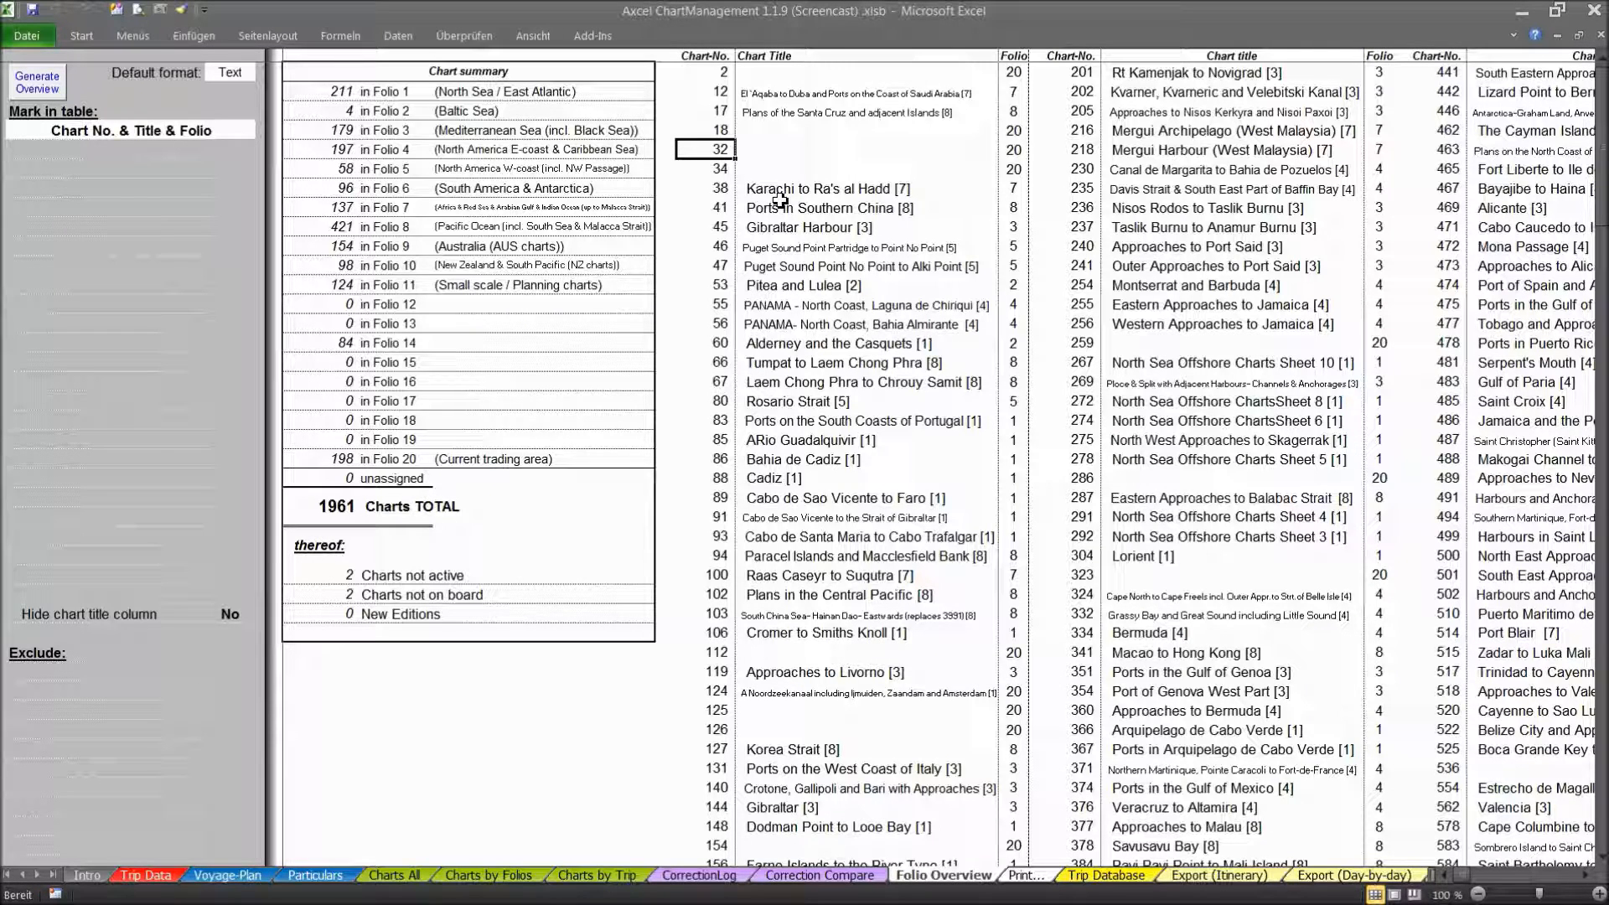
left_click(1011, 149)
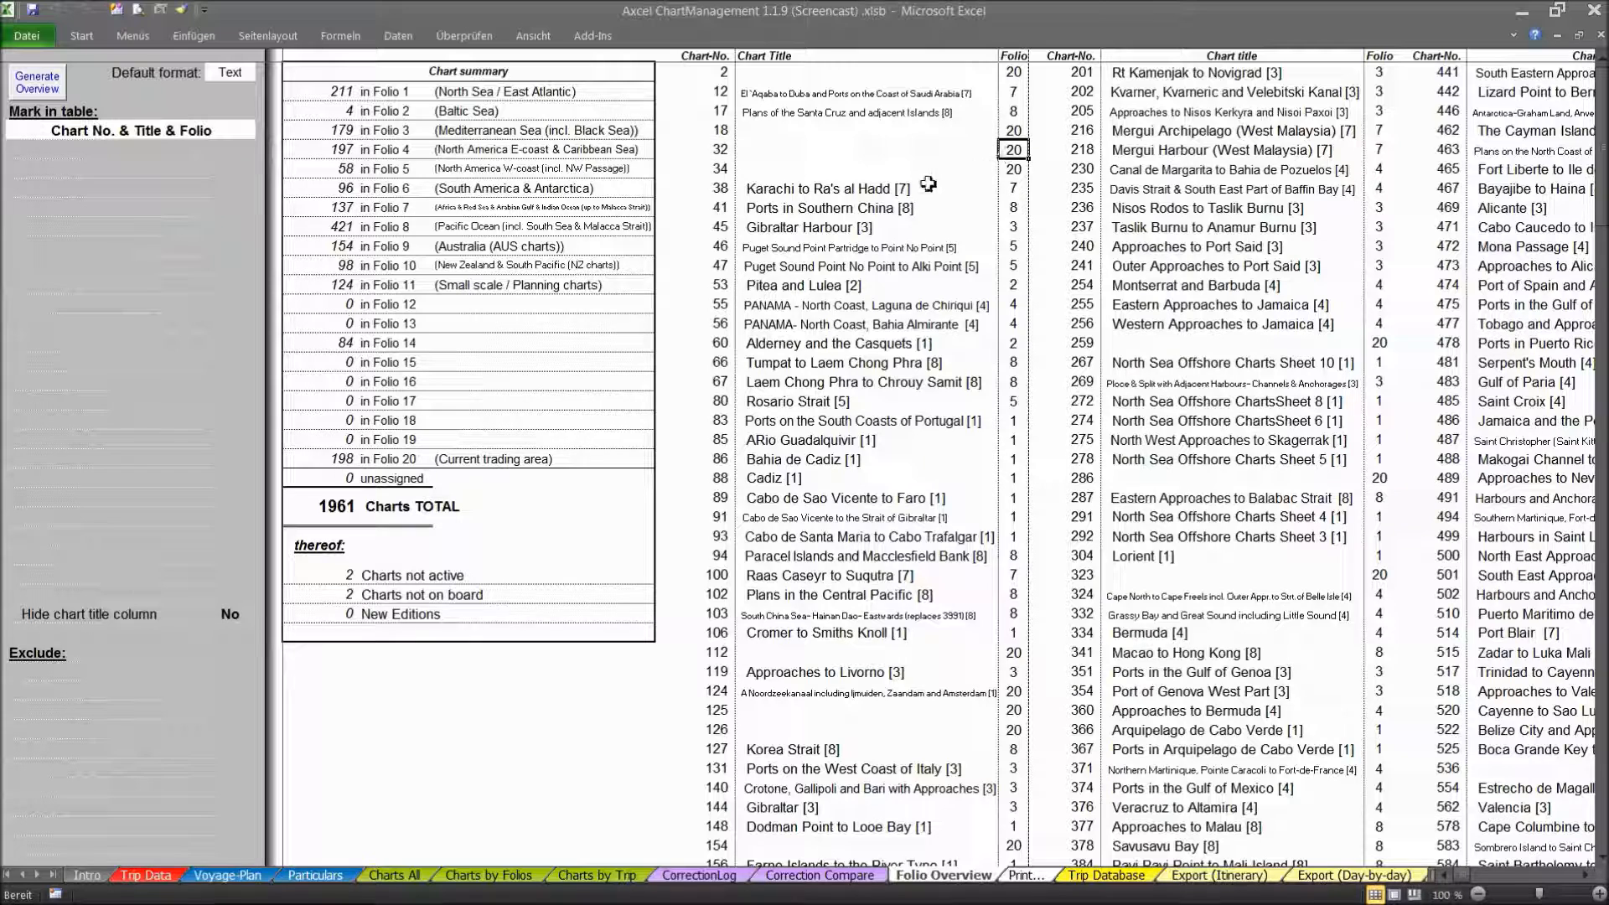
left_click_drag(1014, 149, 722, 149)
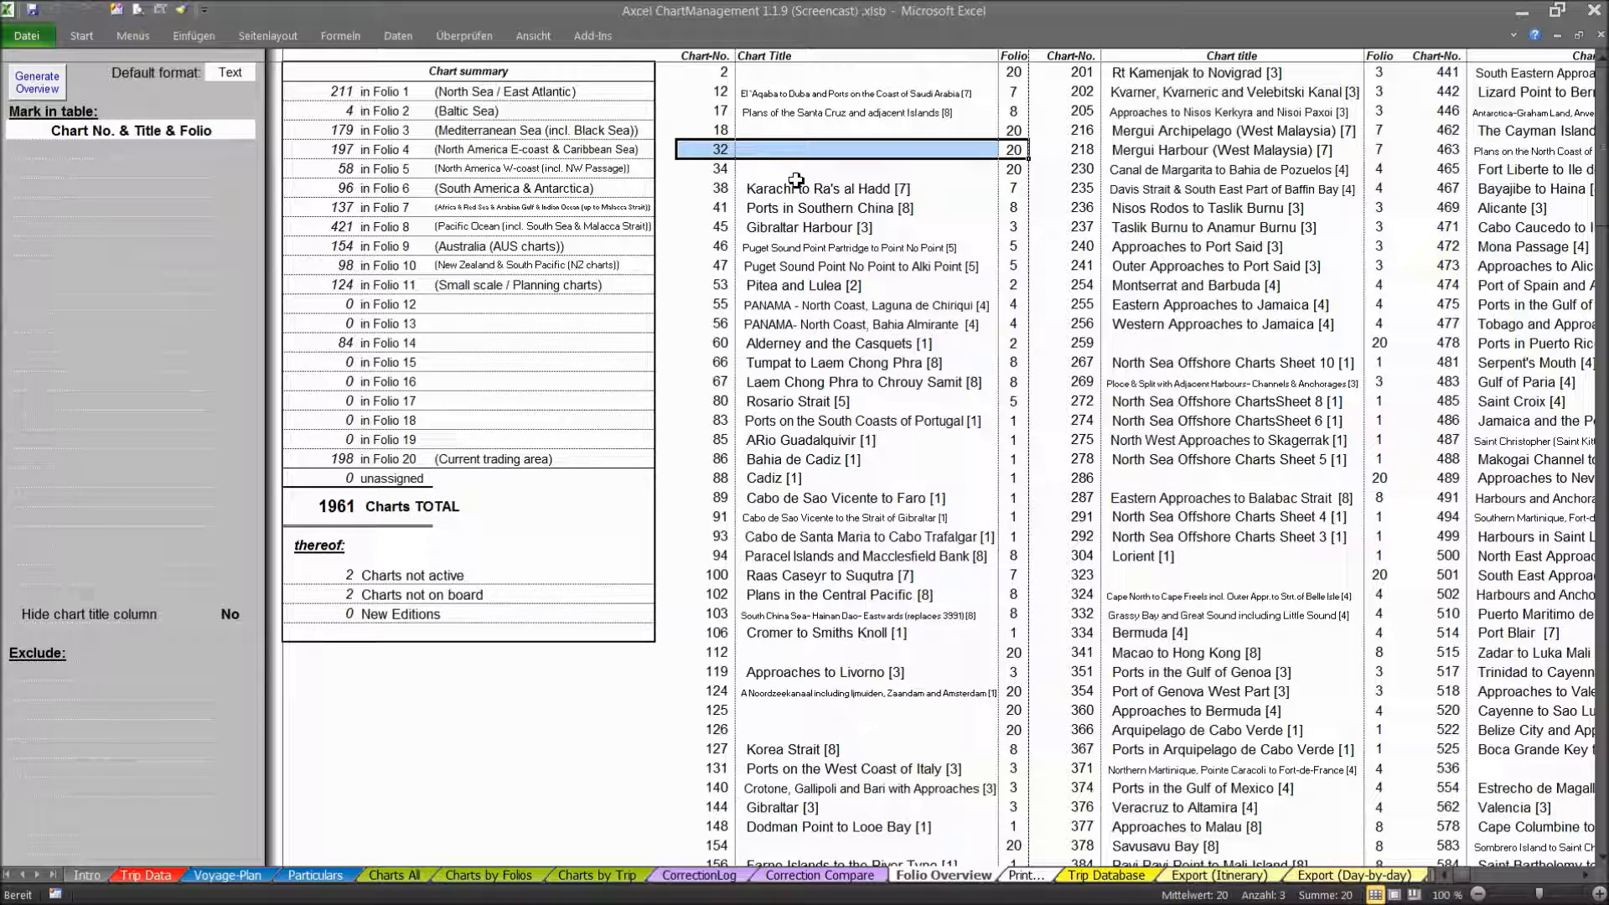
- Set the overview's marking criteria to Chart Active = No and, two rows below, Folio 5
left_click(147, 144)
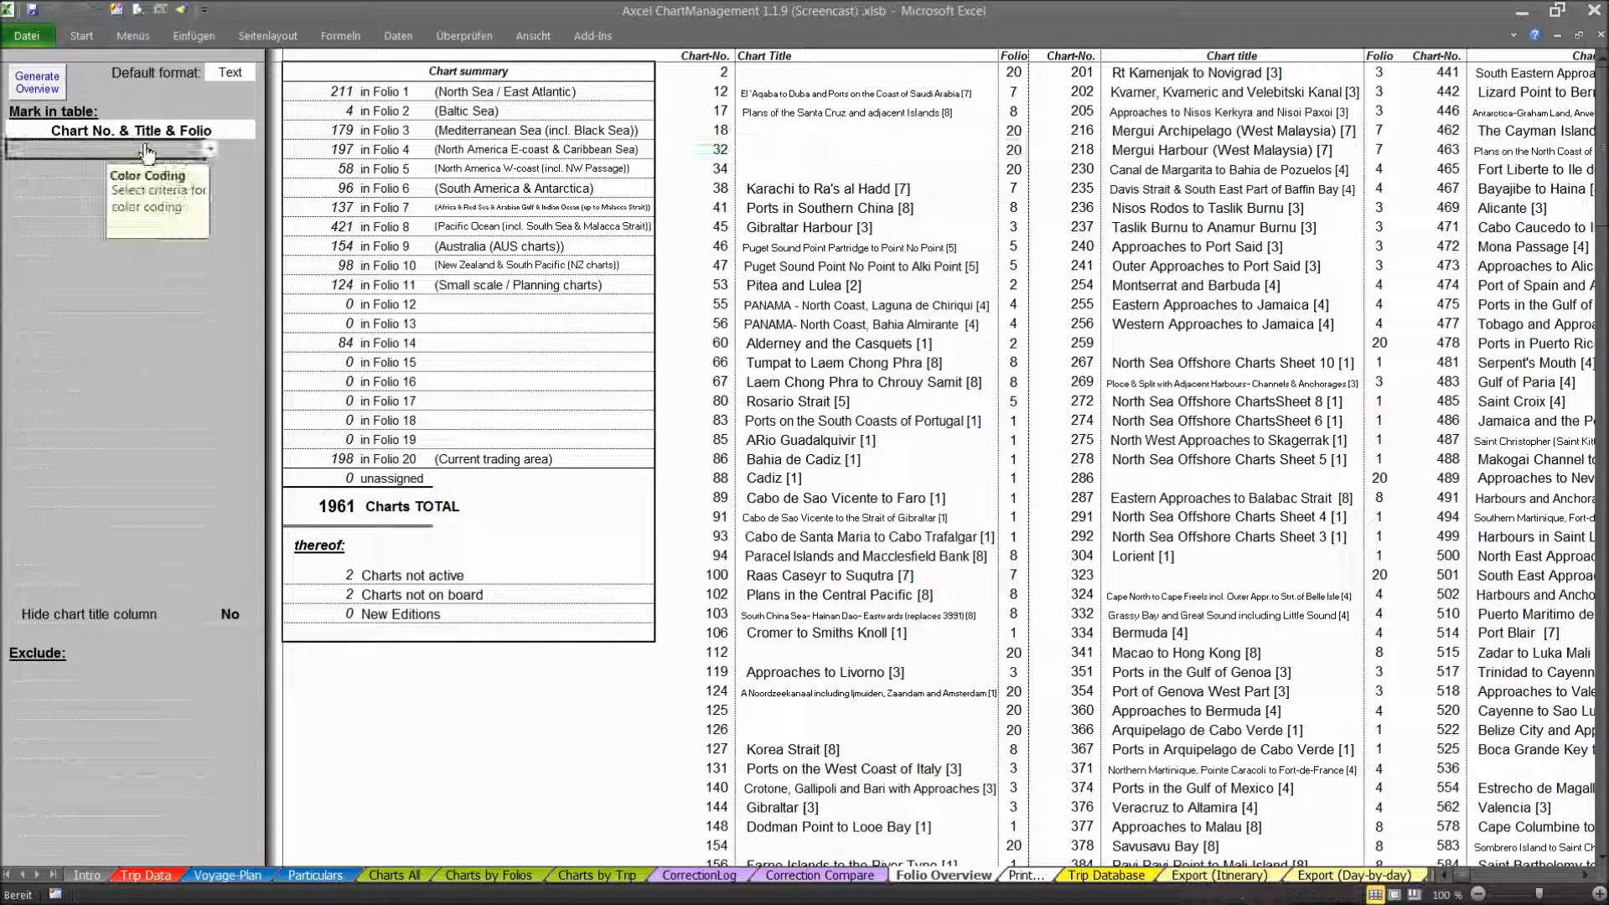
left_click(210, 151)
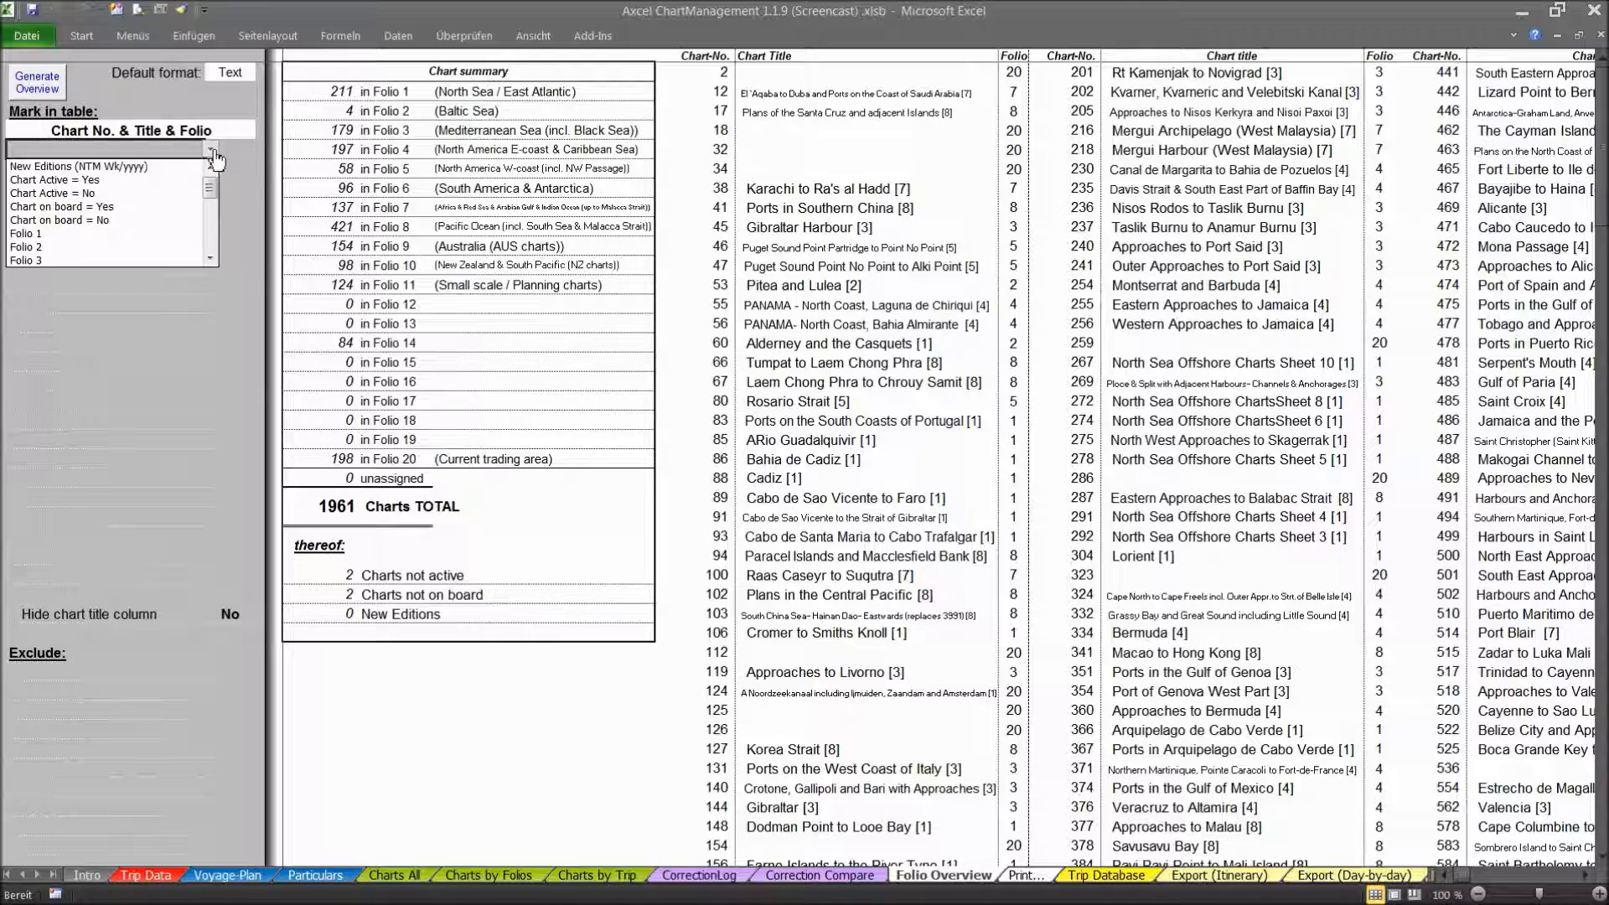
left_click(172, 194)
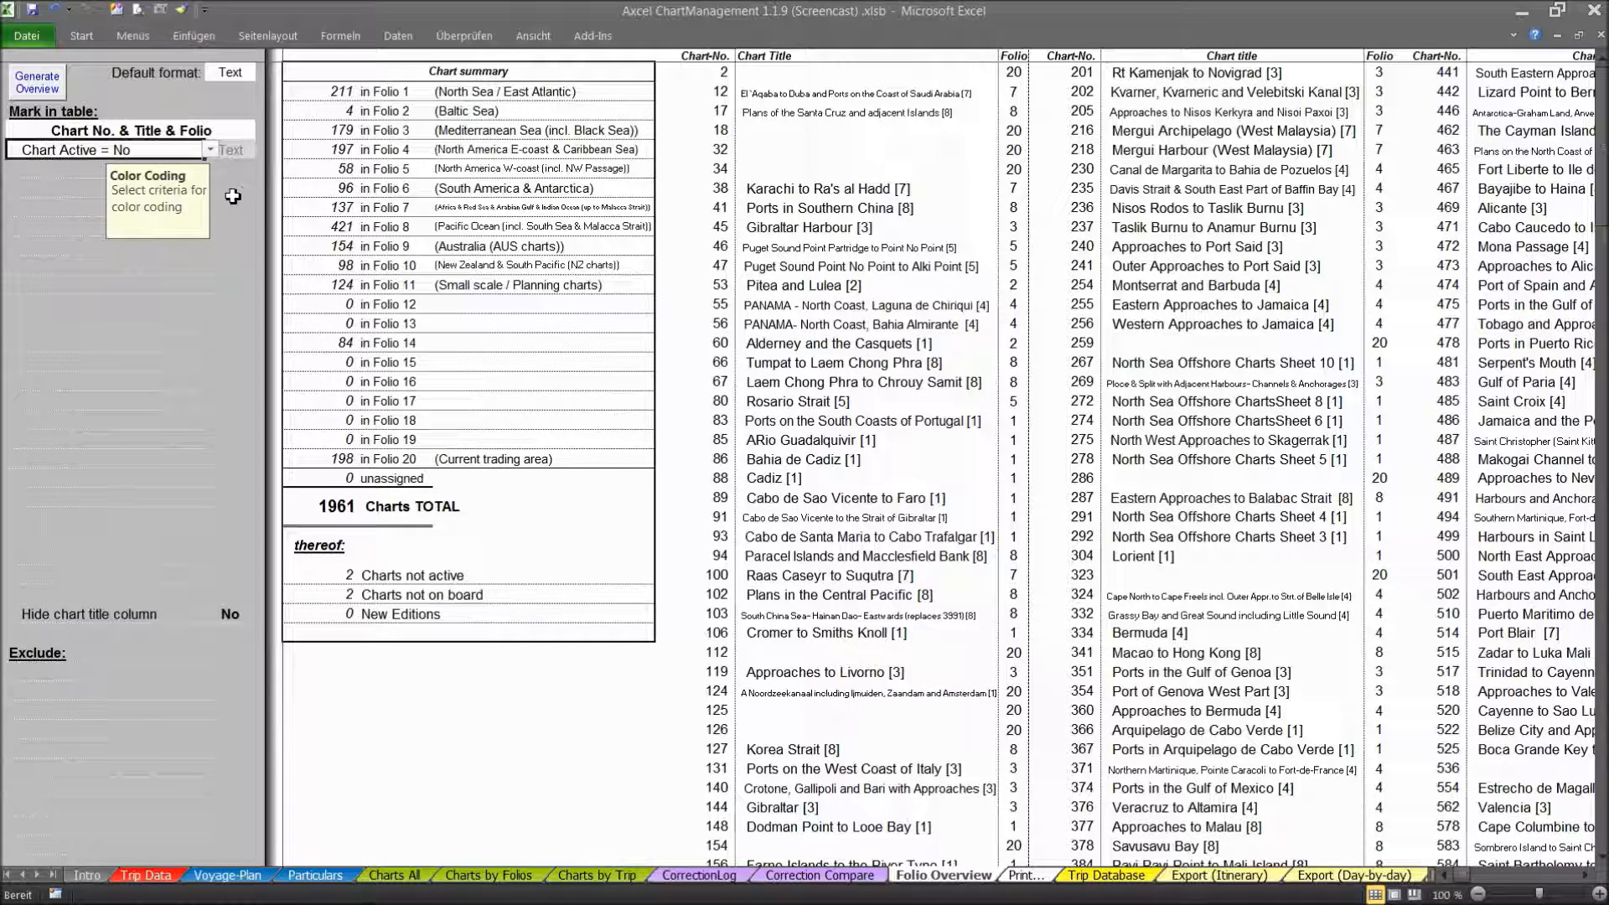
left_click(93, 193)
left_click(212, 189)
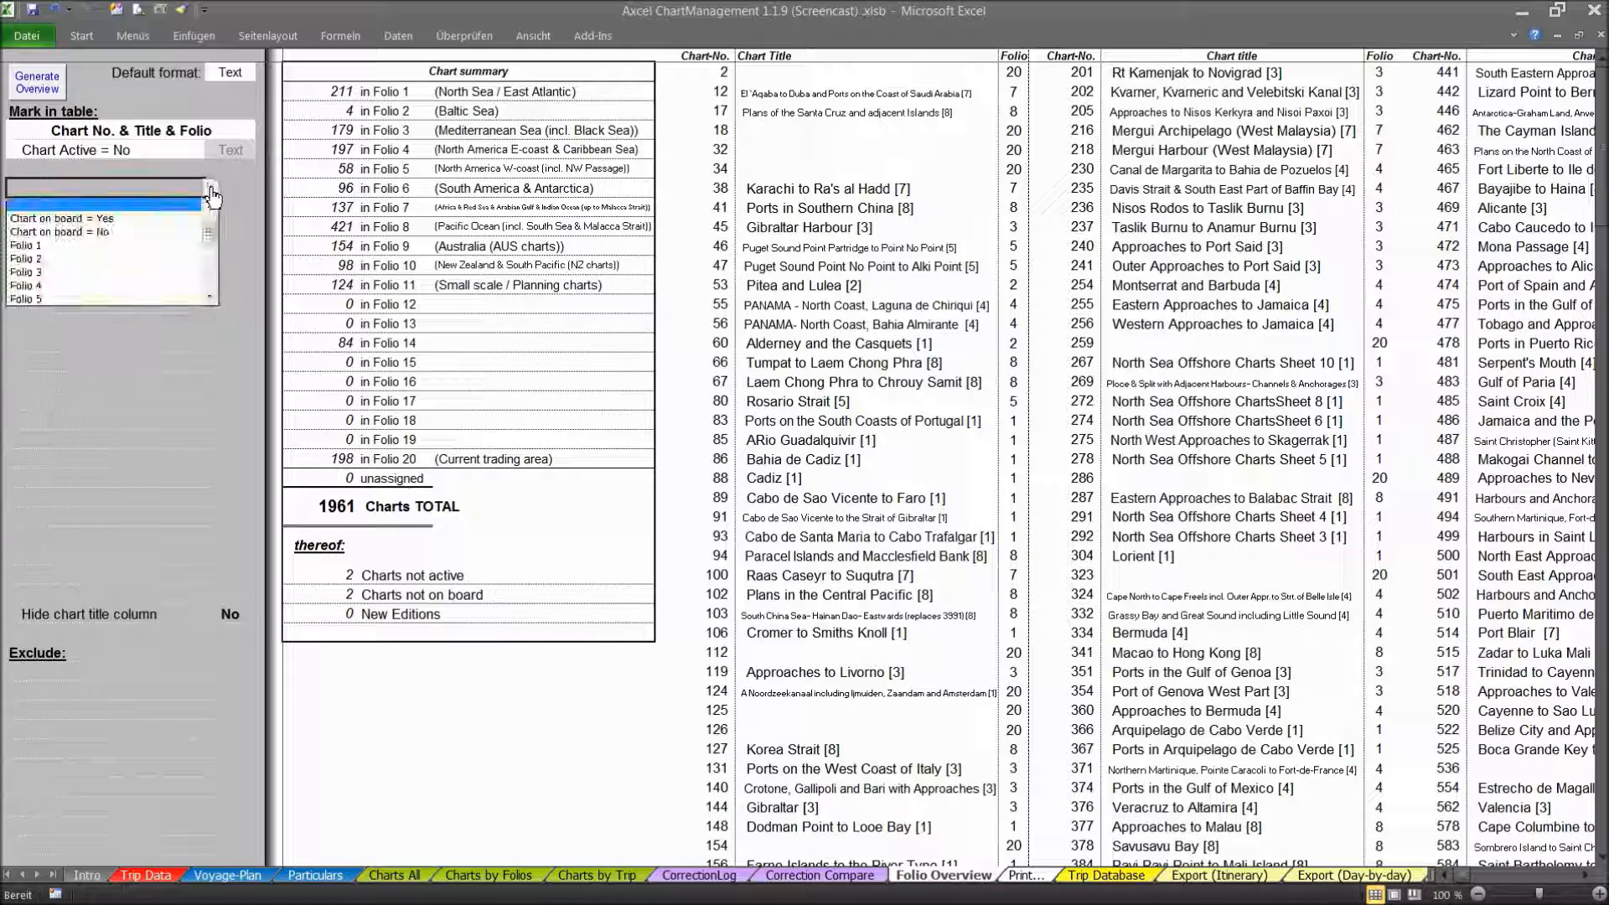
left_click(130, 299)
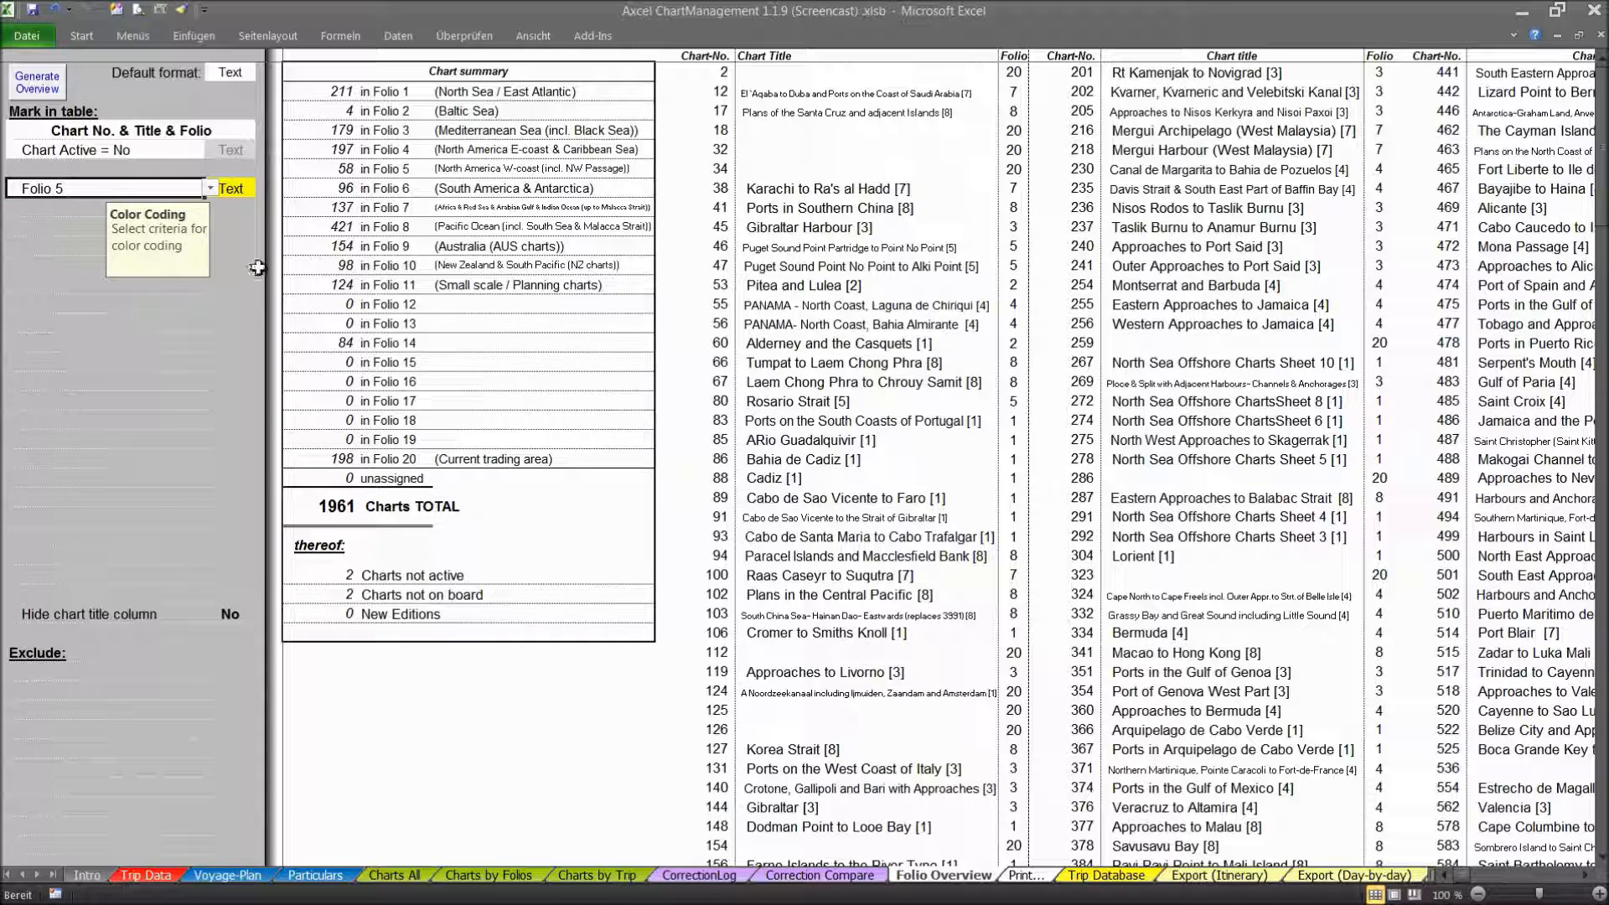
- Exclude Folio 14 and generate the folio overview
left_click(139, 671)
left_click(211, 672)
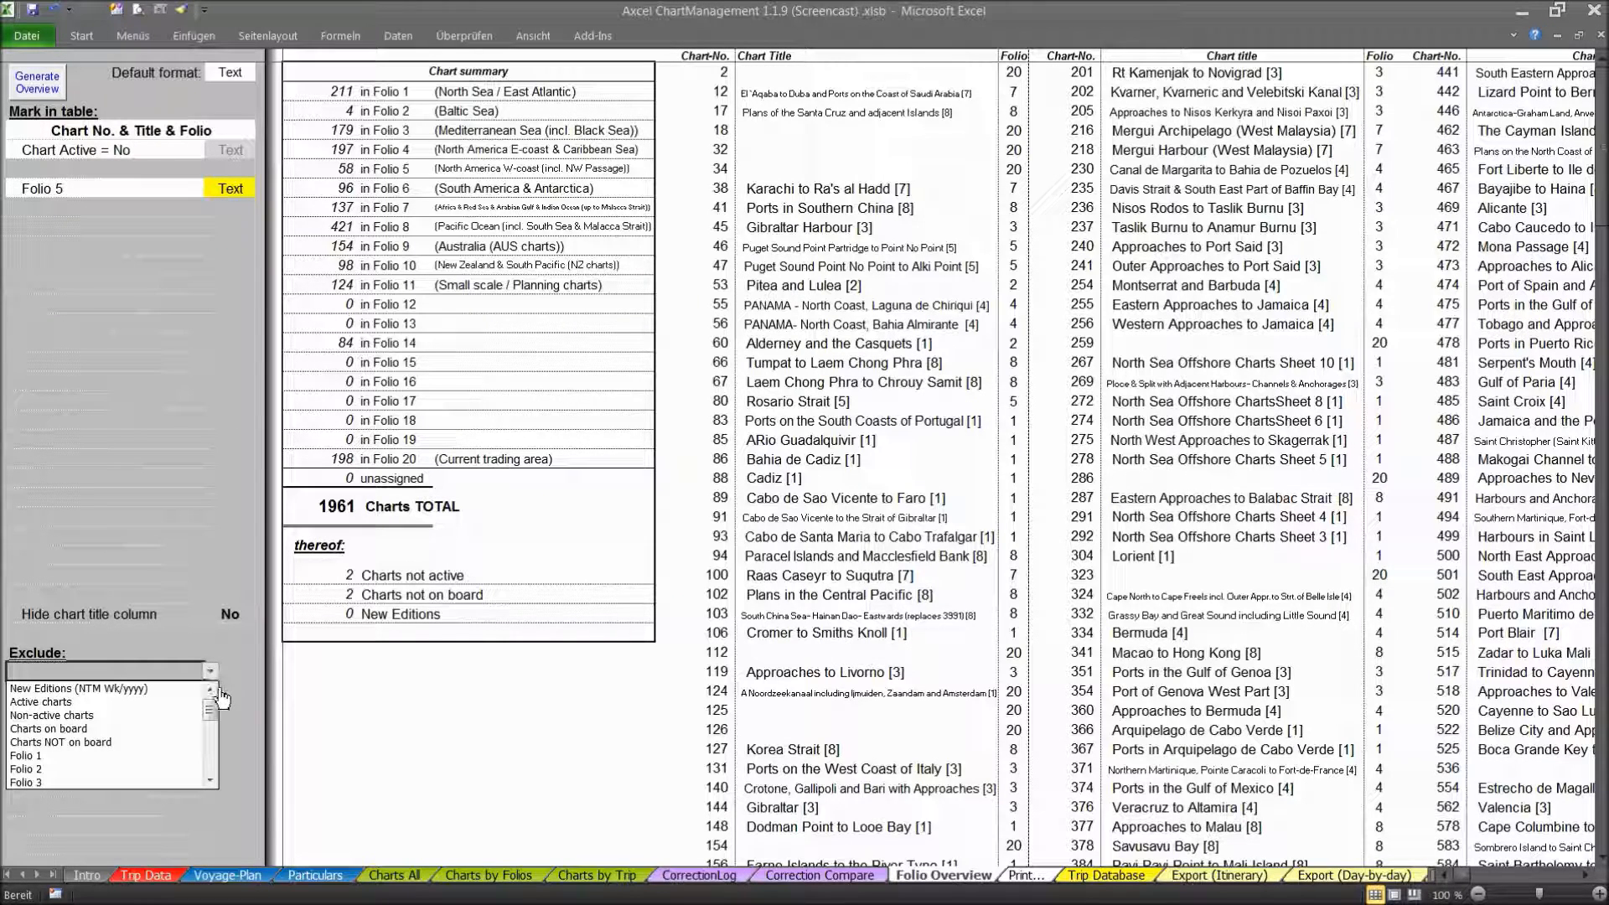
left_click_drag(211, 713, 210, 755)
left_click(168, 757)
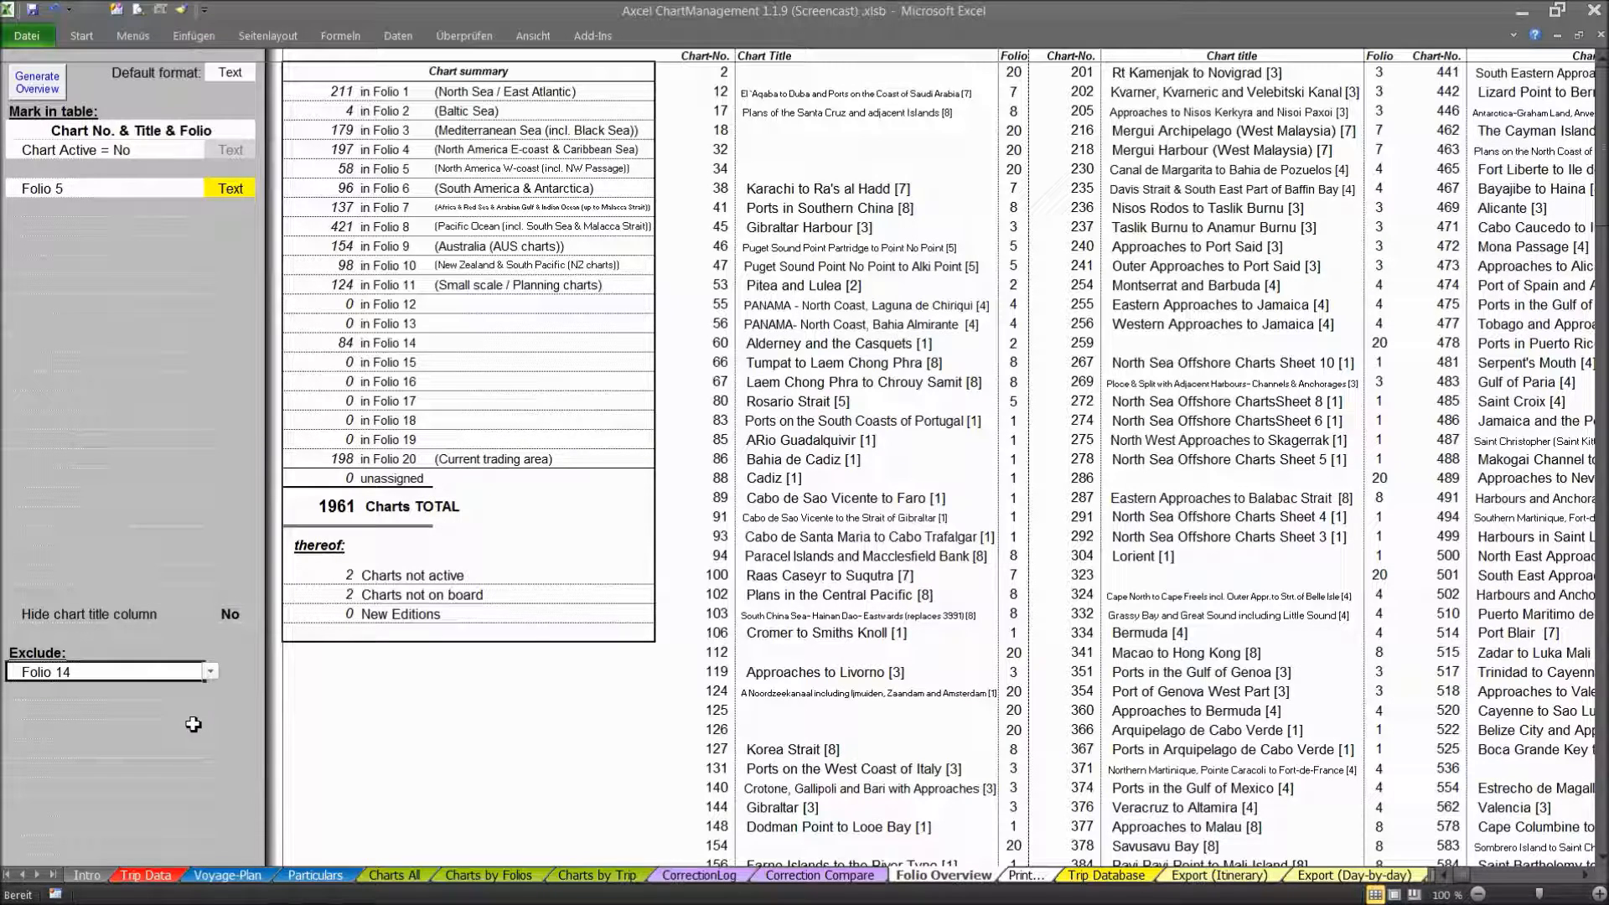
left_click(39, 84)
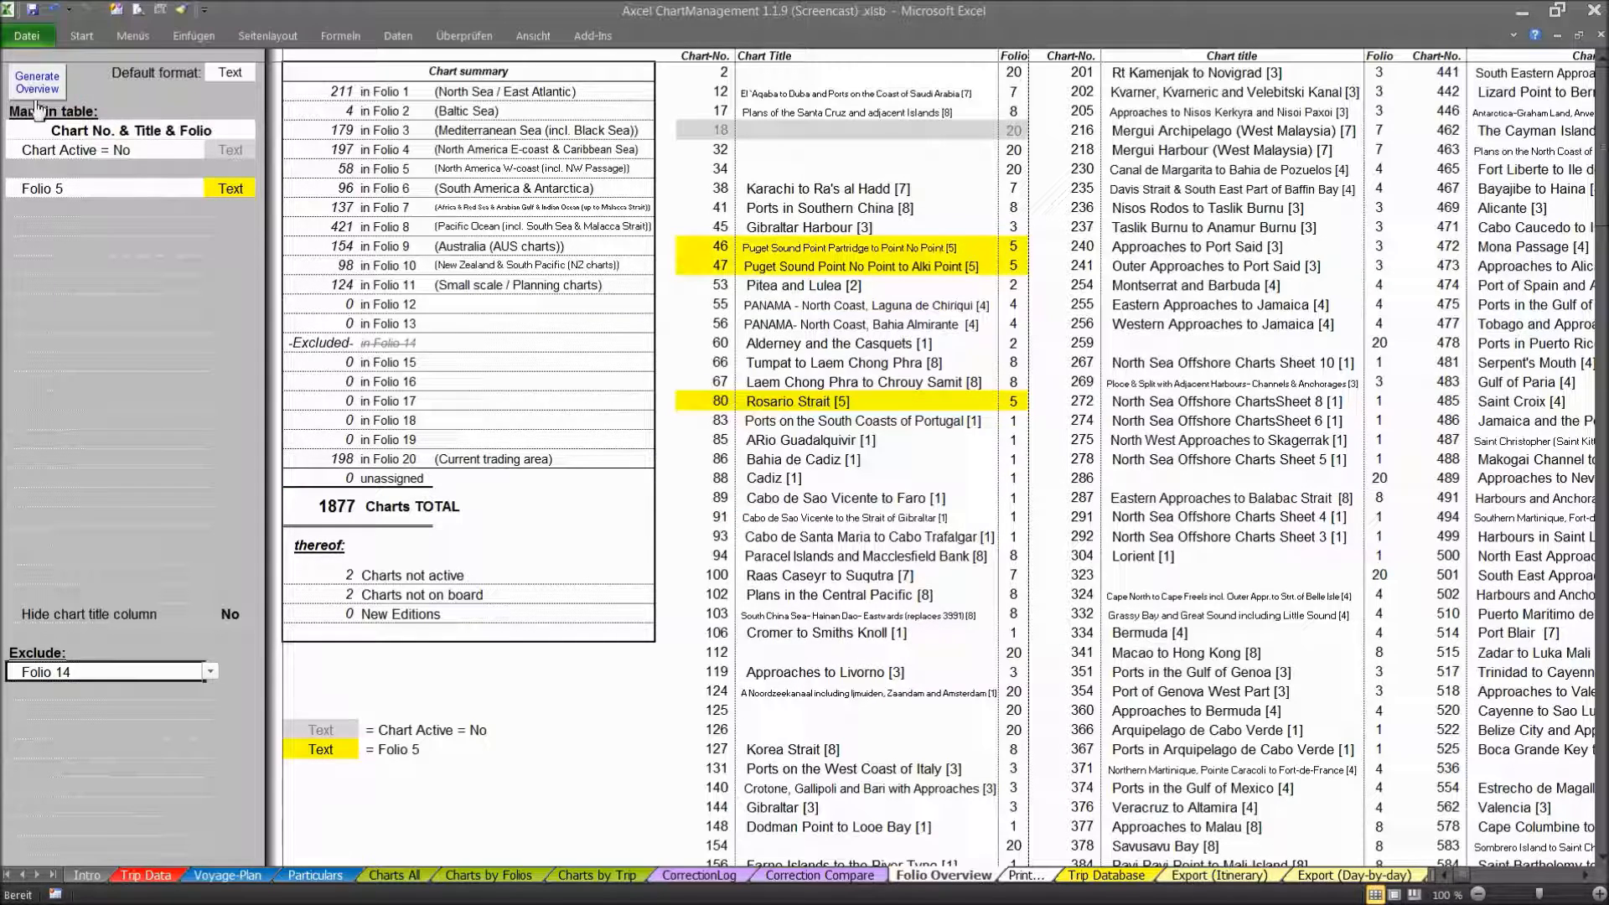
- Read the formatting note on the Folio 5 marking colour and return to the chart table
left_click(229, 191)
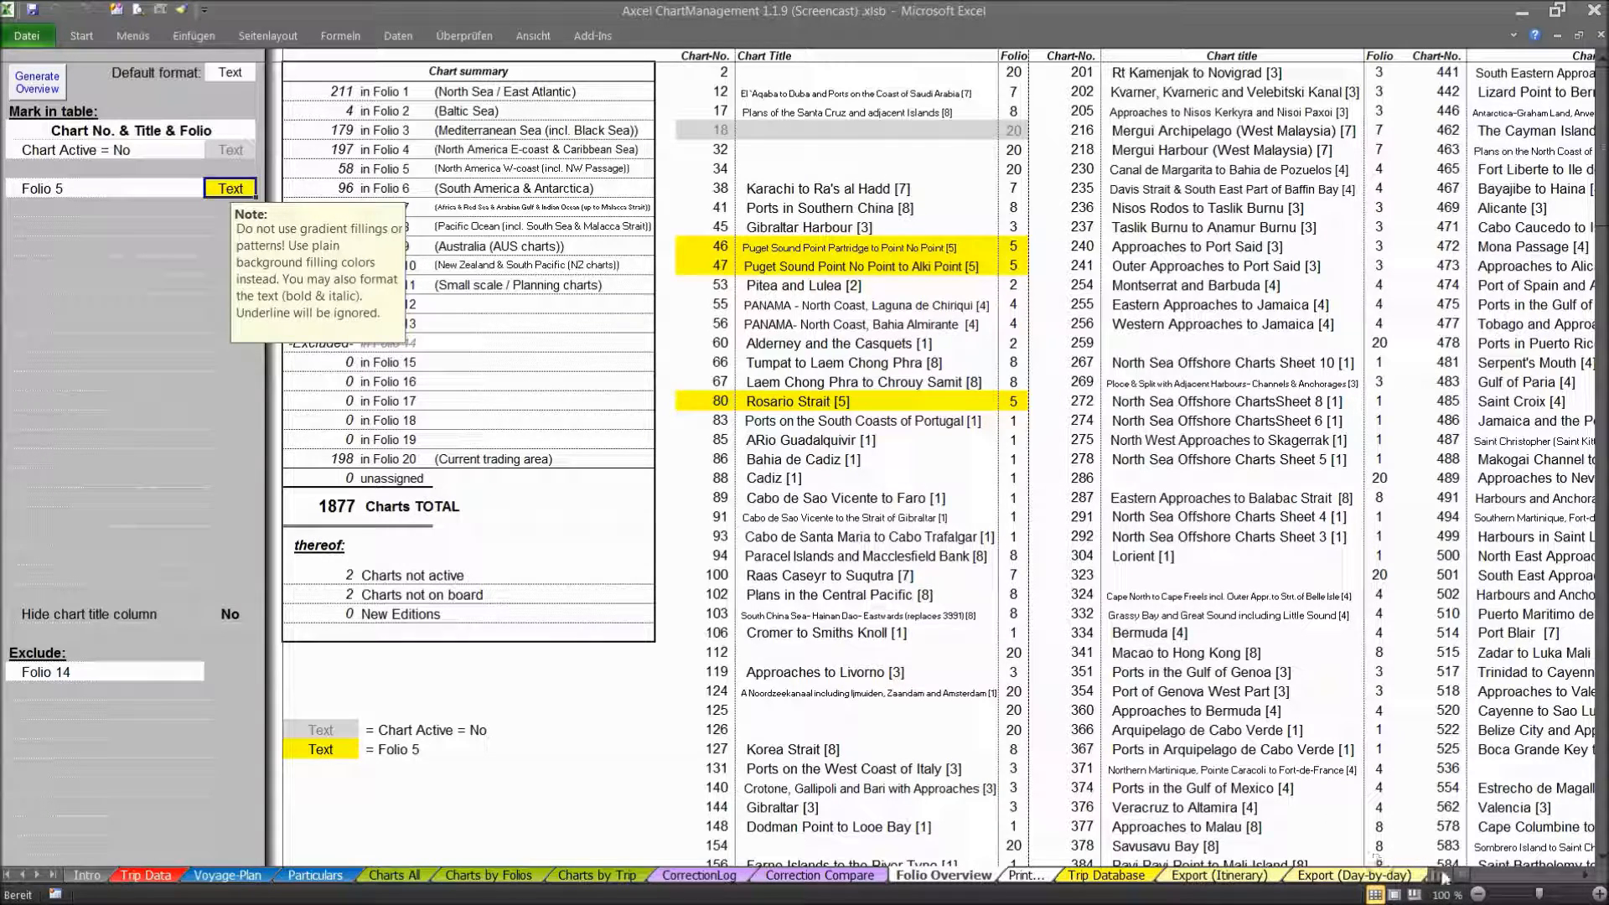
left_click_drag(1462, 876, 1463, 876)
left_click_drag(1465, 882, 1465, 880)
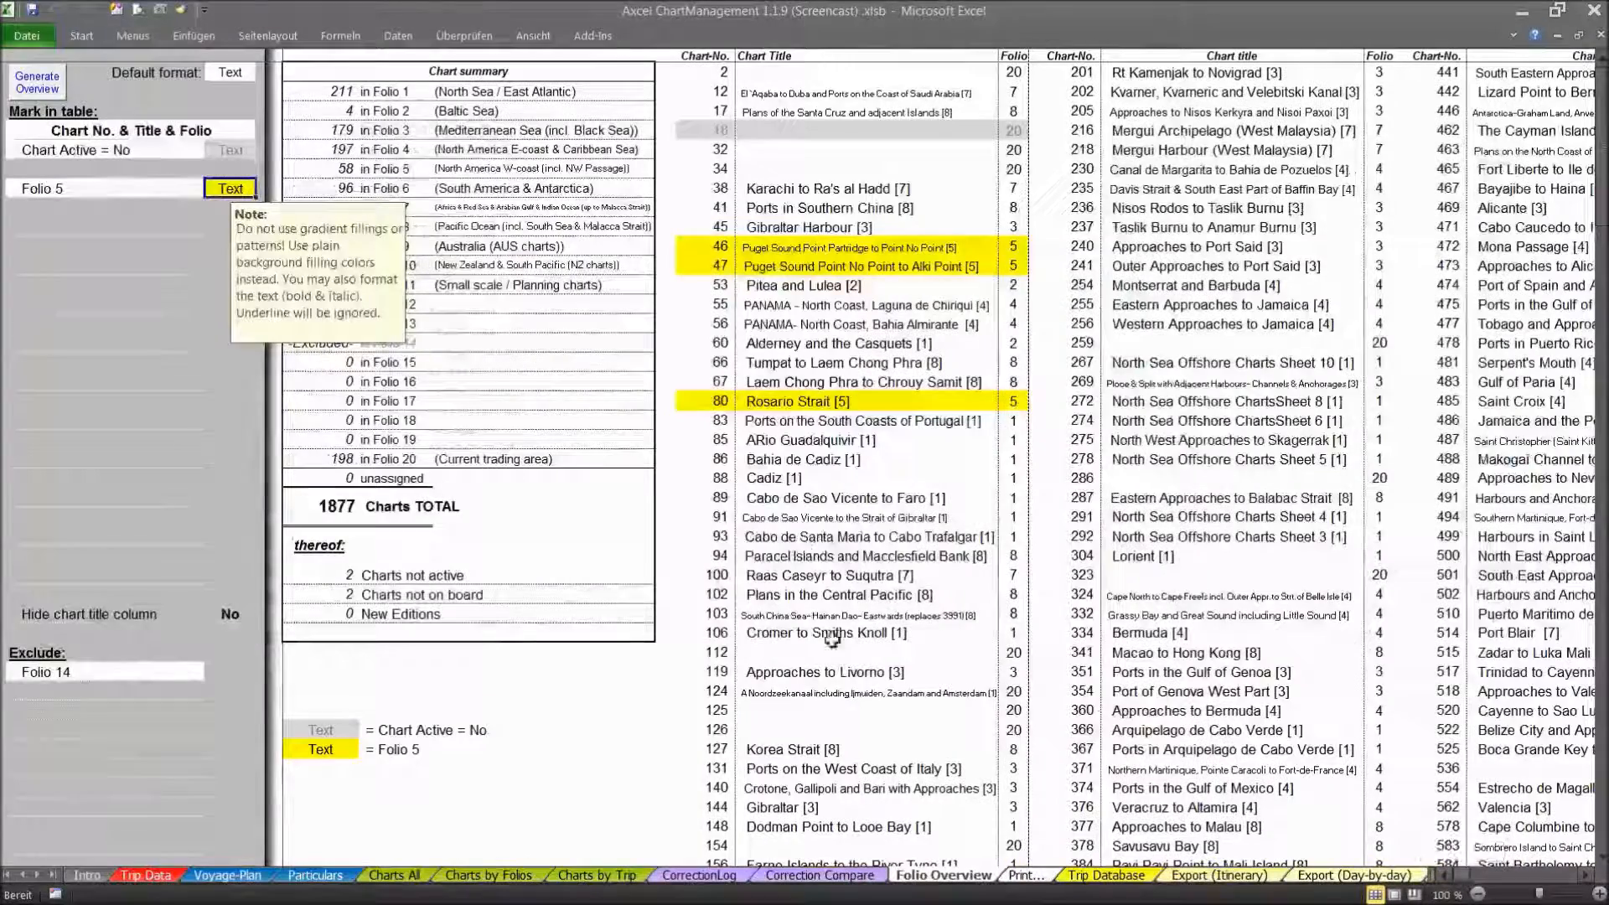
left_click(761, 348)
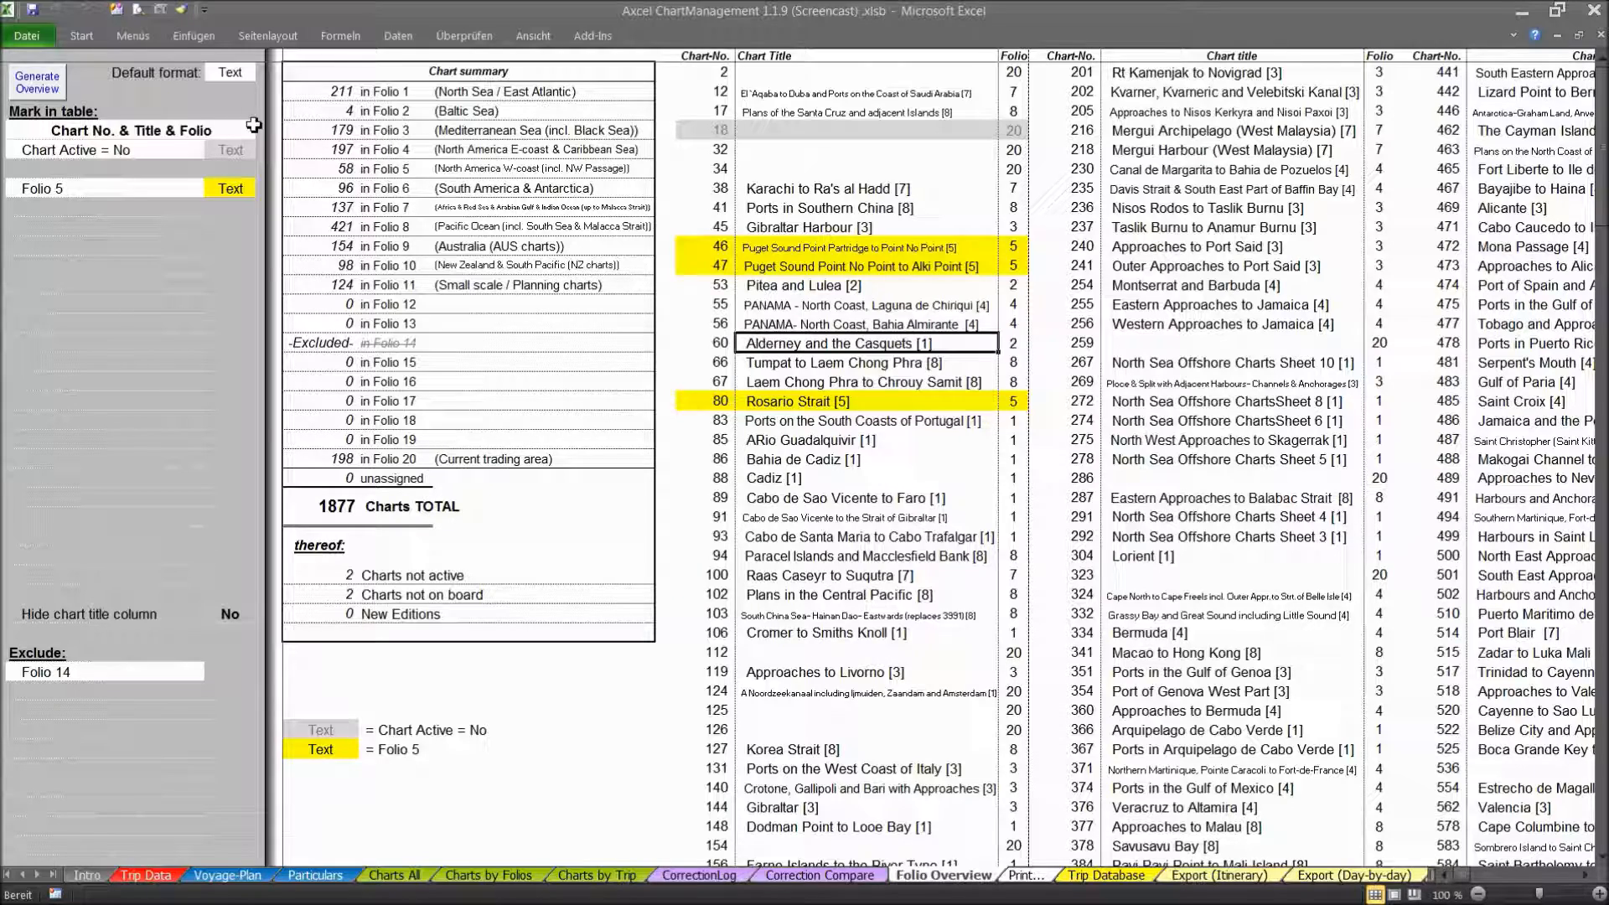
- Check the first pages of the Chart Folio Overview in the print preview, then return to the sheet
left_click(137, 9)
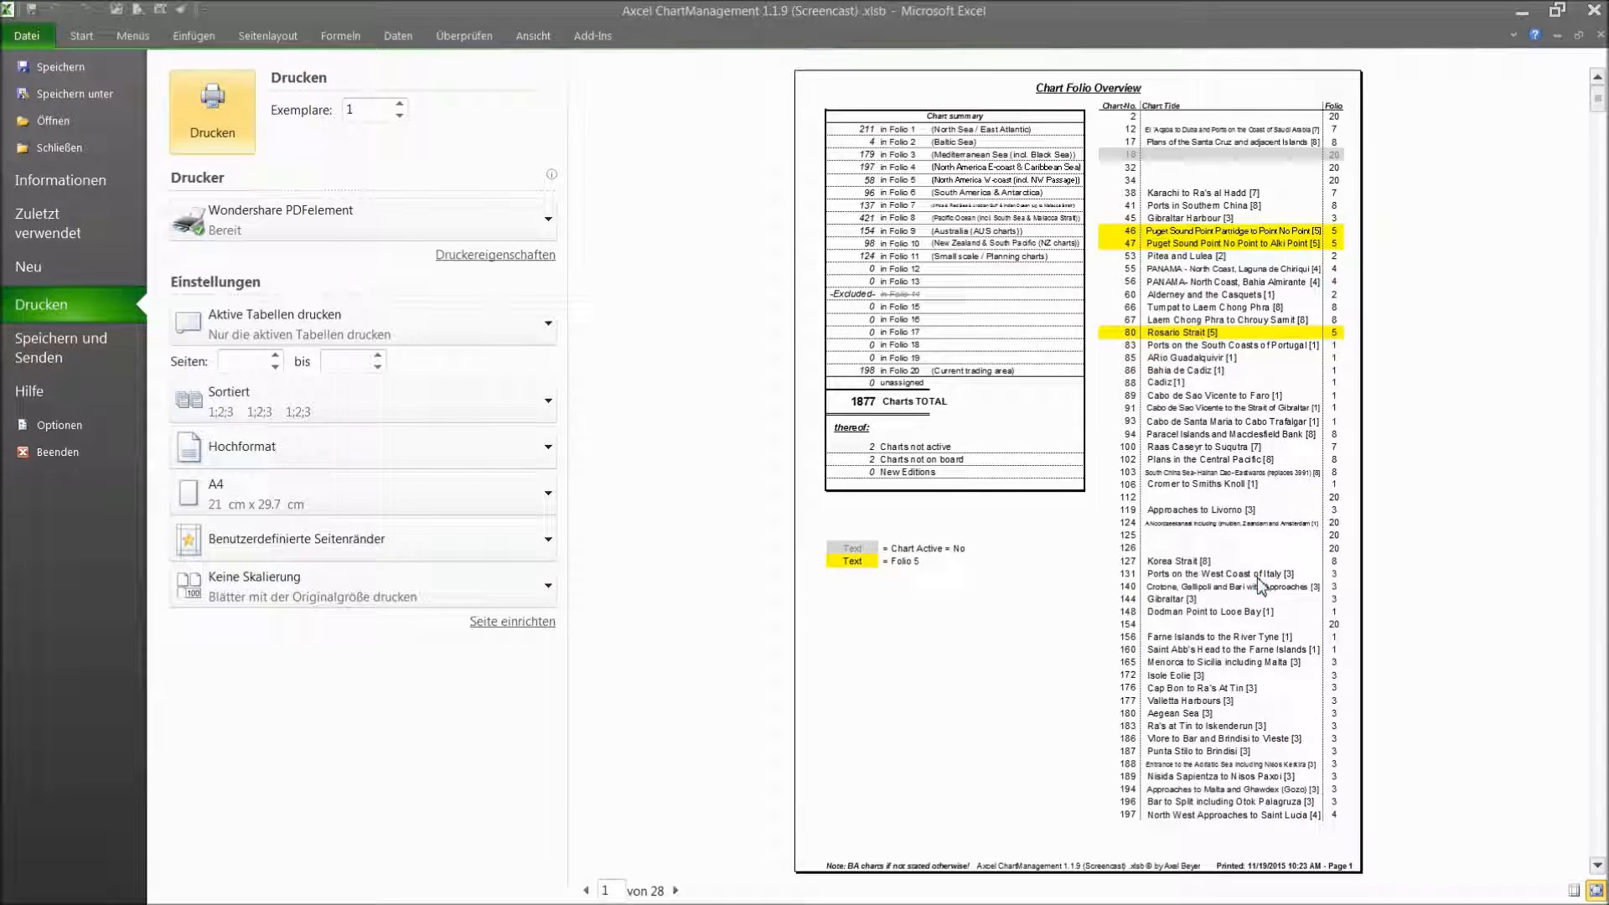
scroll(1241, 579, "down", 3)
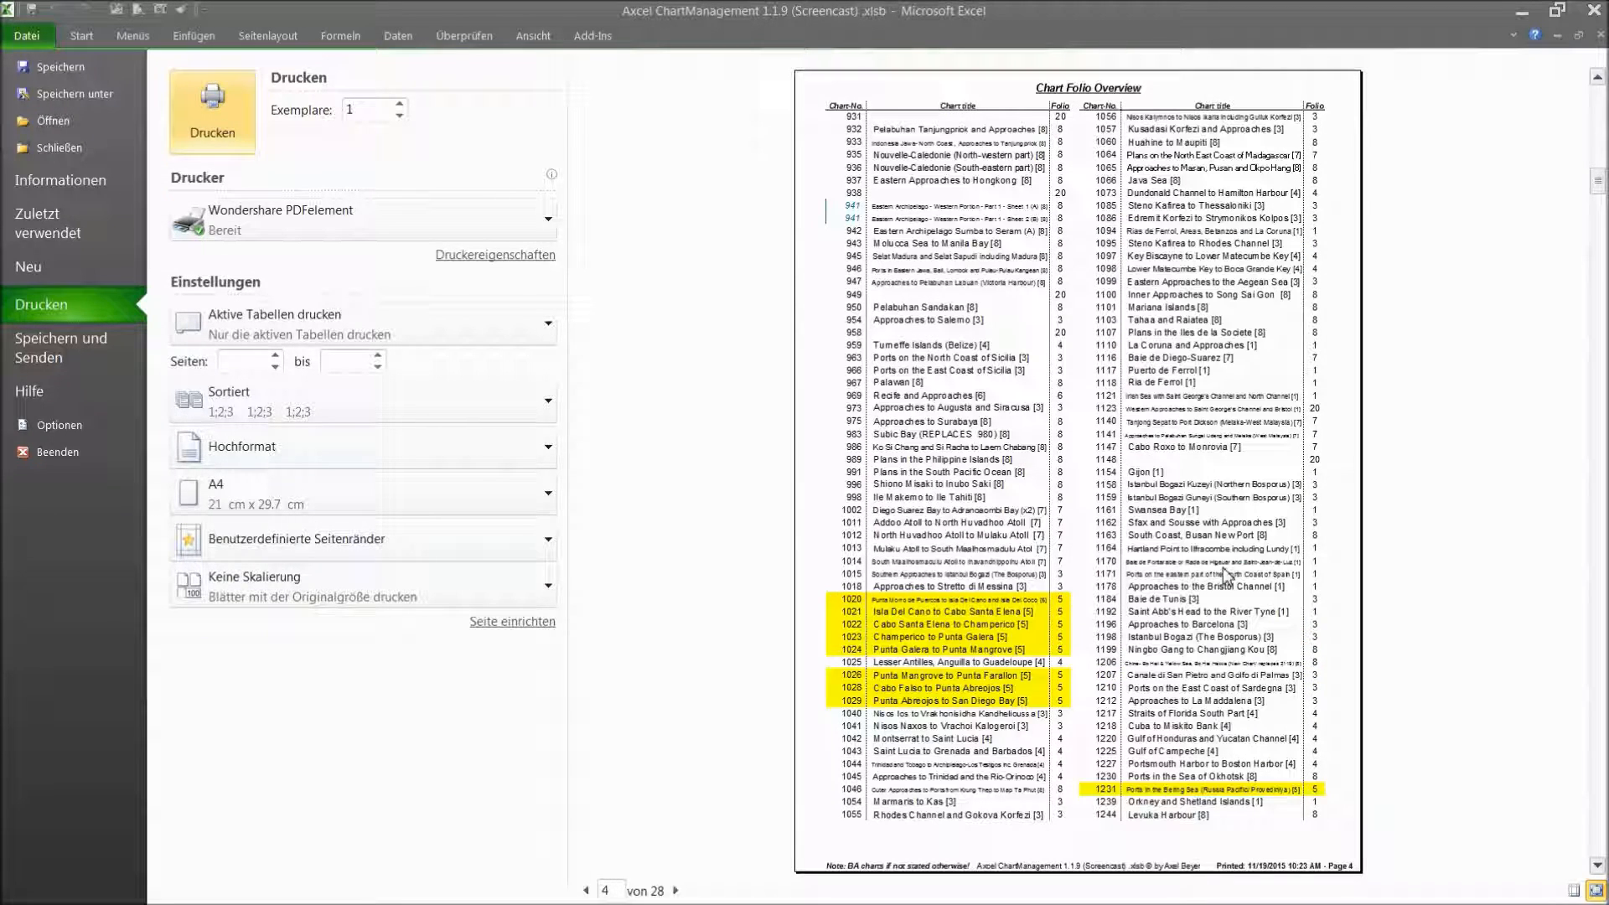
scroll(1223, 567, "down", 1)
scroll(1095, 554, "up", 2)
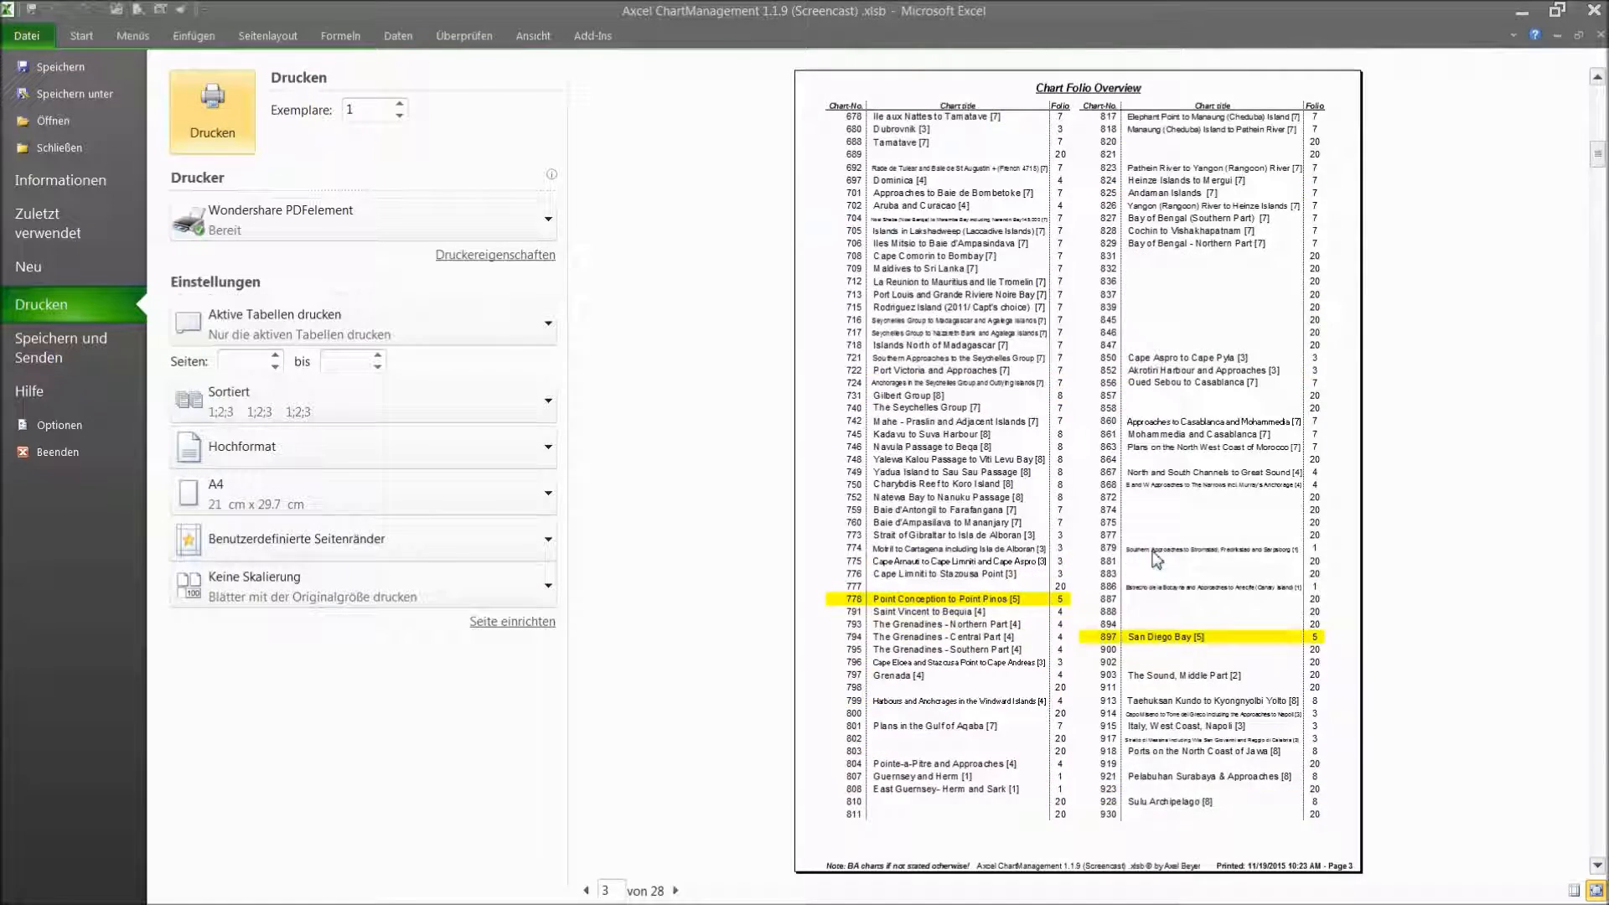
scroll(1156, 560, "up", 2)
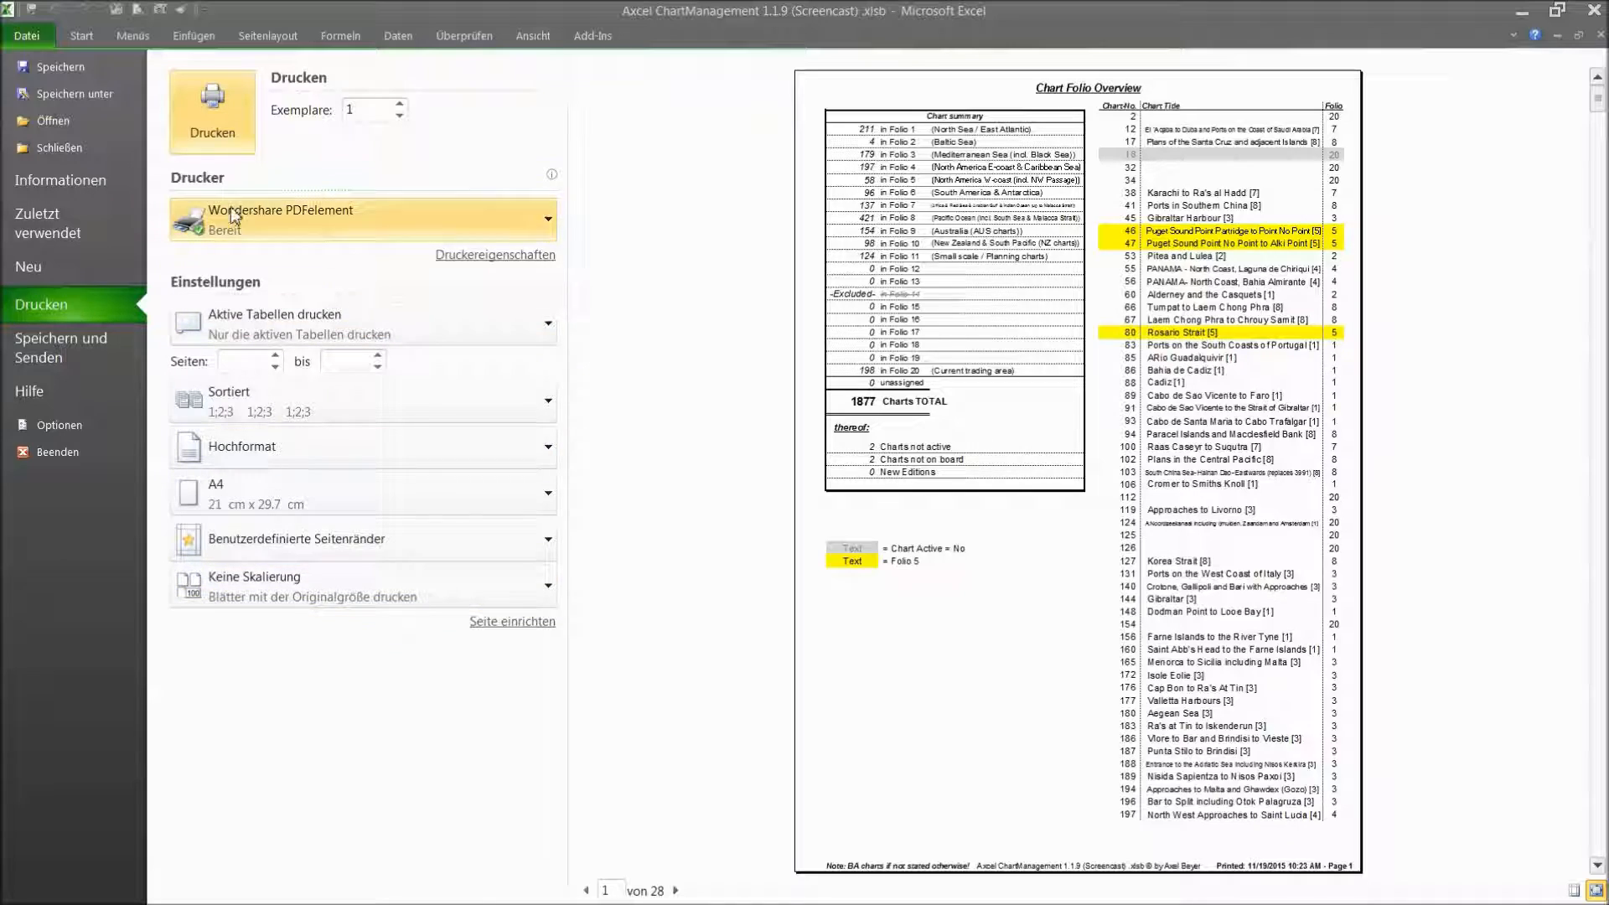
left_click(79, 35)
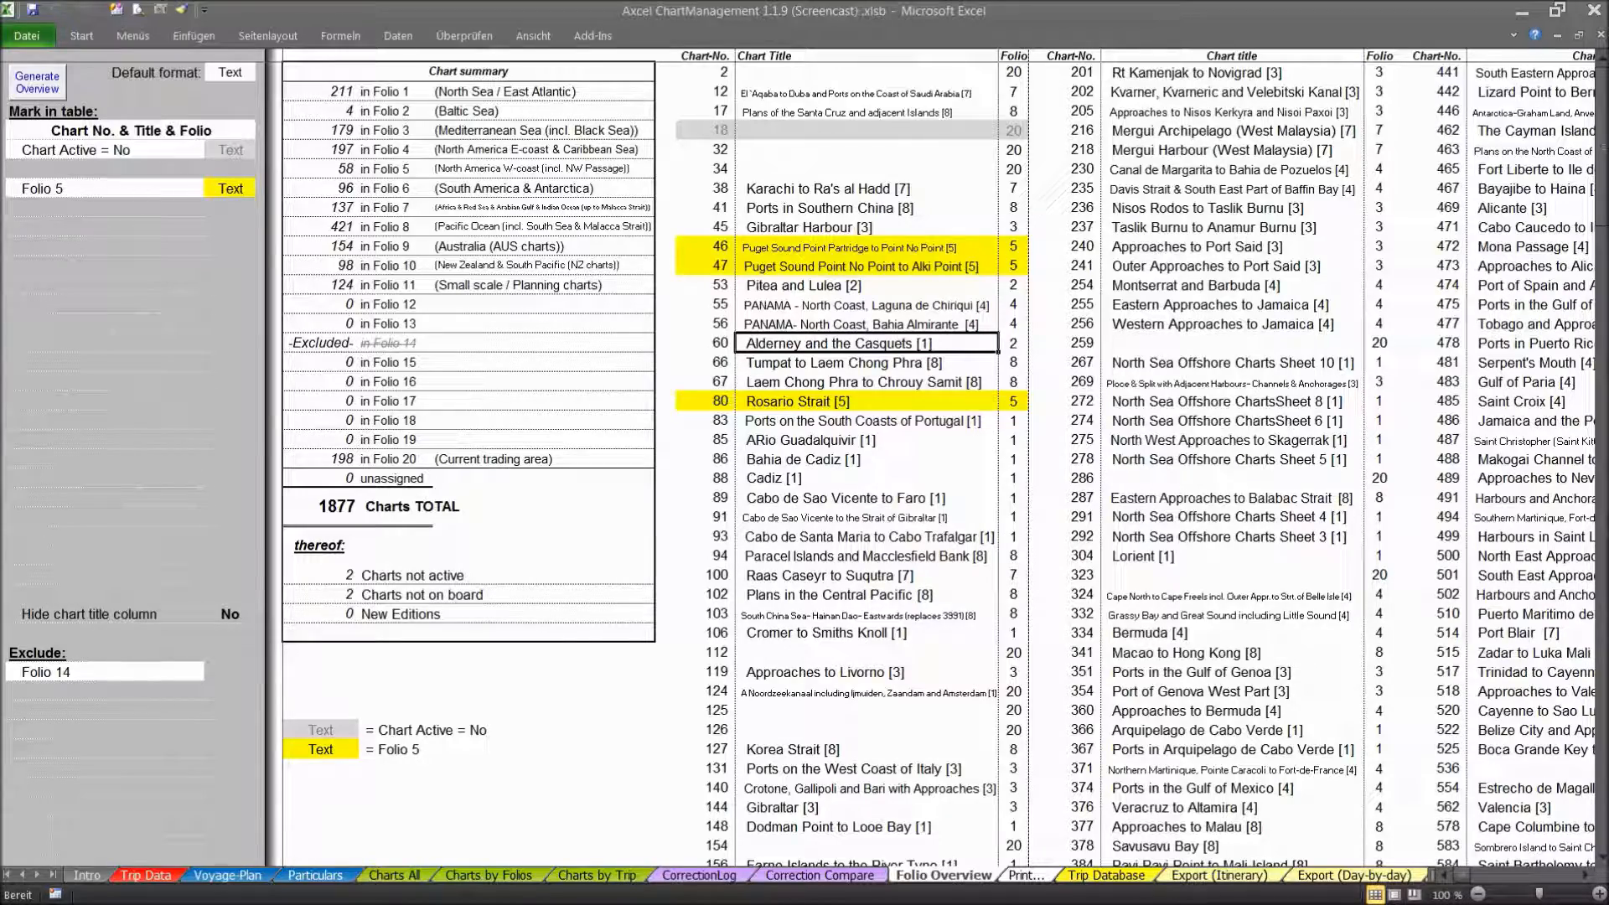
- Look through the overview's chart columns for the Folio 5 markings and return to the chart summary
left_click_drag(1462, 885, 1481, 877)
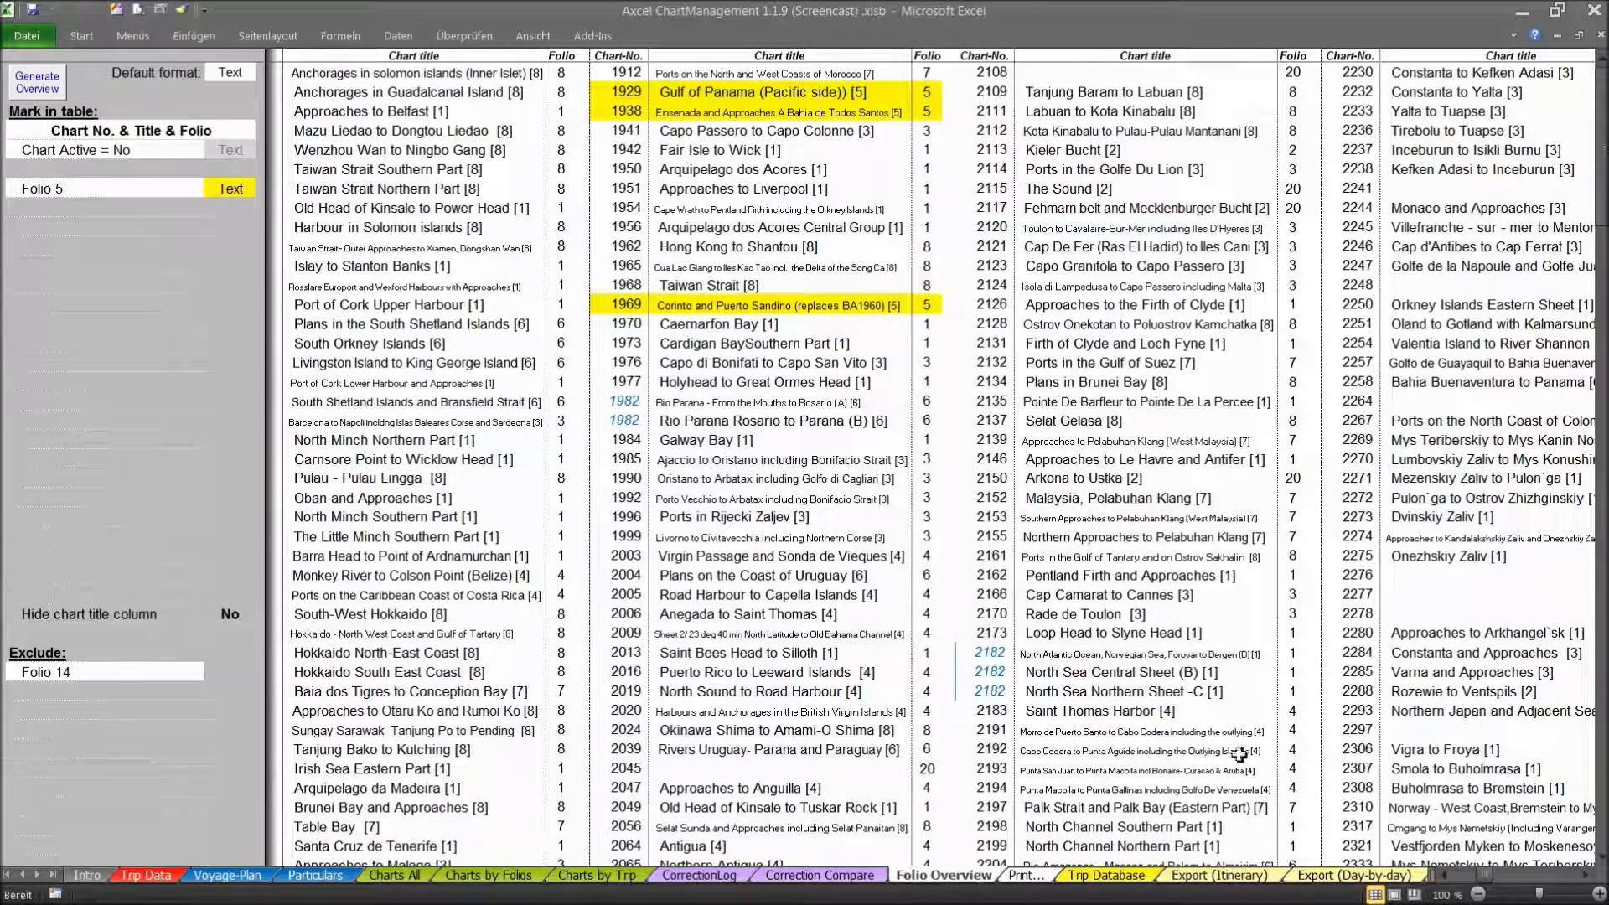
left_click(1586, 876)
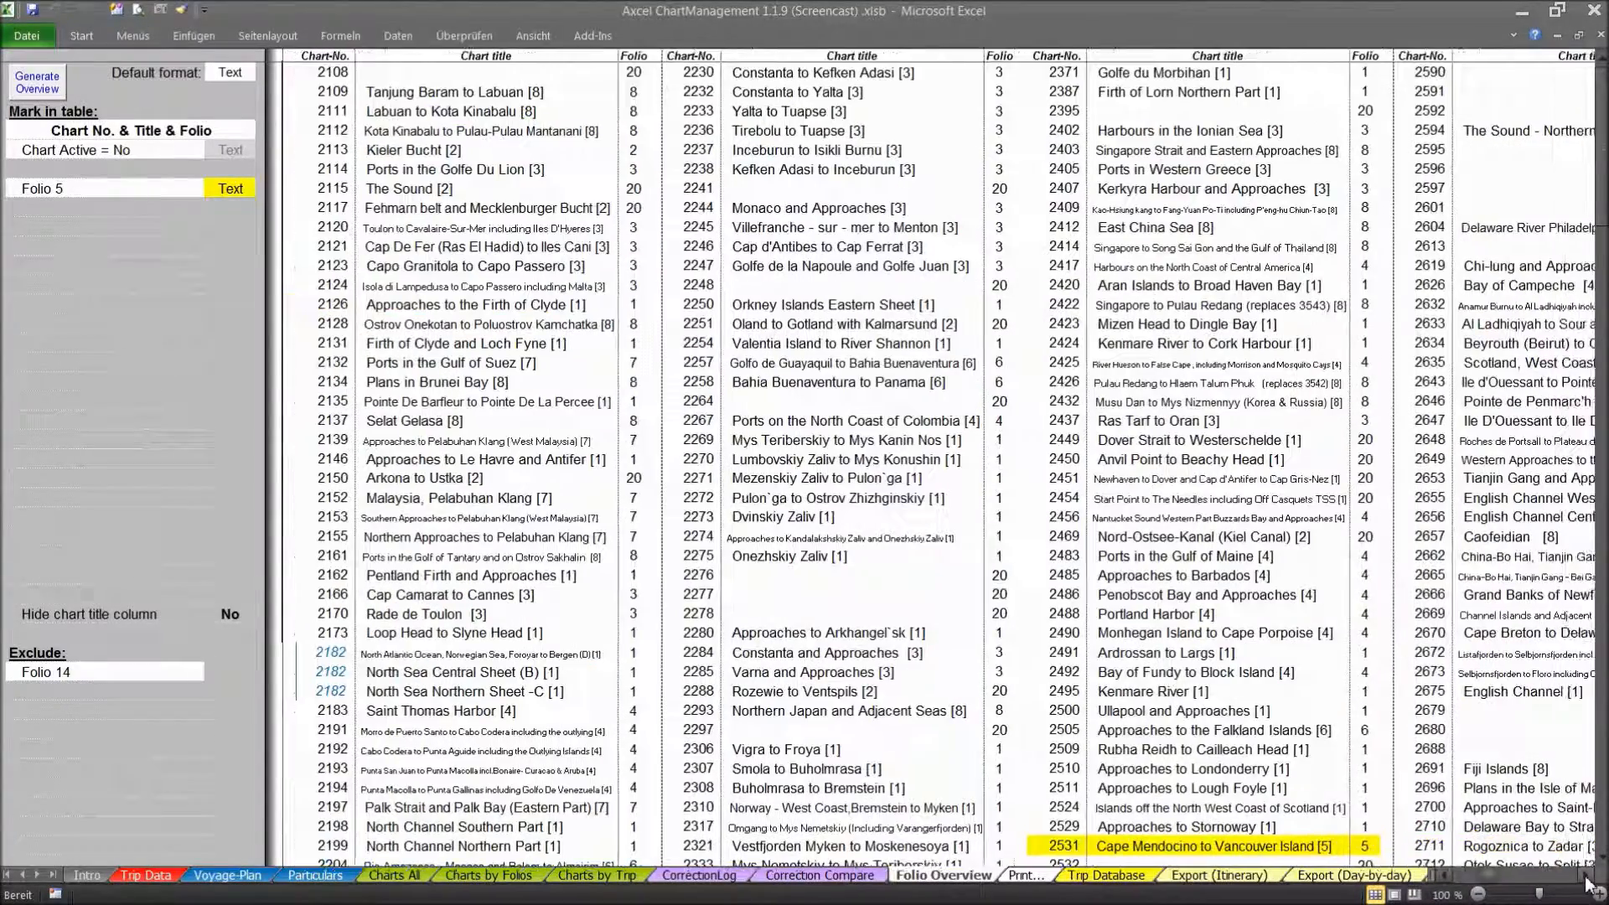
left_click(1587, 877)
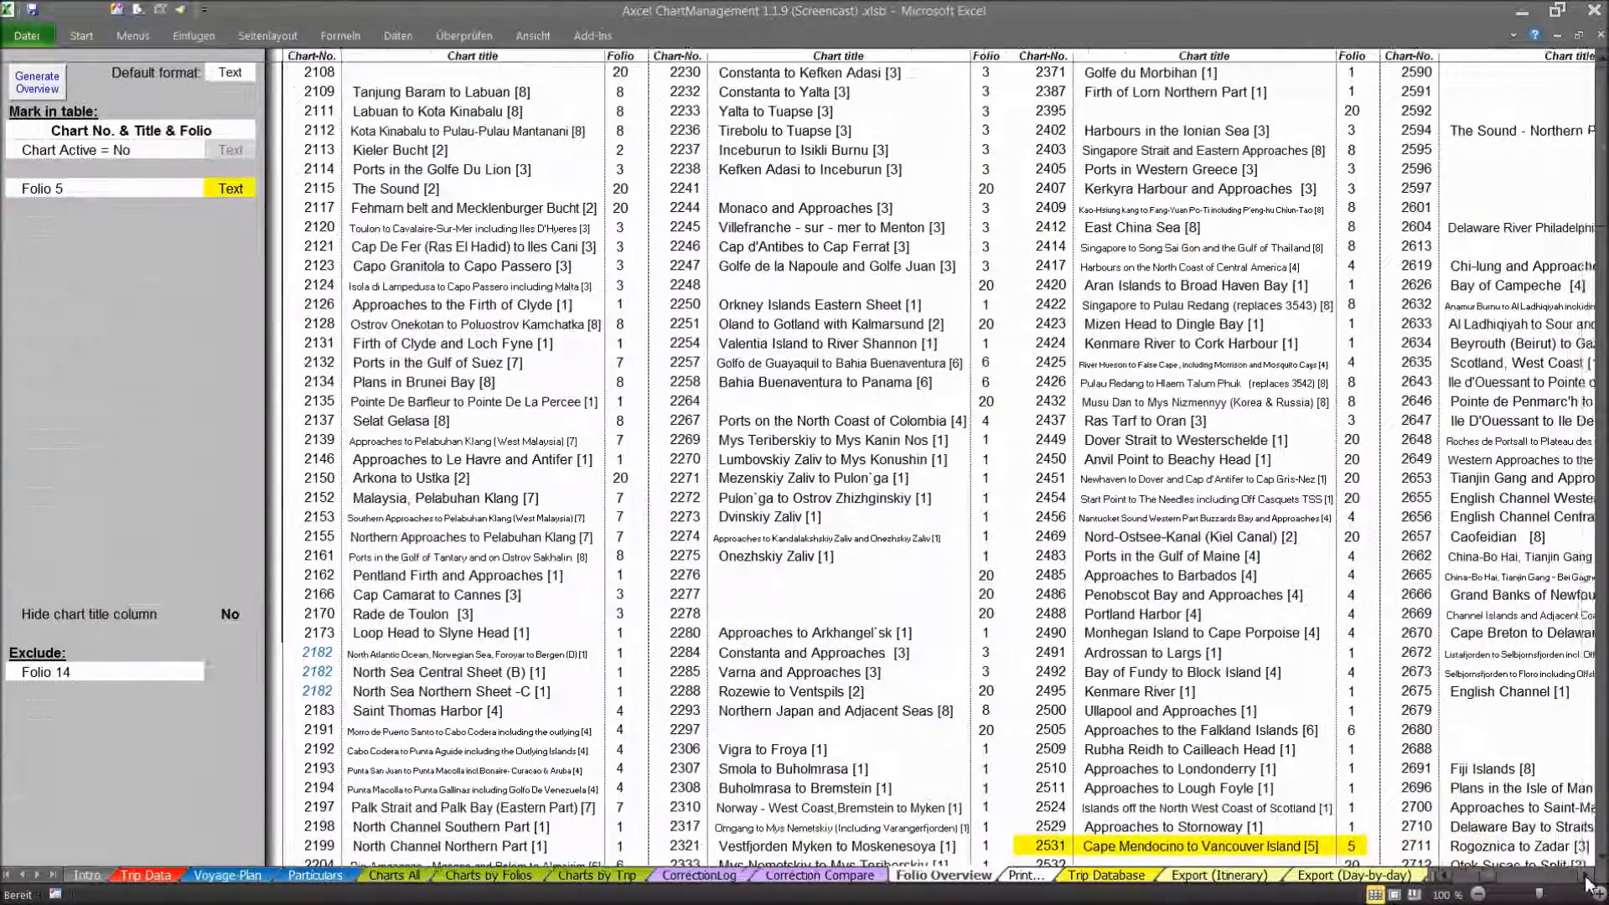
left_click(1586, 877)
left_click(1587, 877)
left_click(1586, 877)
left_click(1587, 876)
left_click(1586, 877)
left_click(1587, 877)
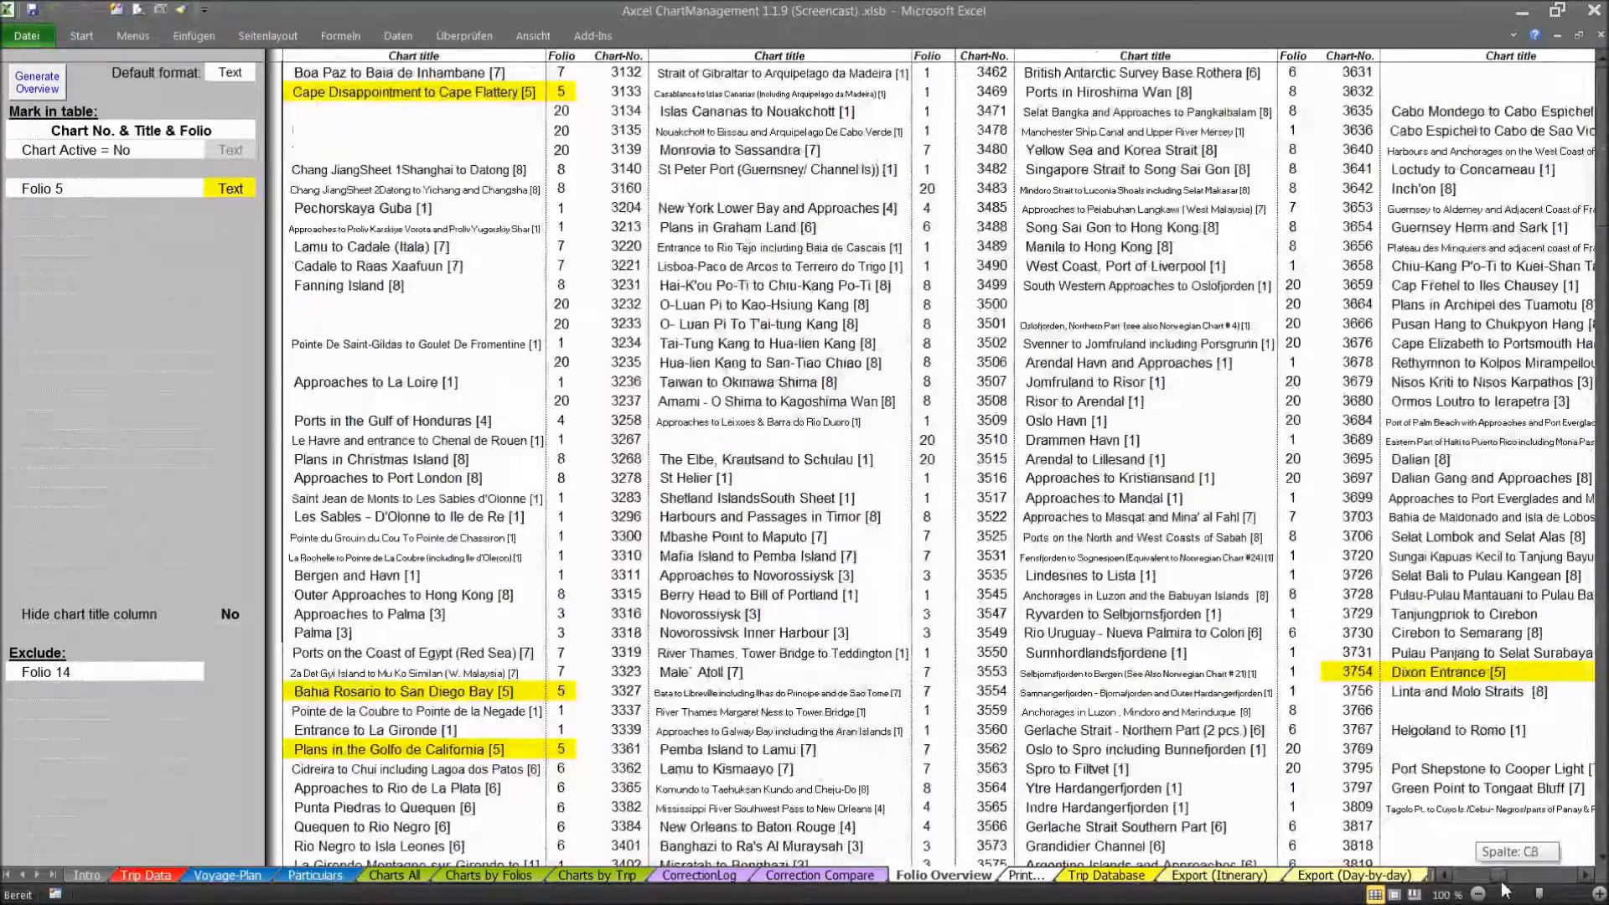
left_click_drag(1504, 889, 1460, 897)
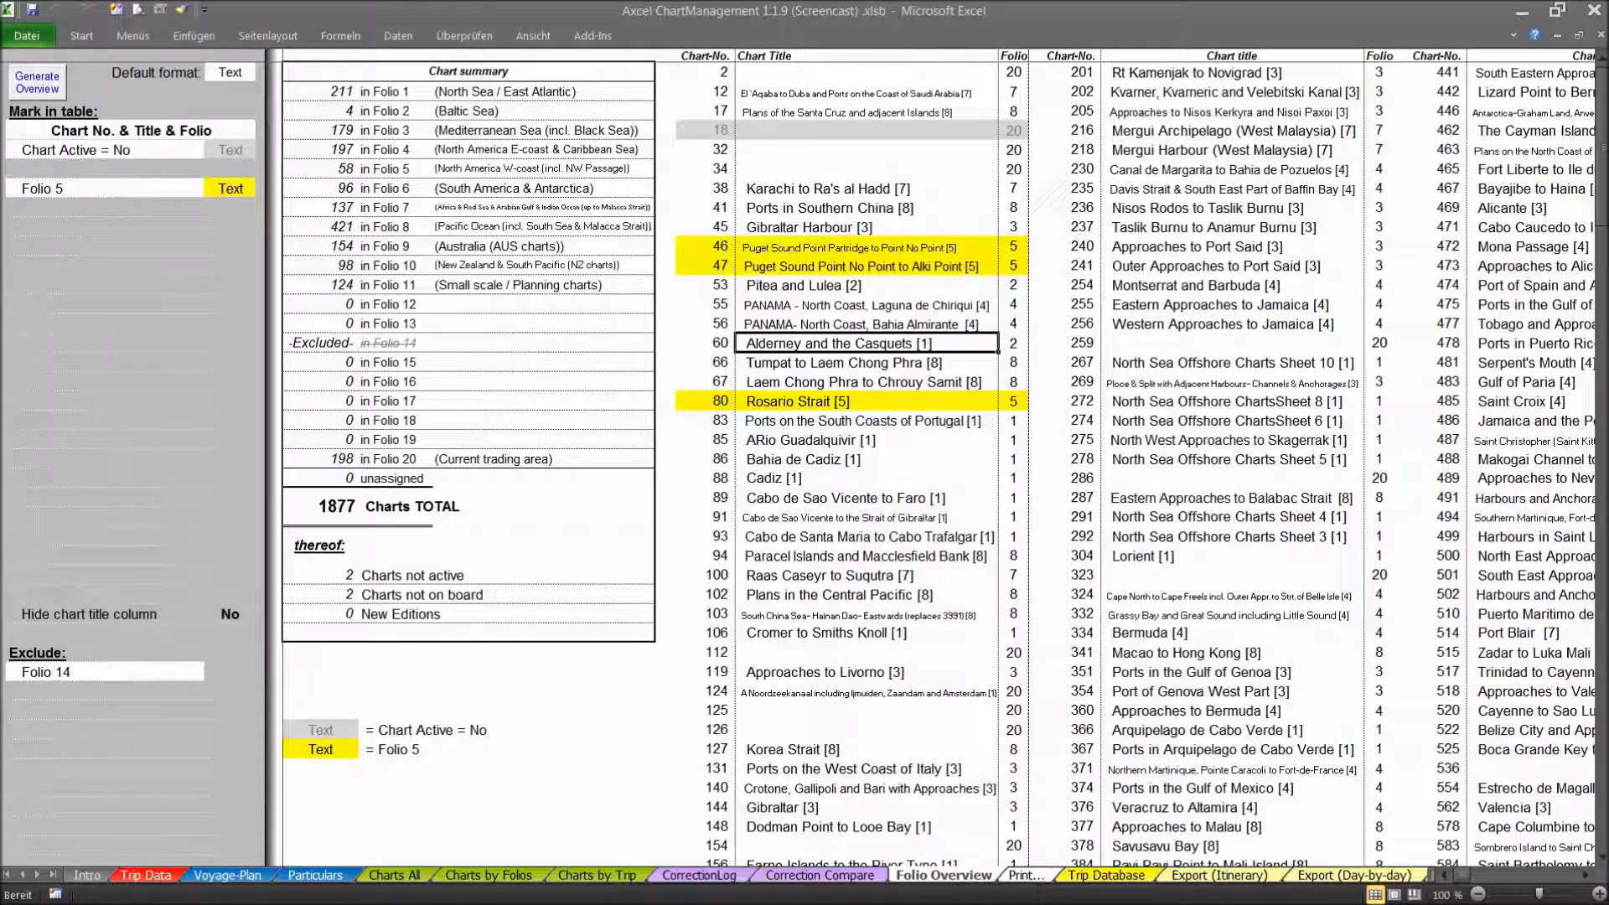
- List the Folio 1 charts on the printout sheet and decline sending the list to the printer
left_click(1026, 876)
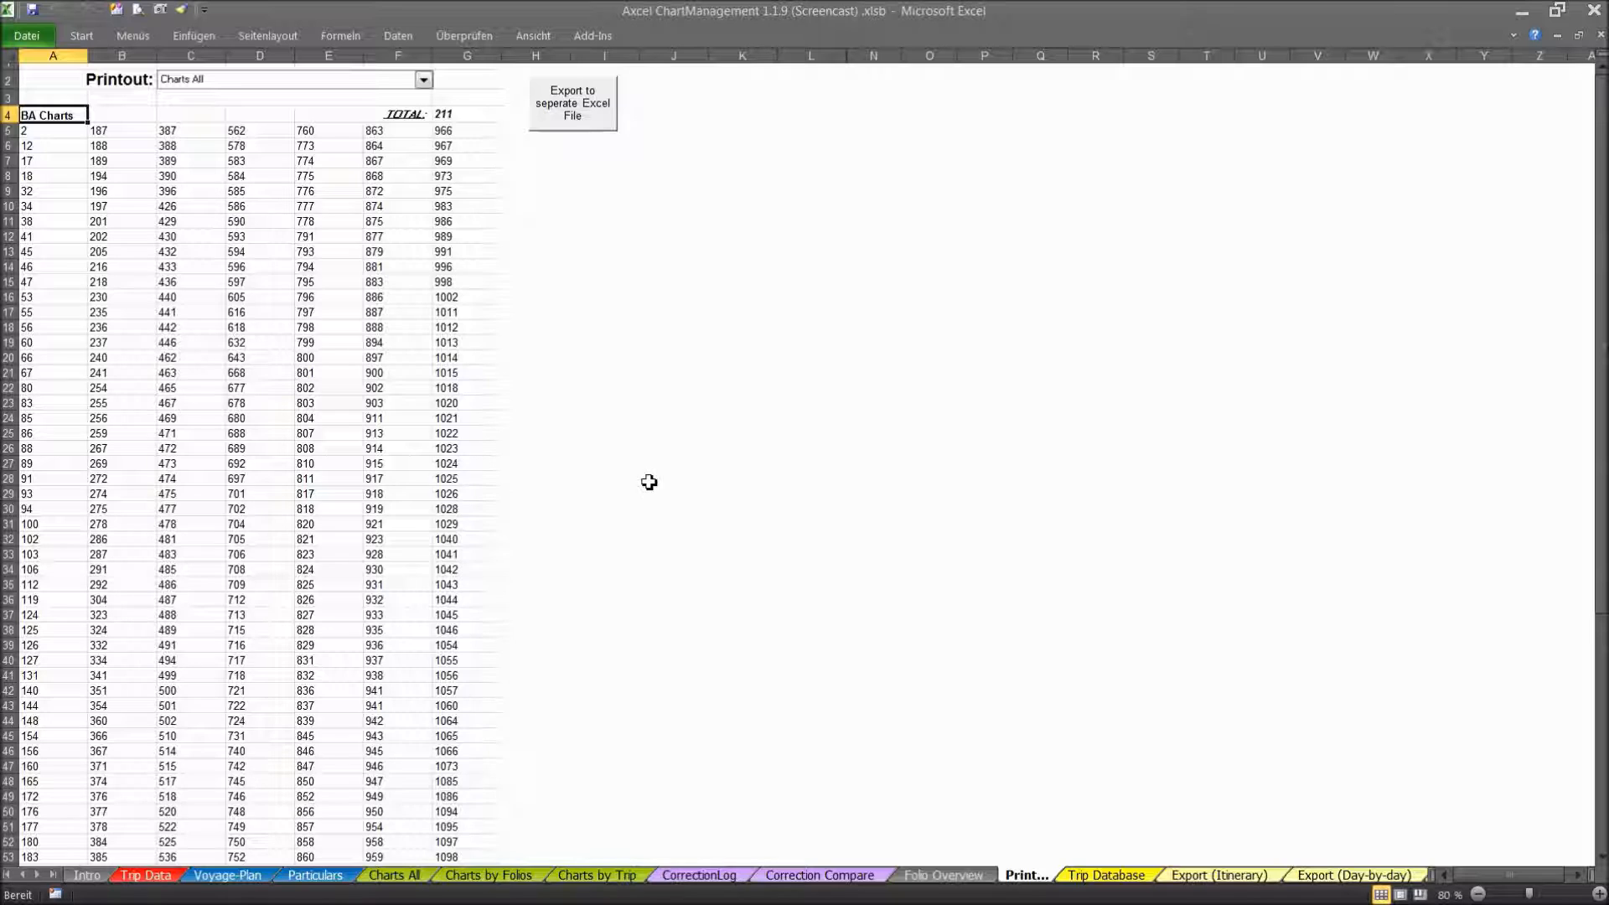
left_click(424, 80)
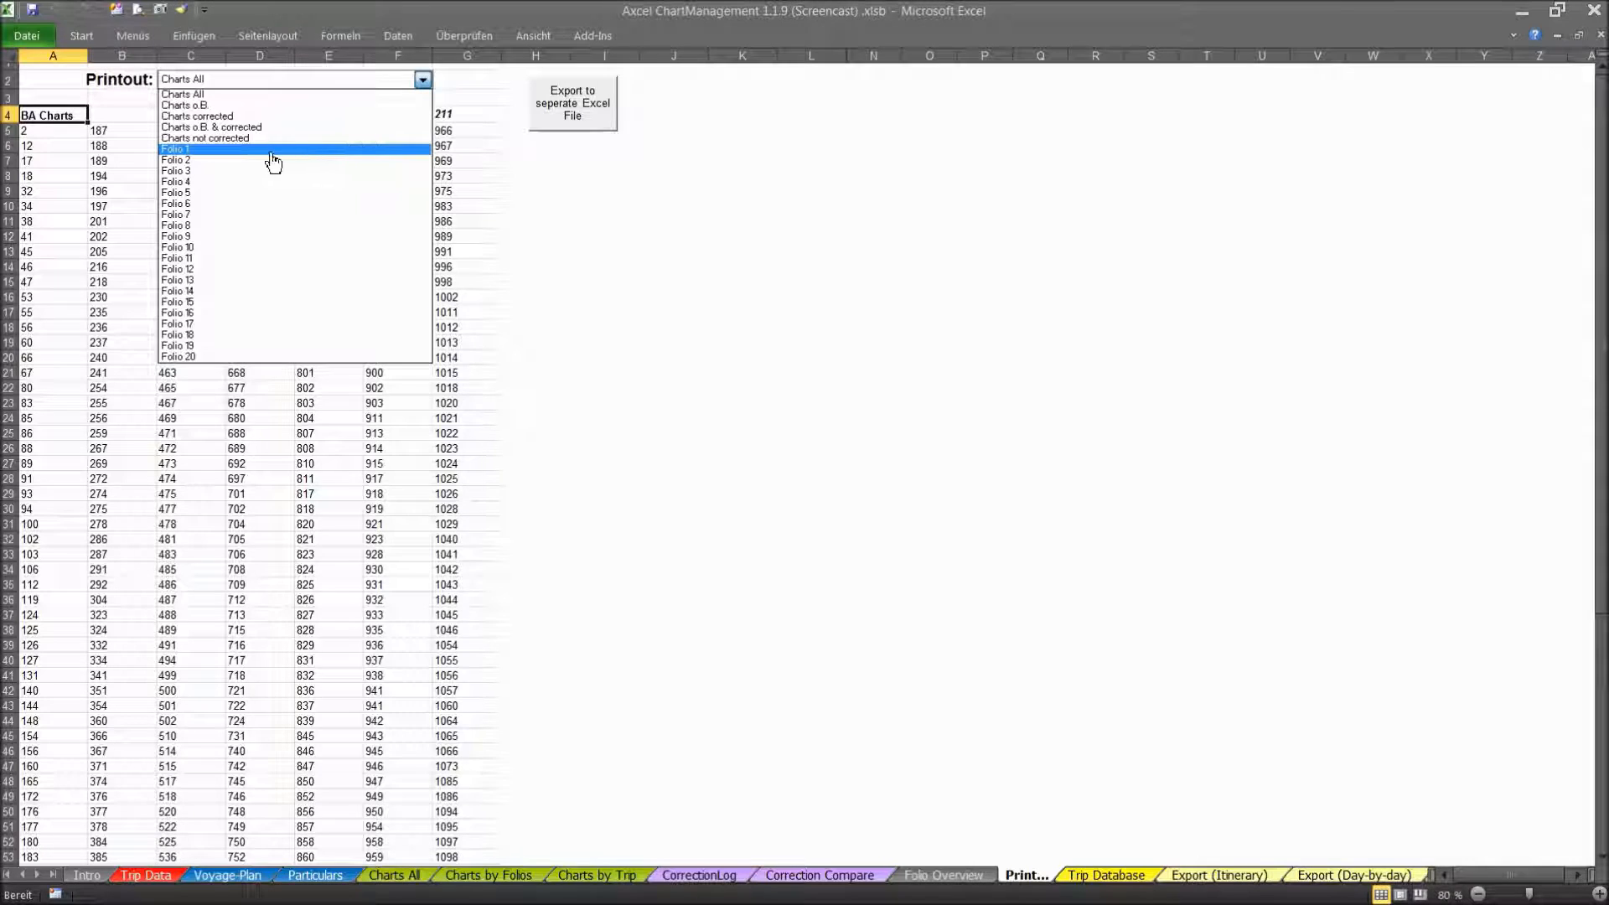
left_click(246, 150)
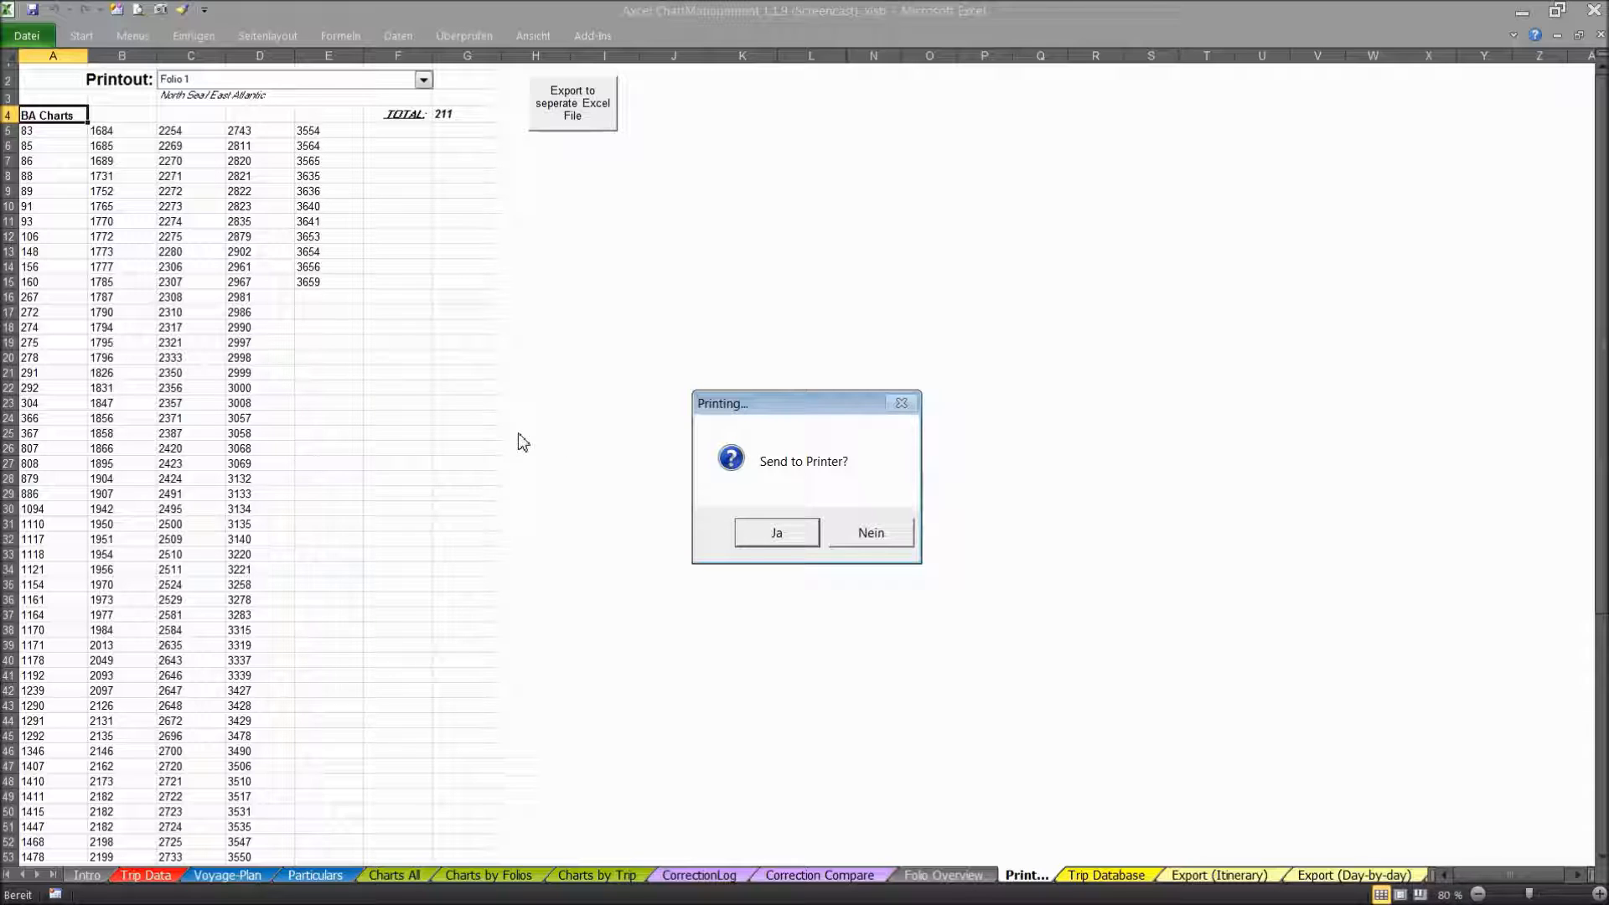
left_click(886, 531)
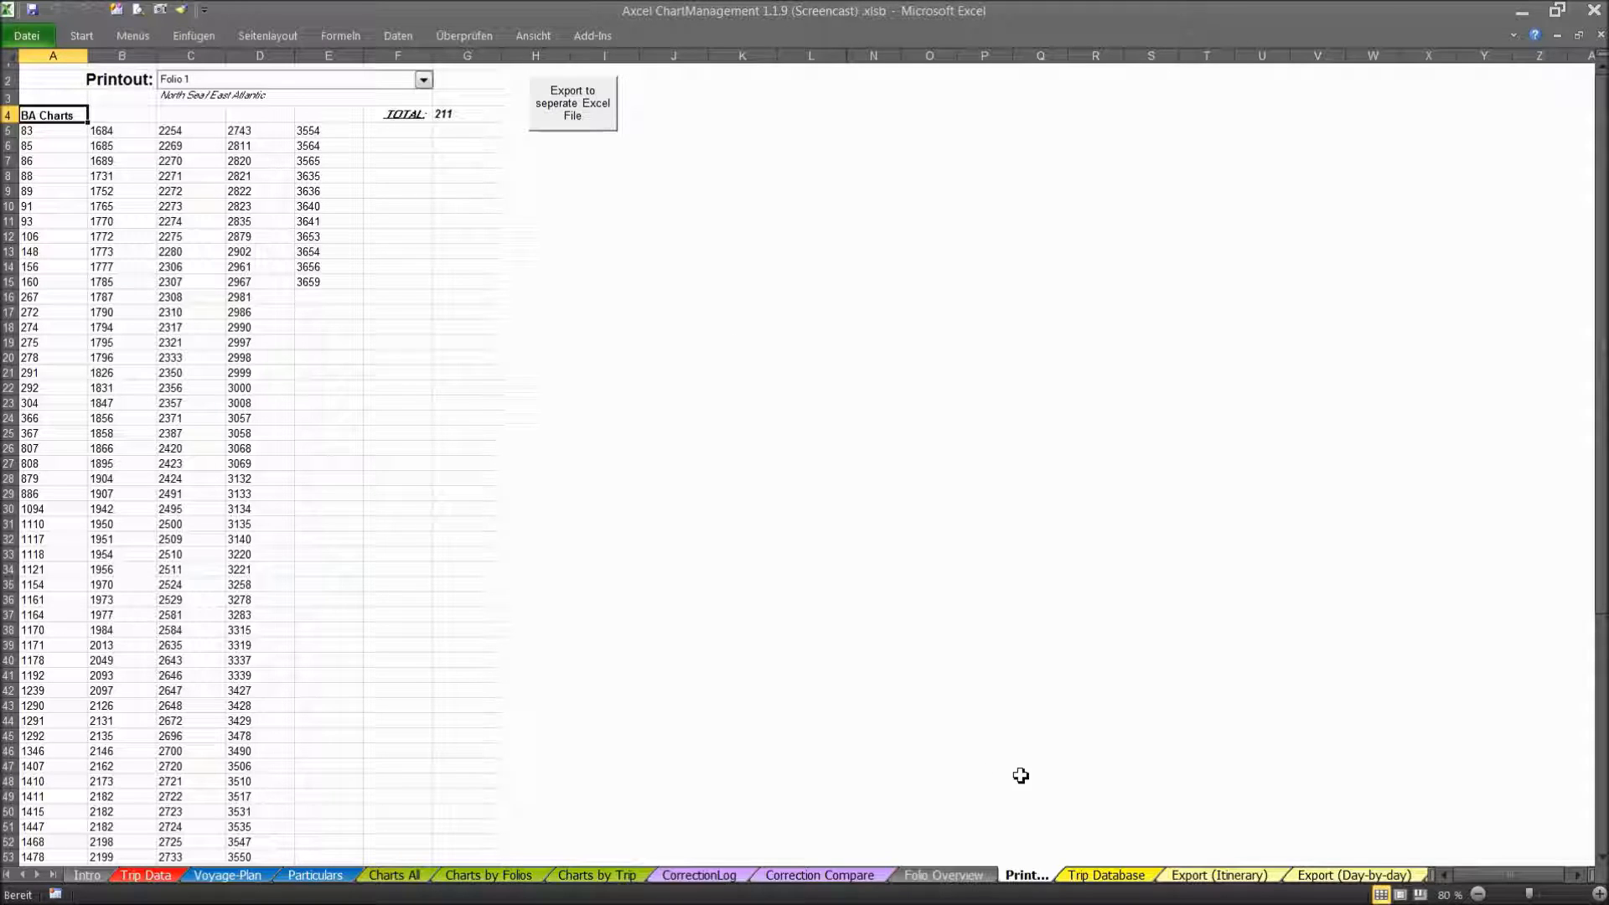
- Open the Trip Database, dismiss the editing notice and examine the Flamenco Island to Isla de la Plata leg across its columns
left_click(1106, 875)
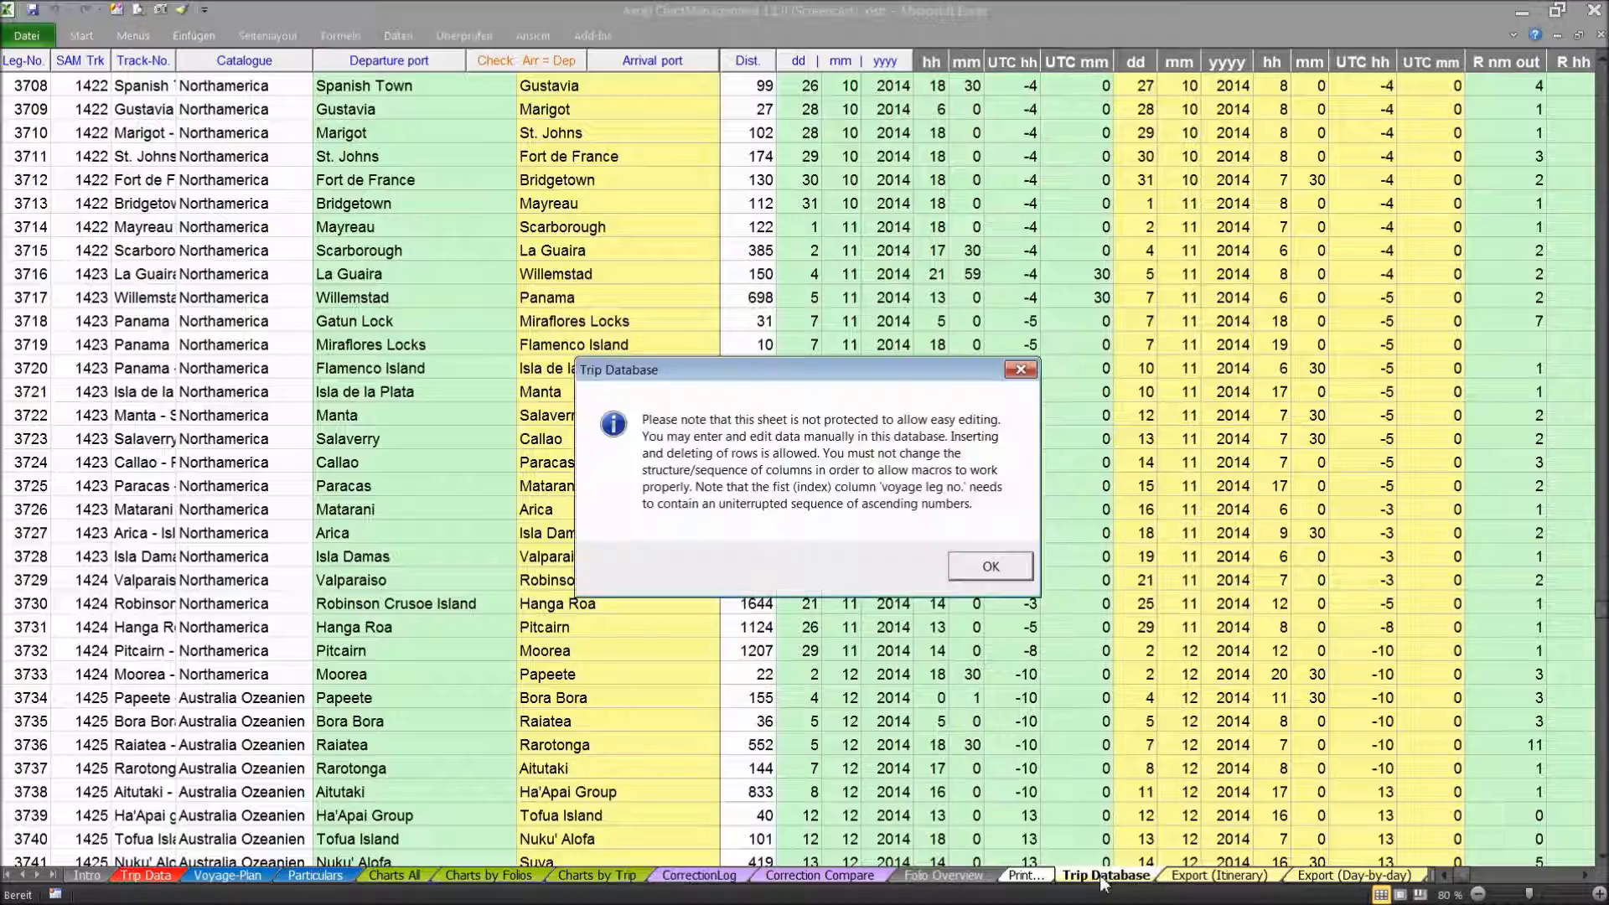
left_click(972, 577)
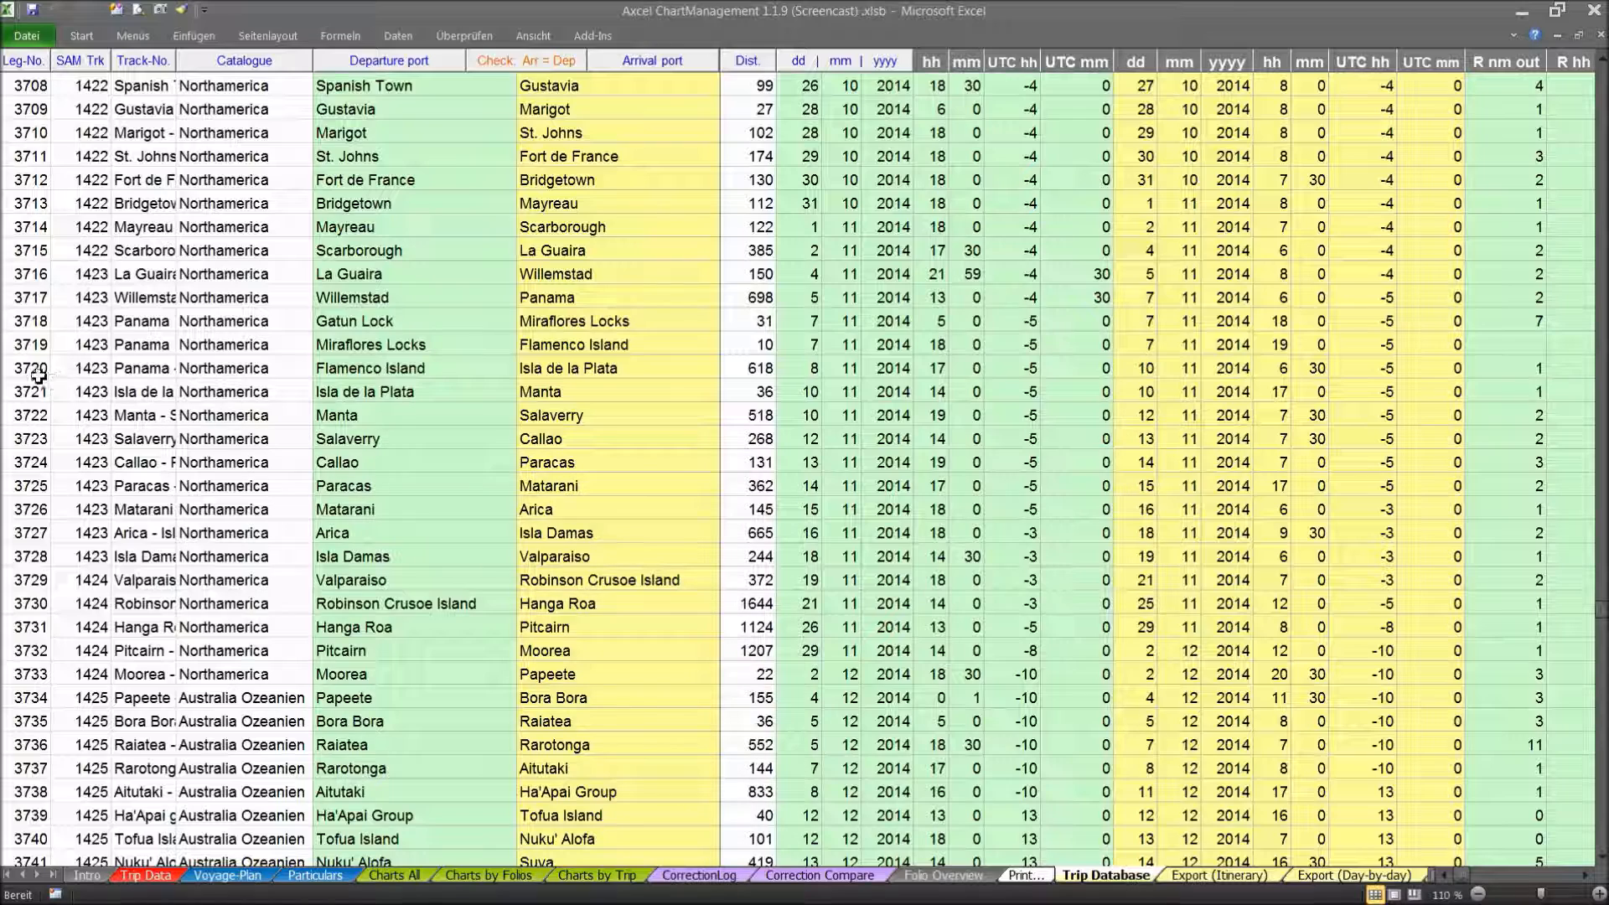
left_click_drag(27, 370, 1579, 363)
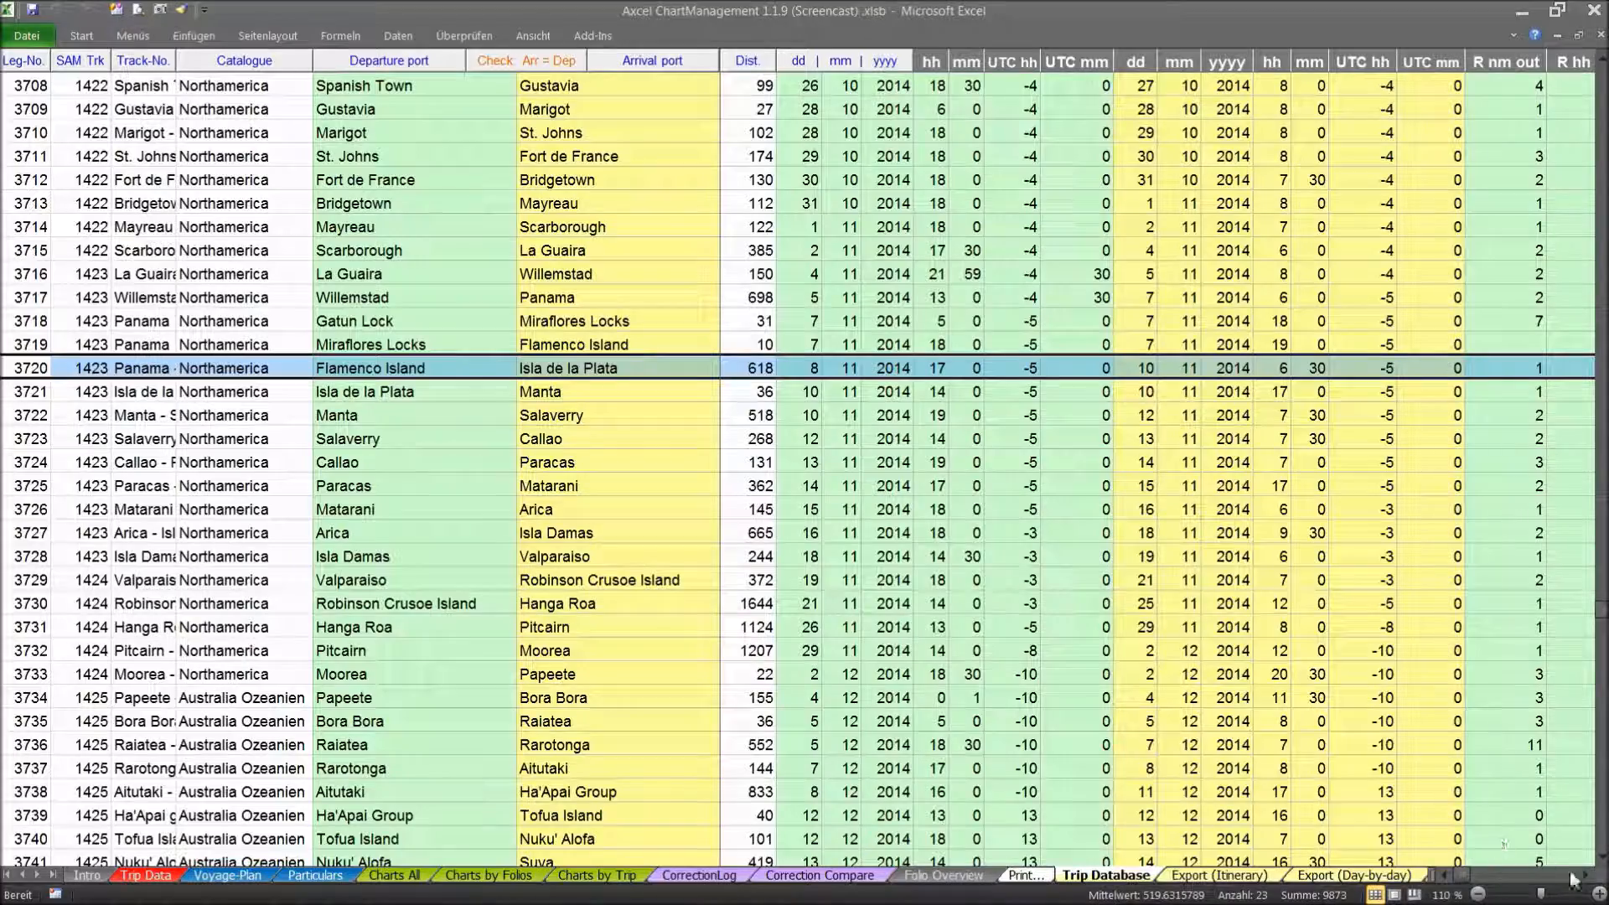
scroll(1595, 887, "right", 12)
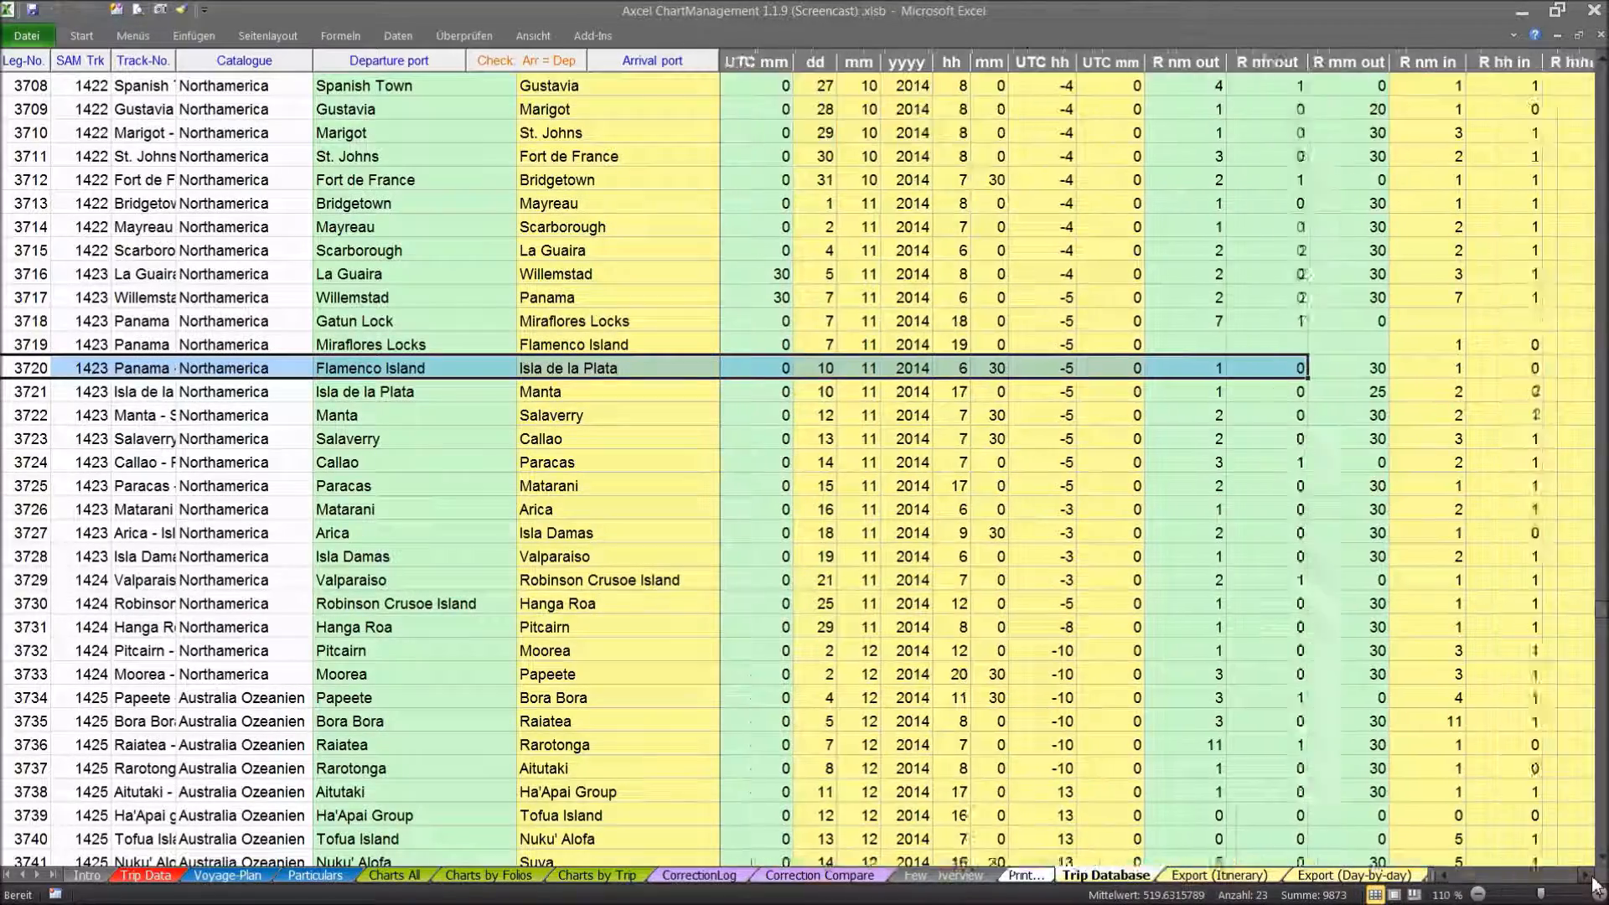
scroll(1595, 886, "right", 3)
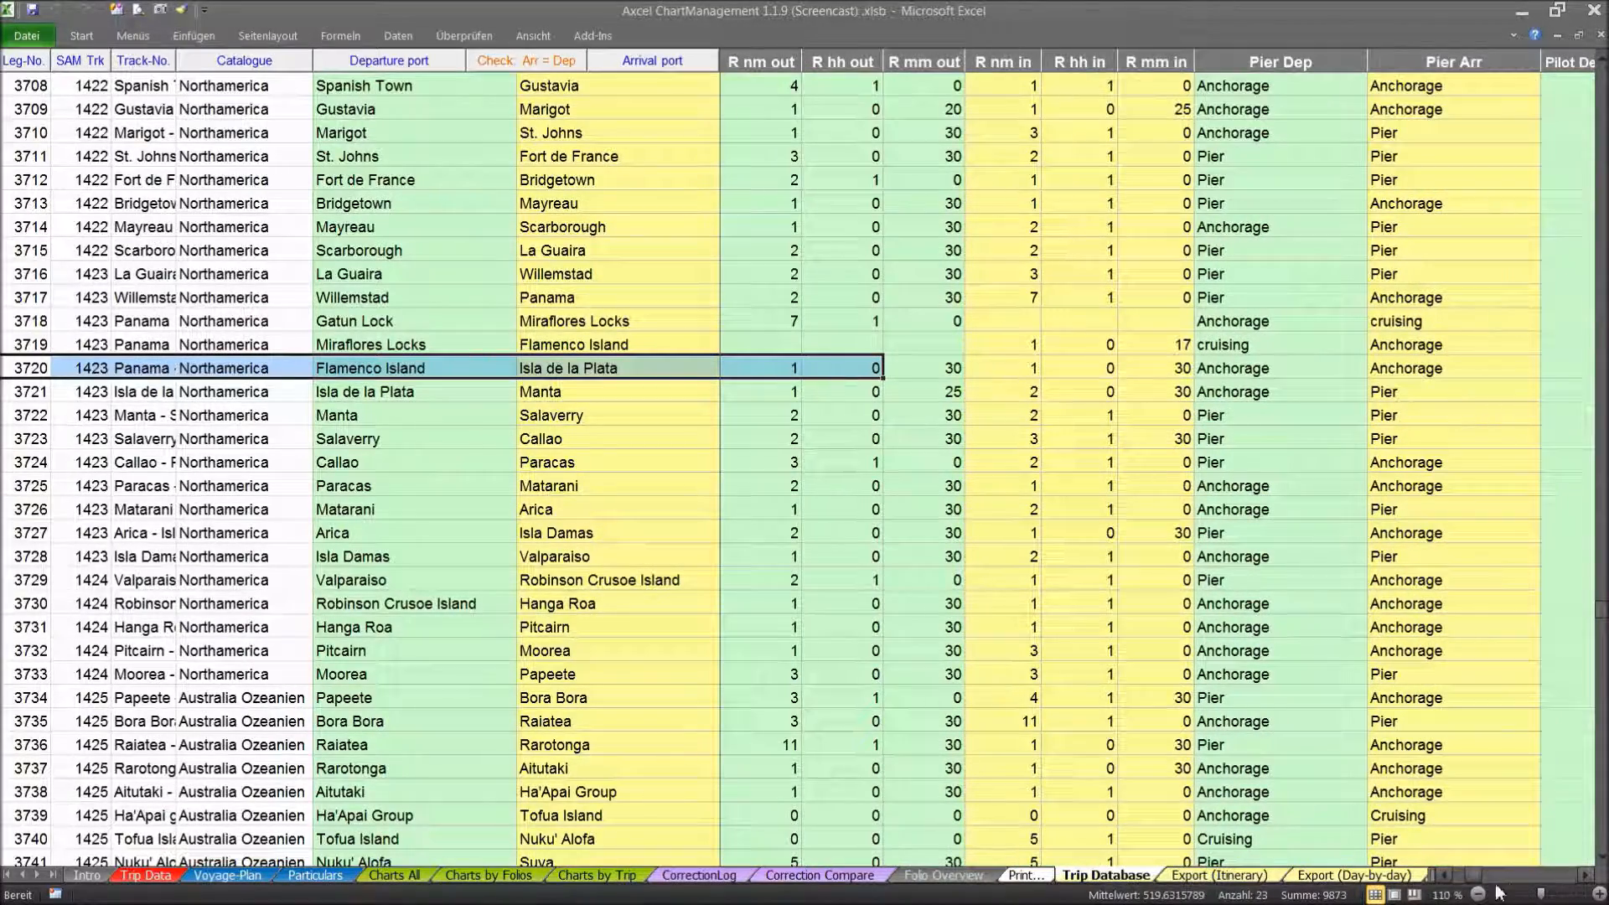
scroll(1479, 887, "left", 15)
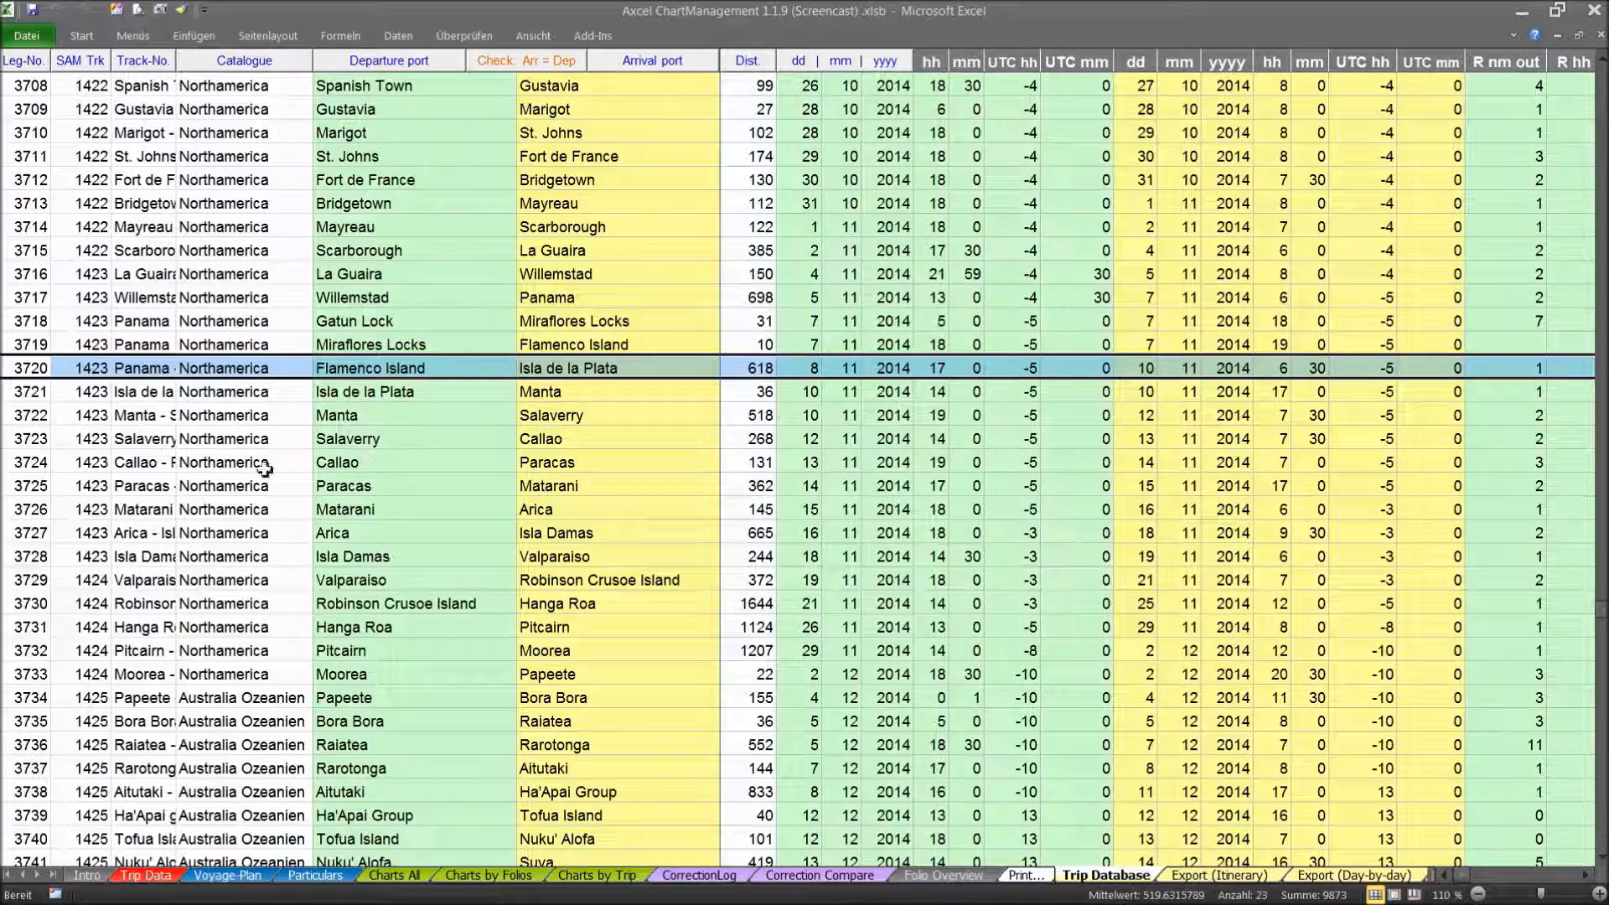
left_click(250, 461)
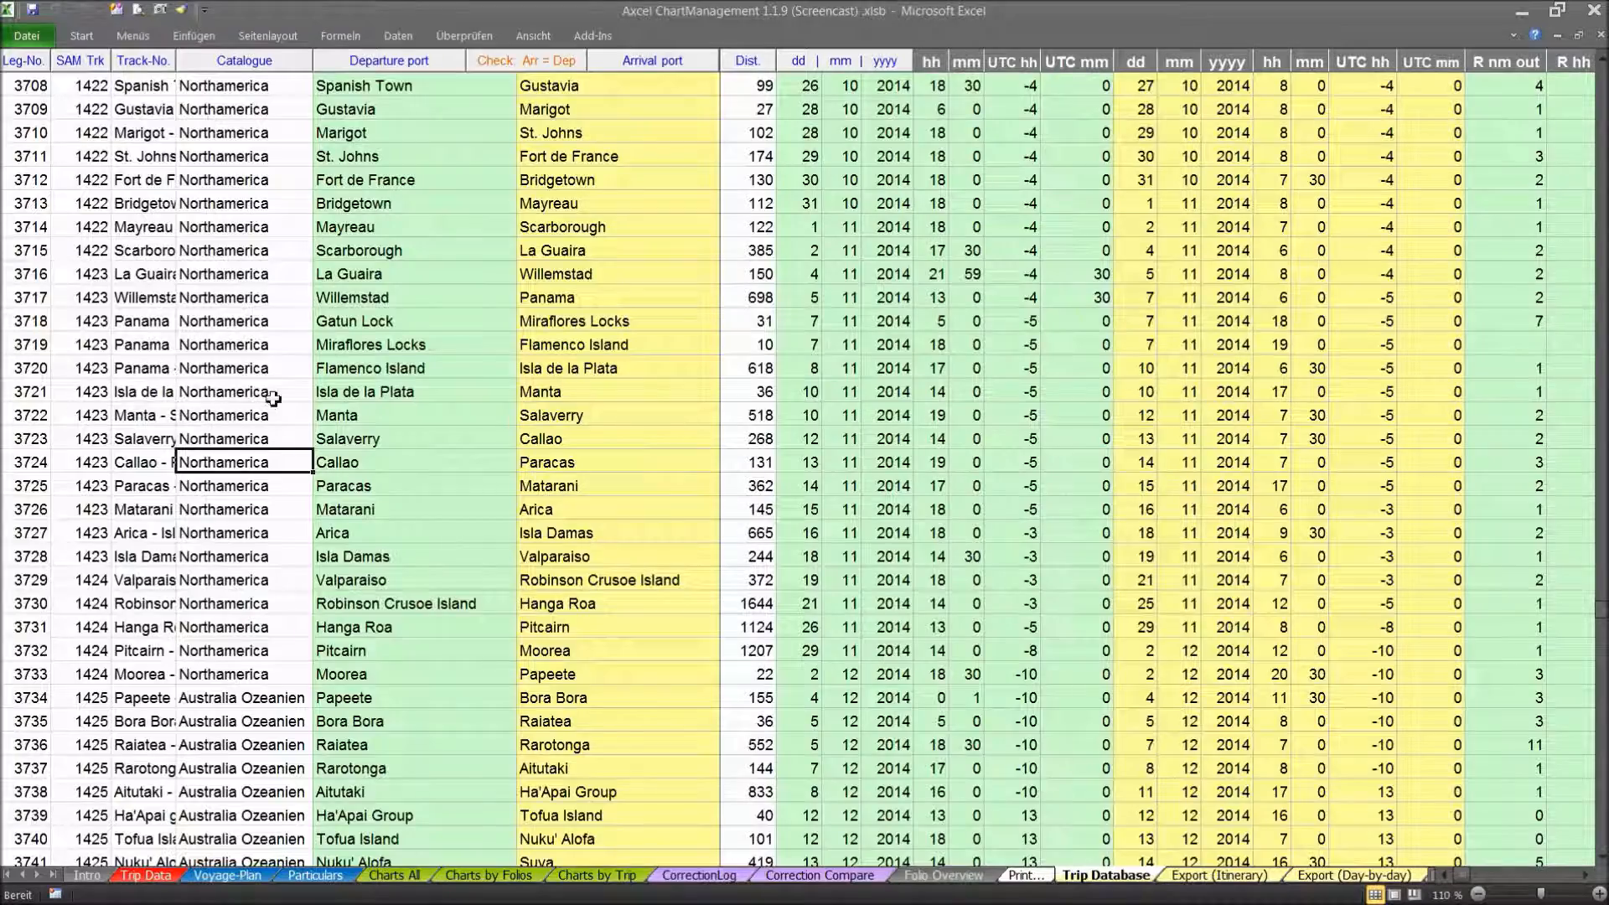
- Look through the 2015 voyage legs in the Trip Database and return to the Australia Ozeanien legs
scroll(272, 398, "down", 18)
scroll(279, 443, "down", 4)
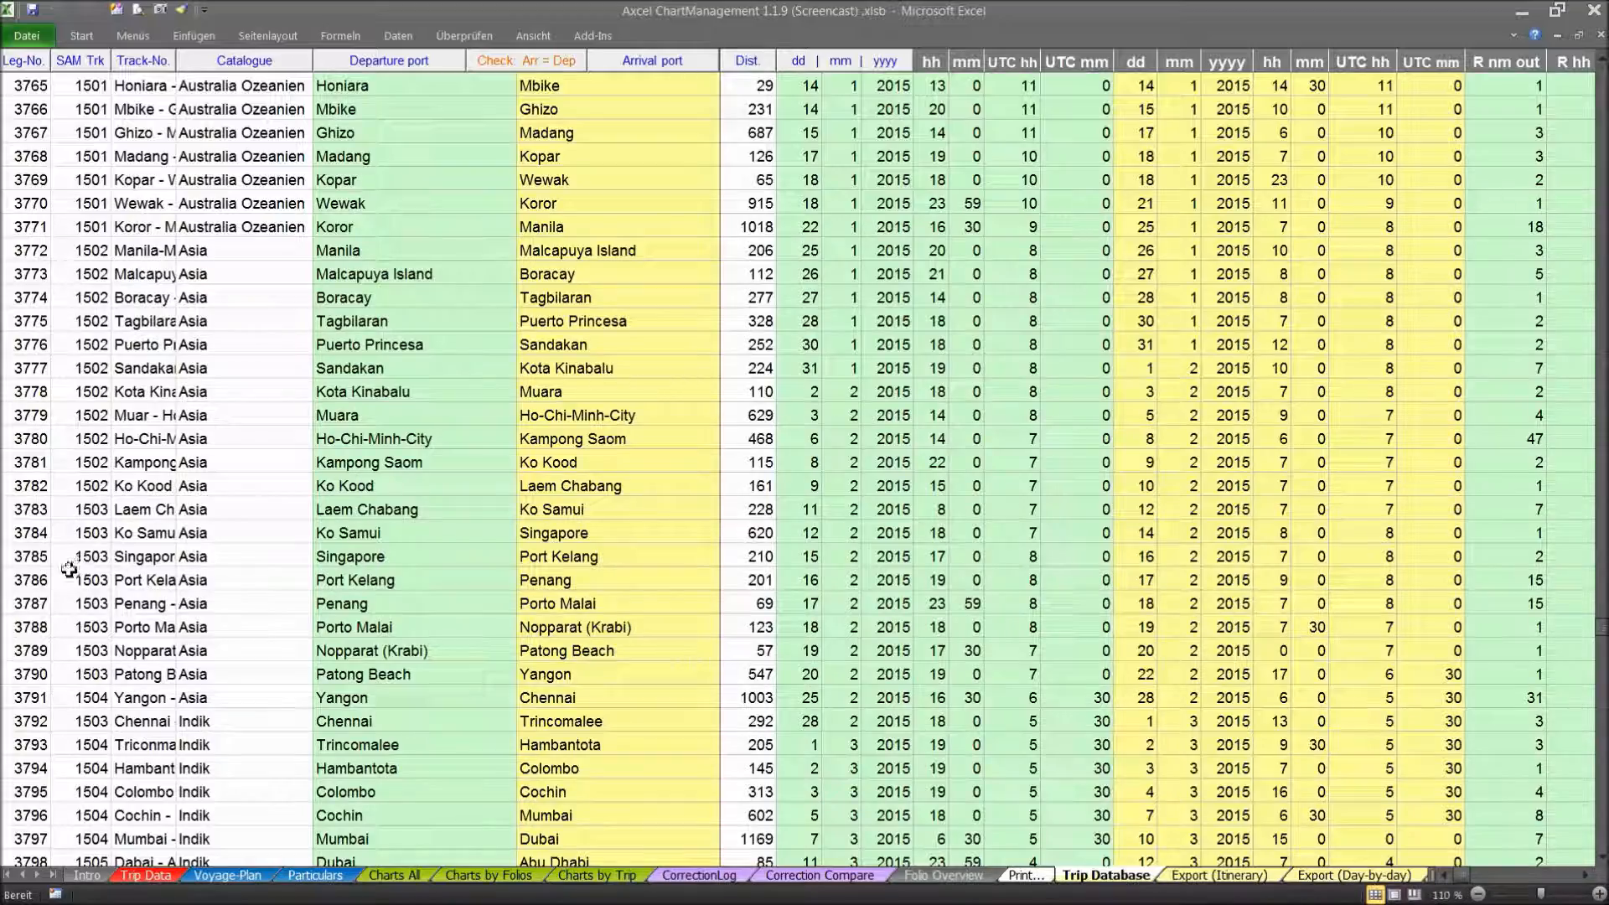
scroll(38, 387, "down", 8)
scroll(38, 387, "down", 20)
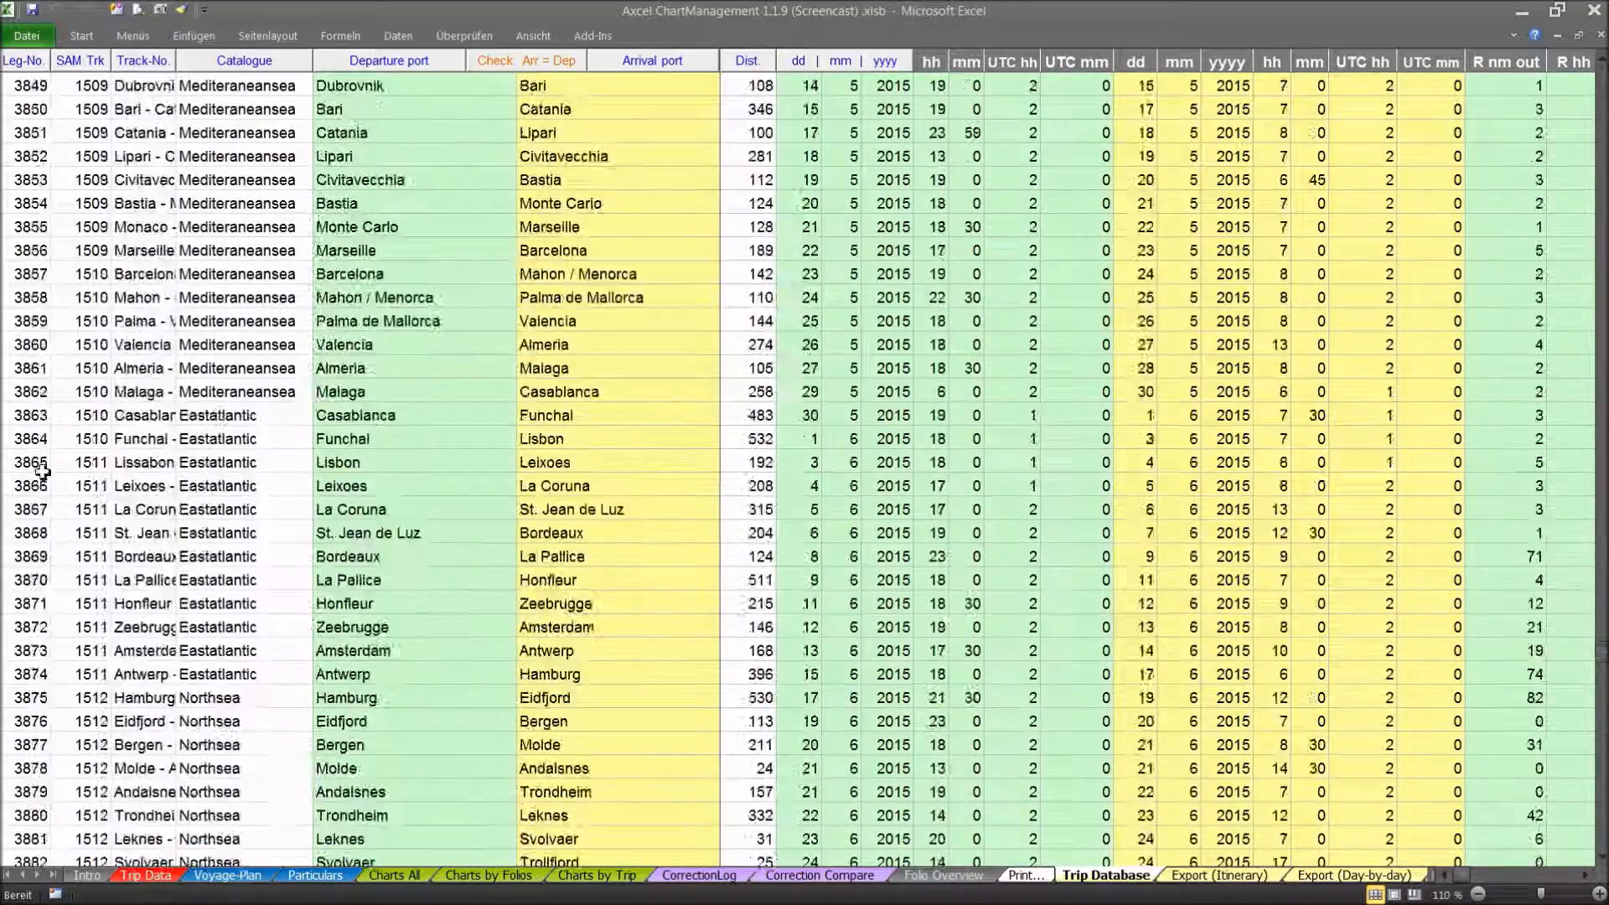
scroll(42, 504, "down", 20)
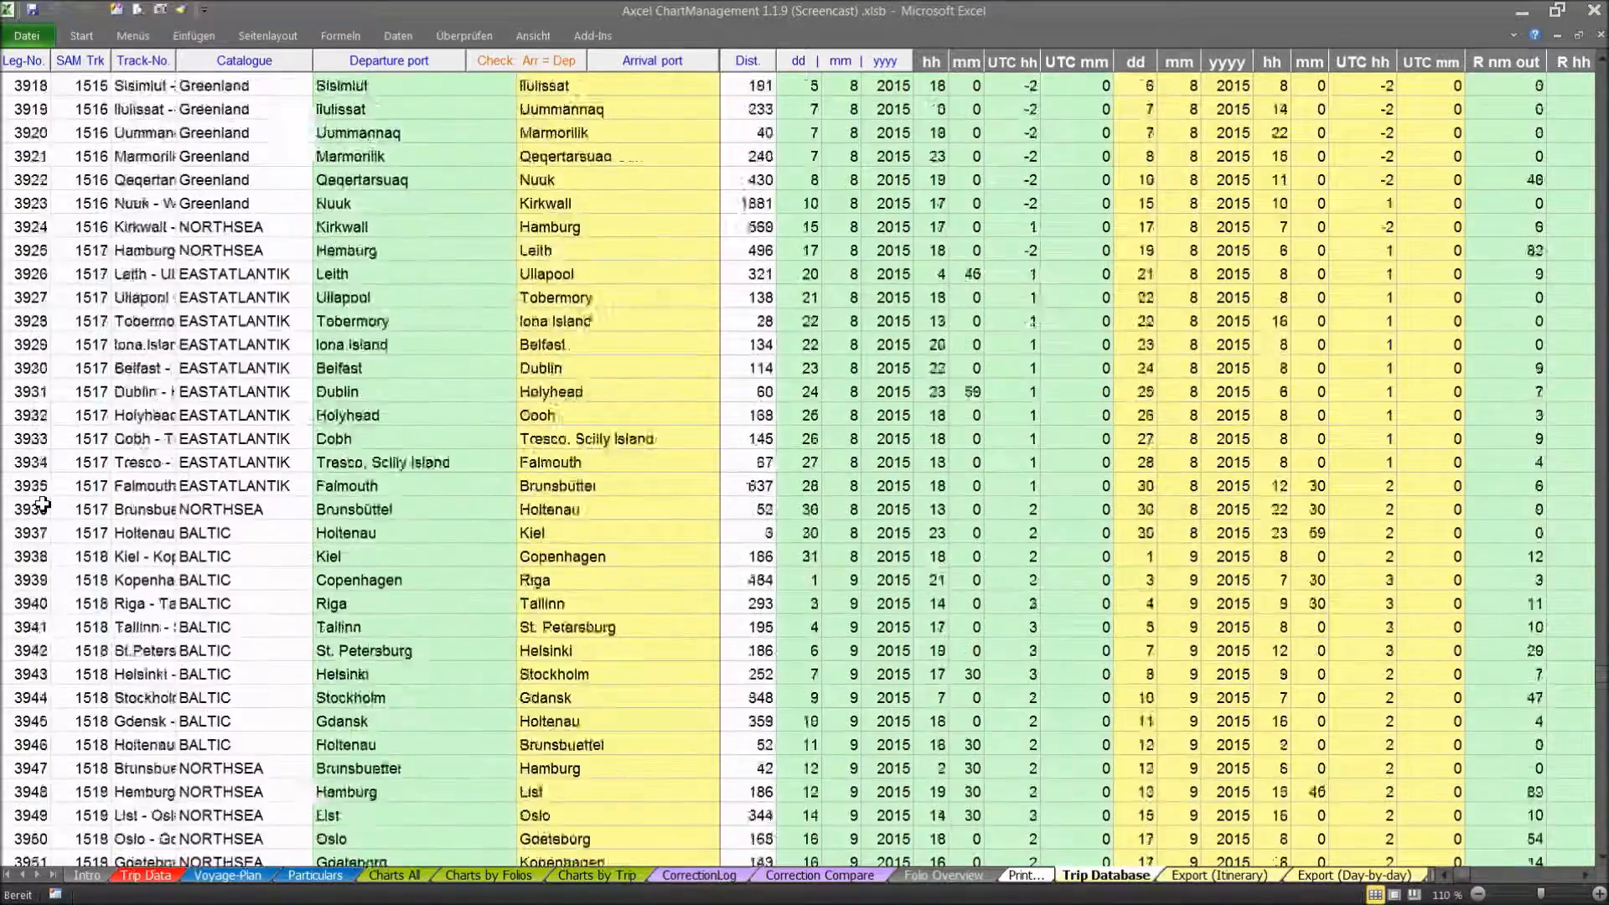
scroll(42, 505, "up", 8)
scroll(42, 504, "up", 20)
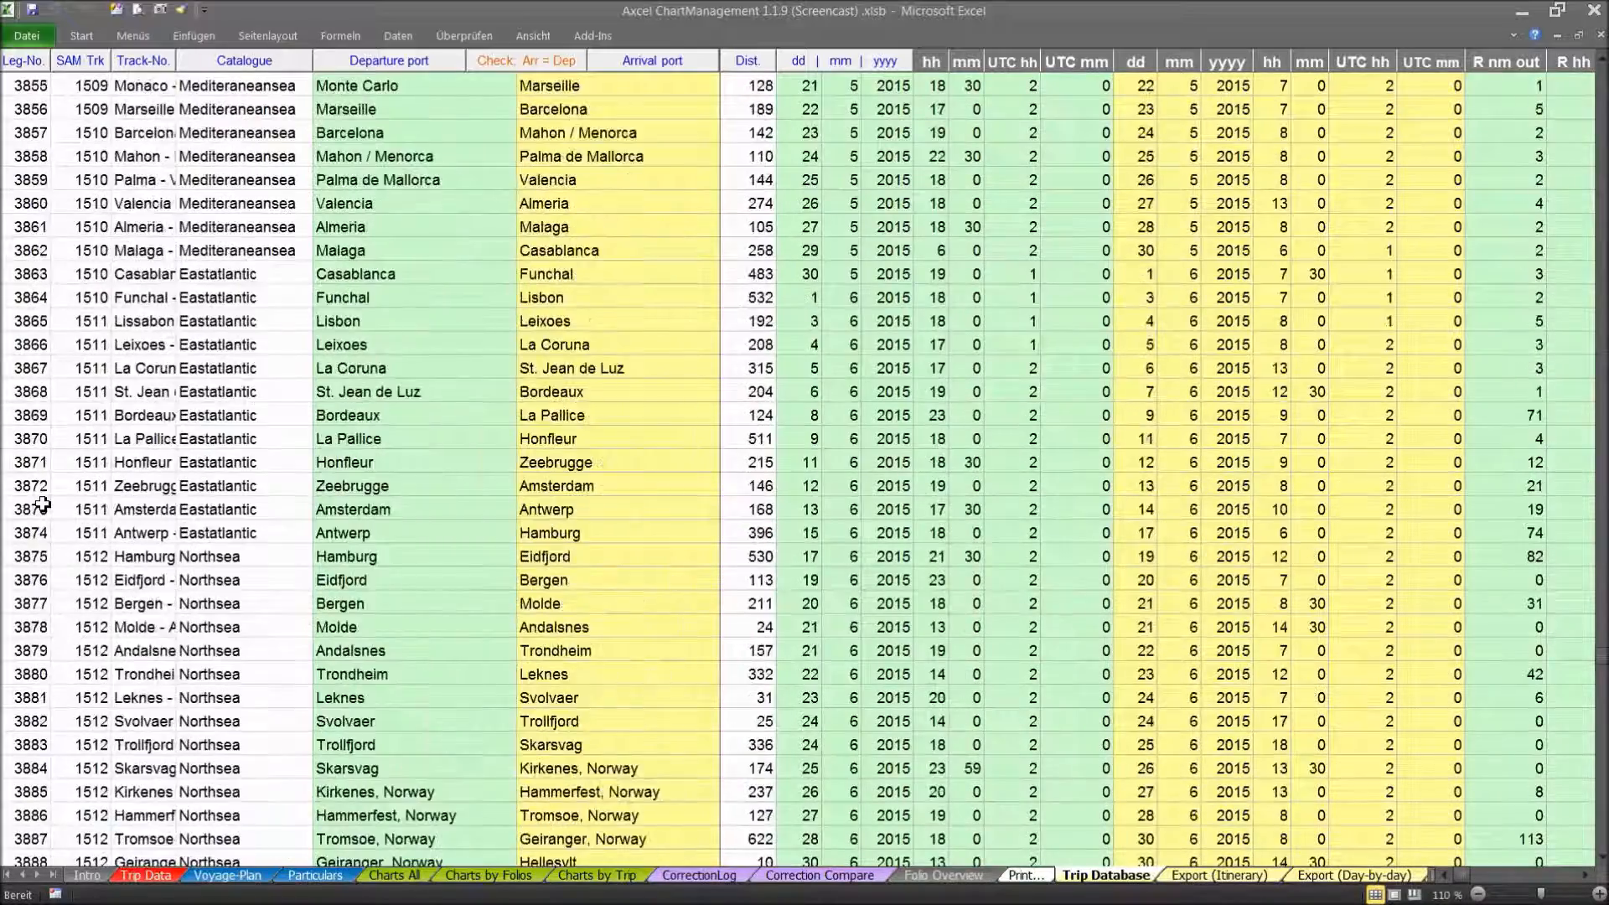
scroll(42, 505, "up", 13)
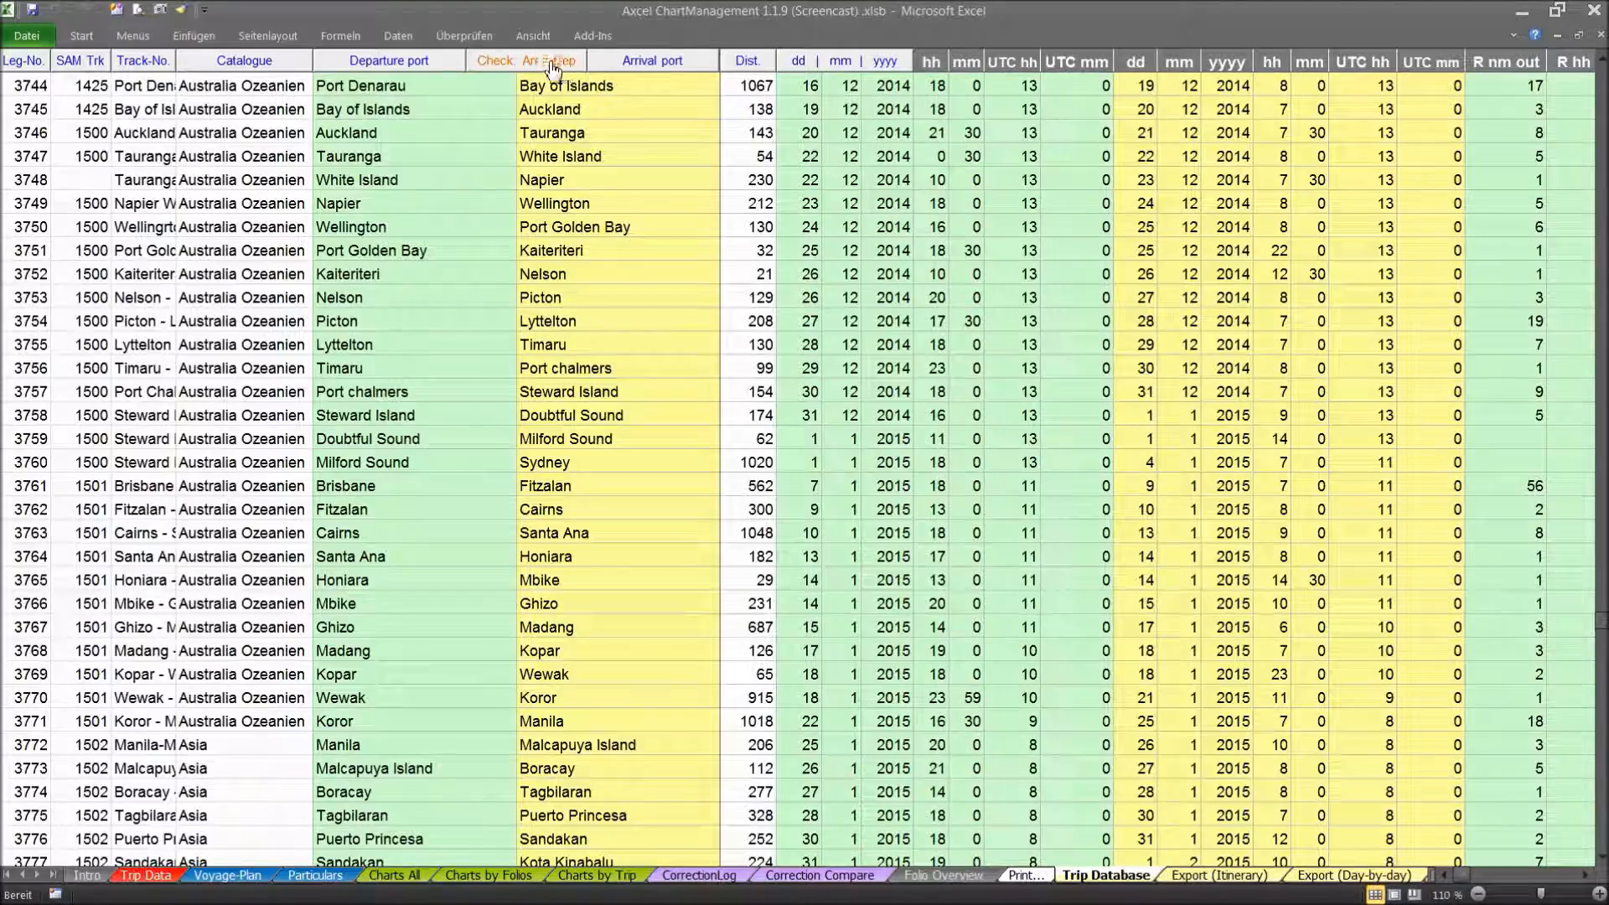
- Run the Arr = Dep check and review the port mismatches through the trip legs to the end of the database
scroll(544, 177, "up", 3)
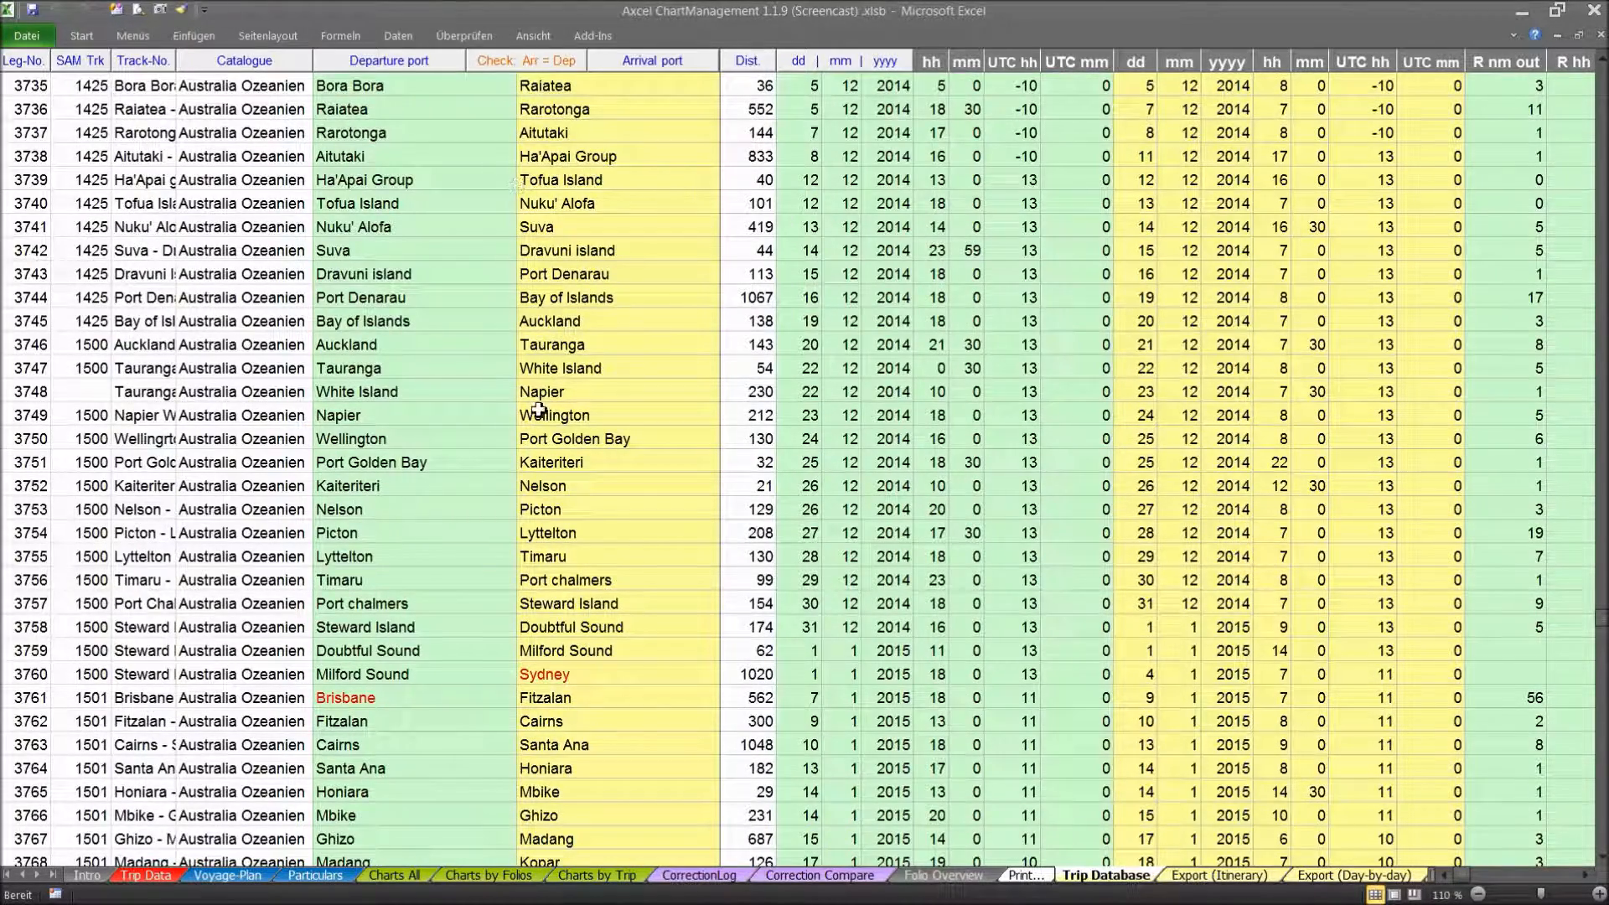
scroll(536, 411, "up", 1)
scroll(541, 415, "down", 2)
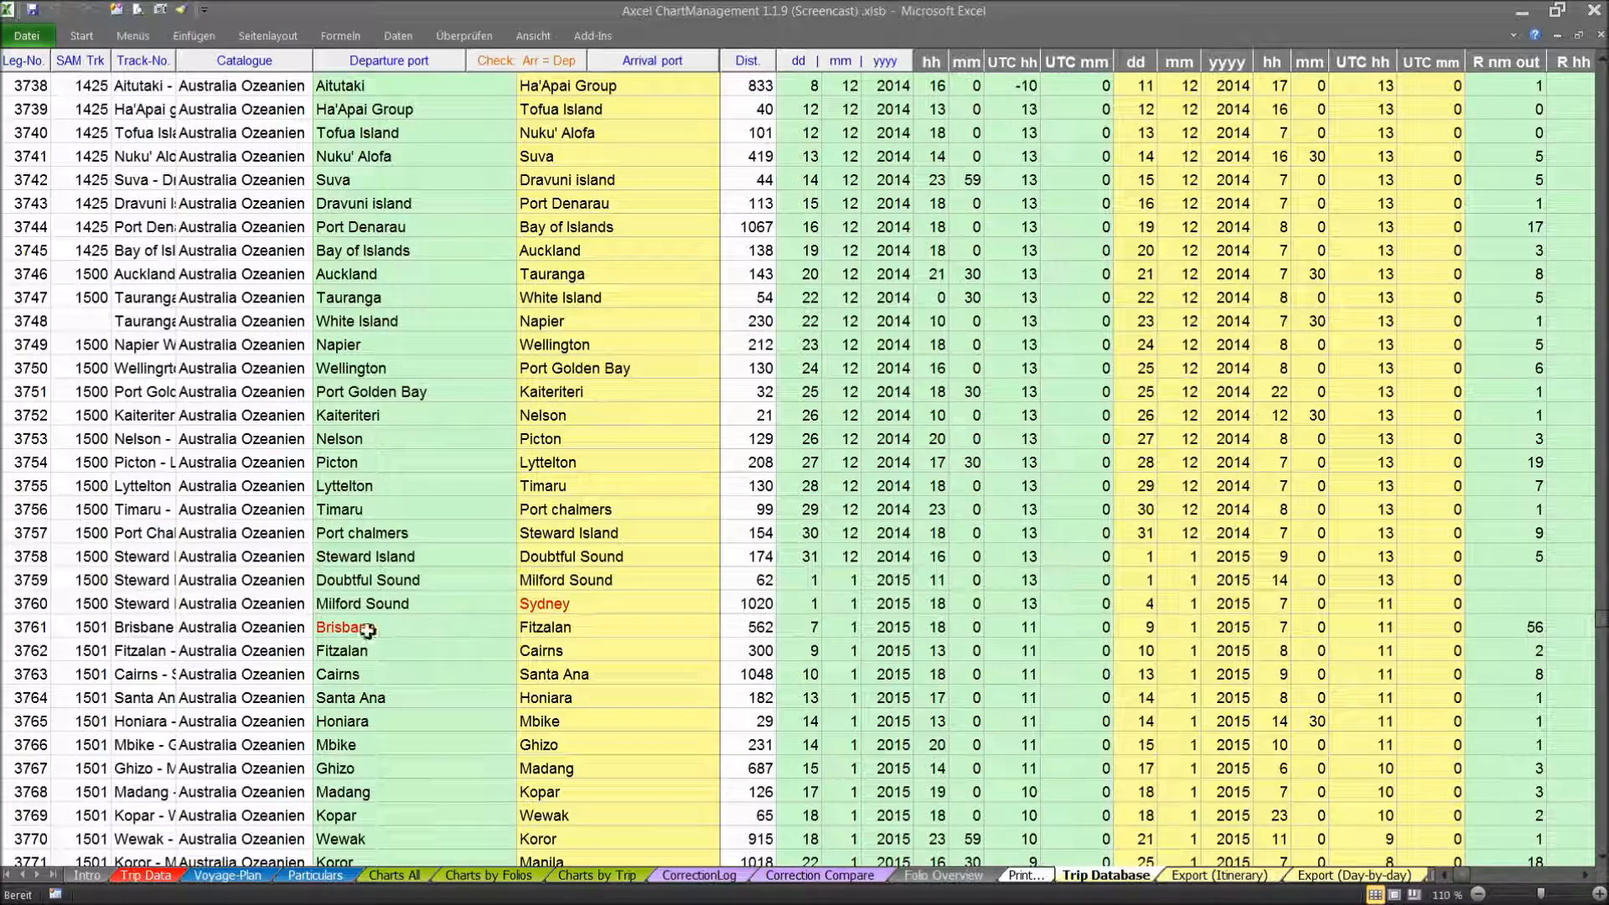
scroll(559, 525, "down", 2)
scroll(559, 525, "down", 1)
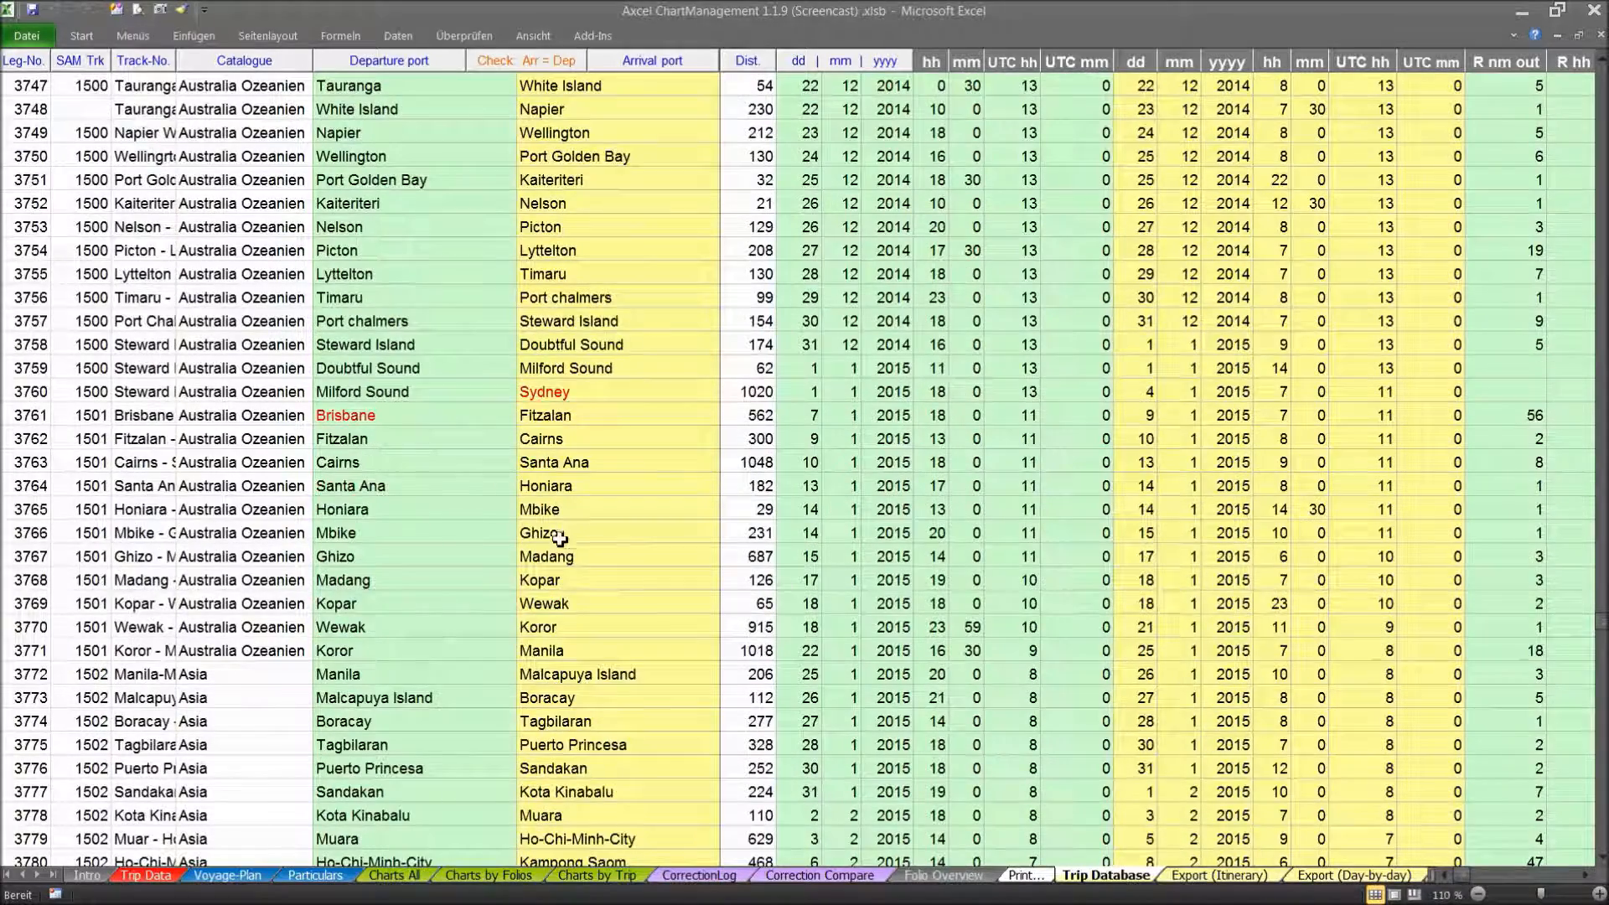
scroll(557, 549, "down", 6)
scroll(556, 574, "down", 7)
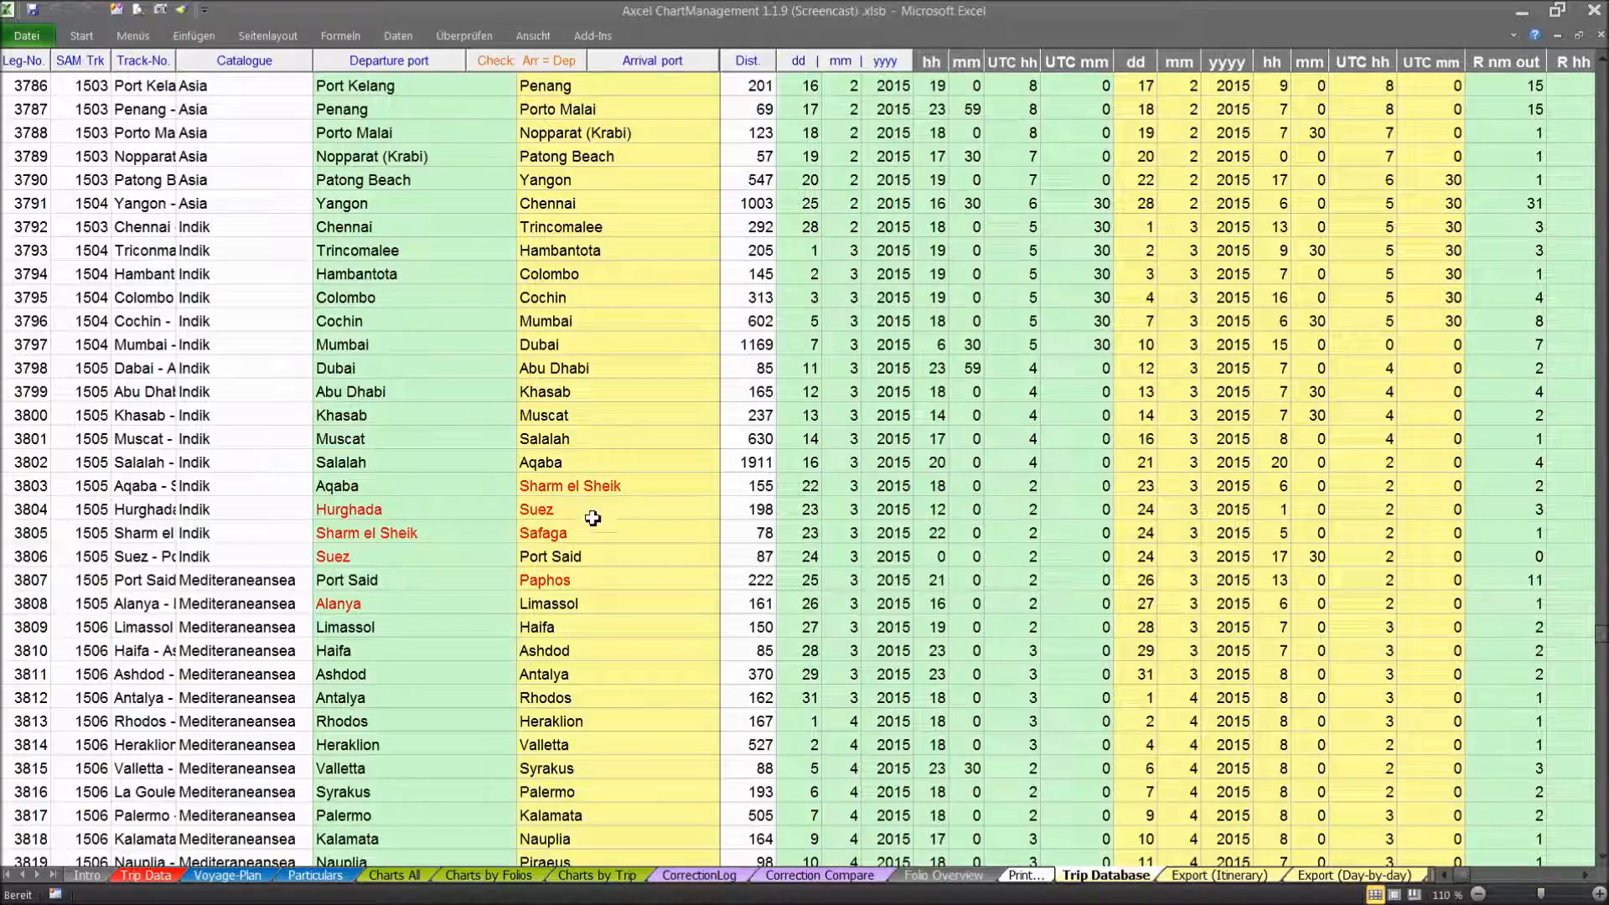
scroll(609, 628, "down", 12)
scroll(607, 630, "down", 14)
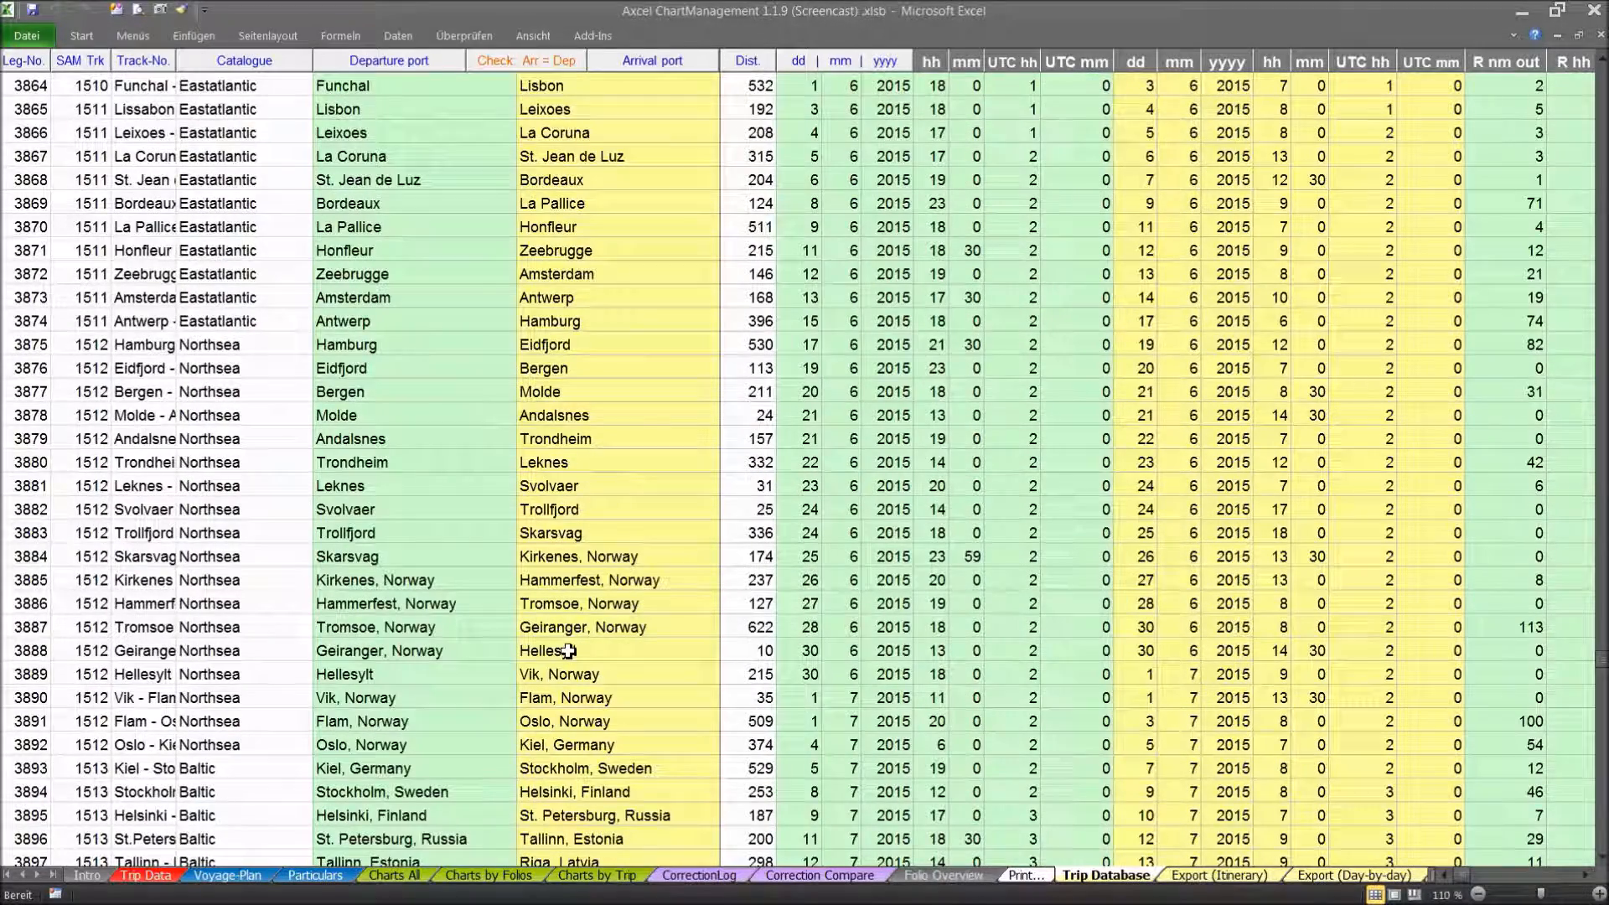
scroll(569, 650, "down", 6)
scroll(569, 651, "down", 20)
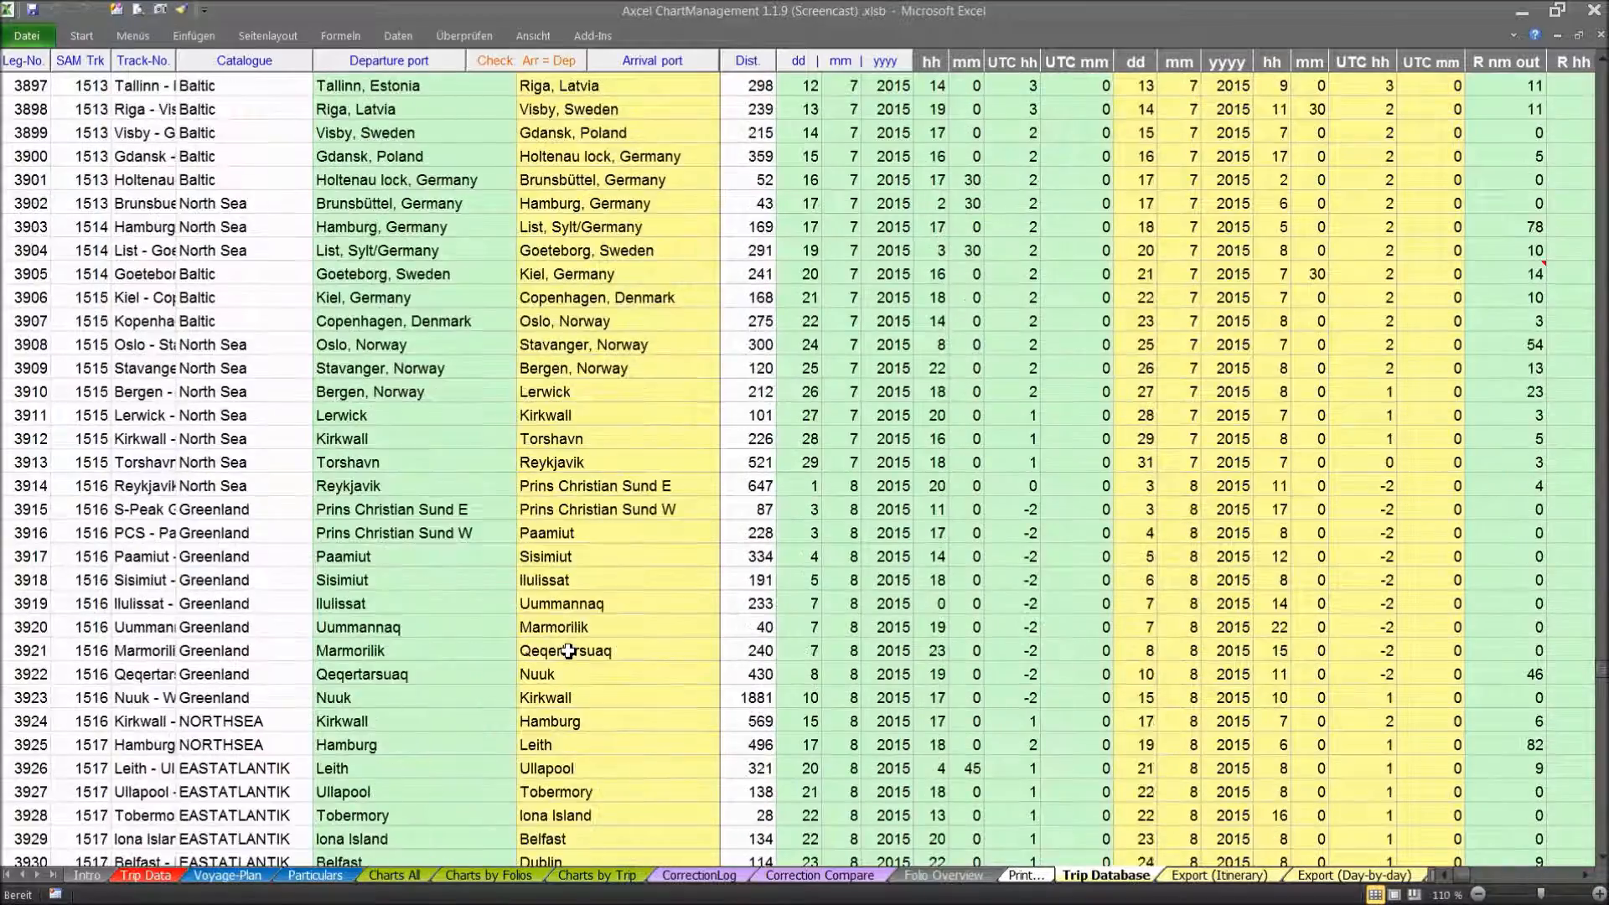
scroll(569, 651, "up", 14)
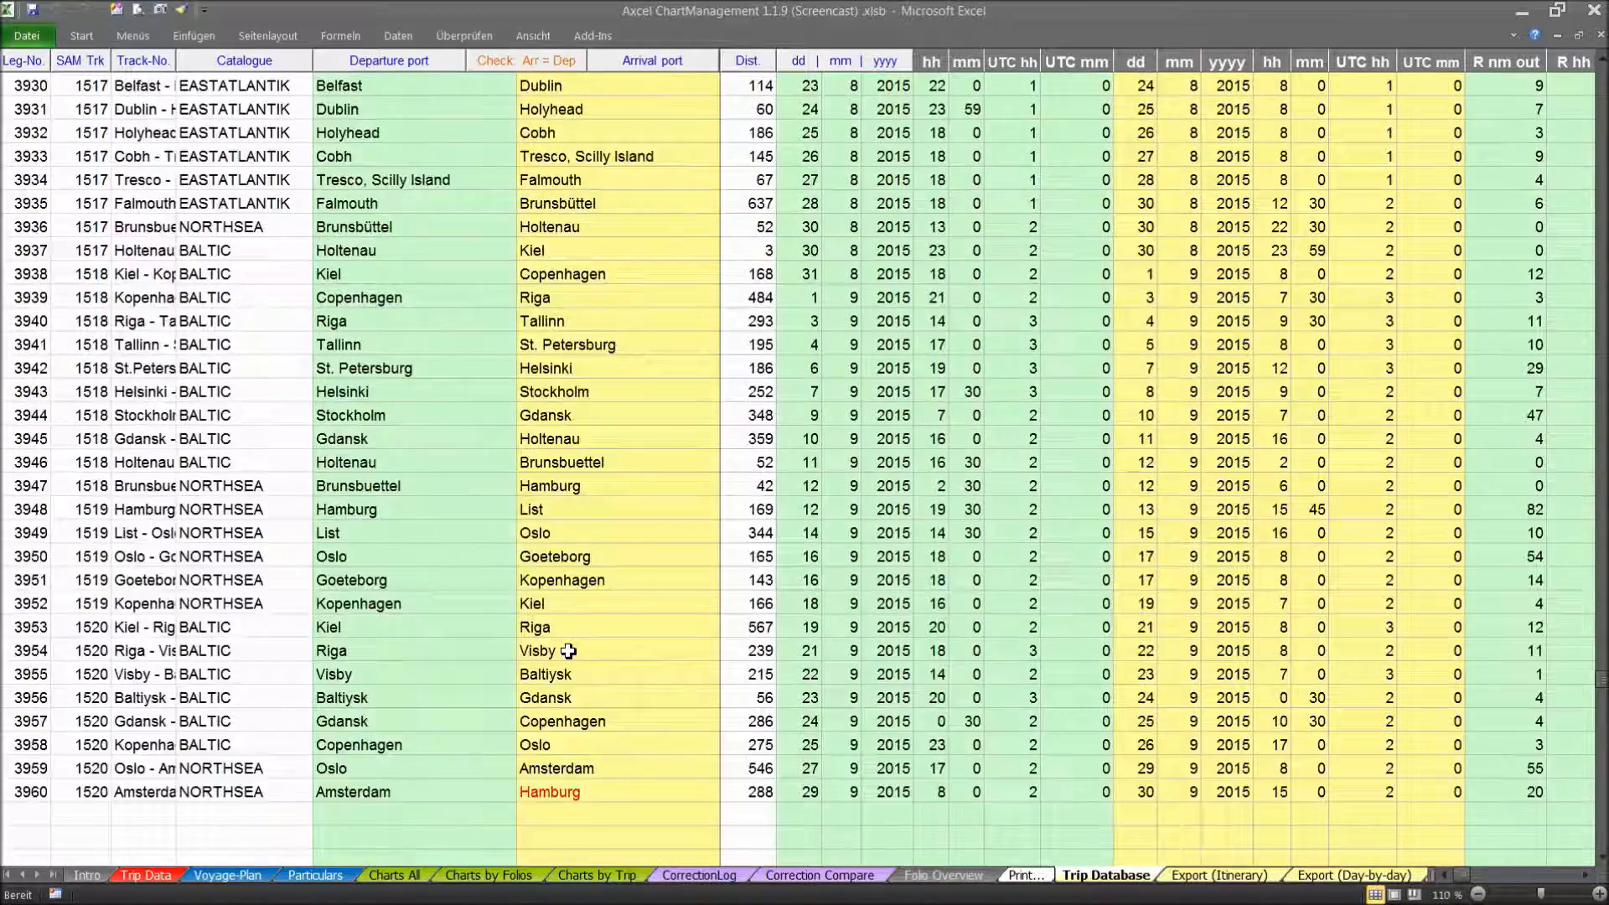
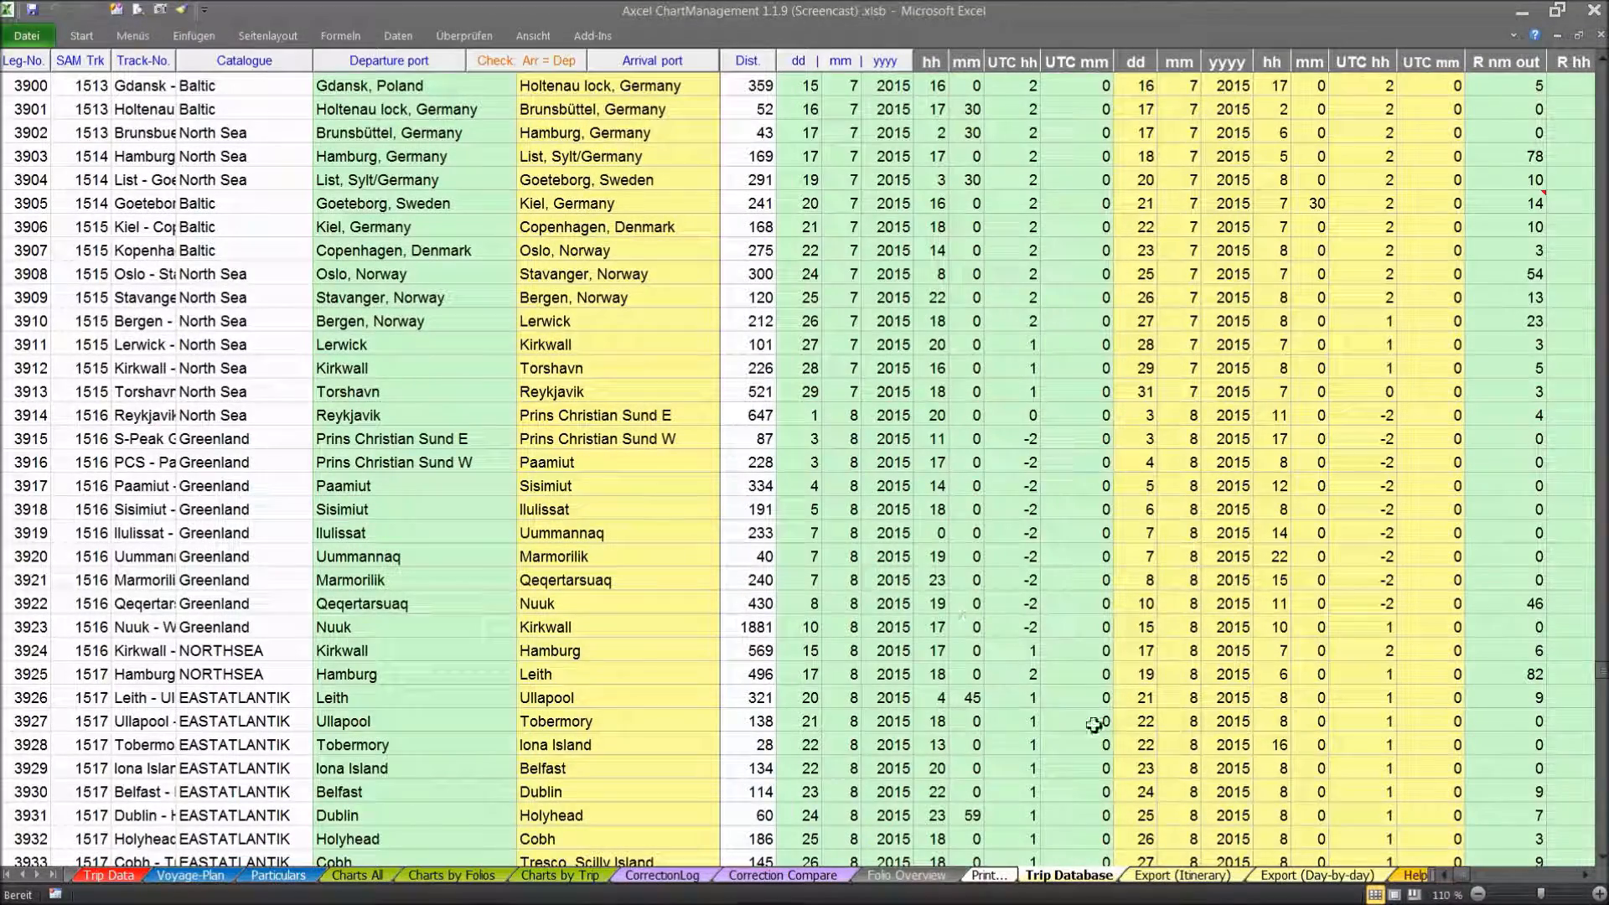
- Export the June 2015 itinerary to a separate Excel file, including cell comments and colouring the commented cells
left_click(1169, 876)
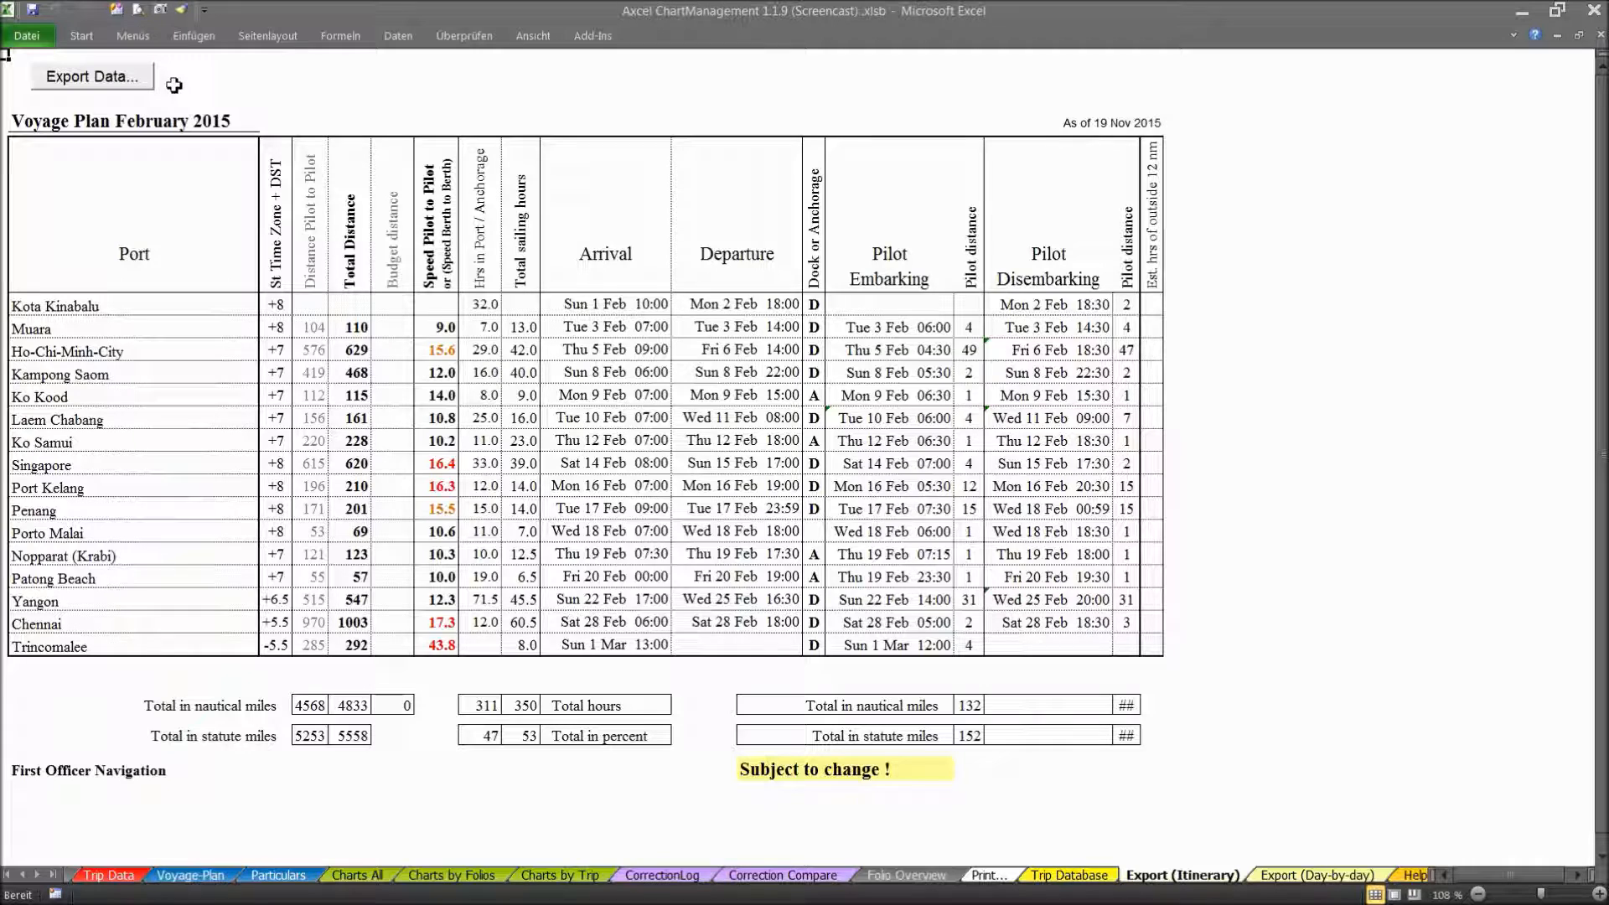
left_click(119, 81)
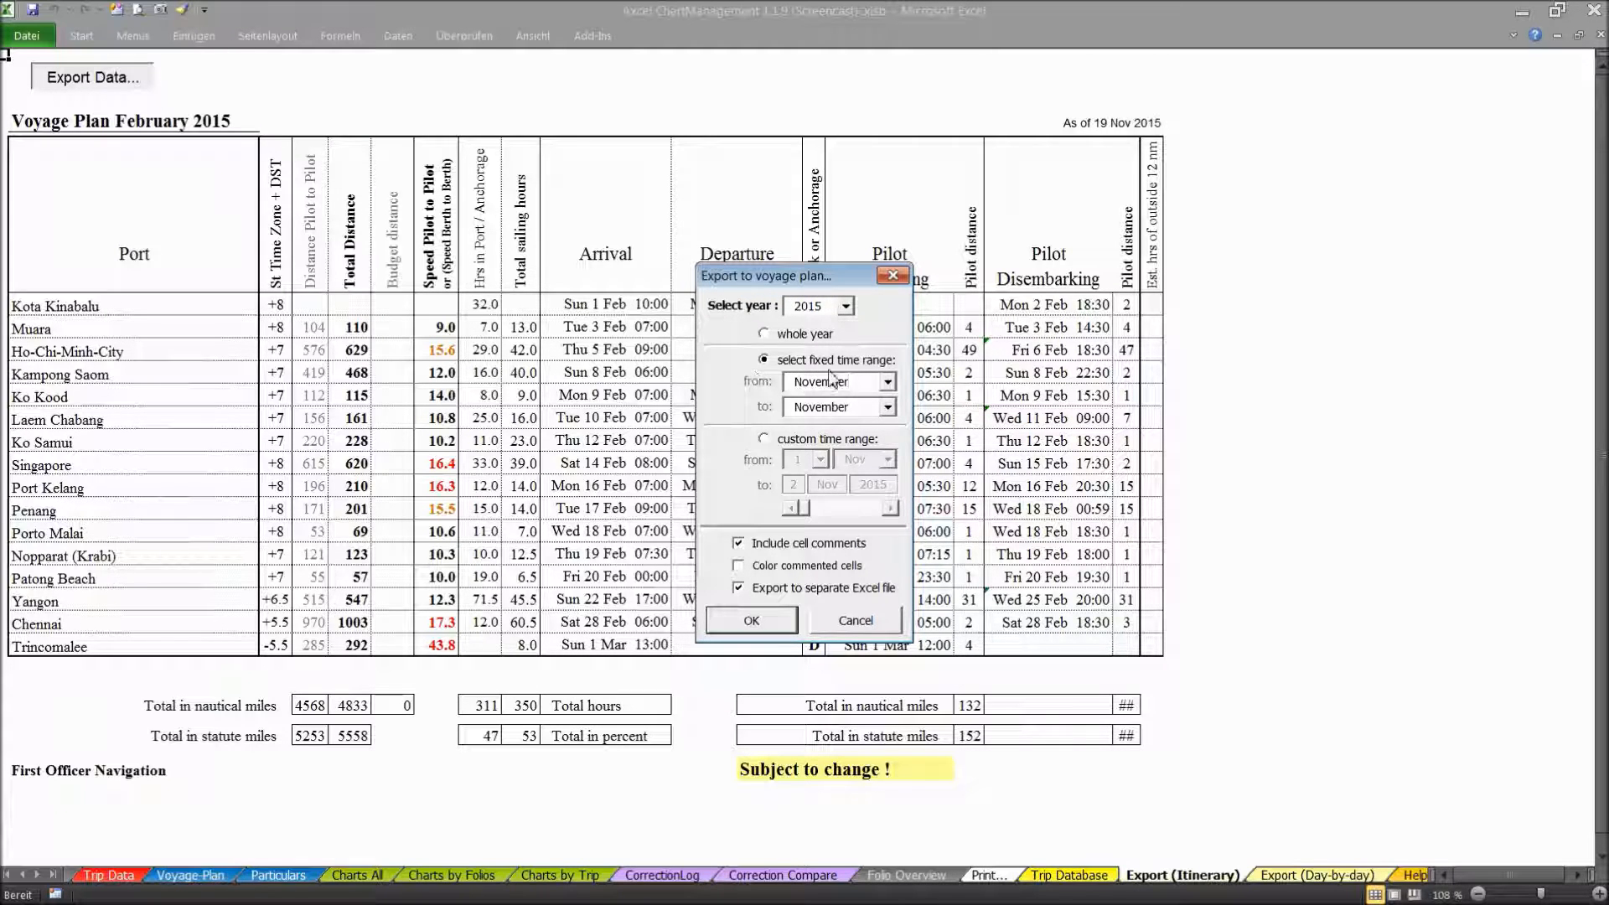
left_click(785, 441)
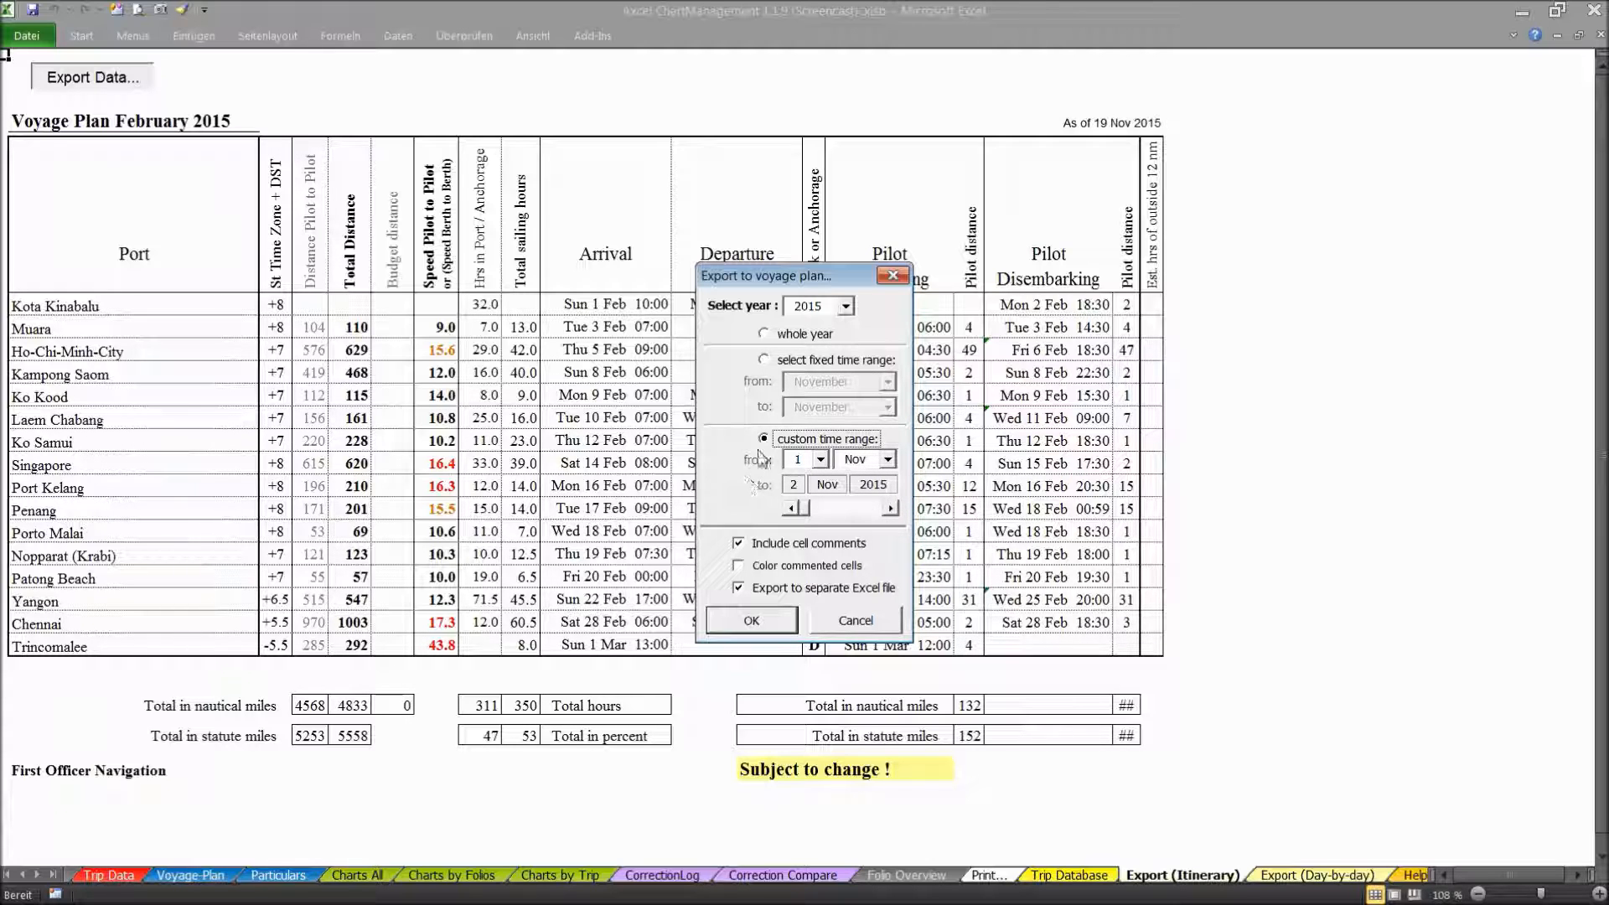
left_click(764, 361)
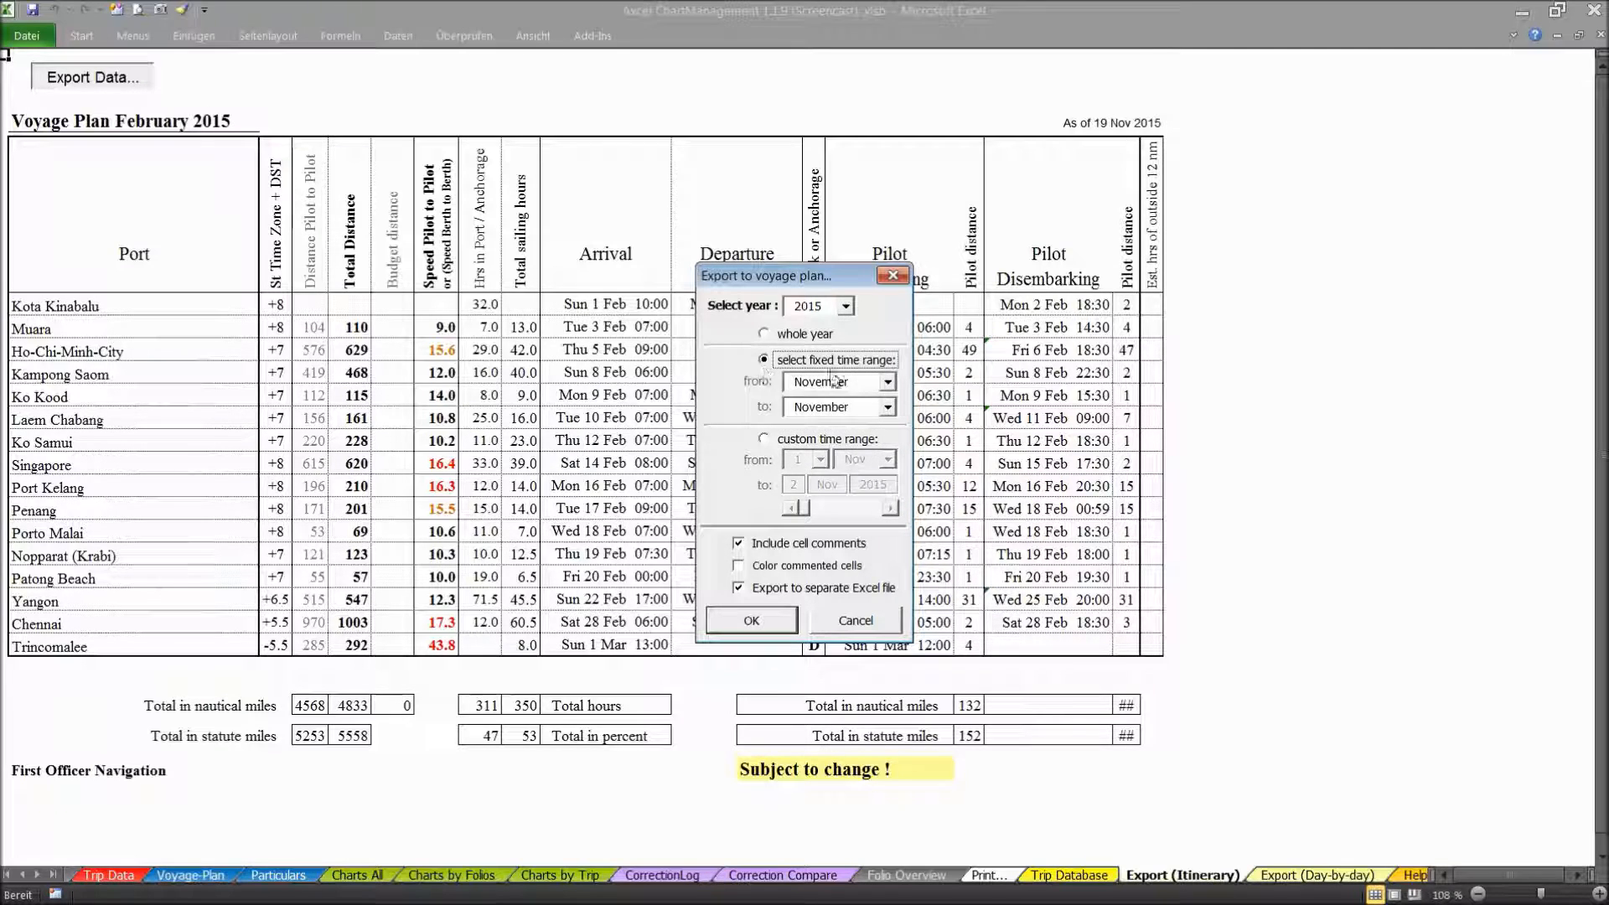
left_click(887, 383)
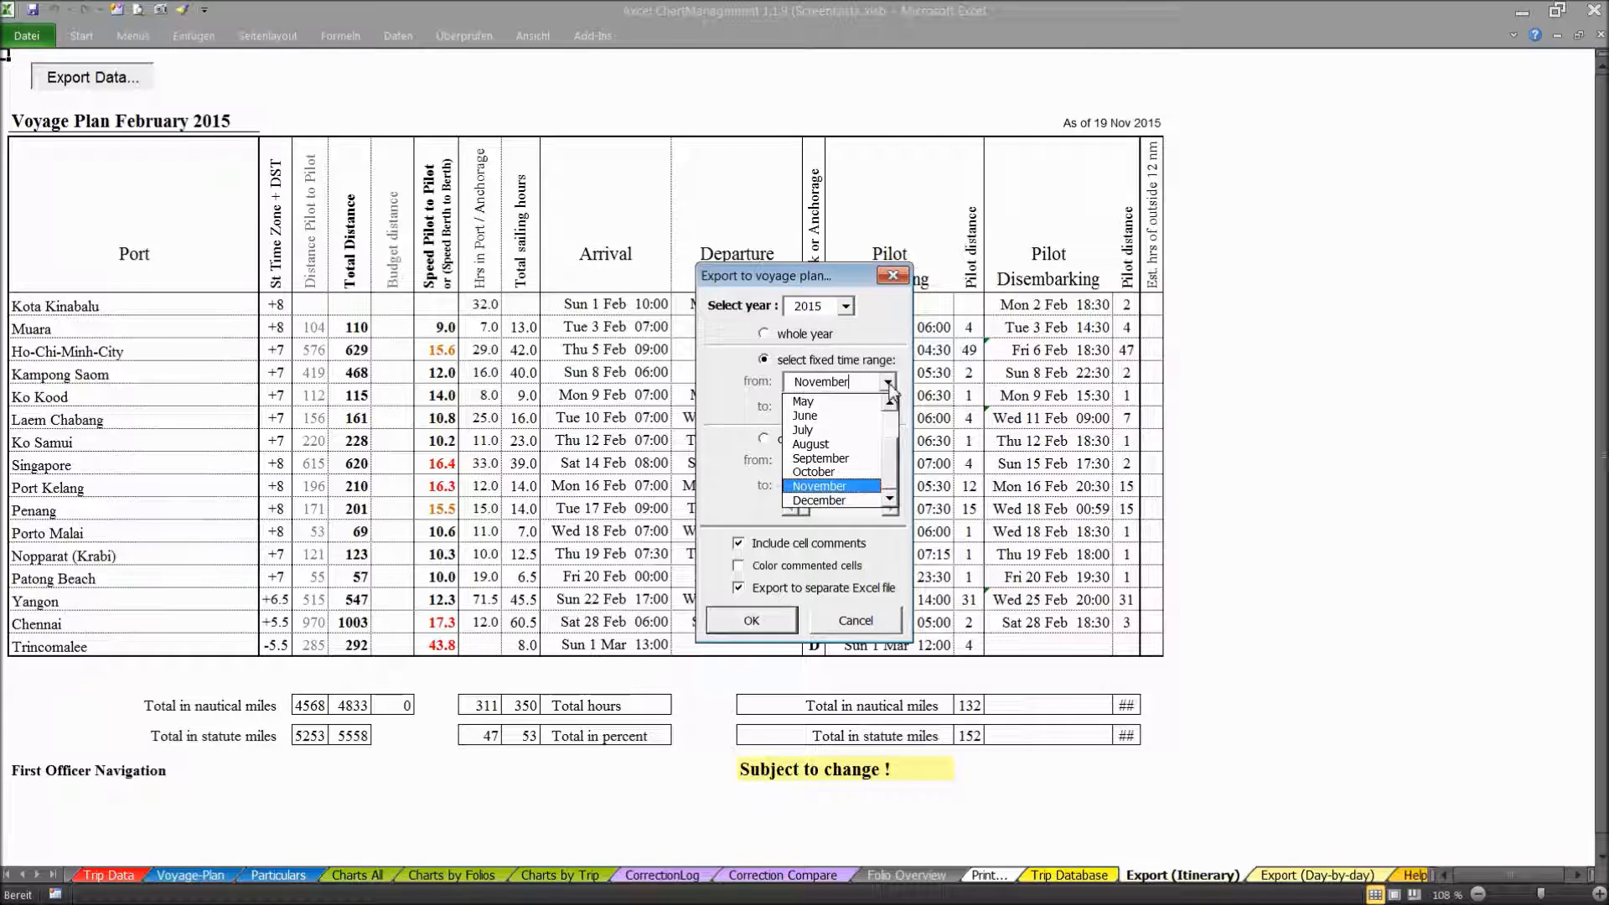
left_click(858, 417)
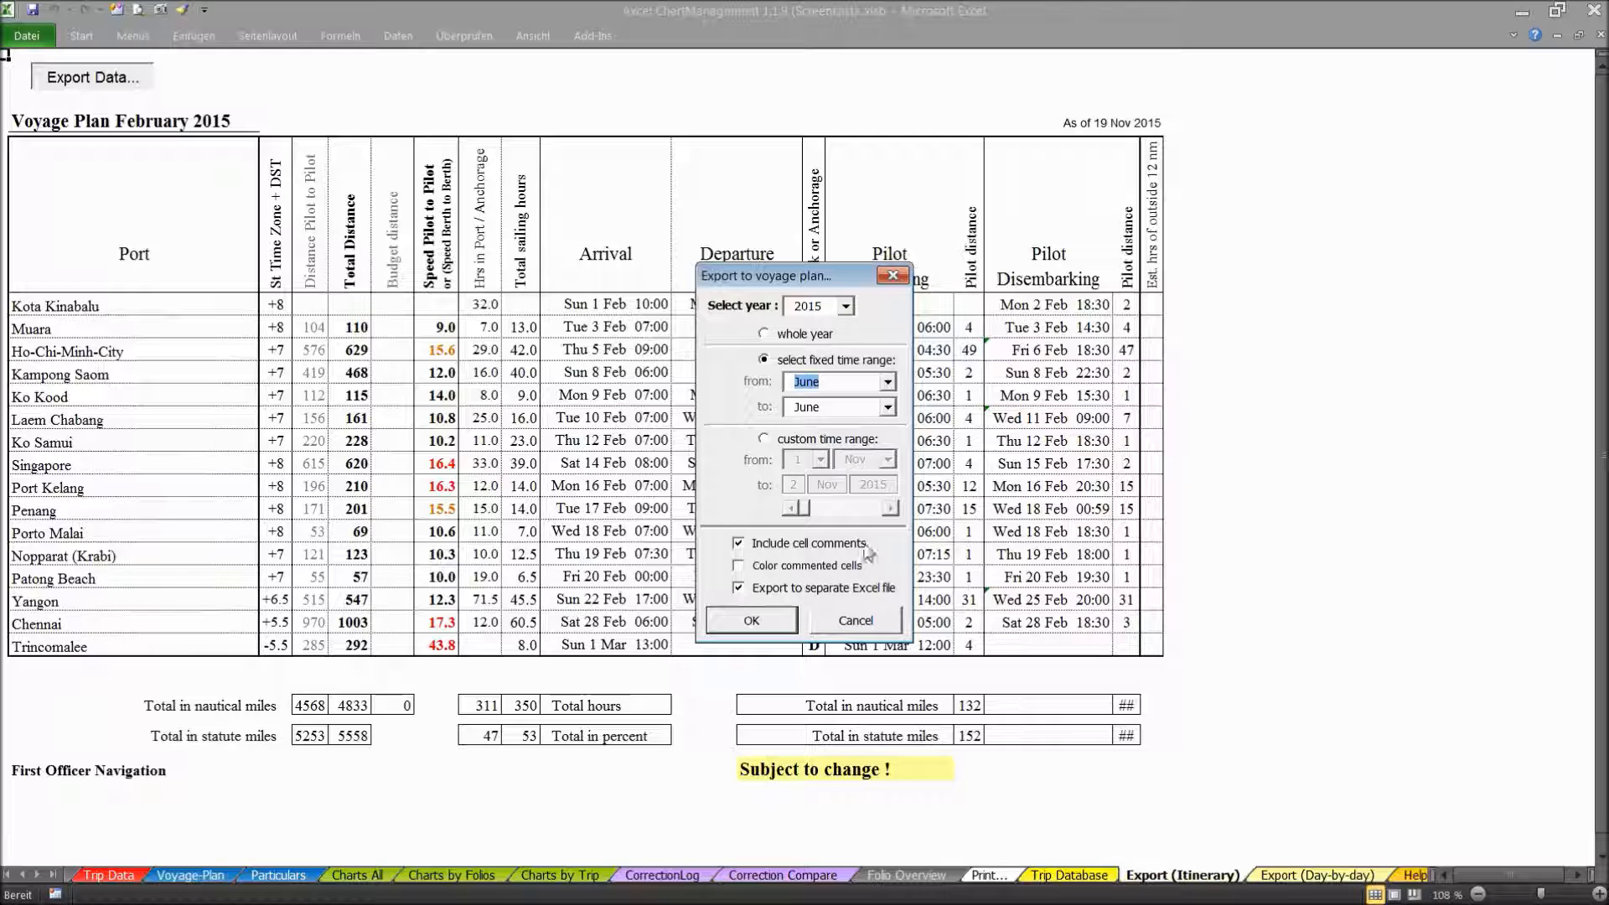
left_click(738, 567)
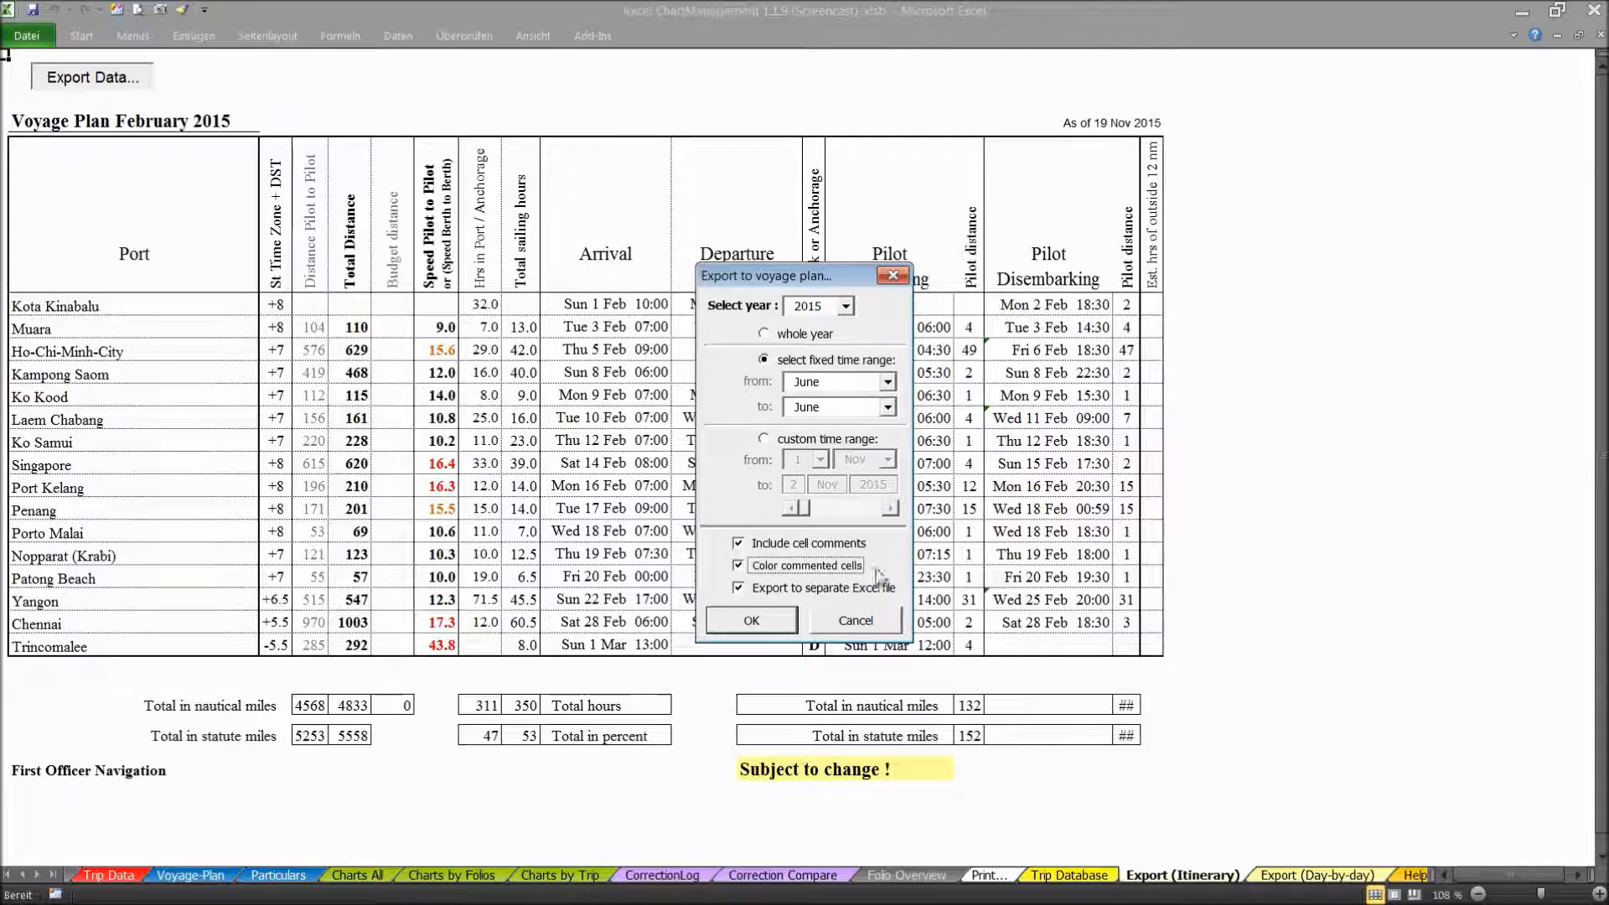
left_click(741, 627)
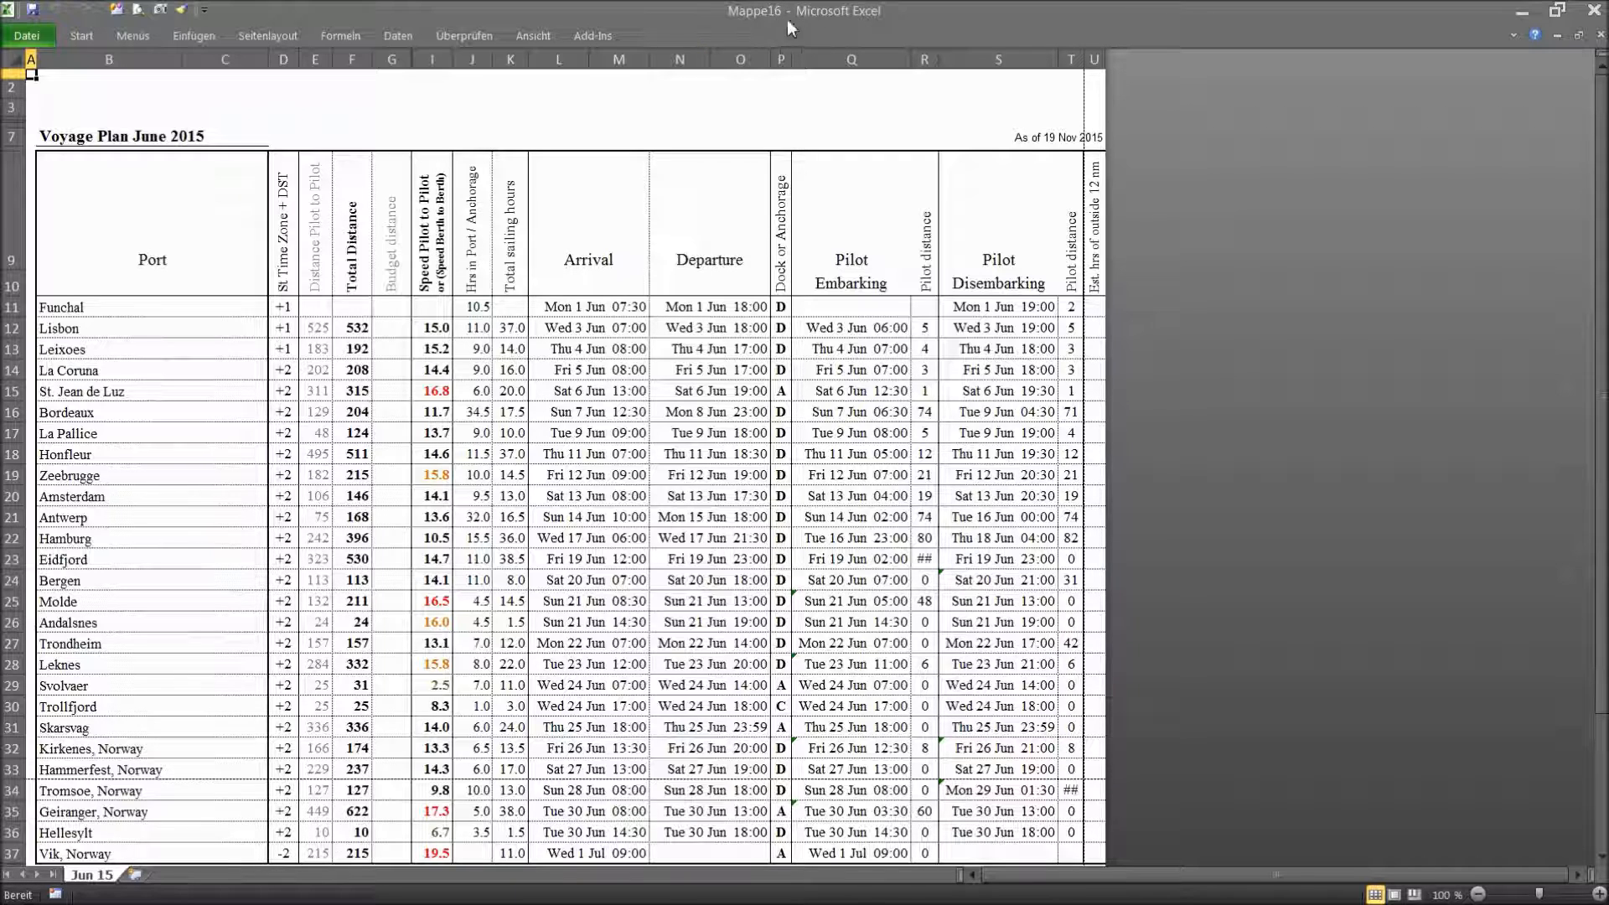
- Narrow column A in the exported June 2015 voyage plan and close that workbook without saving
left_click_drag(37, 59, 31, 59)
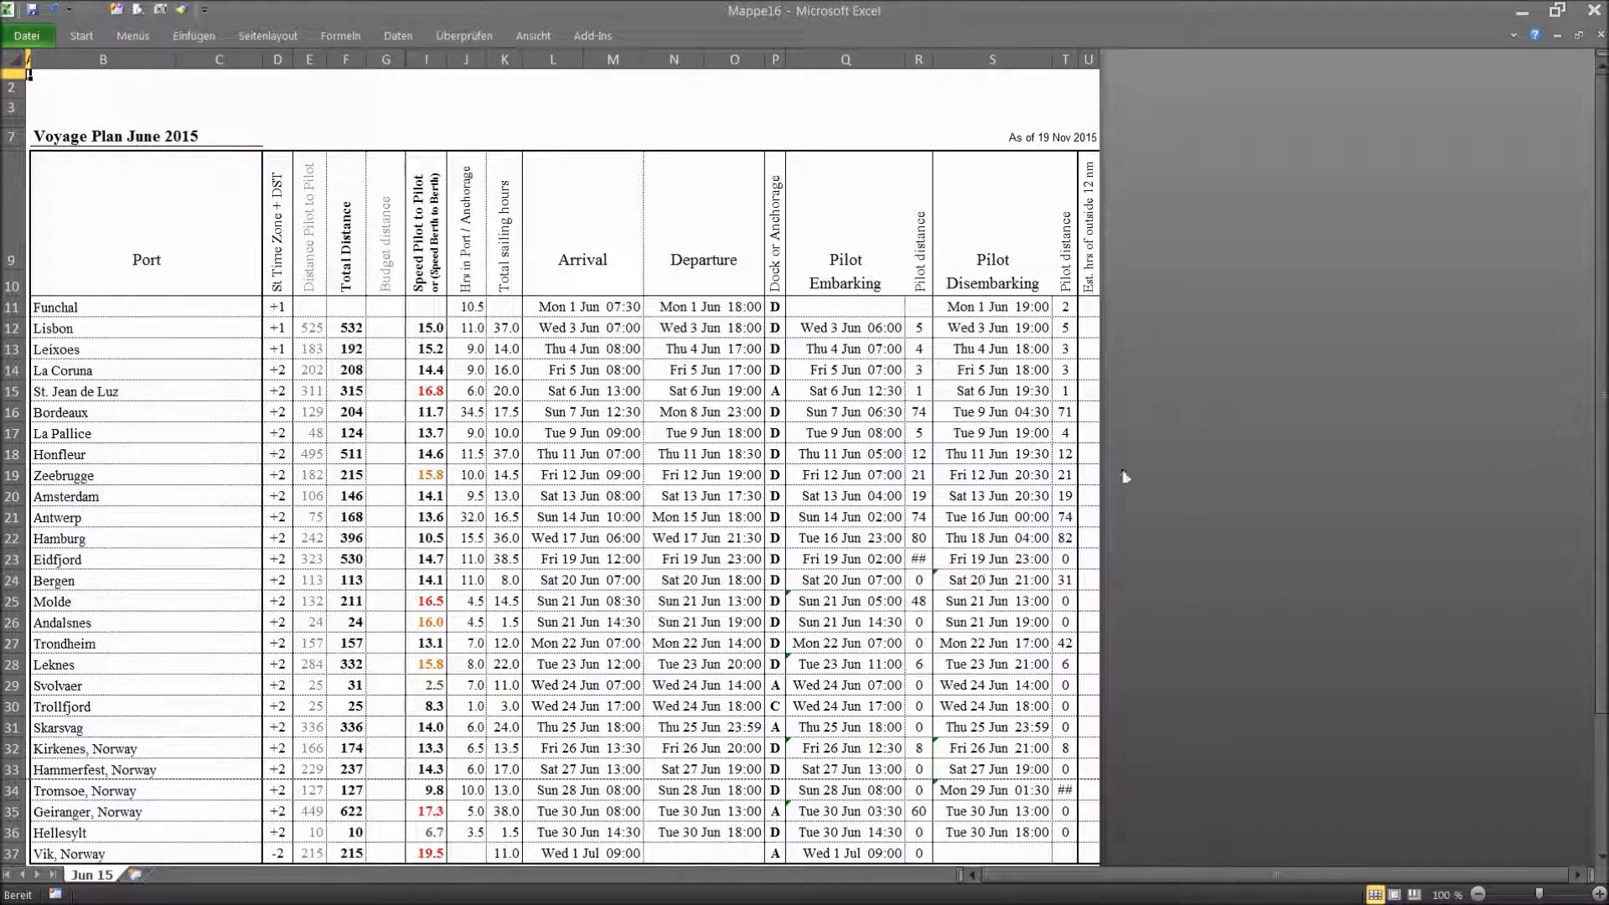
left_click(1600, 35)
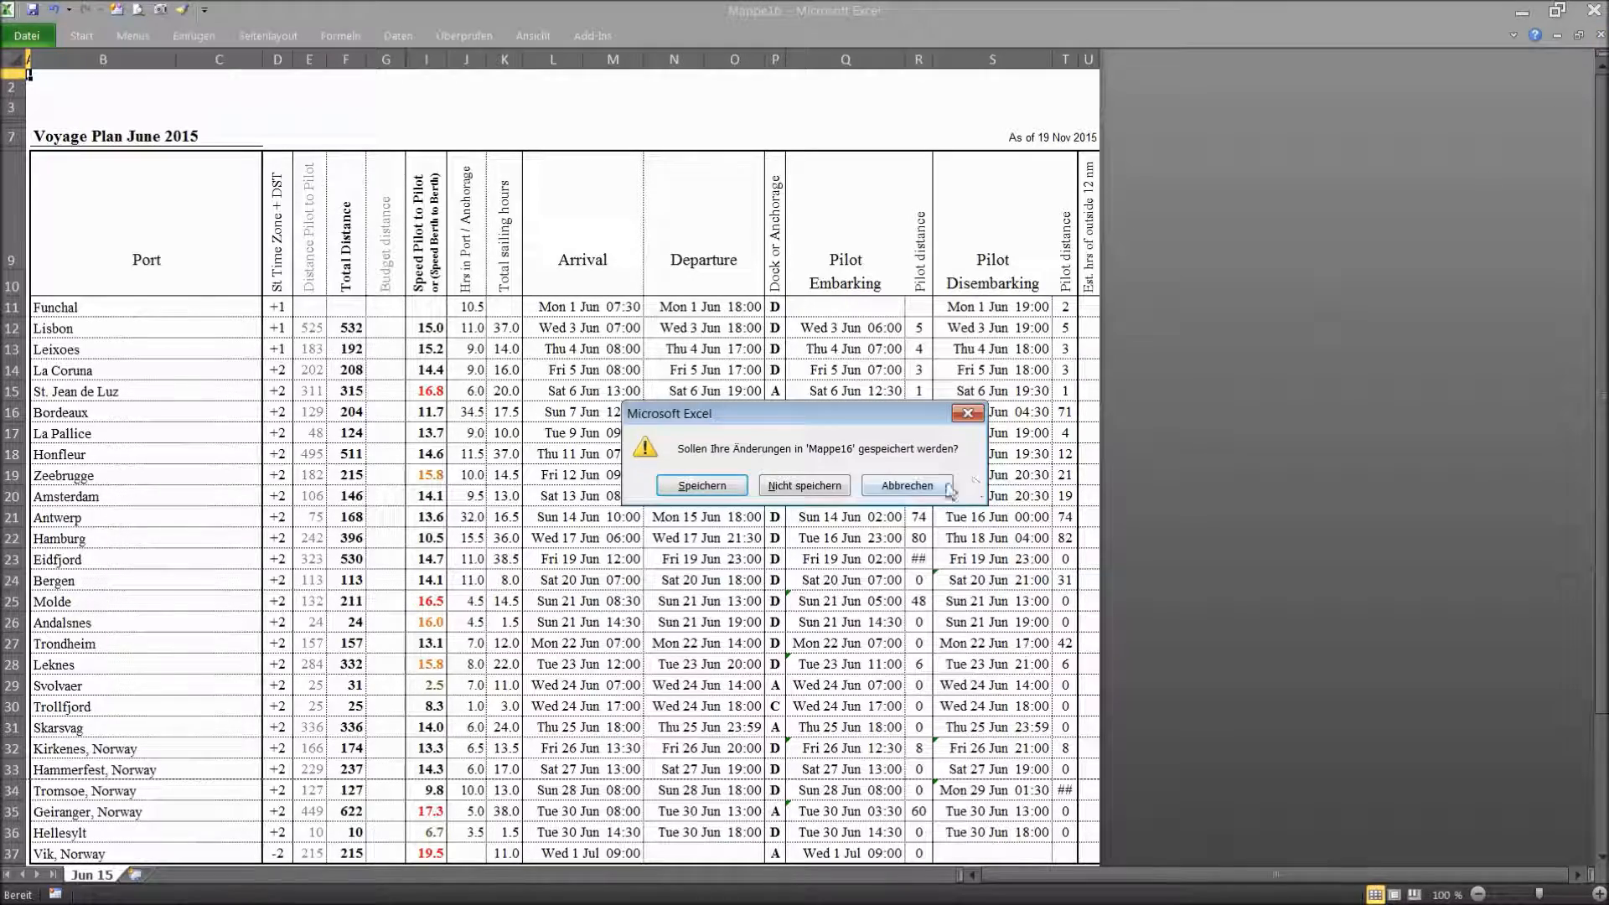
left_click(805, 486)
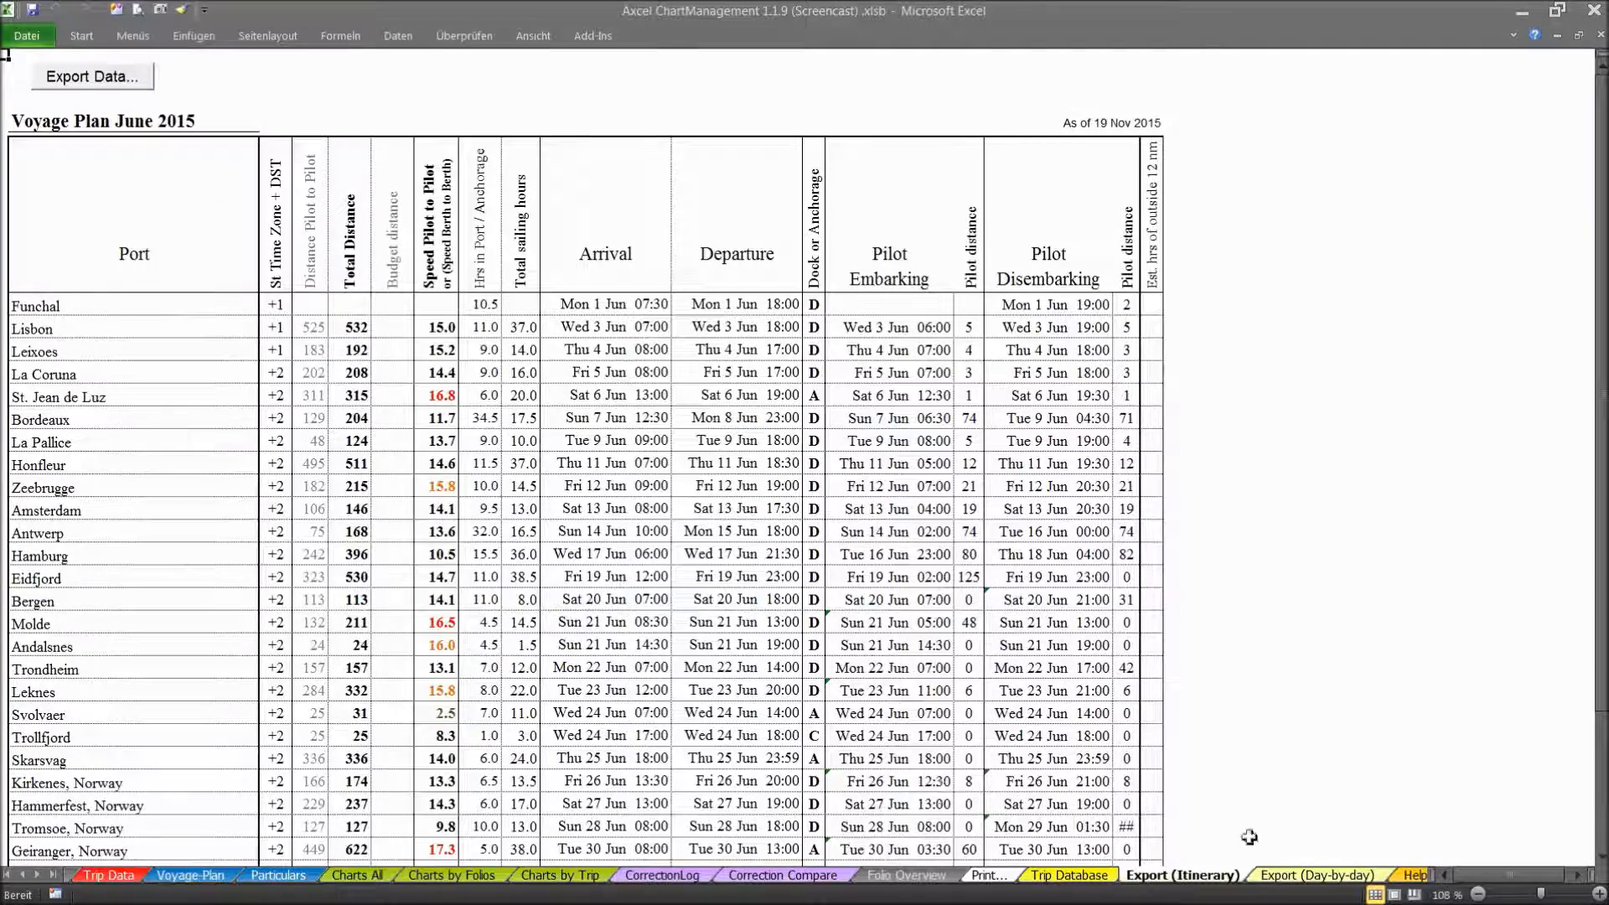
- Export the June 2015 day-by-day itinerary into its own sheet of this workbook, without cell comments and without a separate Excel file
left_click(1279, 877)
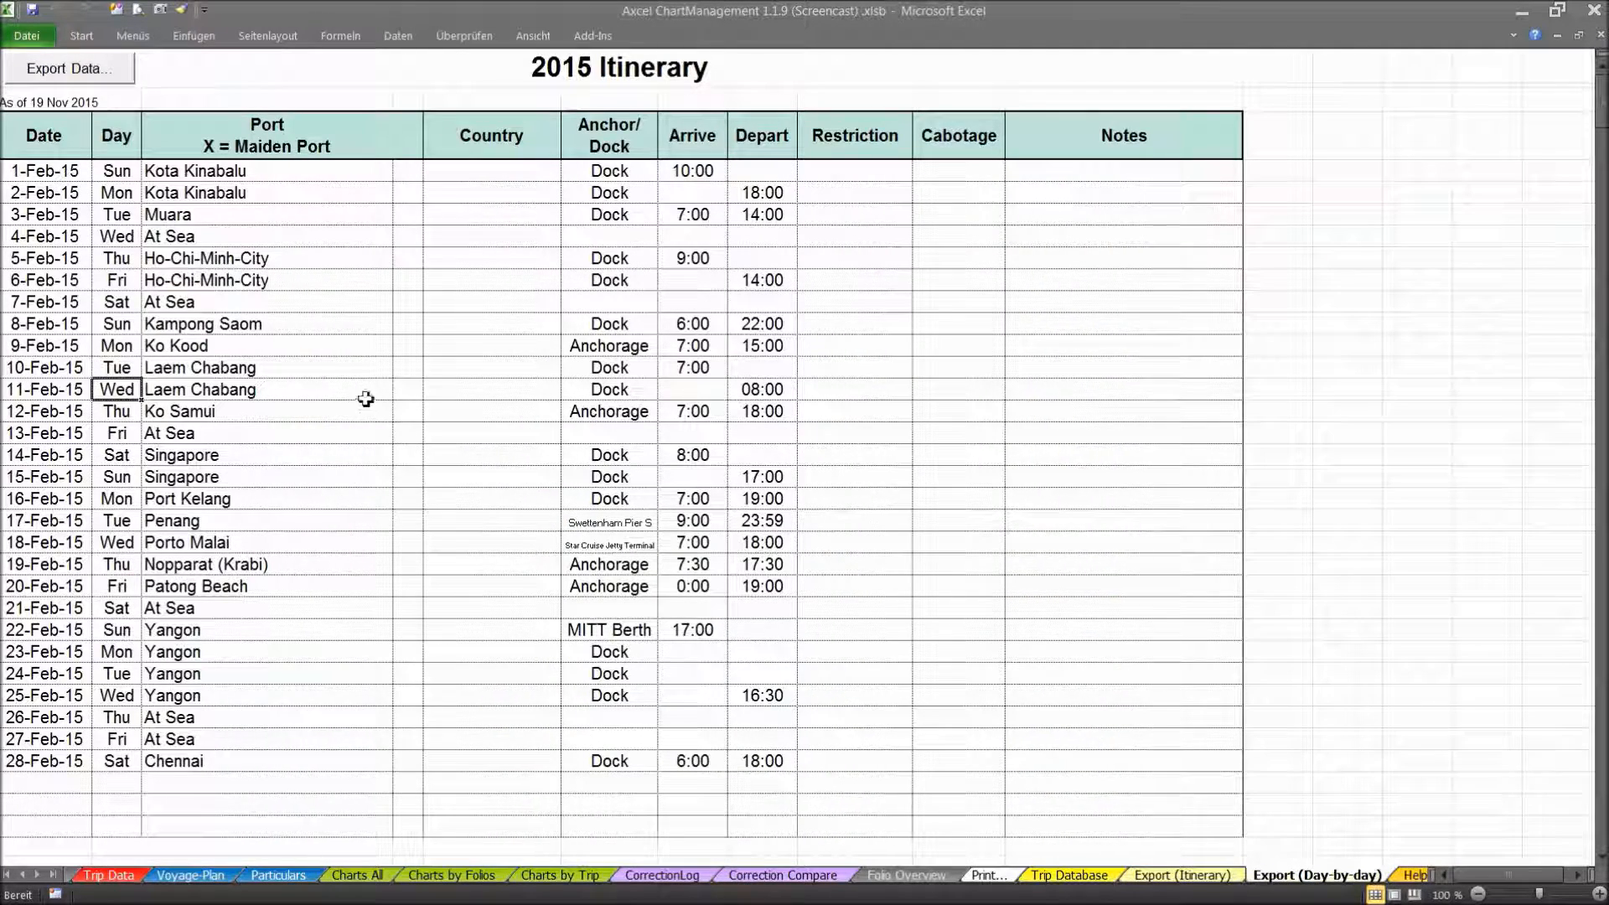
left_click(67, 71)
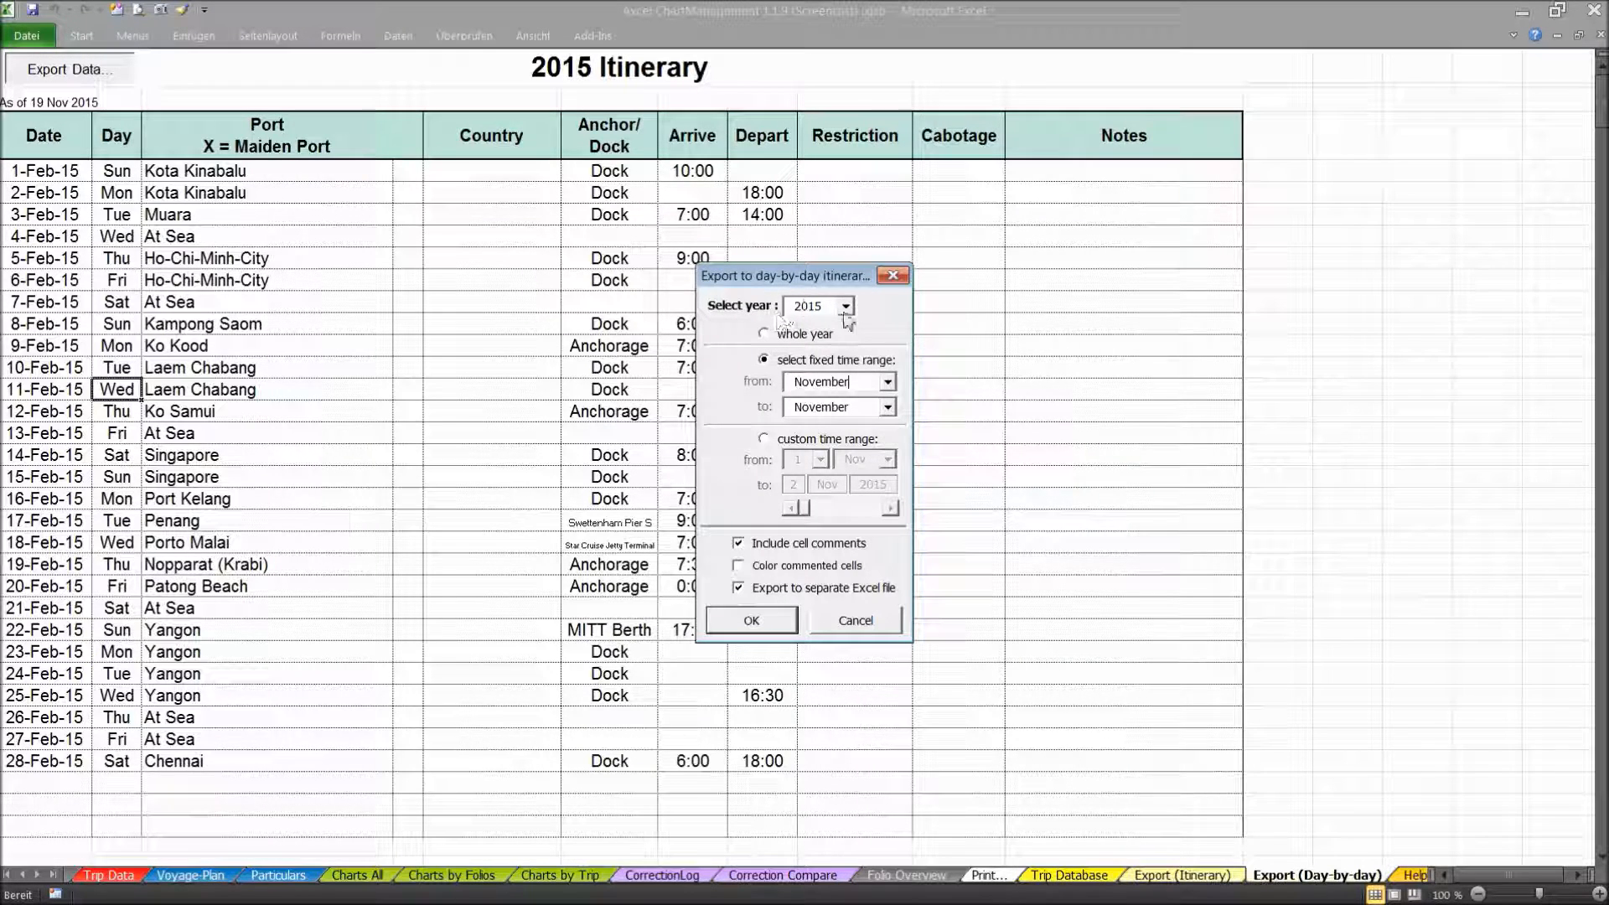
left_click(886, 382)
left_click(805, 415)
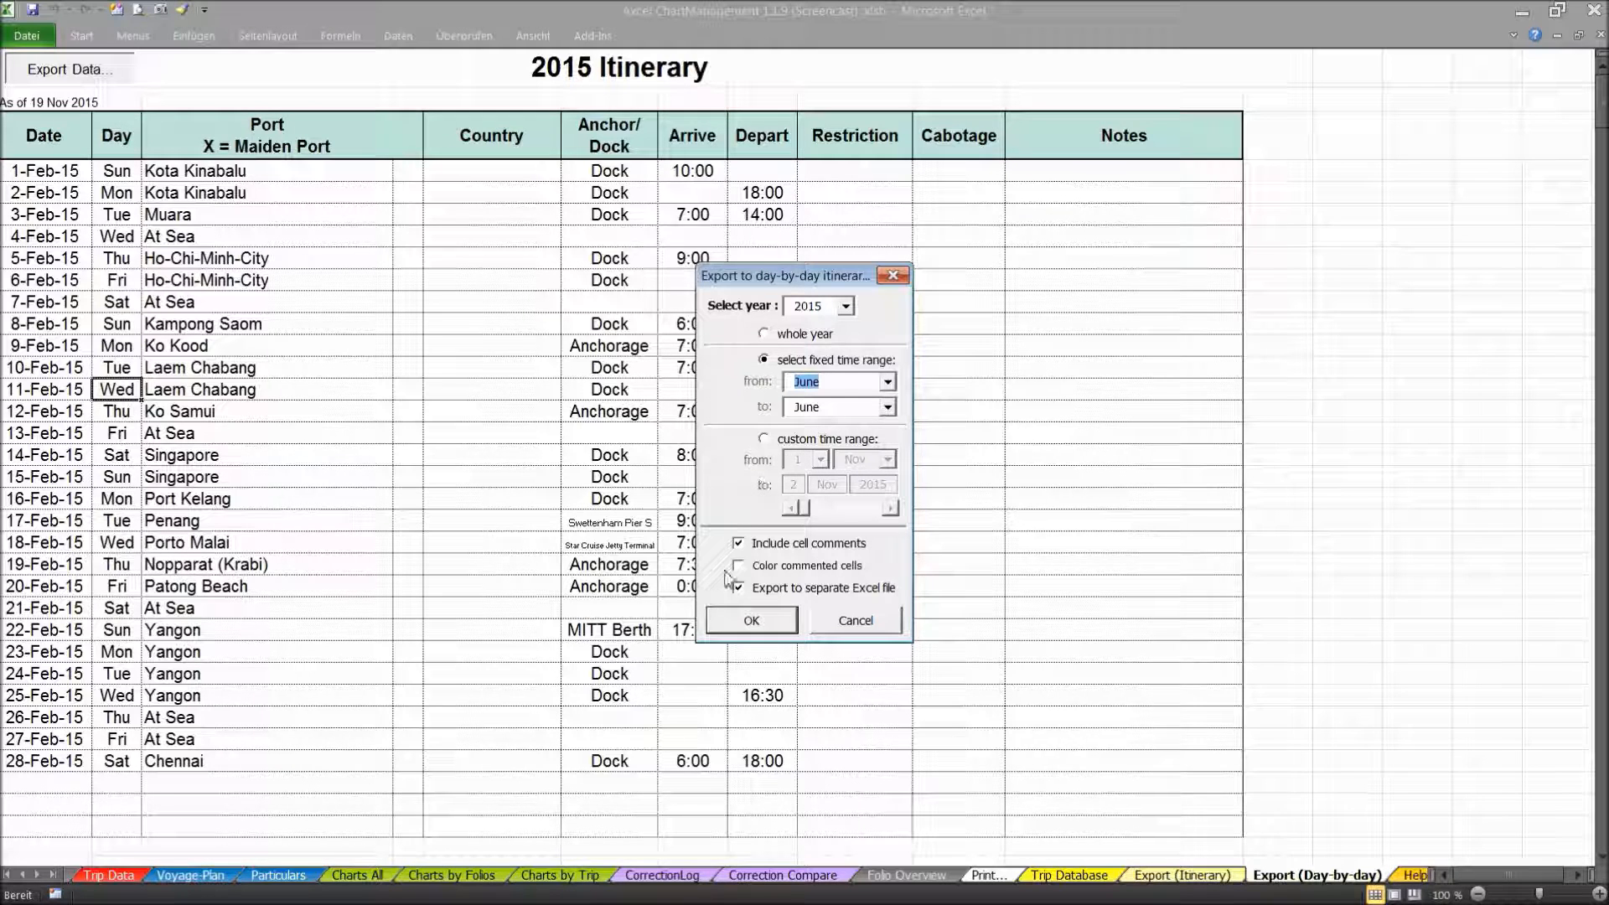
left_click(738, 544)
left_click(739, 589)
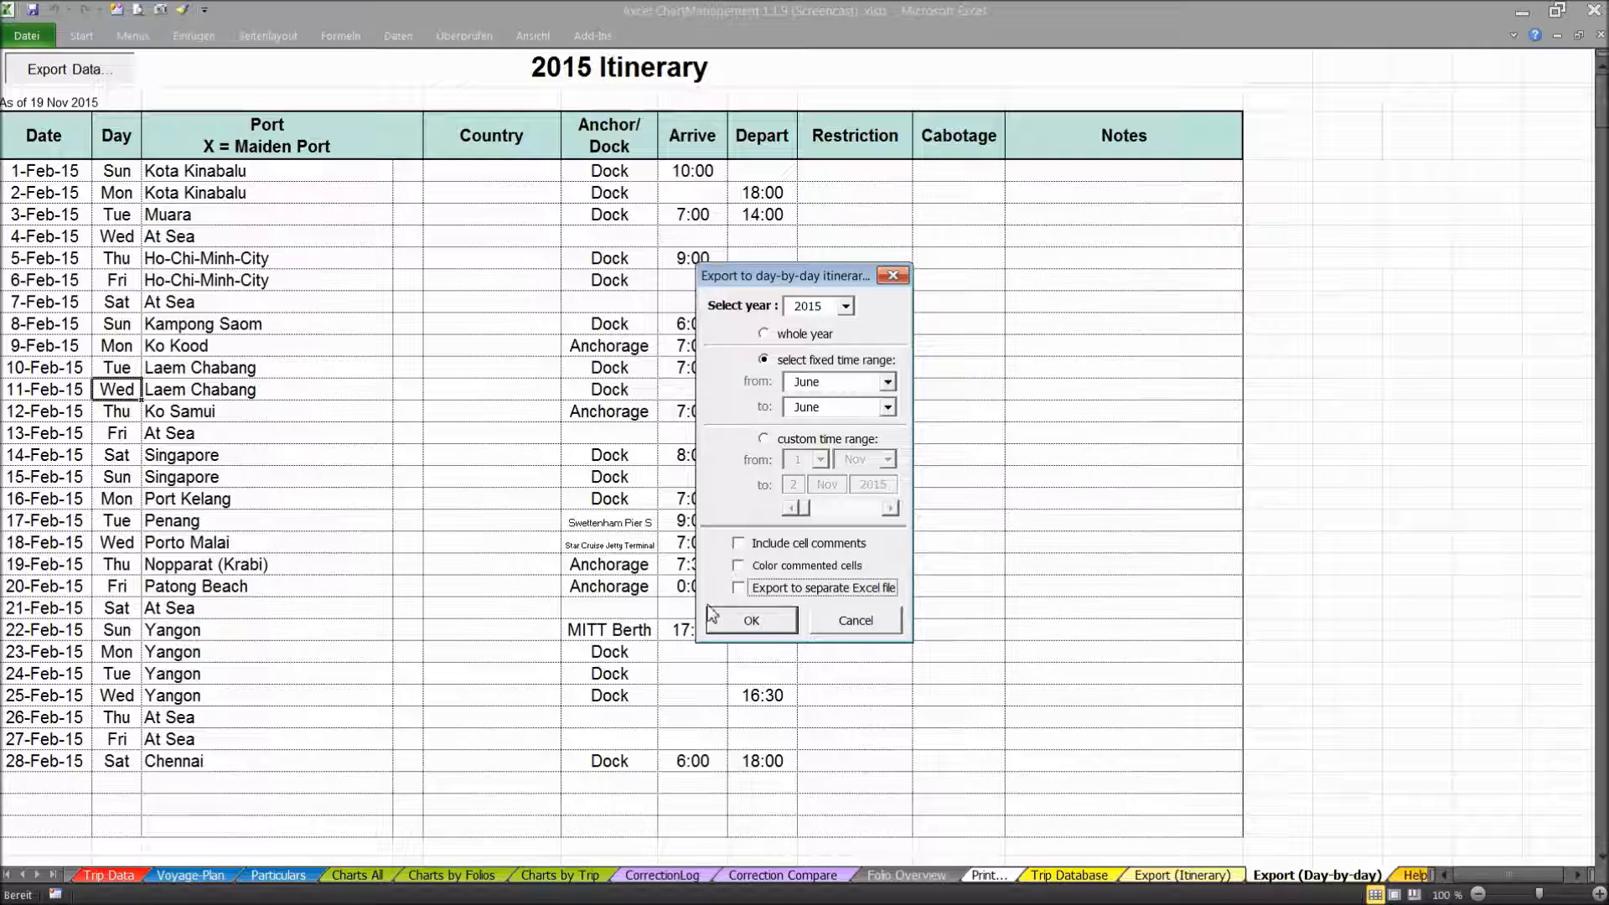
left_click(758, 620)
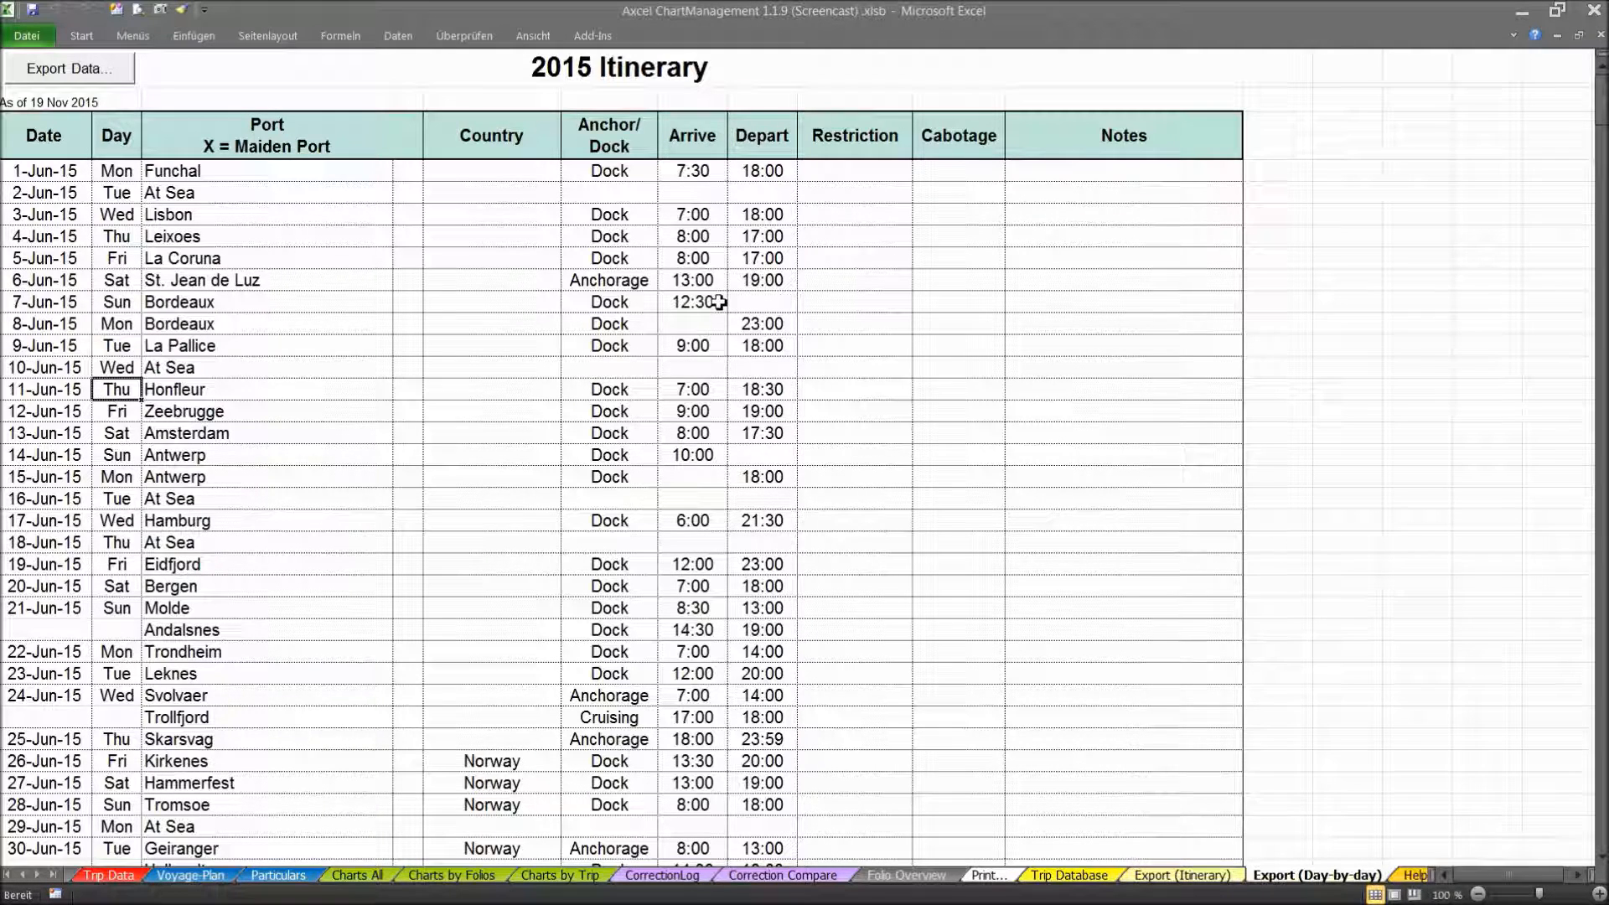
- Examine the two-day Bordeaux stay and the two ports on 24 June, Svolvaer and Trollfjord, in the day-by-day itinerary
left_click_drag(704, 302, 764, 327)
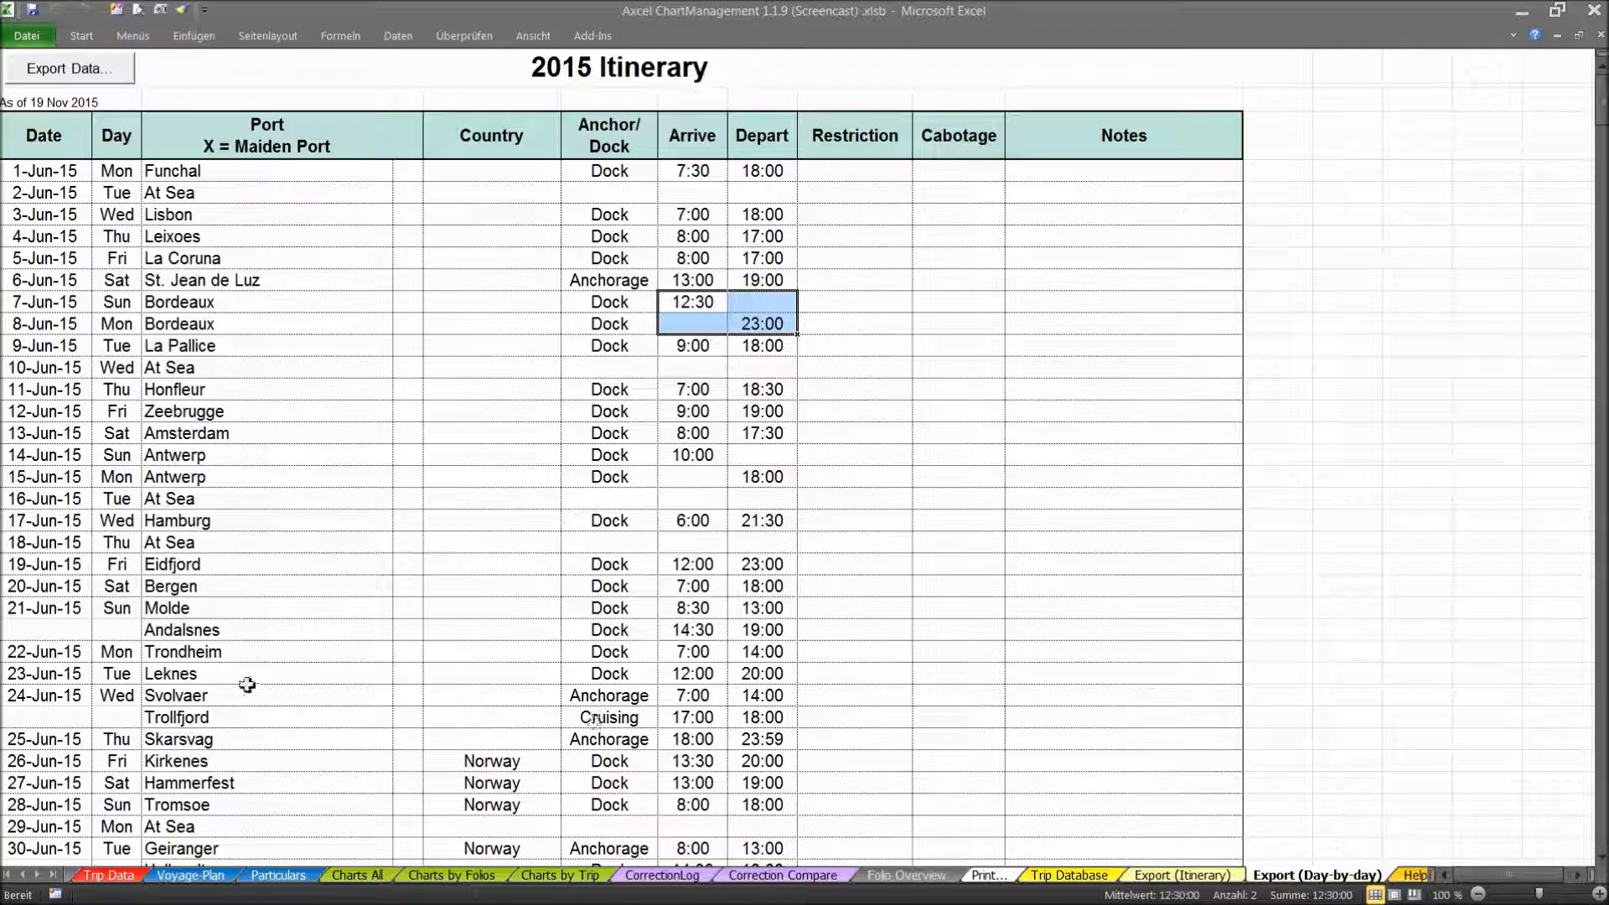
left_click_drag(620, 695, 762, 718)
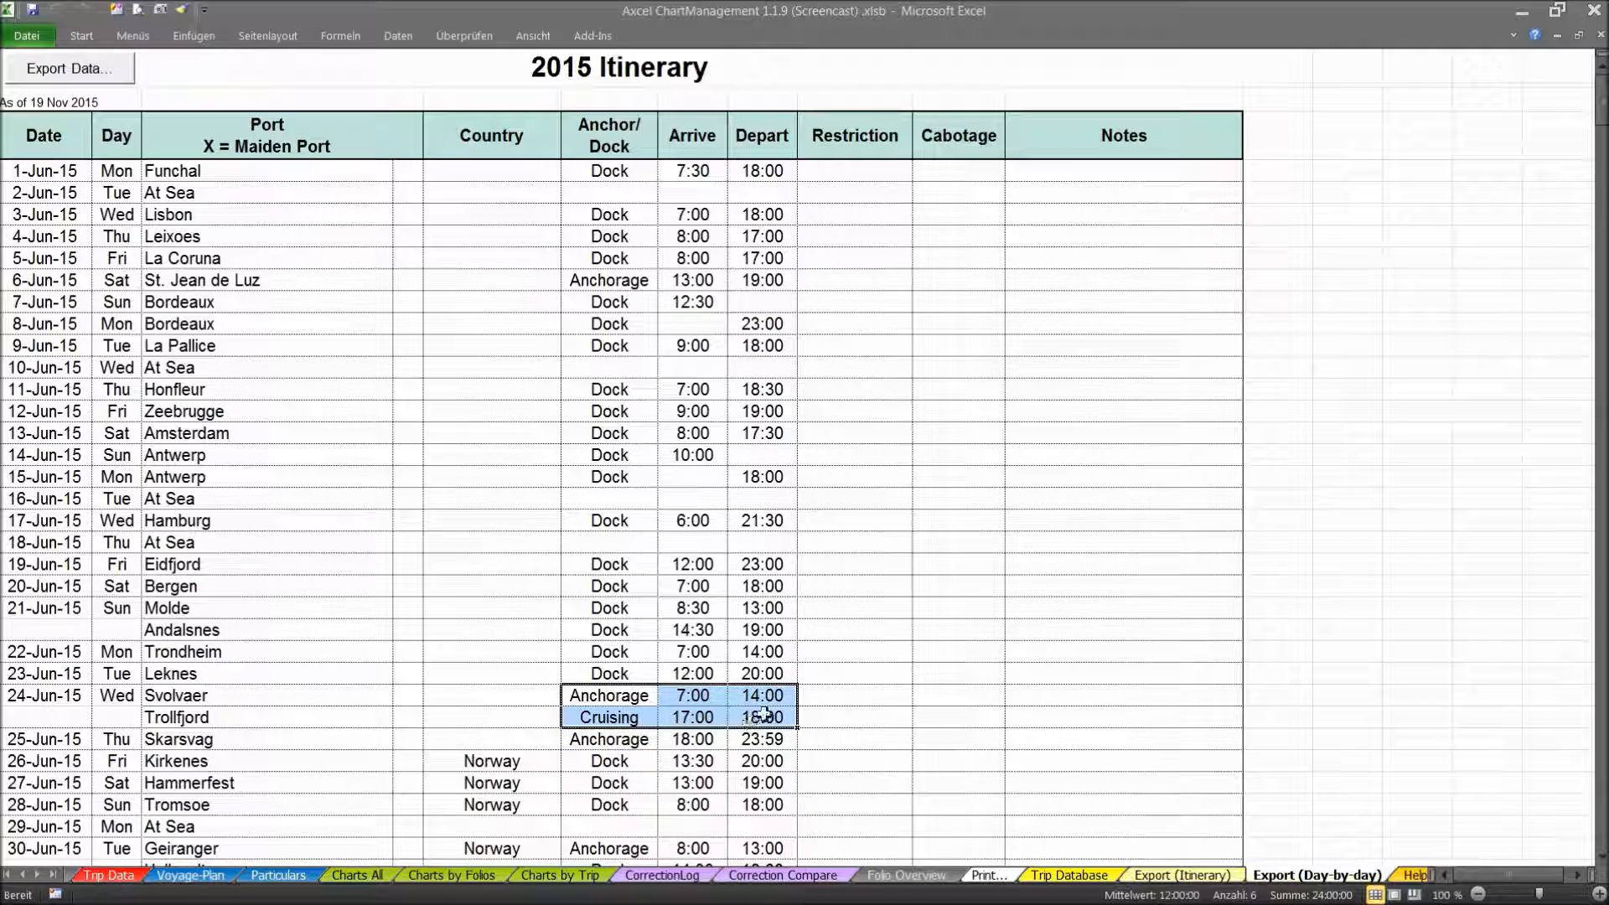
left_click_drag(52, 697, 835, 717)
left_click(323, 440)
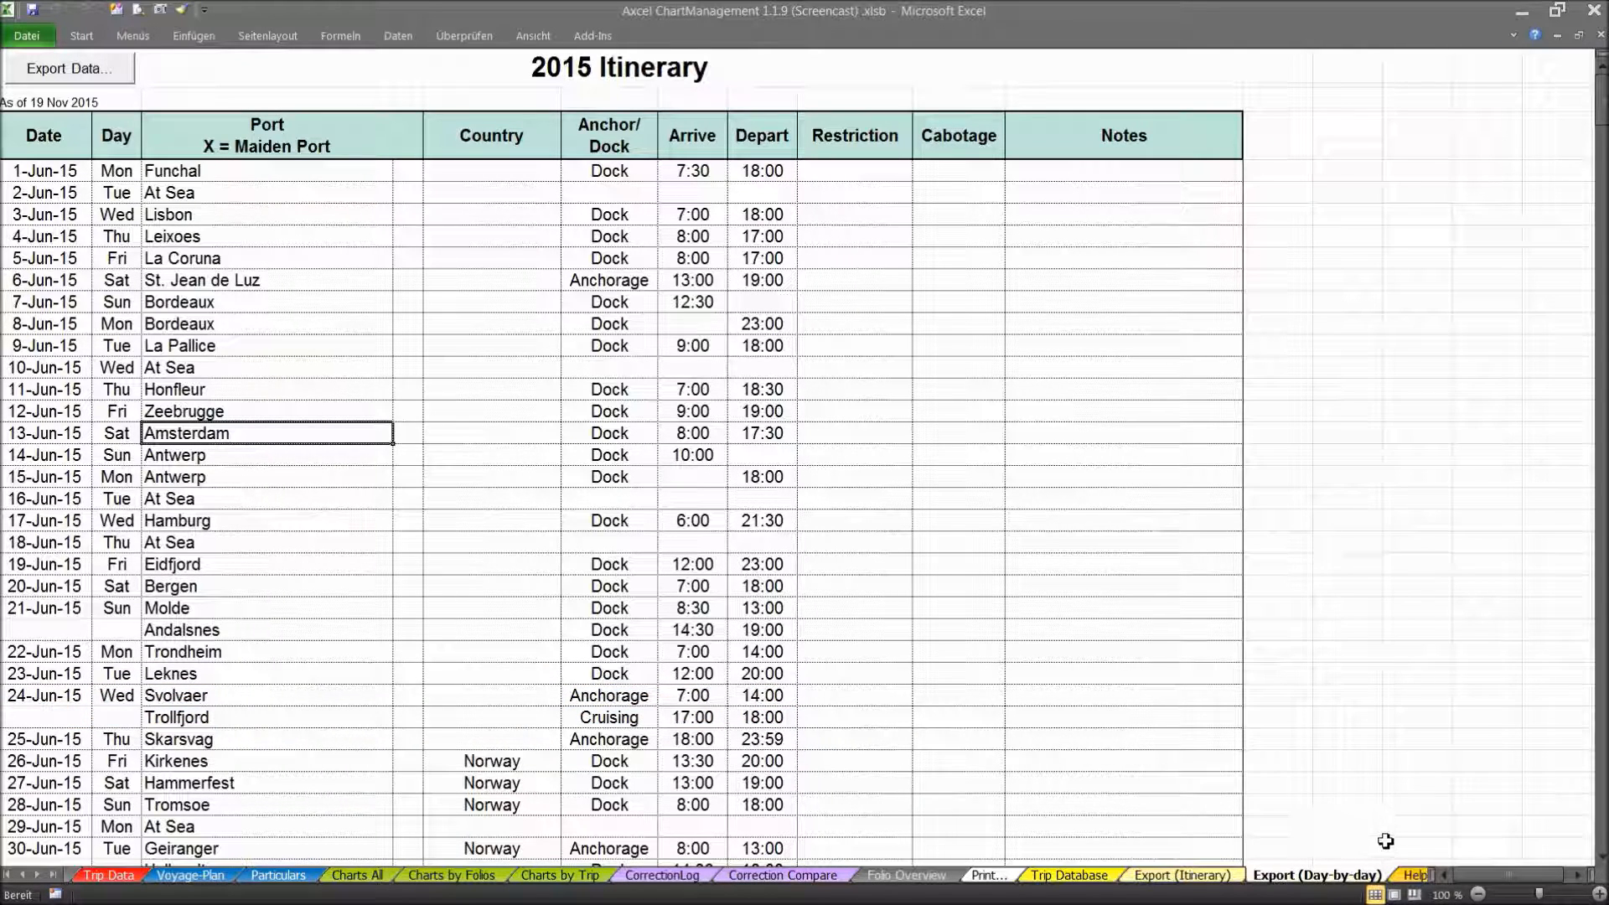
- Look through the Help & Instructions sheet and return to the first sheets of the workbook, ending on Intro
left_click(1415, 875)
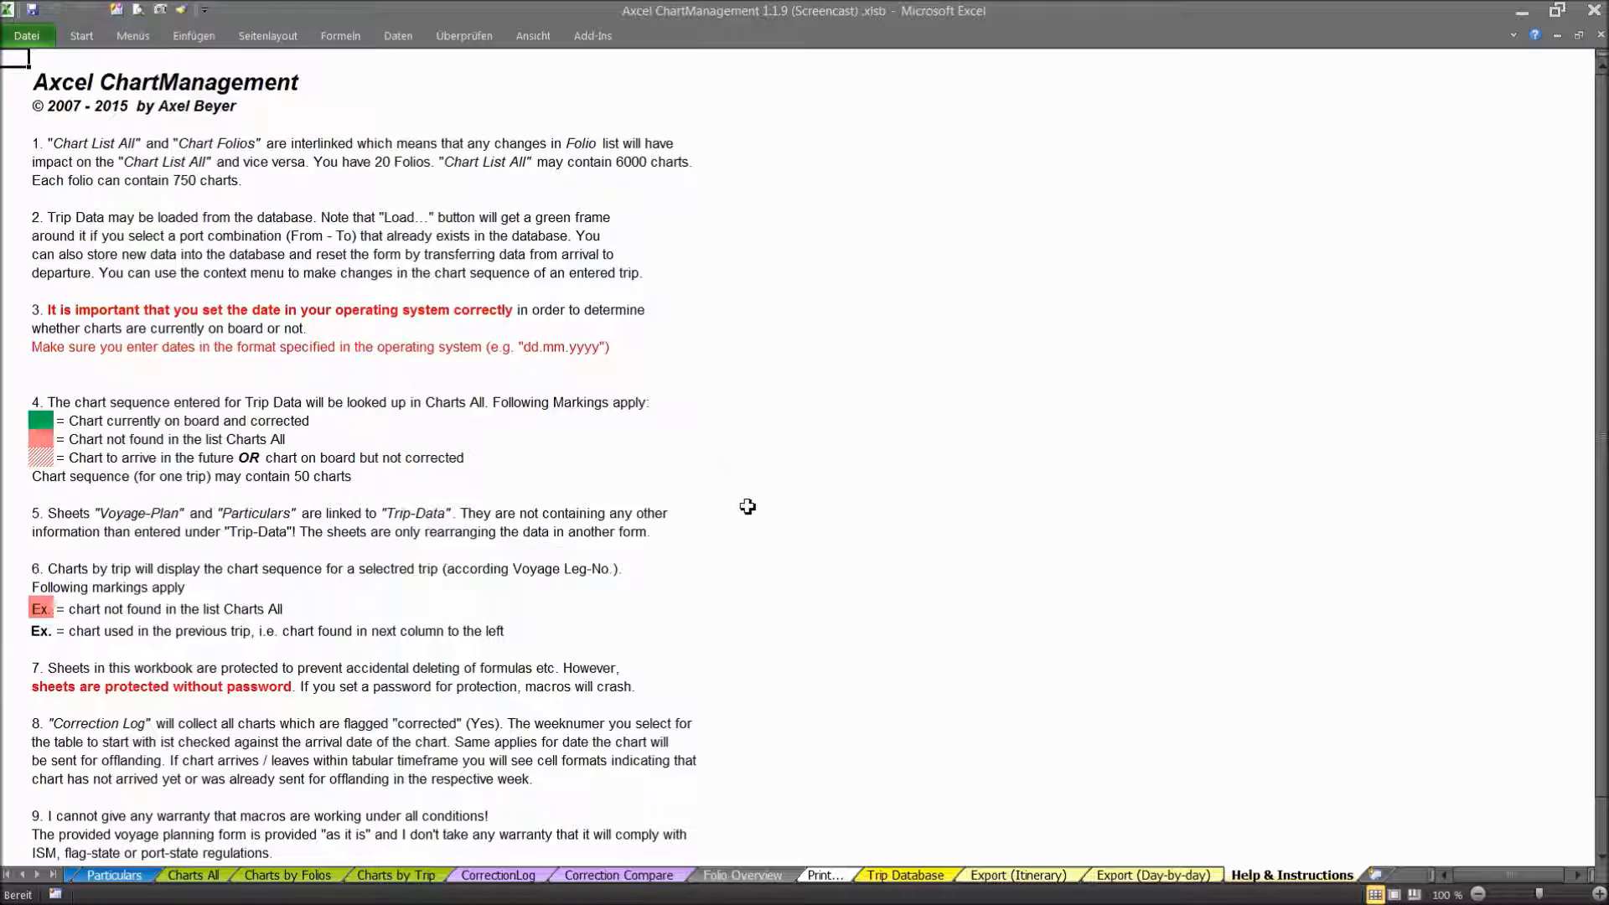
scroll(746, 507, "down", 5)
scroll(745, 511, "up", 5)
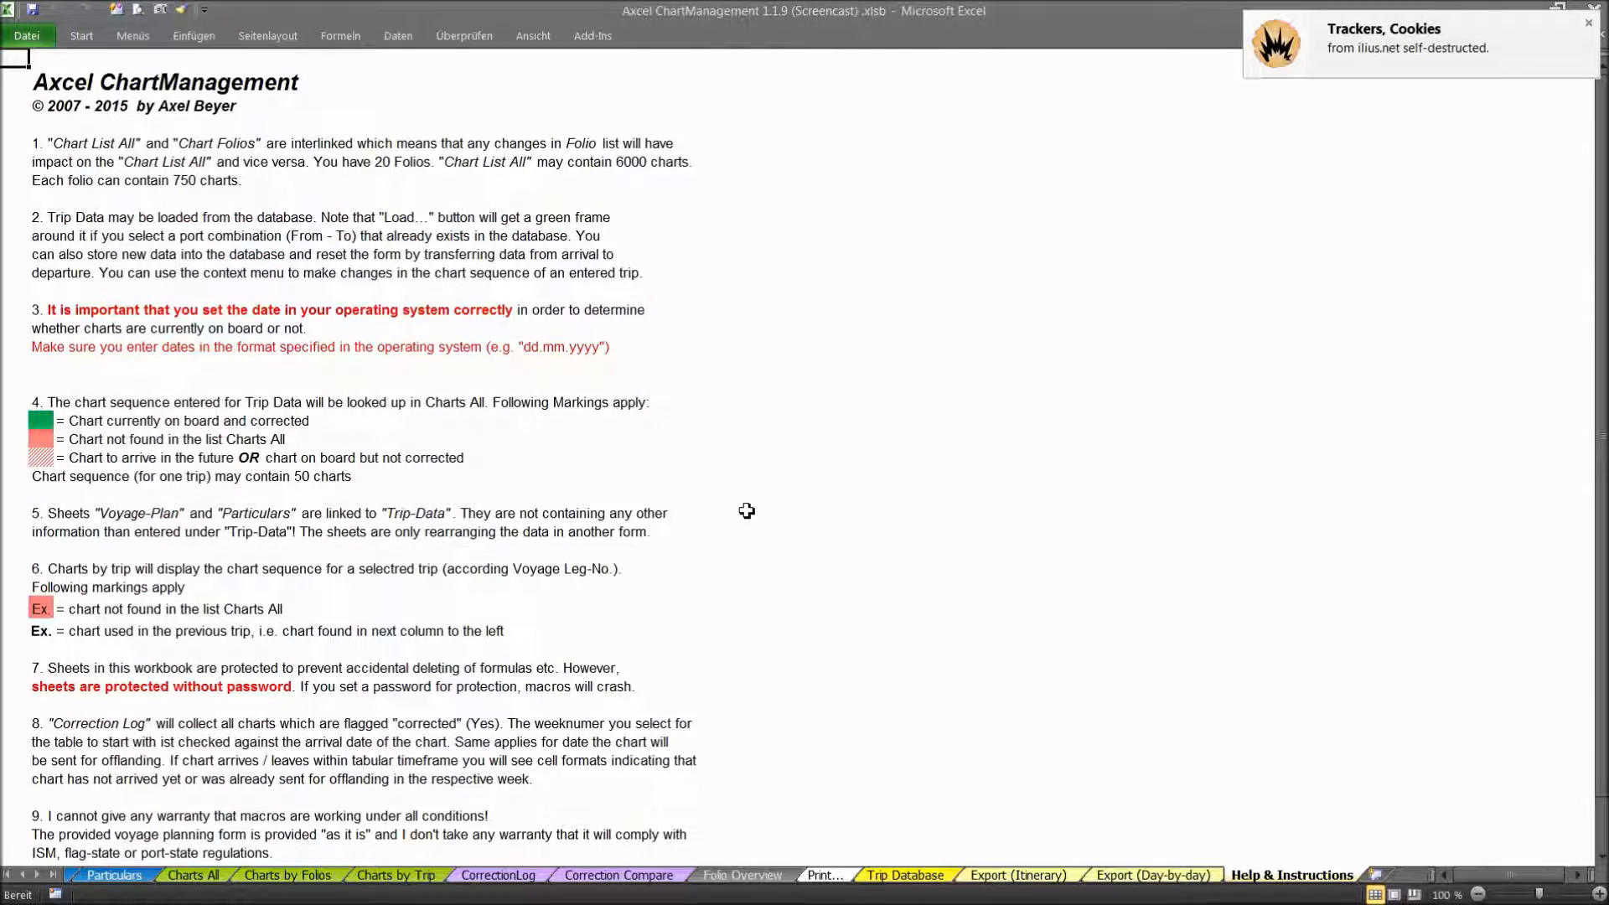
left_click(8, 874)
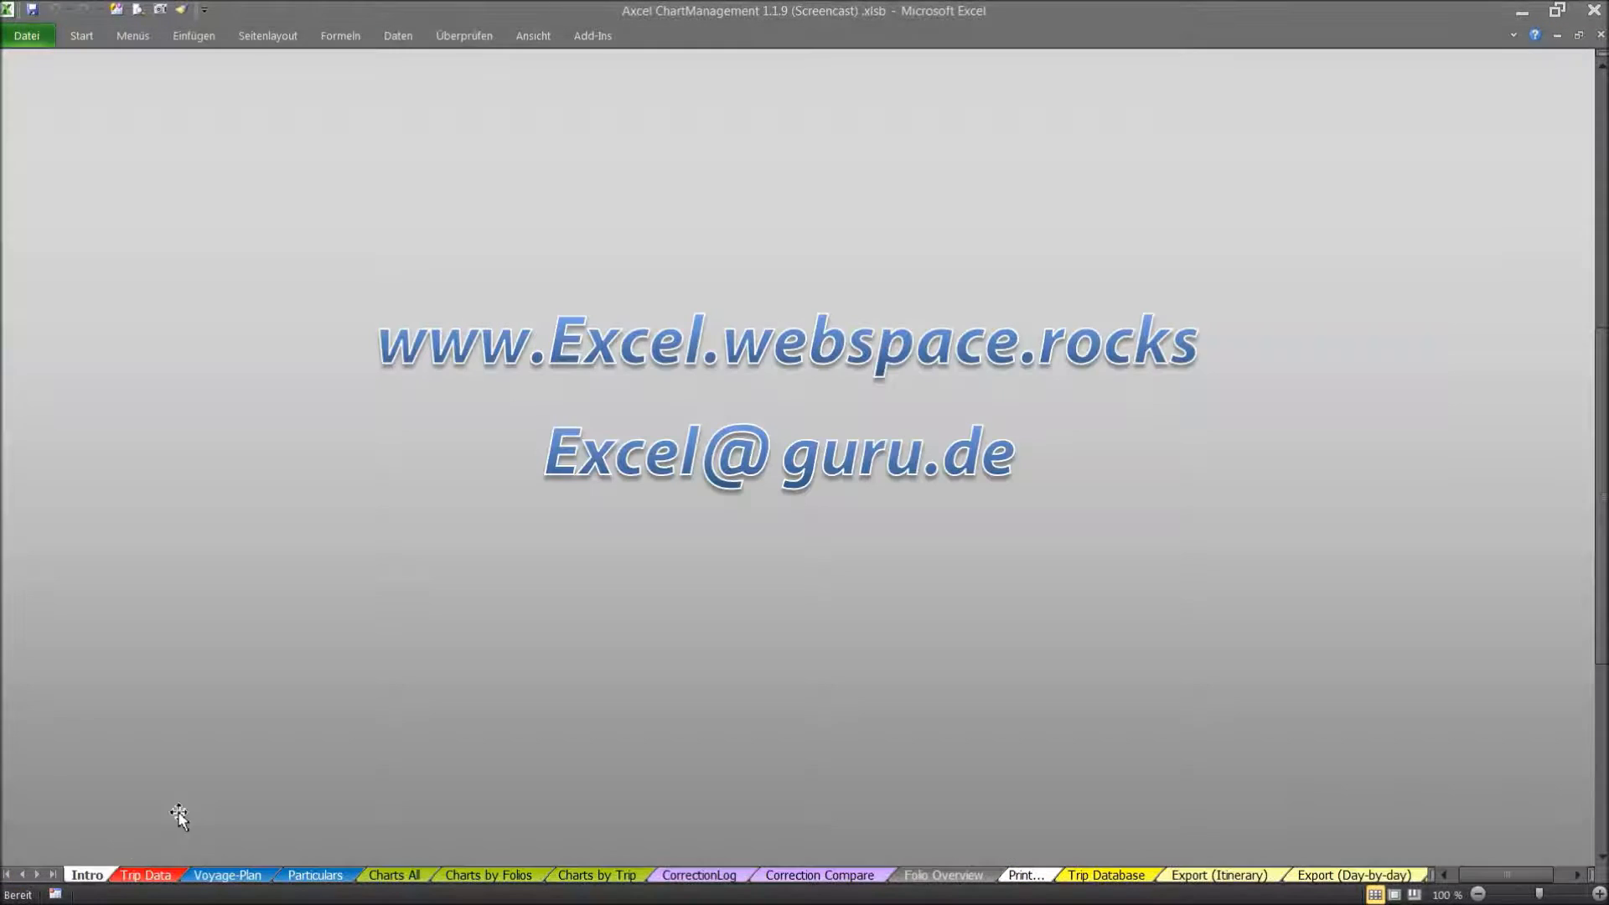